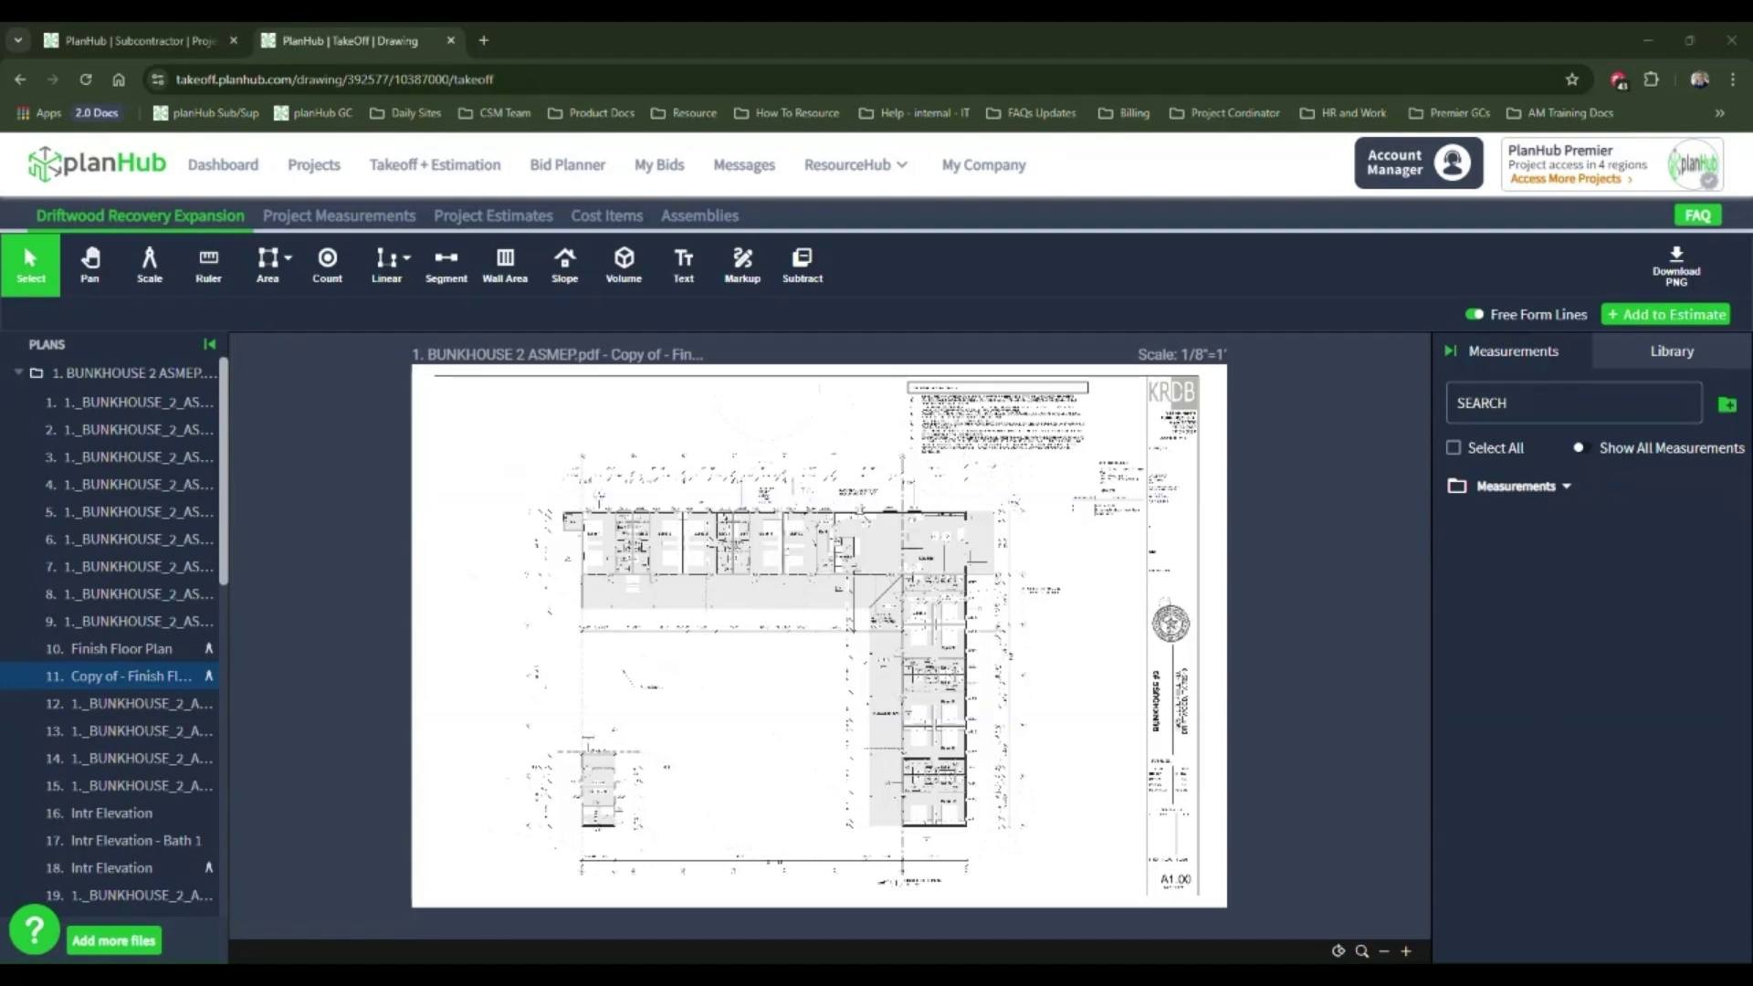
# Step: Zoom the copied finish floor plan in on the bunk rooms and lounge
pyautogui.scroll(3, 872, 525)
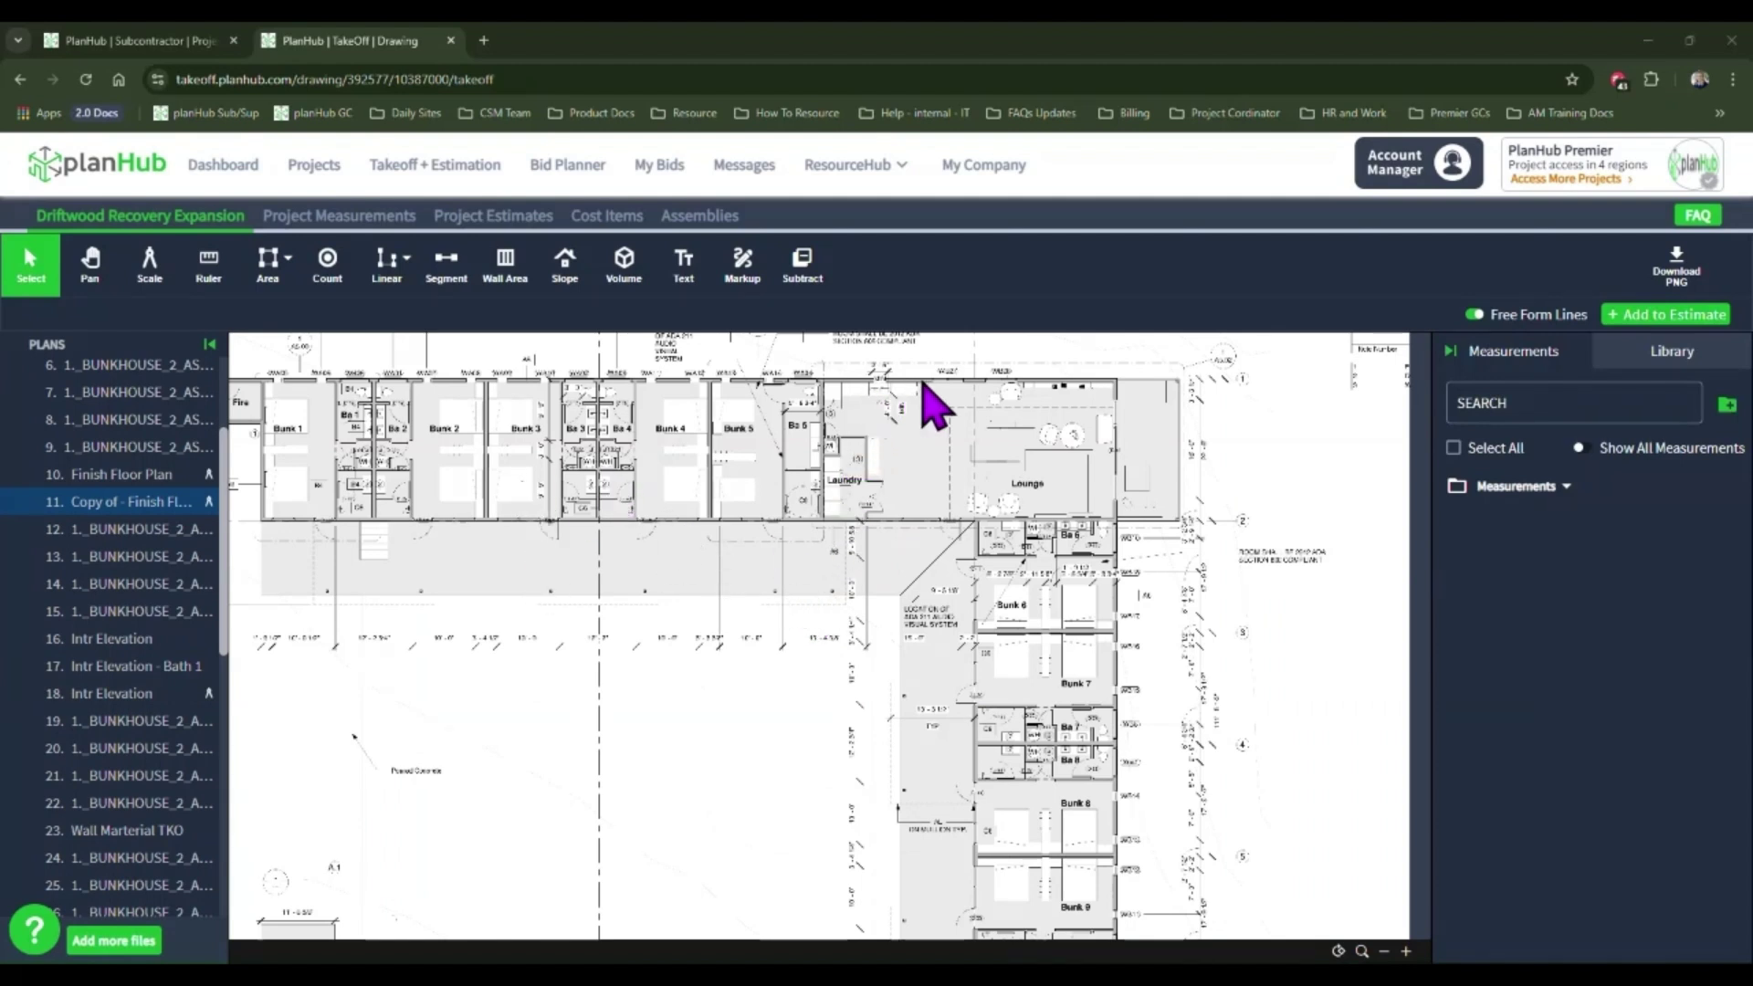
# Step: Create wall area measurement 'Ext Wall - DW instal' with 11 ft height, 4x12 drywall, 1 layer
pyautogui.click(507, 272)
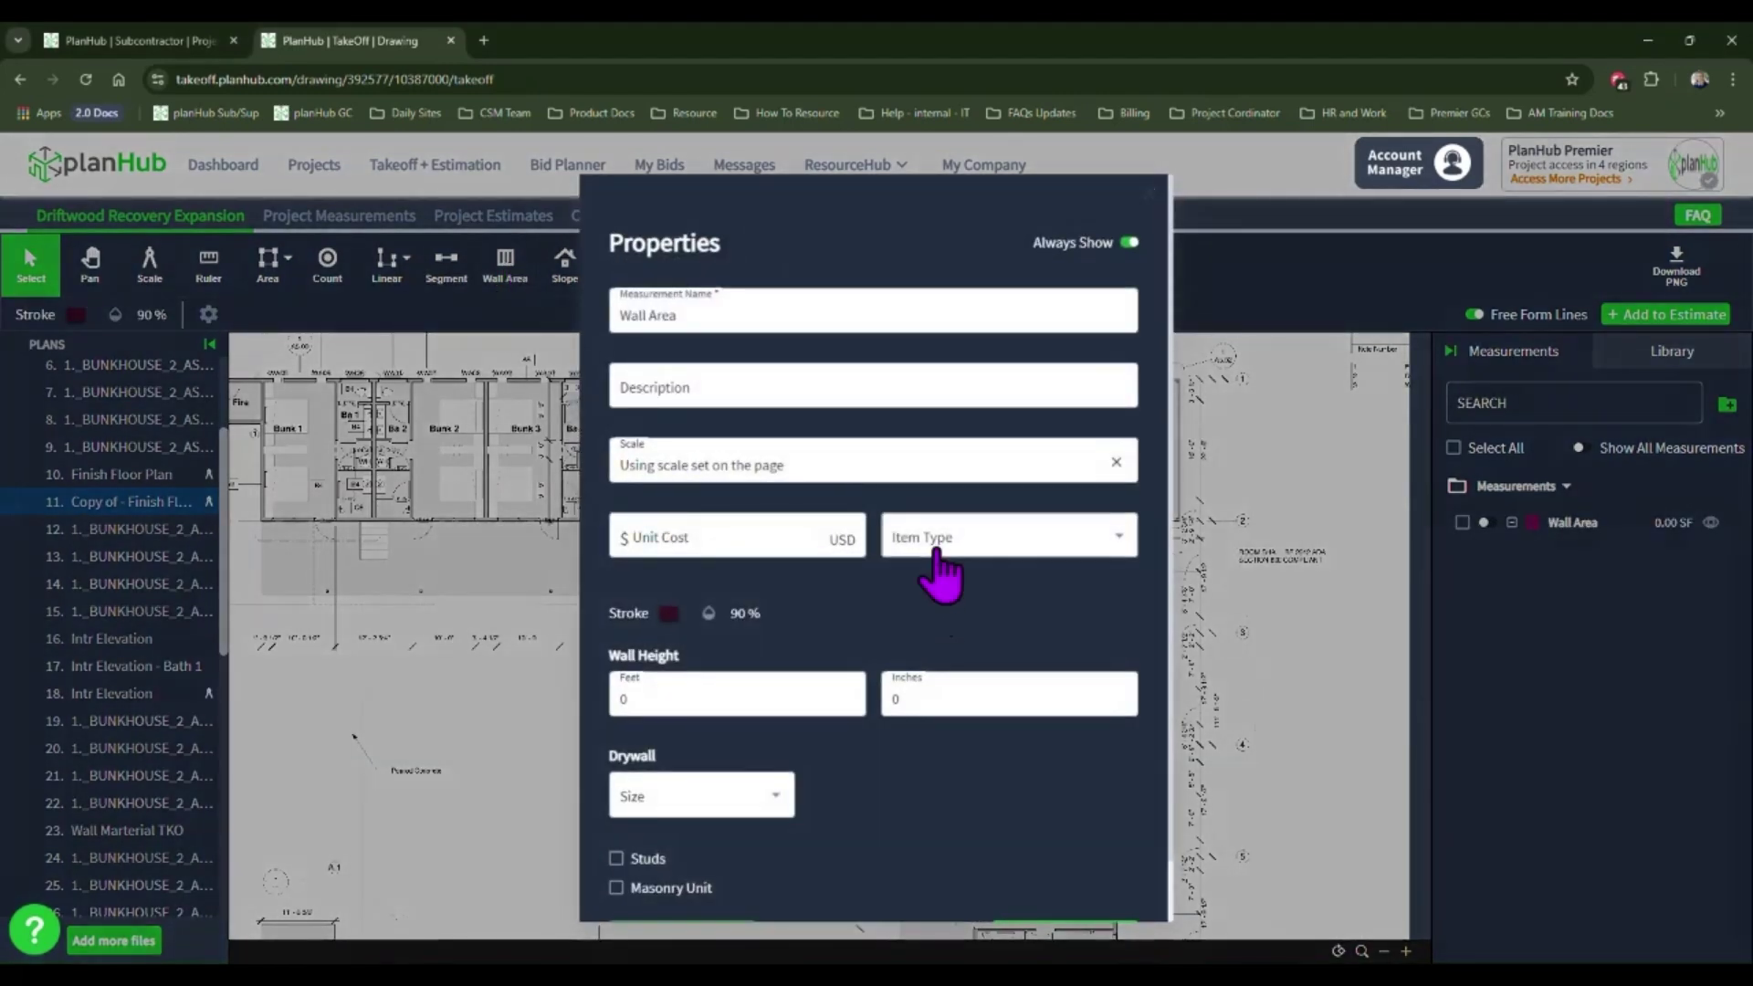
pyautogui.click(749, 699)
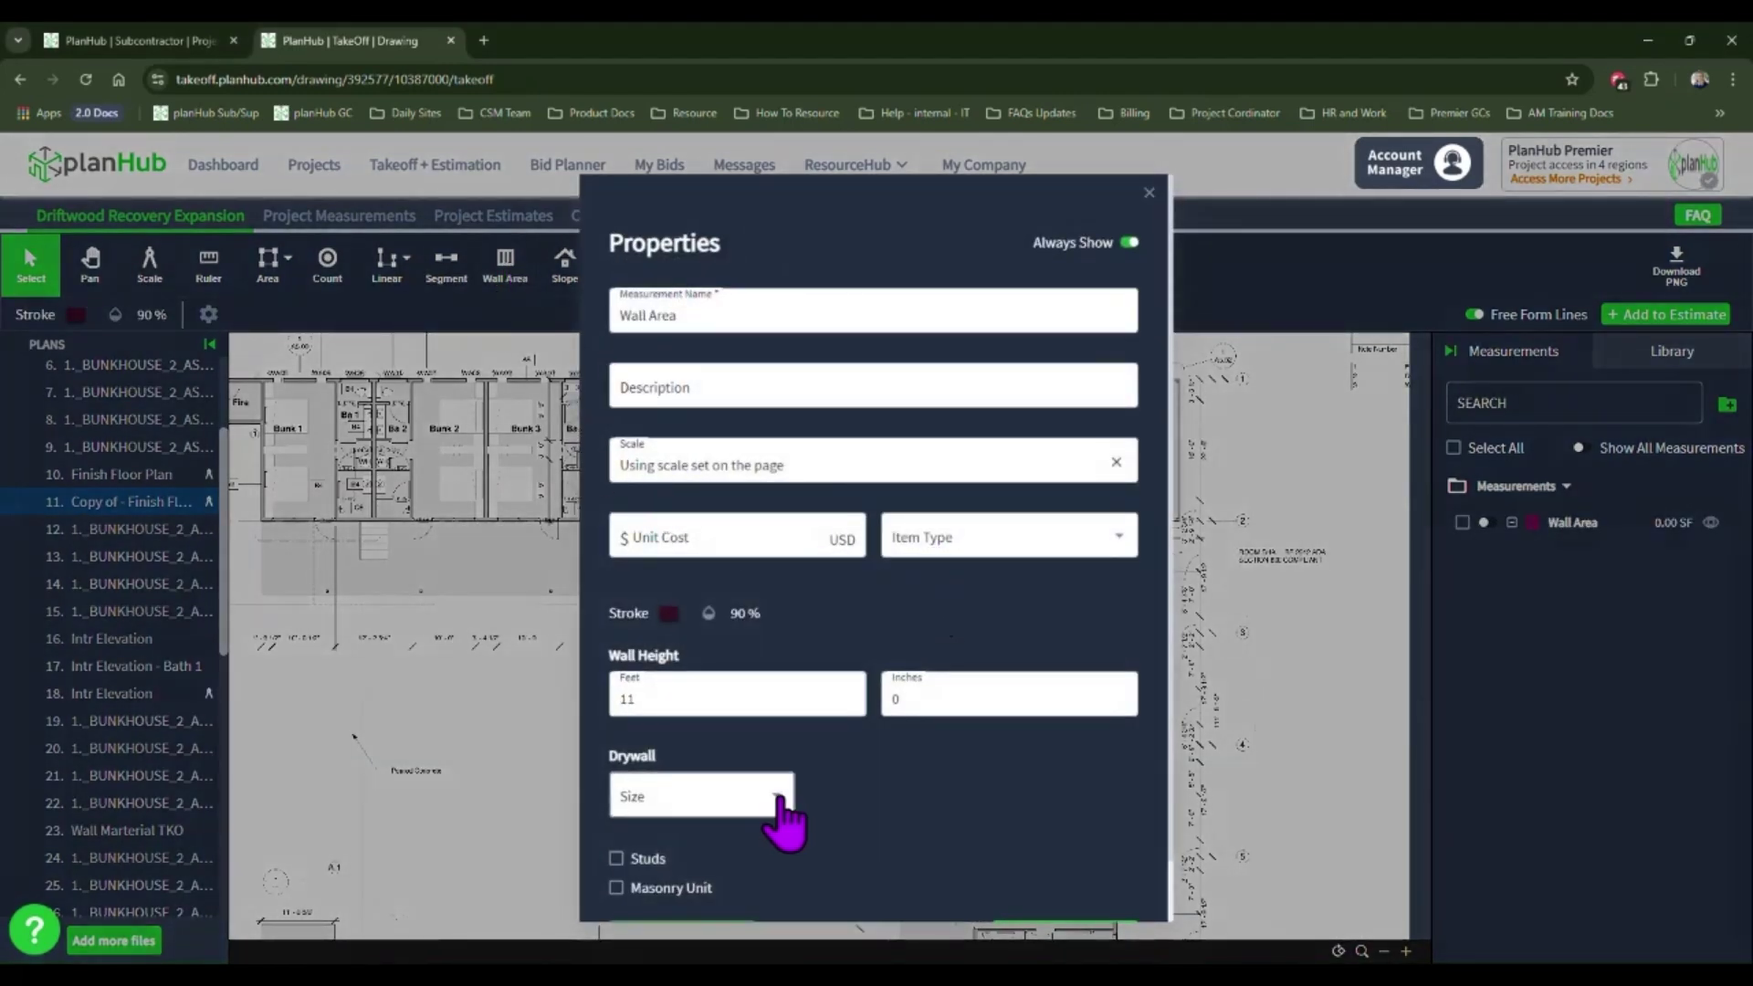
pyautogui.write('11')
pyautogui.click(786, 797)
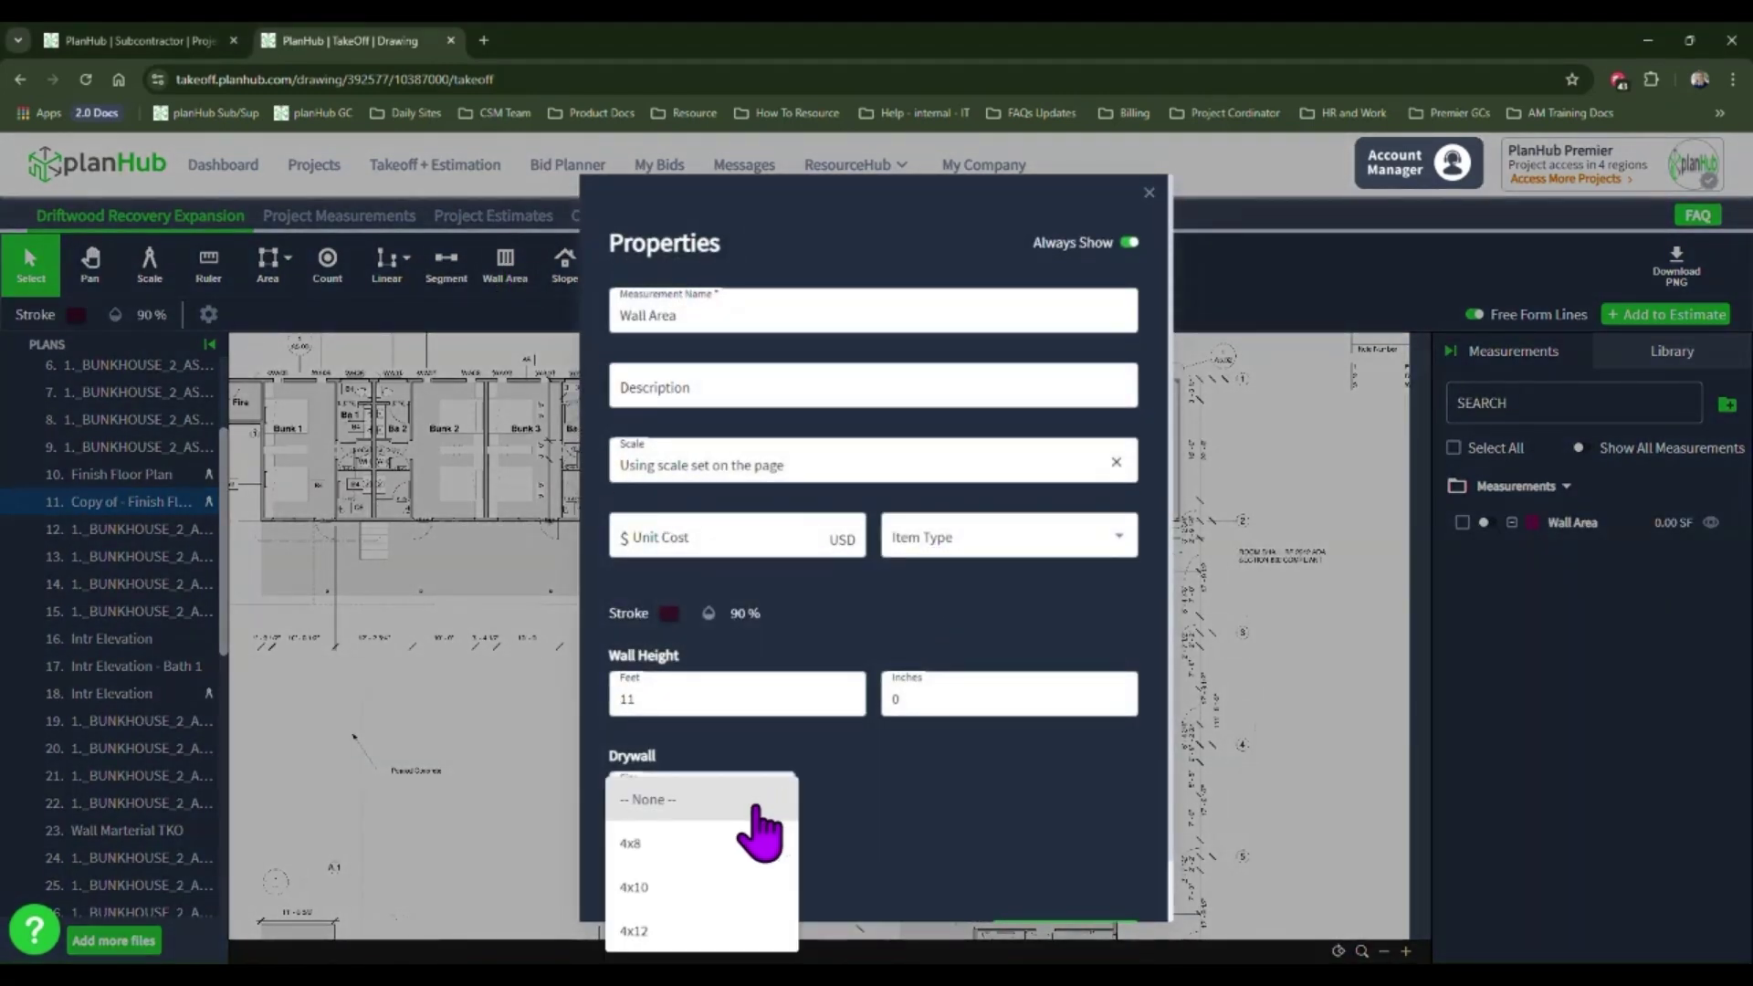
pyautogui.click(730, 940)
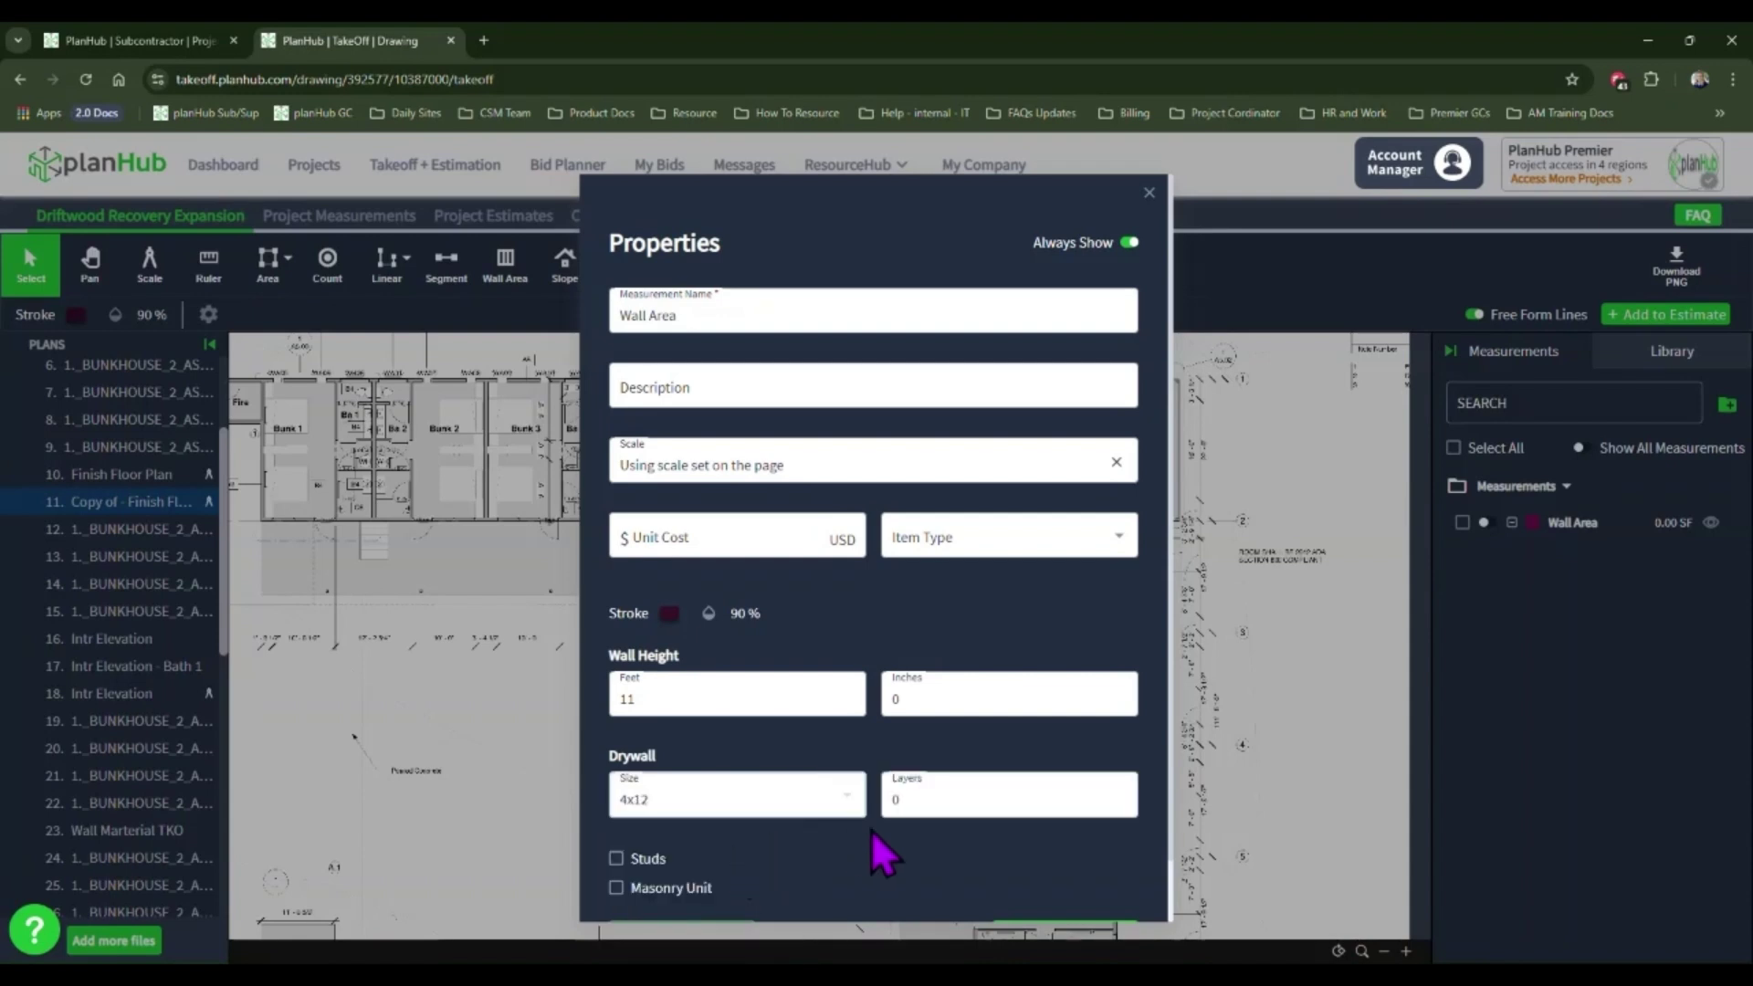
pyautogui.click(969, 801)
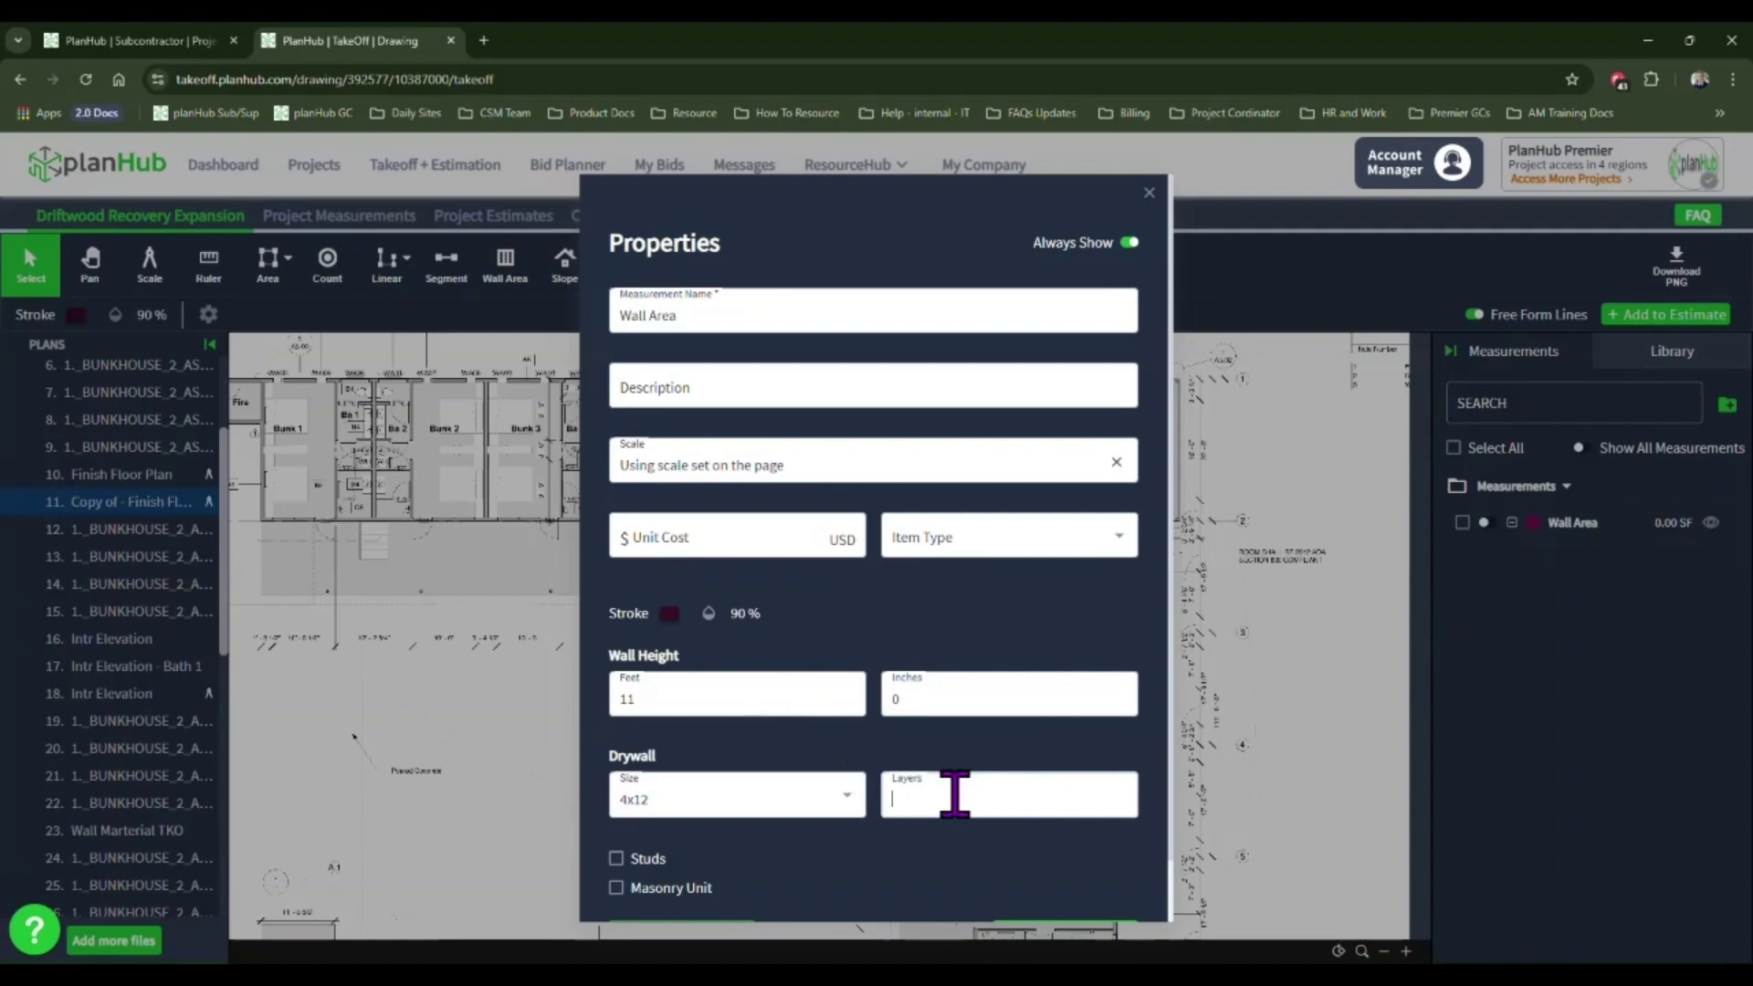
pyautogui.write('1')
pyautogui.click(708, 311)
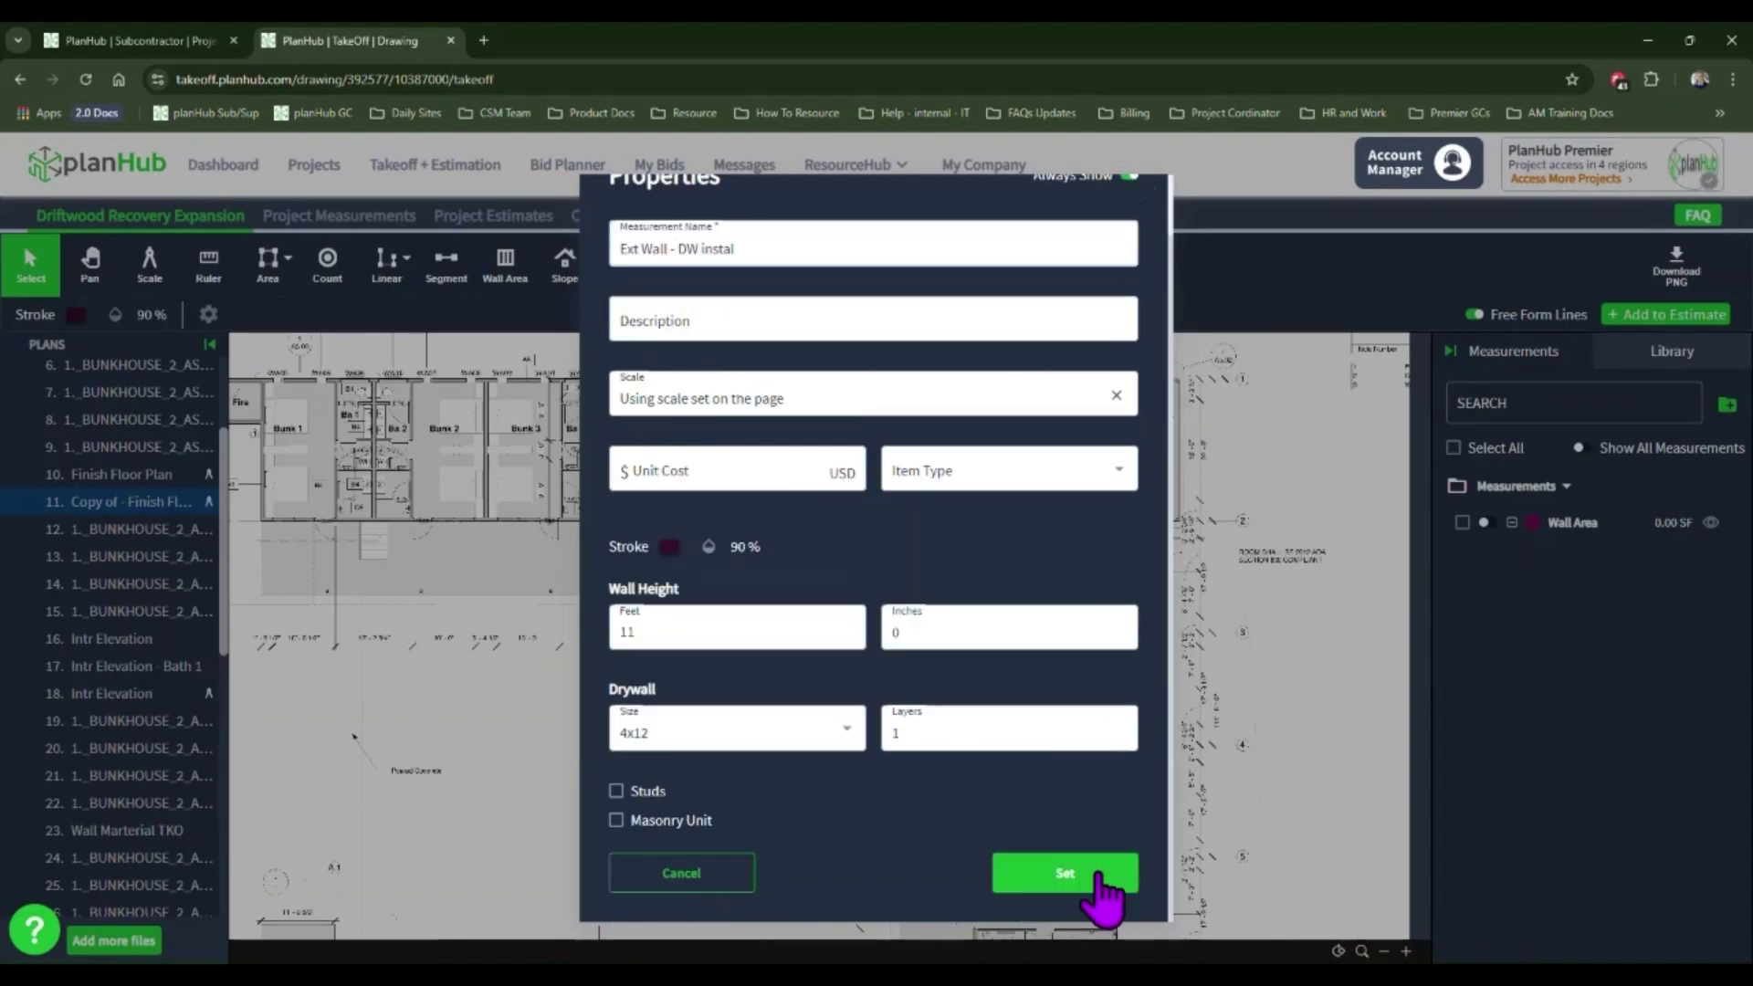
pyautogui.click(1064, 873)
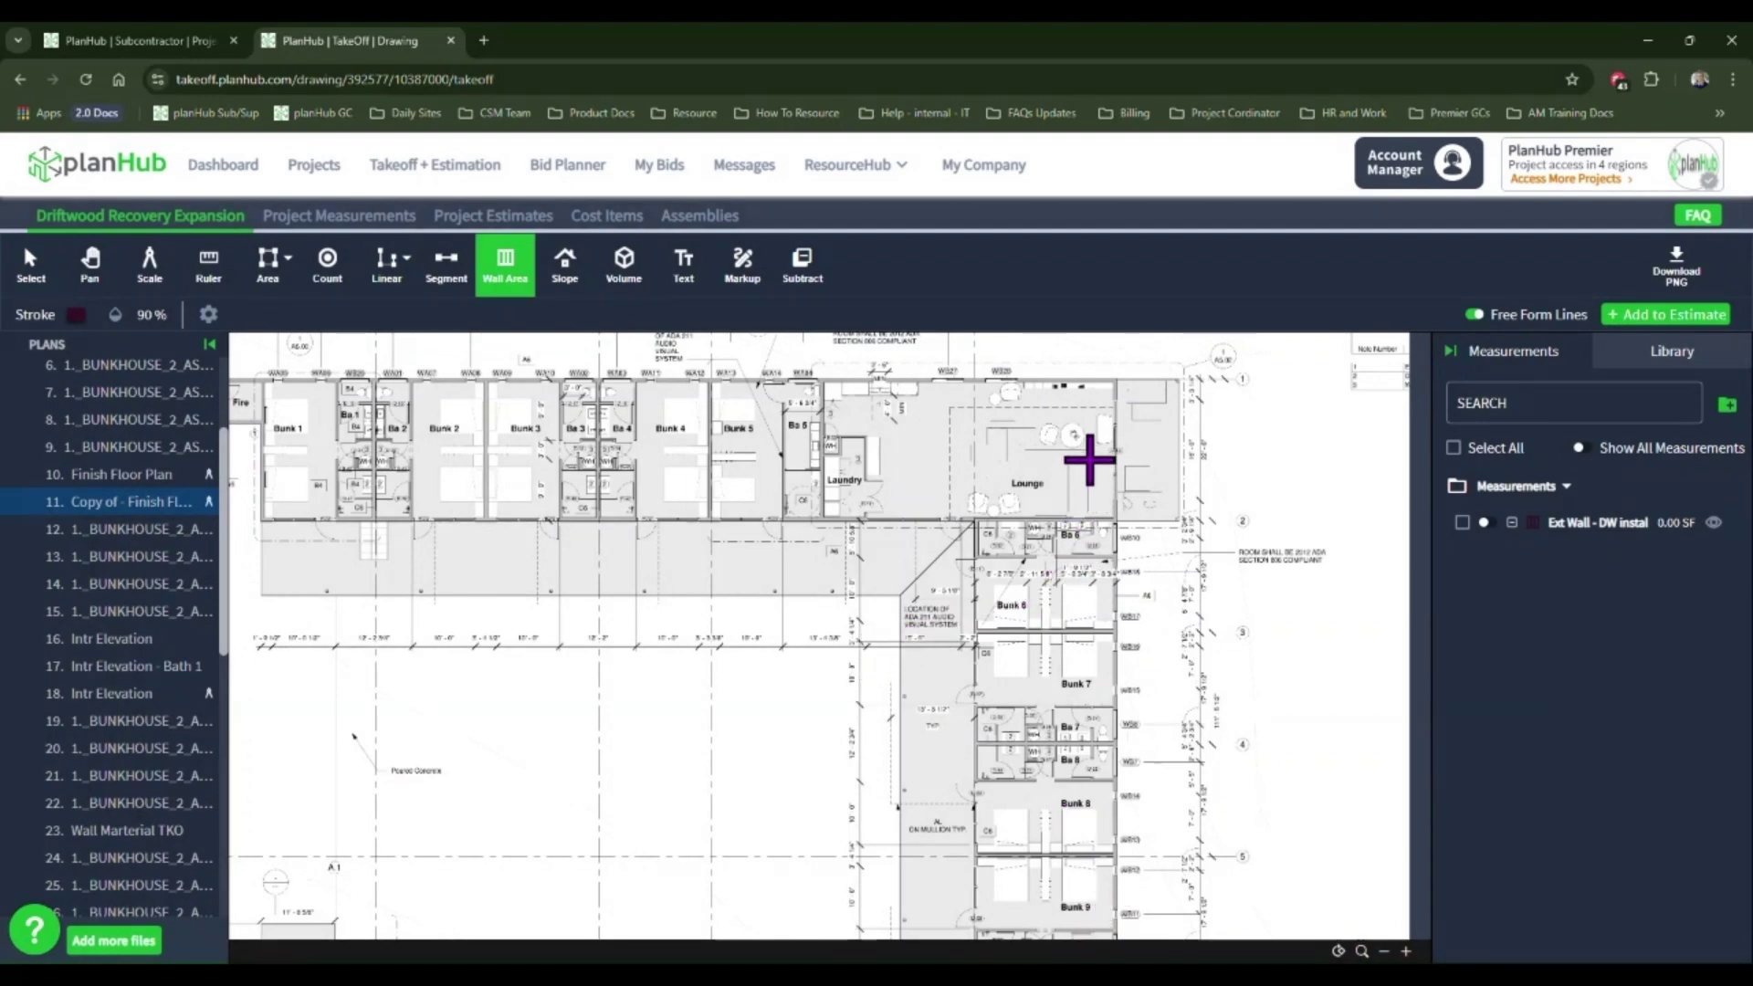
# Step: Trace the exterior wall from the lounge corner past Bunk 10 to the grid G corner
pyautogui.scroll(3, 1088, 461)
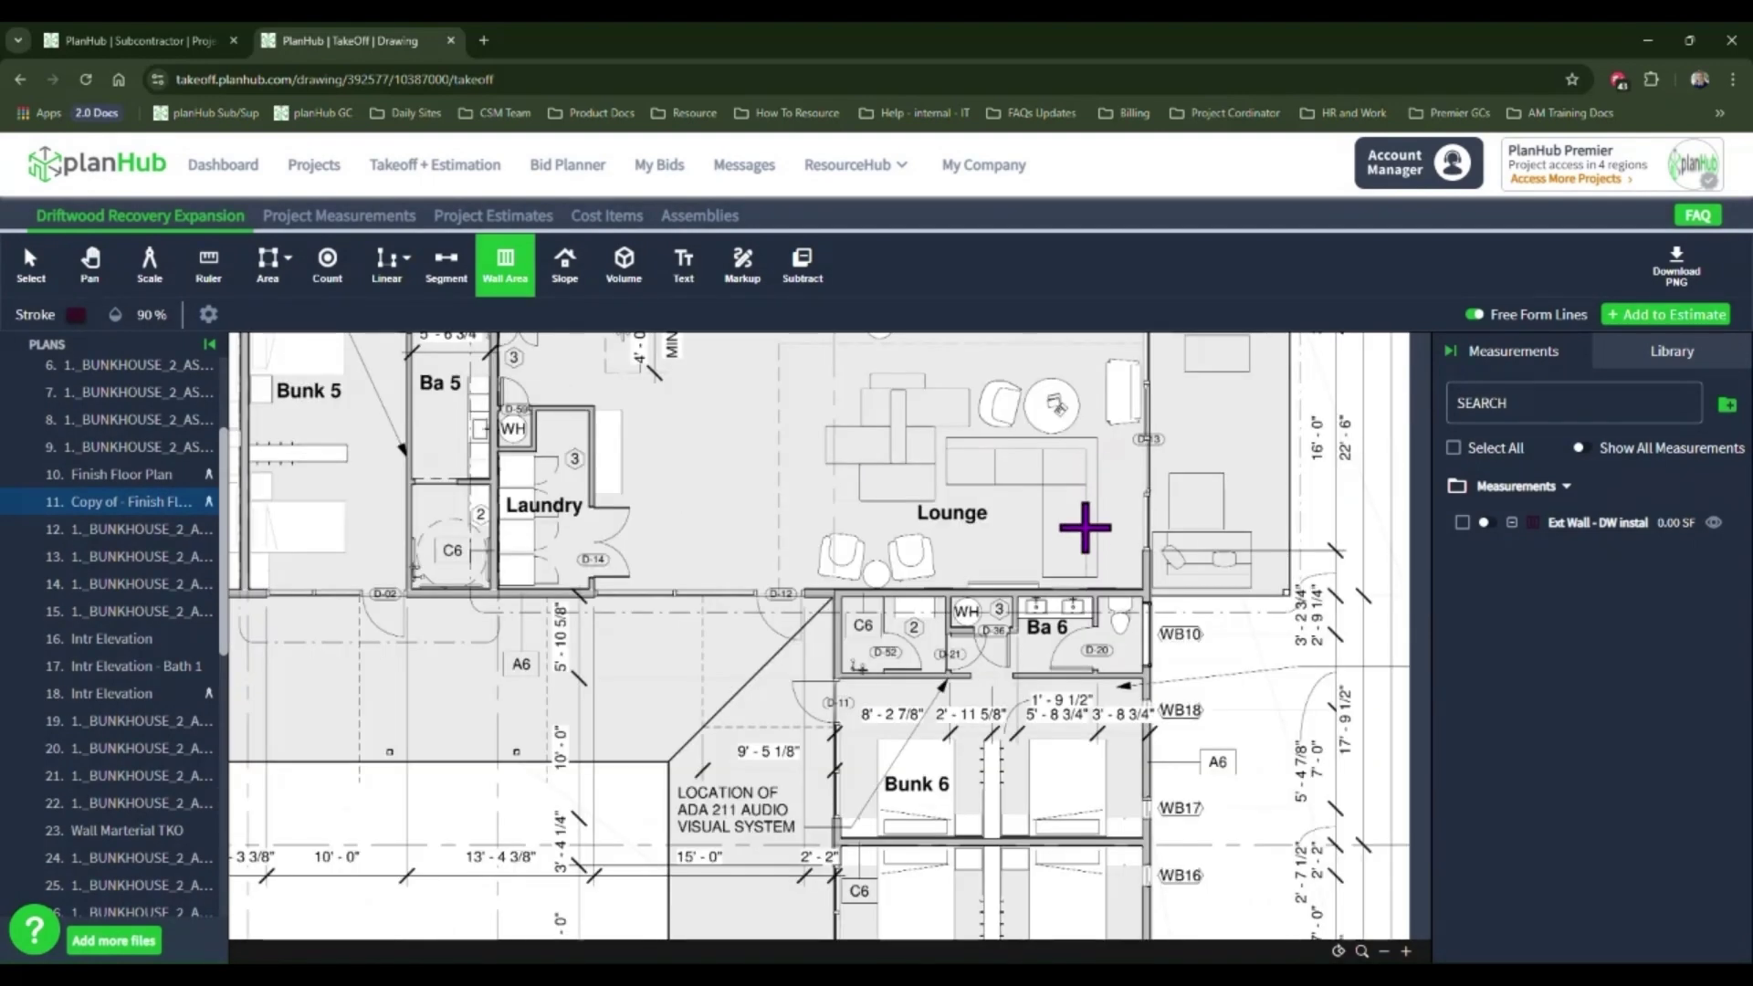
pyautogui.scroll(3, 1079, 544)
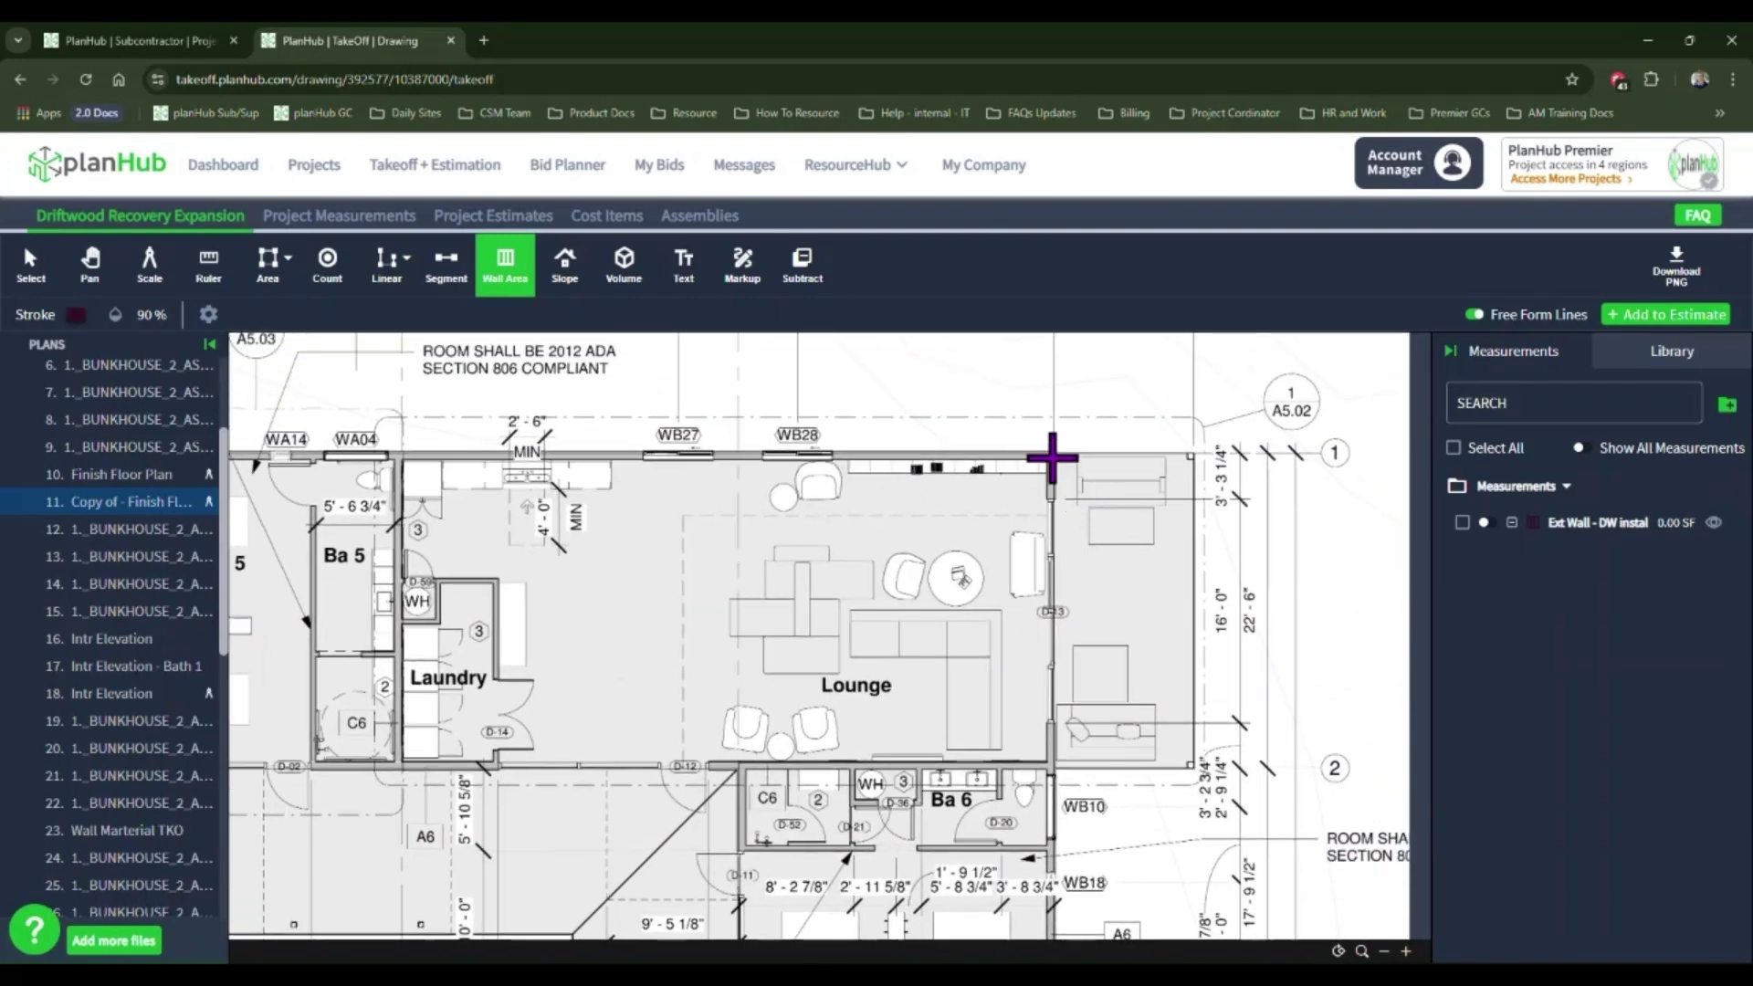
pyautogui.click(1050, 454)
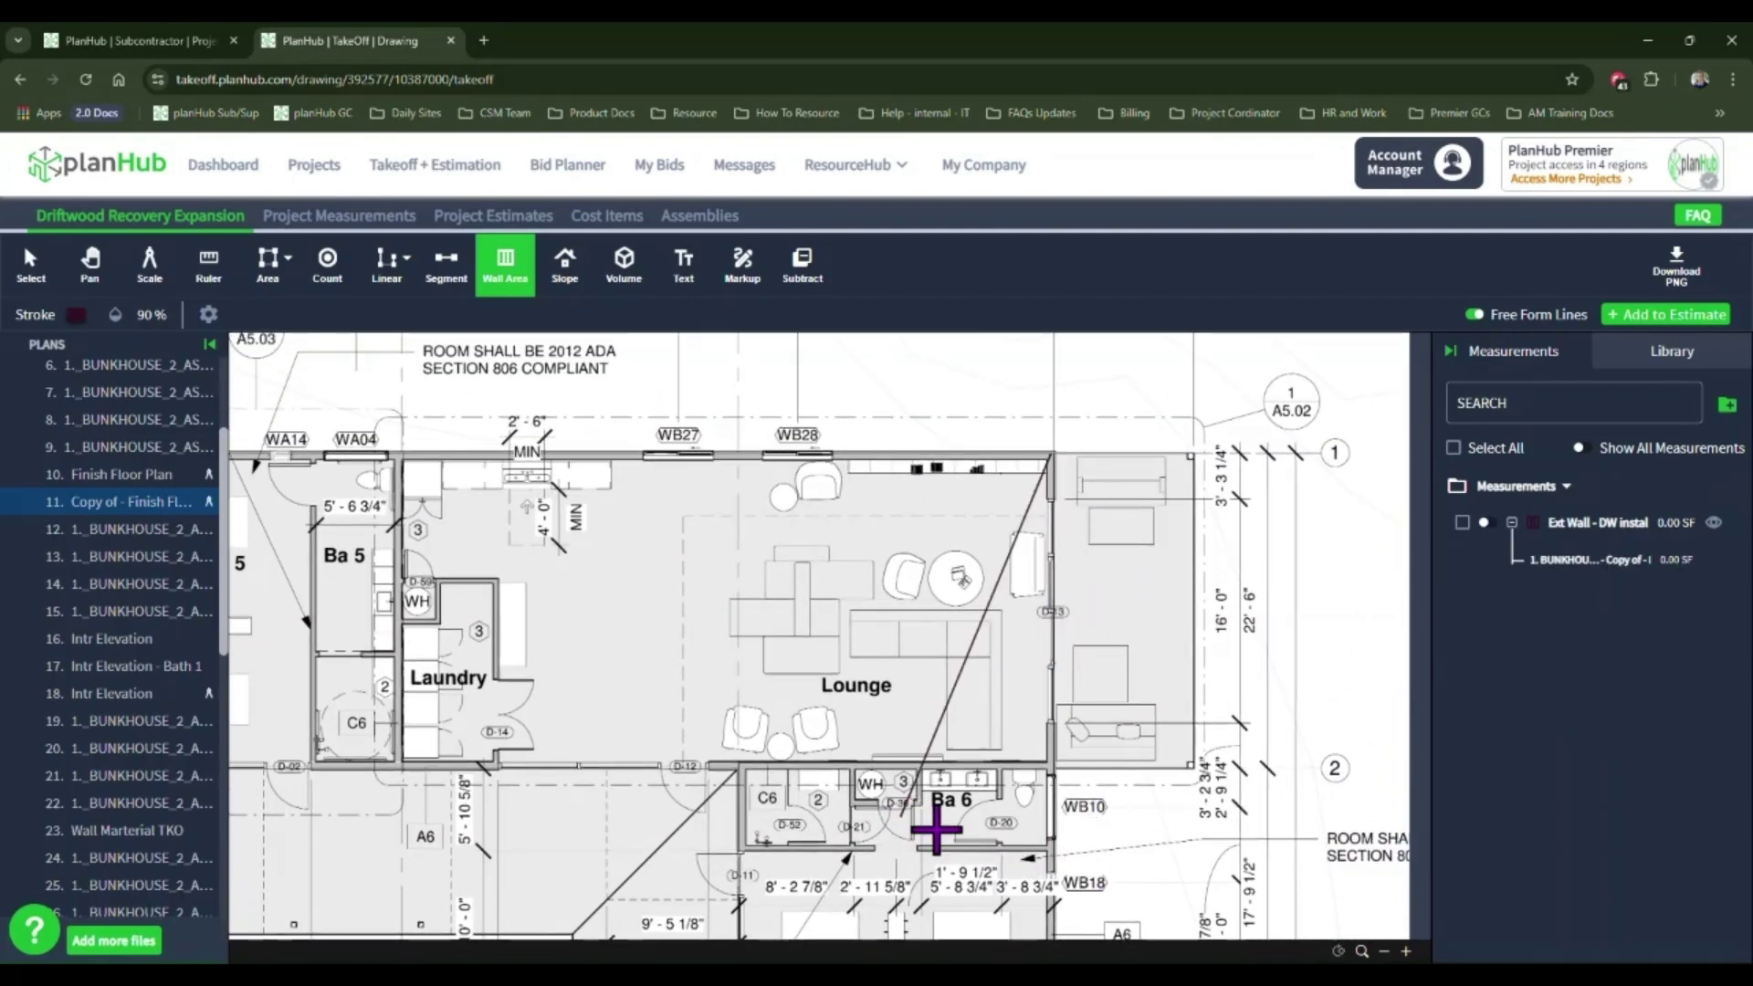
pyautogui.scroll(-5, 1123, 794)
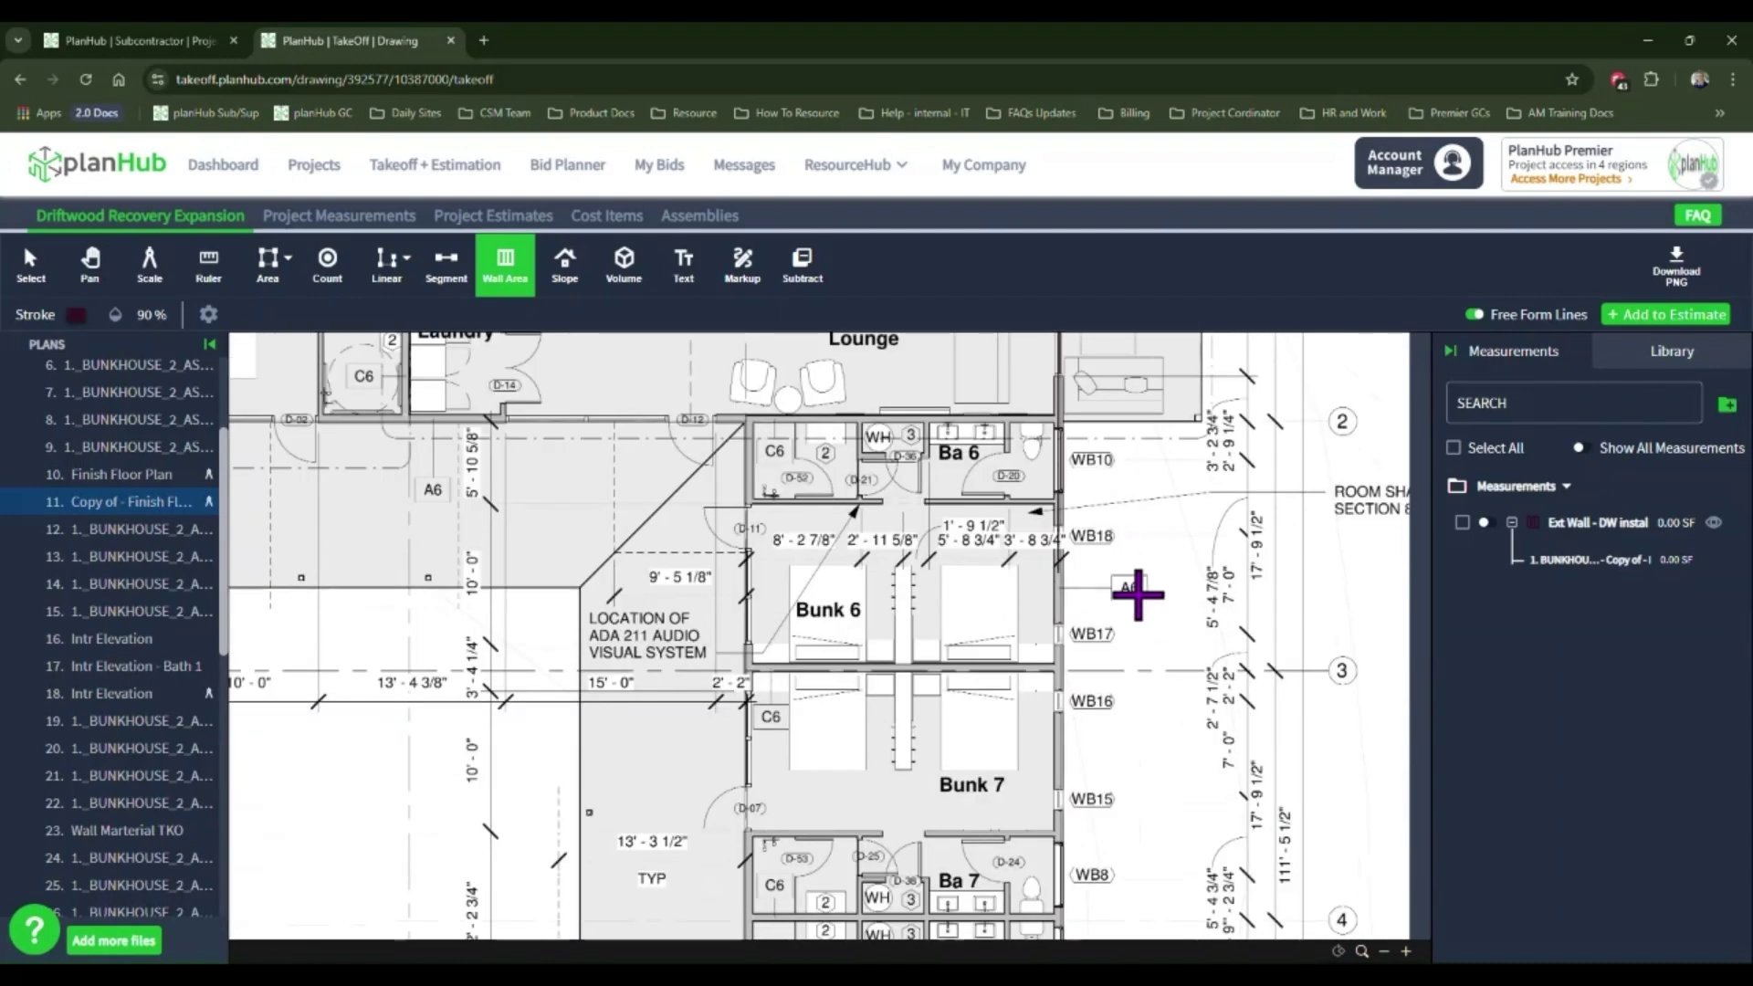
pyautogui.scroll(-4, 1162, 658)
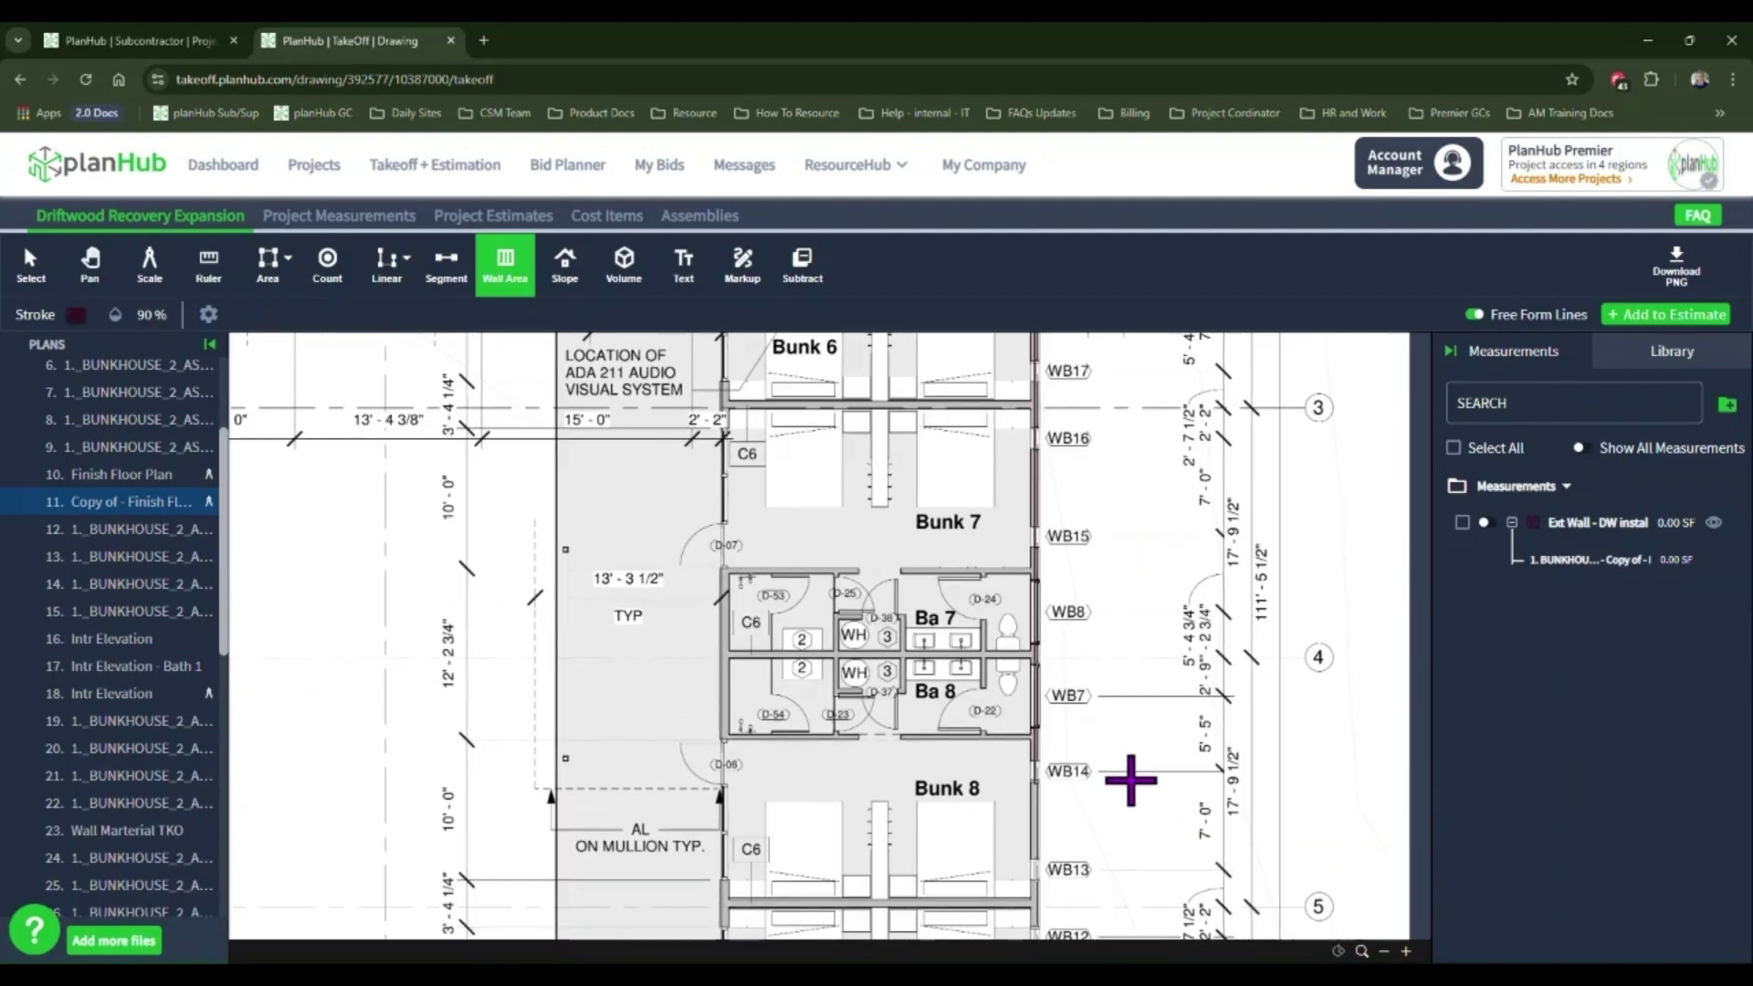
pyautogui.scroll(-7, 1135, 782)
pyautogui.scroll(-5, 1093, 762)
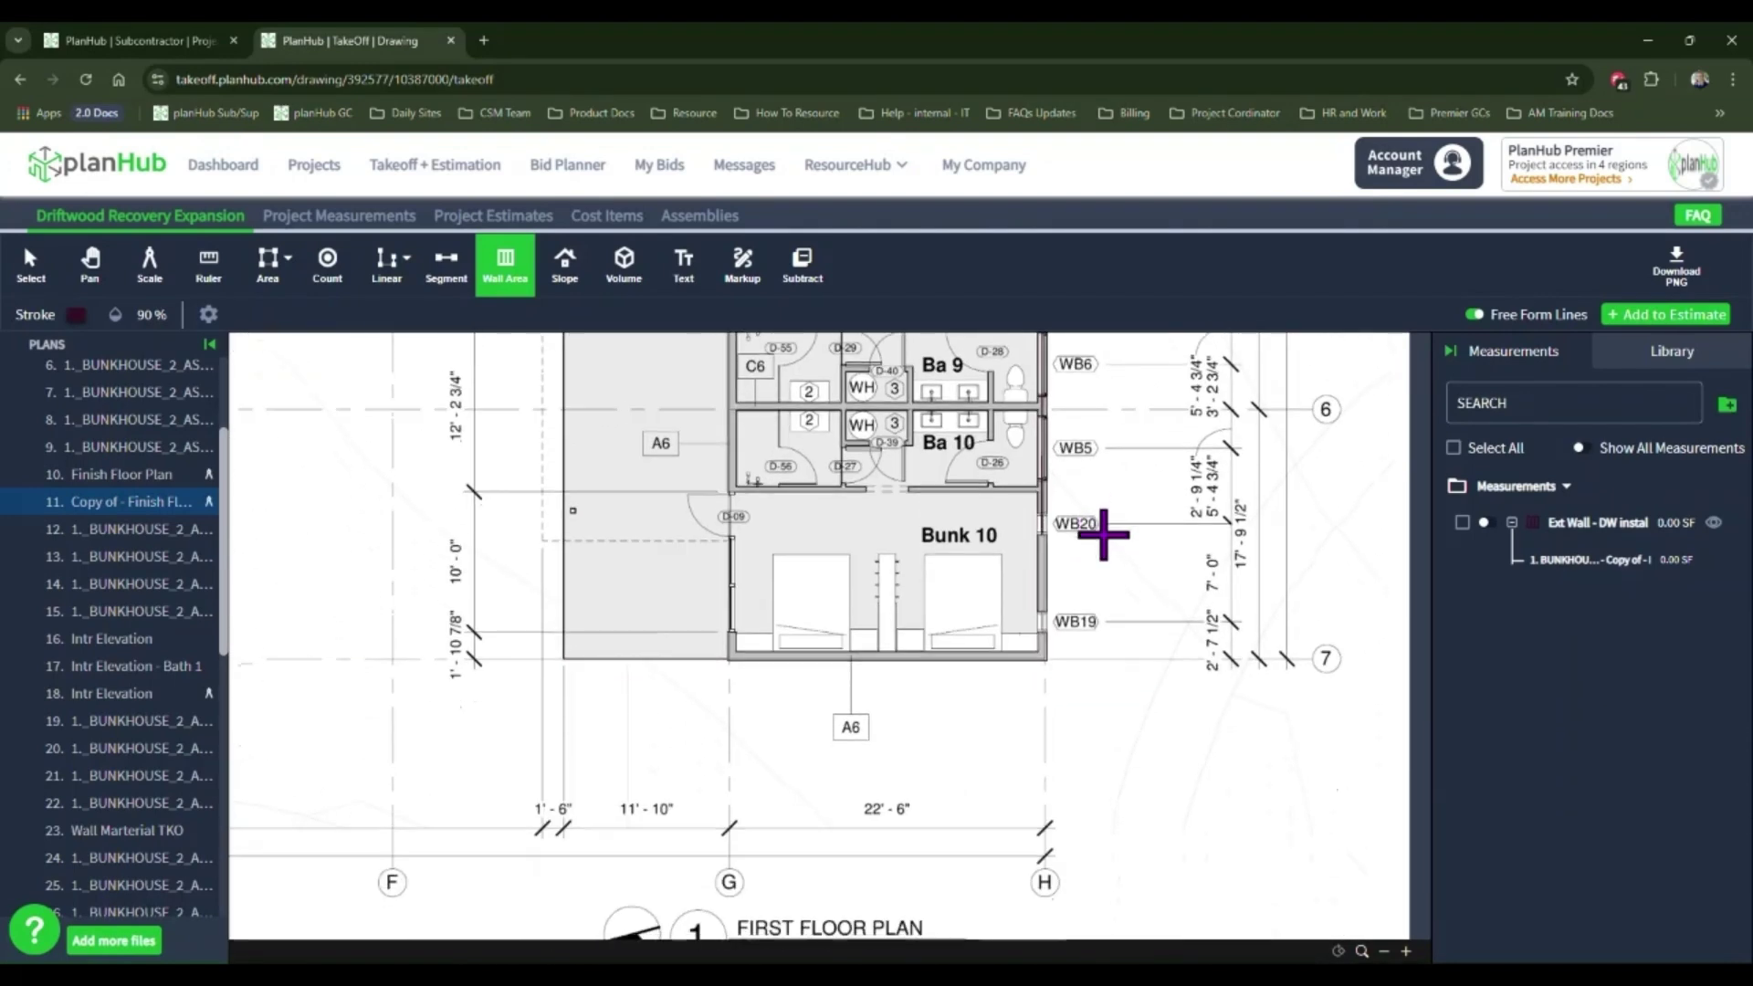
pyautogui.click(1047, 655)
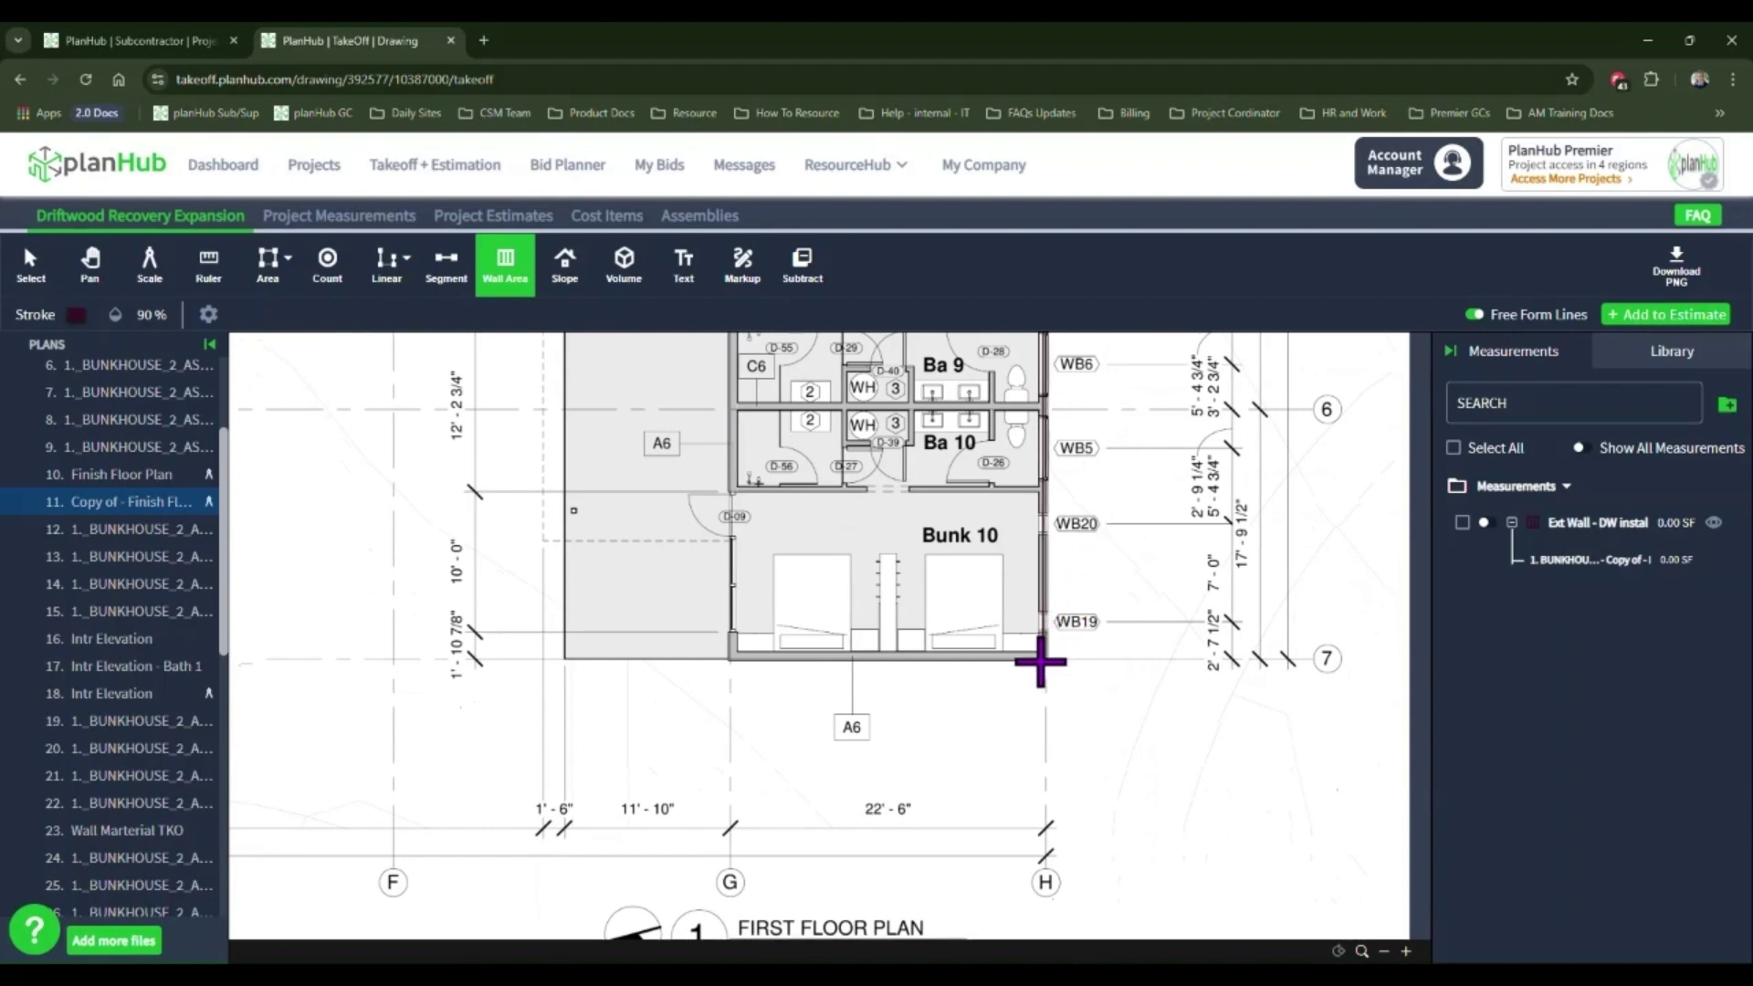
pyautogui.click(730, 656)
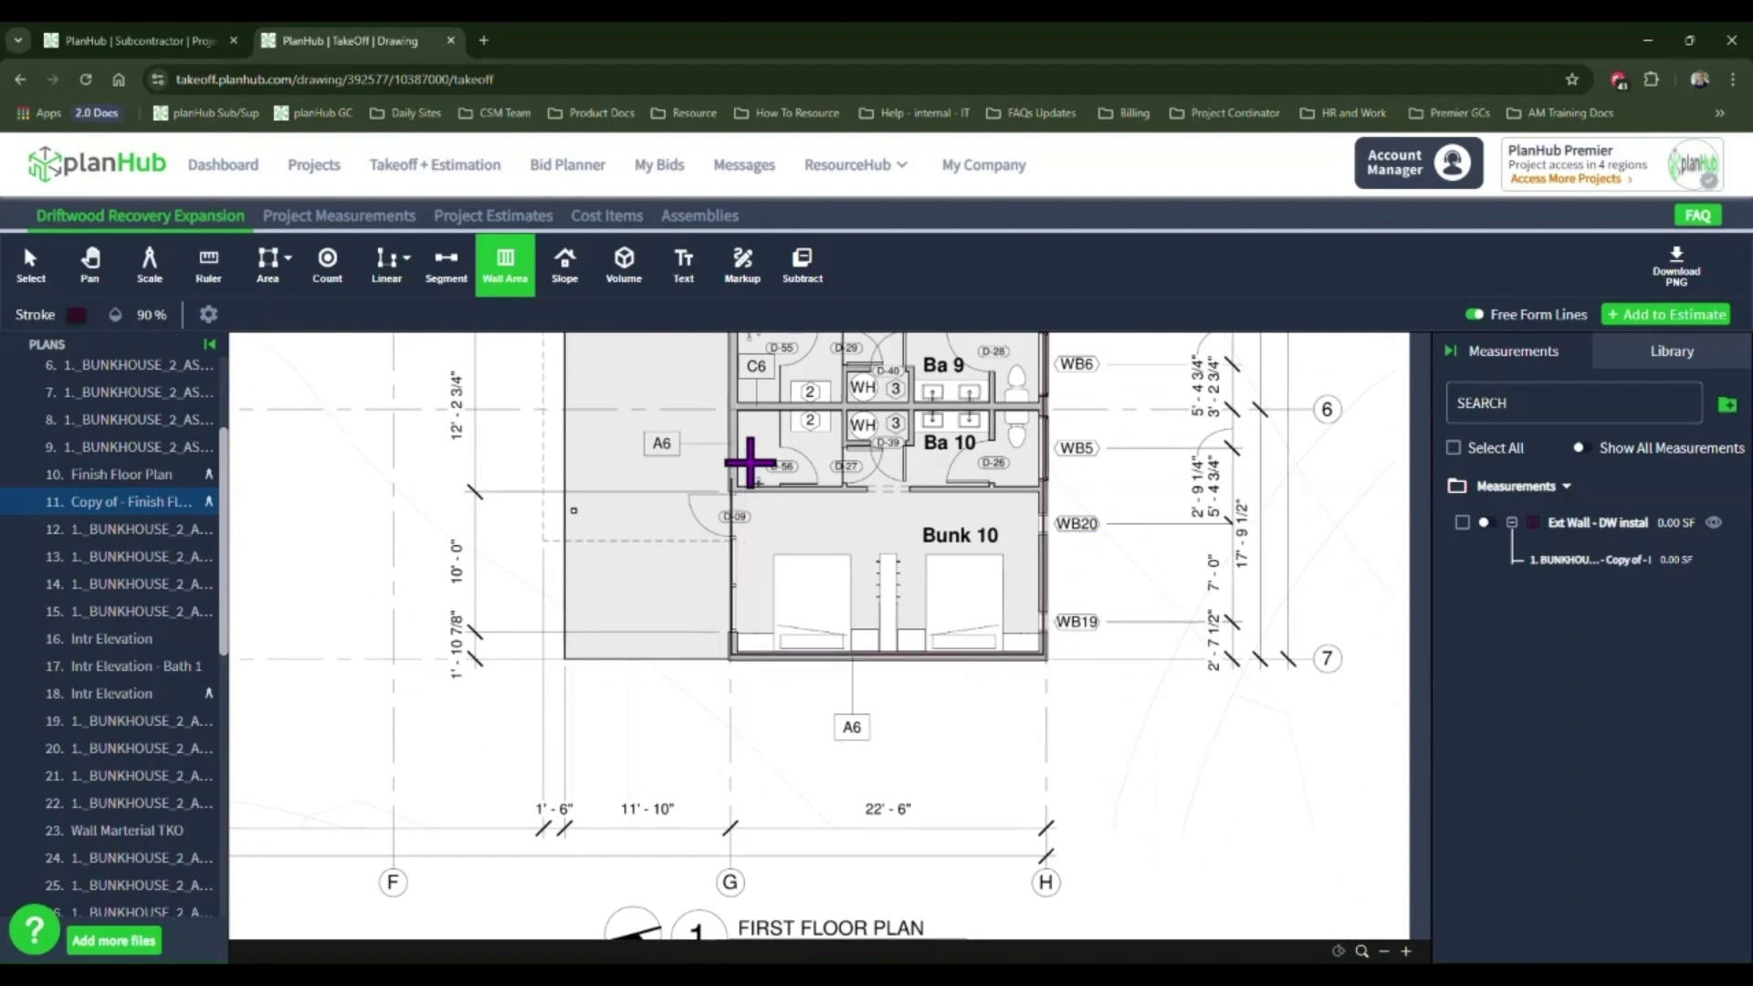
# Step: Continue the wall trace to the corner past WB28 and finish it at 5573.03 SF
pyautogui.scroll(6, 750, 463)
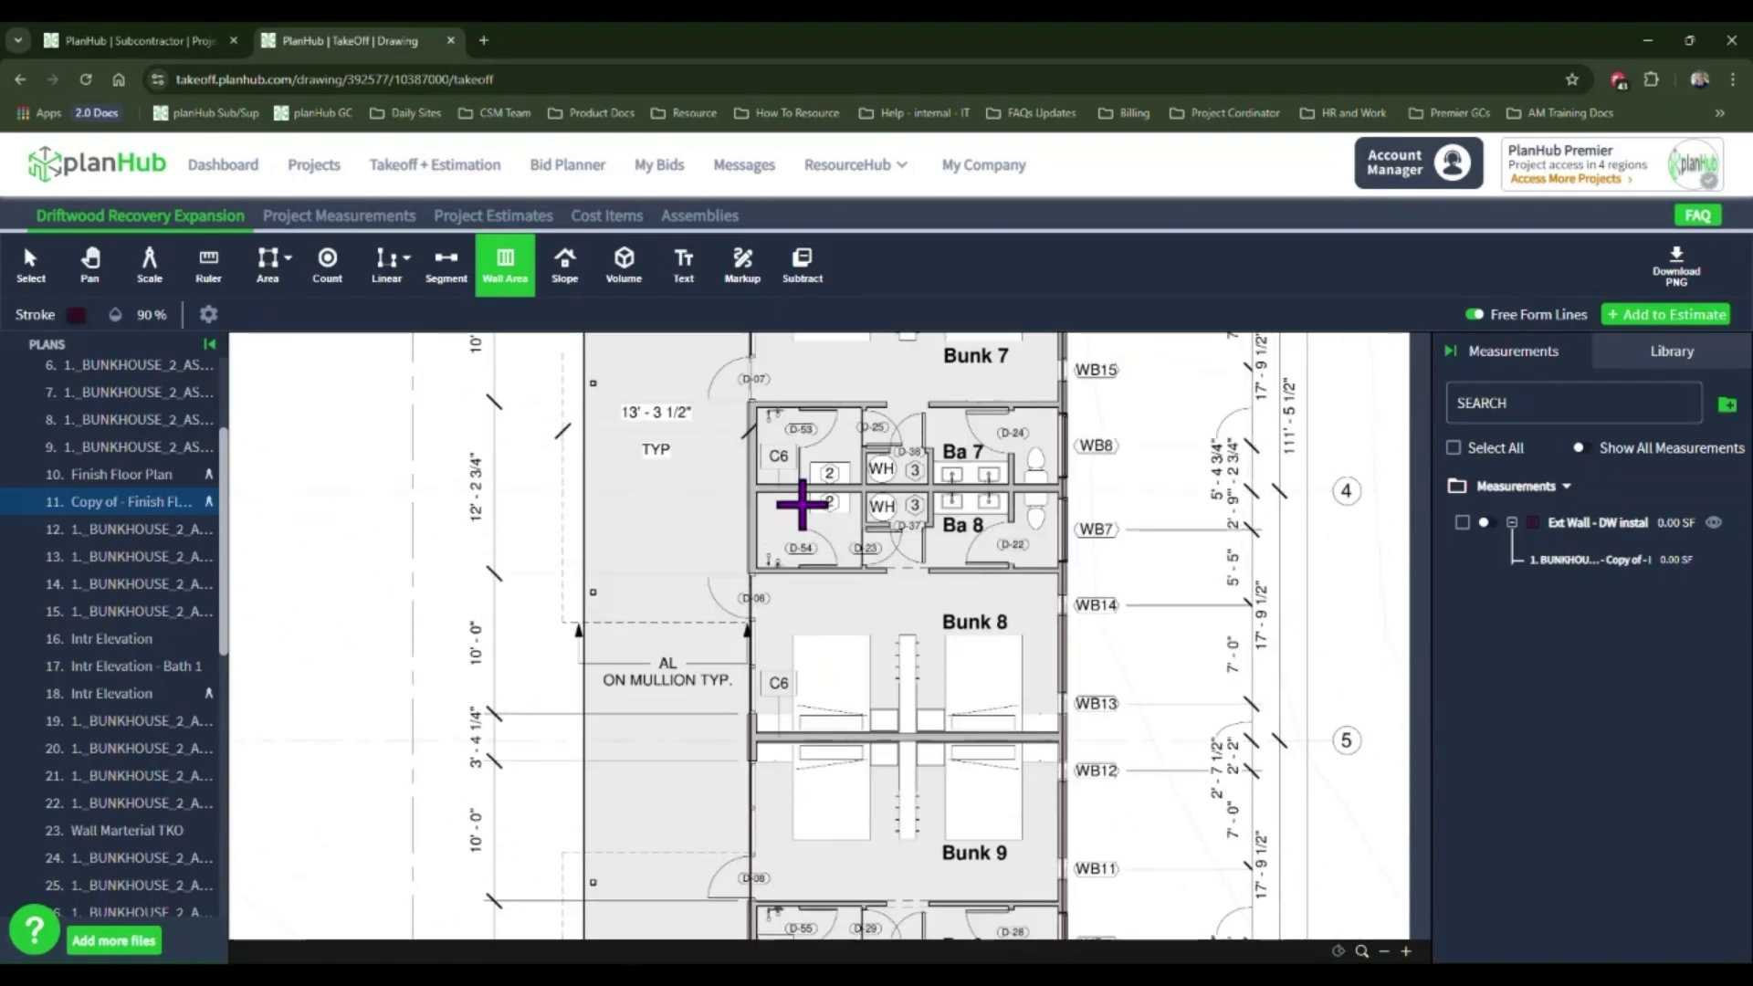
pyautogui.scroll(4, 832, 504)
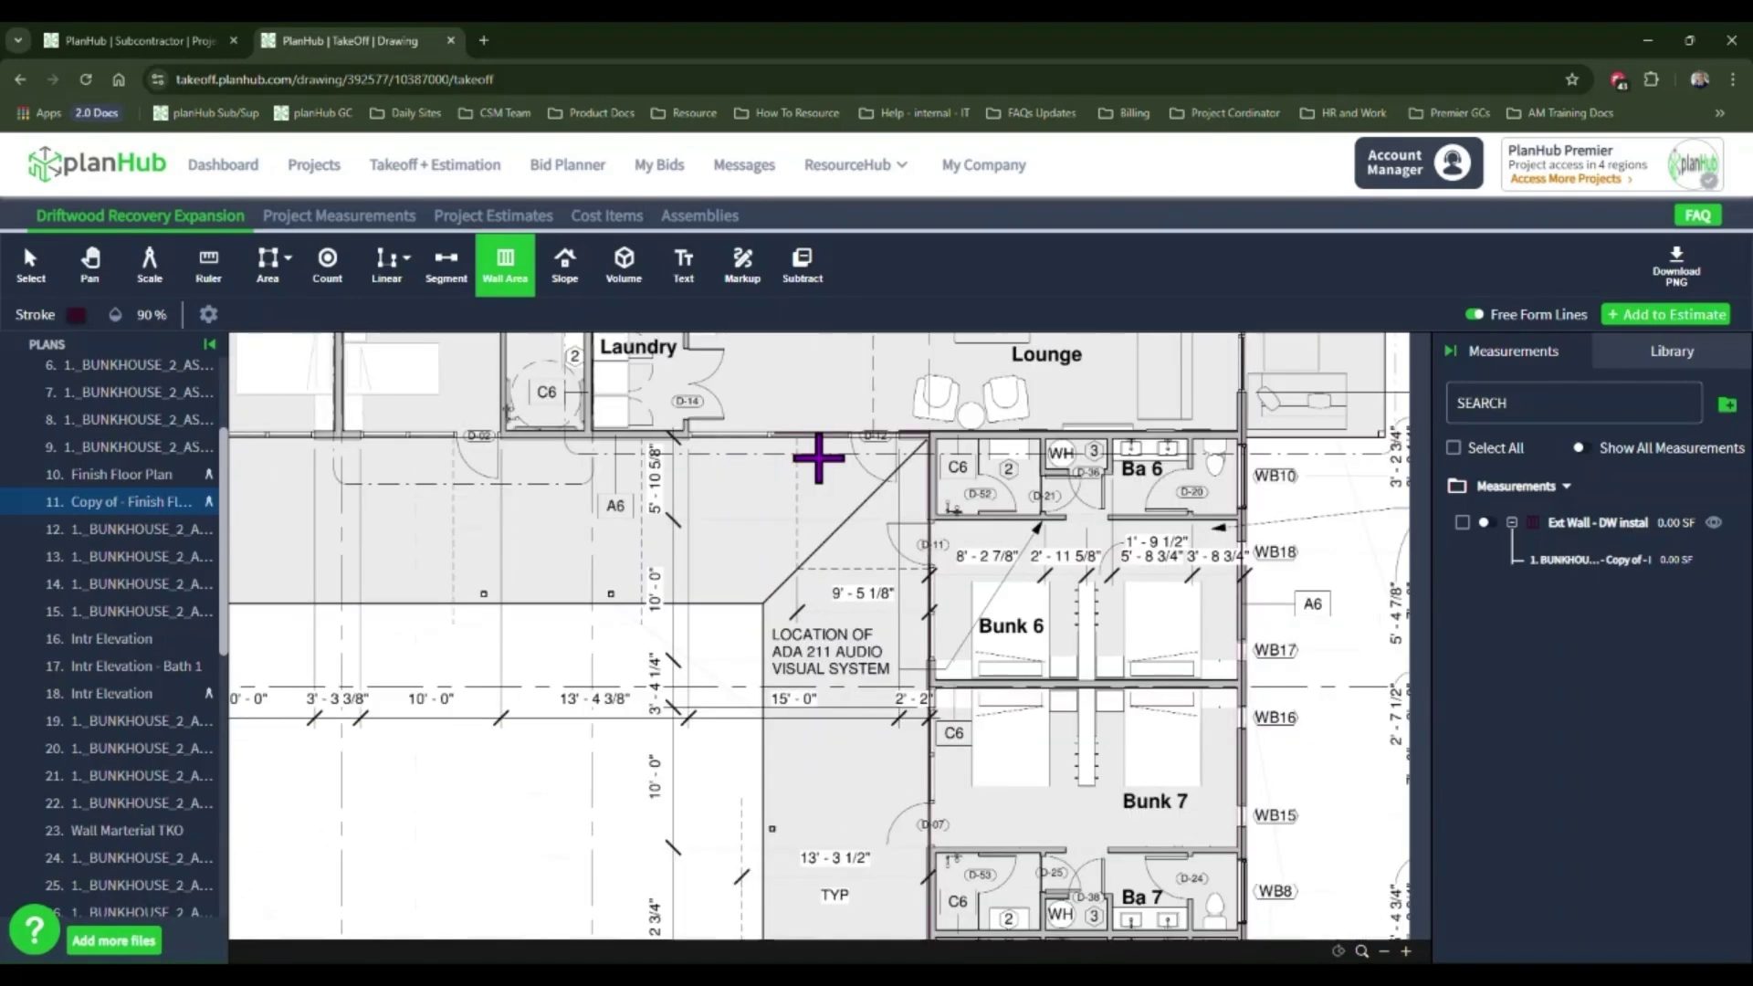
pyautogui.hscroll(-7, 622, 548)
pyautogui.hscroll(-7, 626, 556)
pyautogui.scroll(1, 1117, 644)
pyautogui.click(571, 587)
pyautogui.scroll(5, 572, 587)
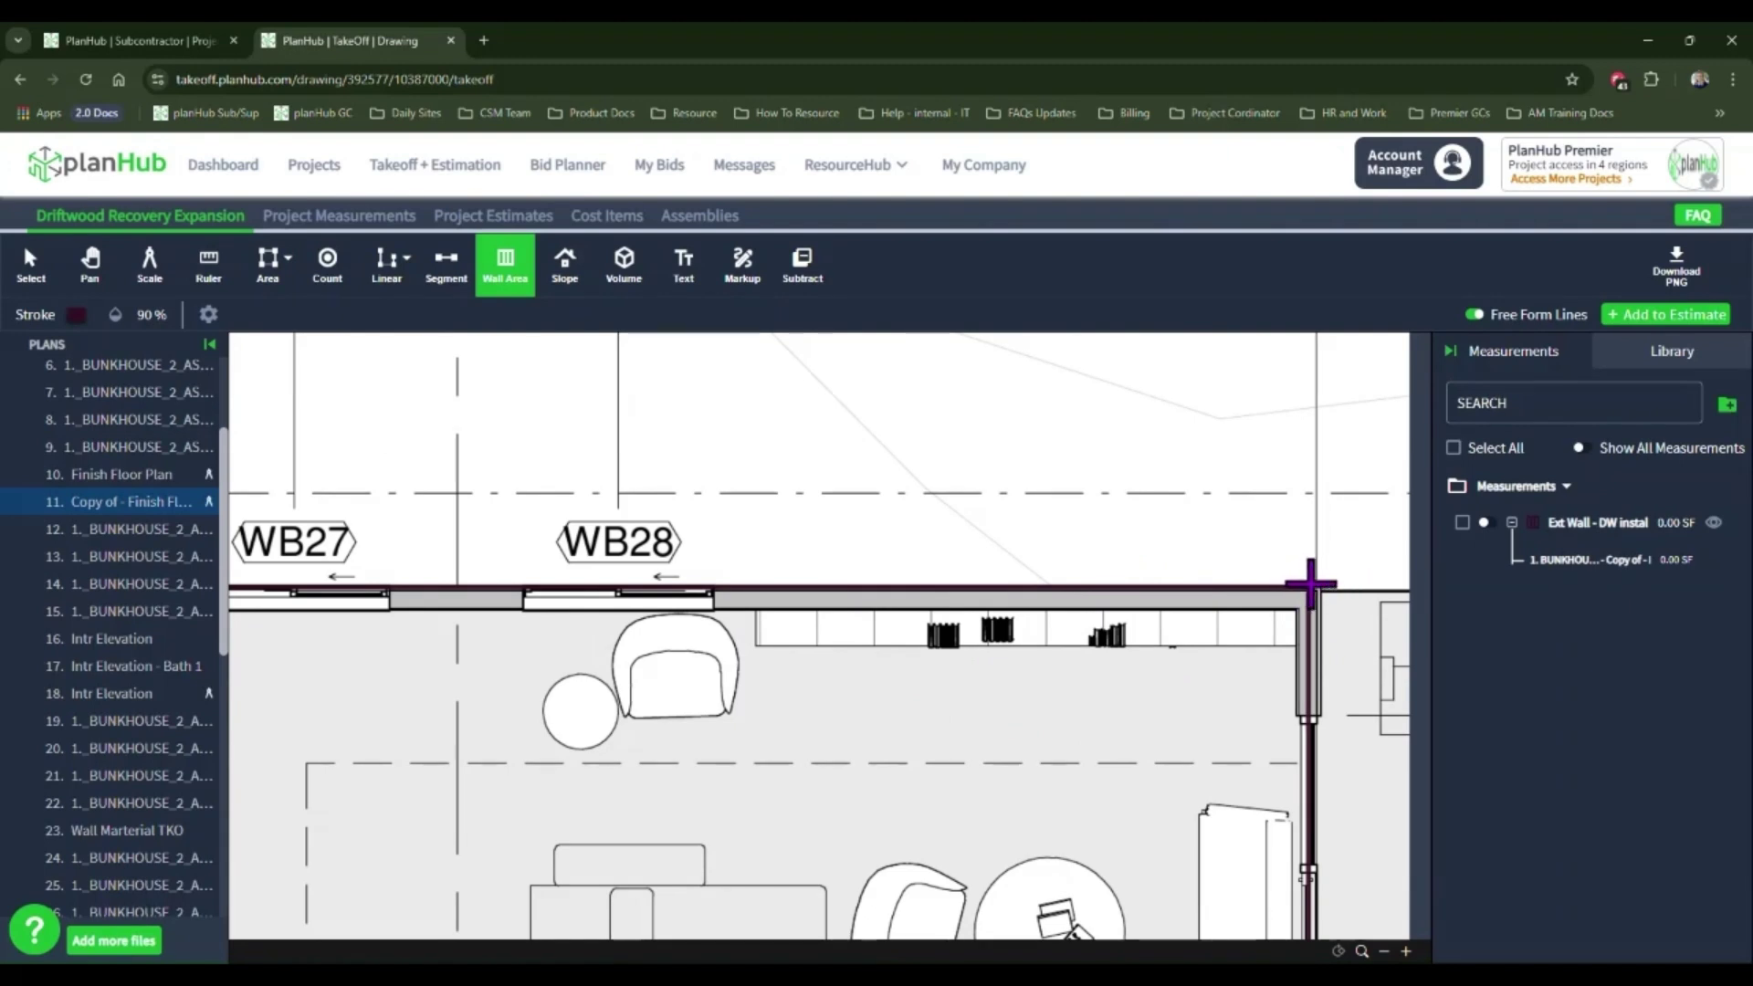
pyautogui.click(1310, 584)
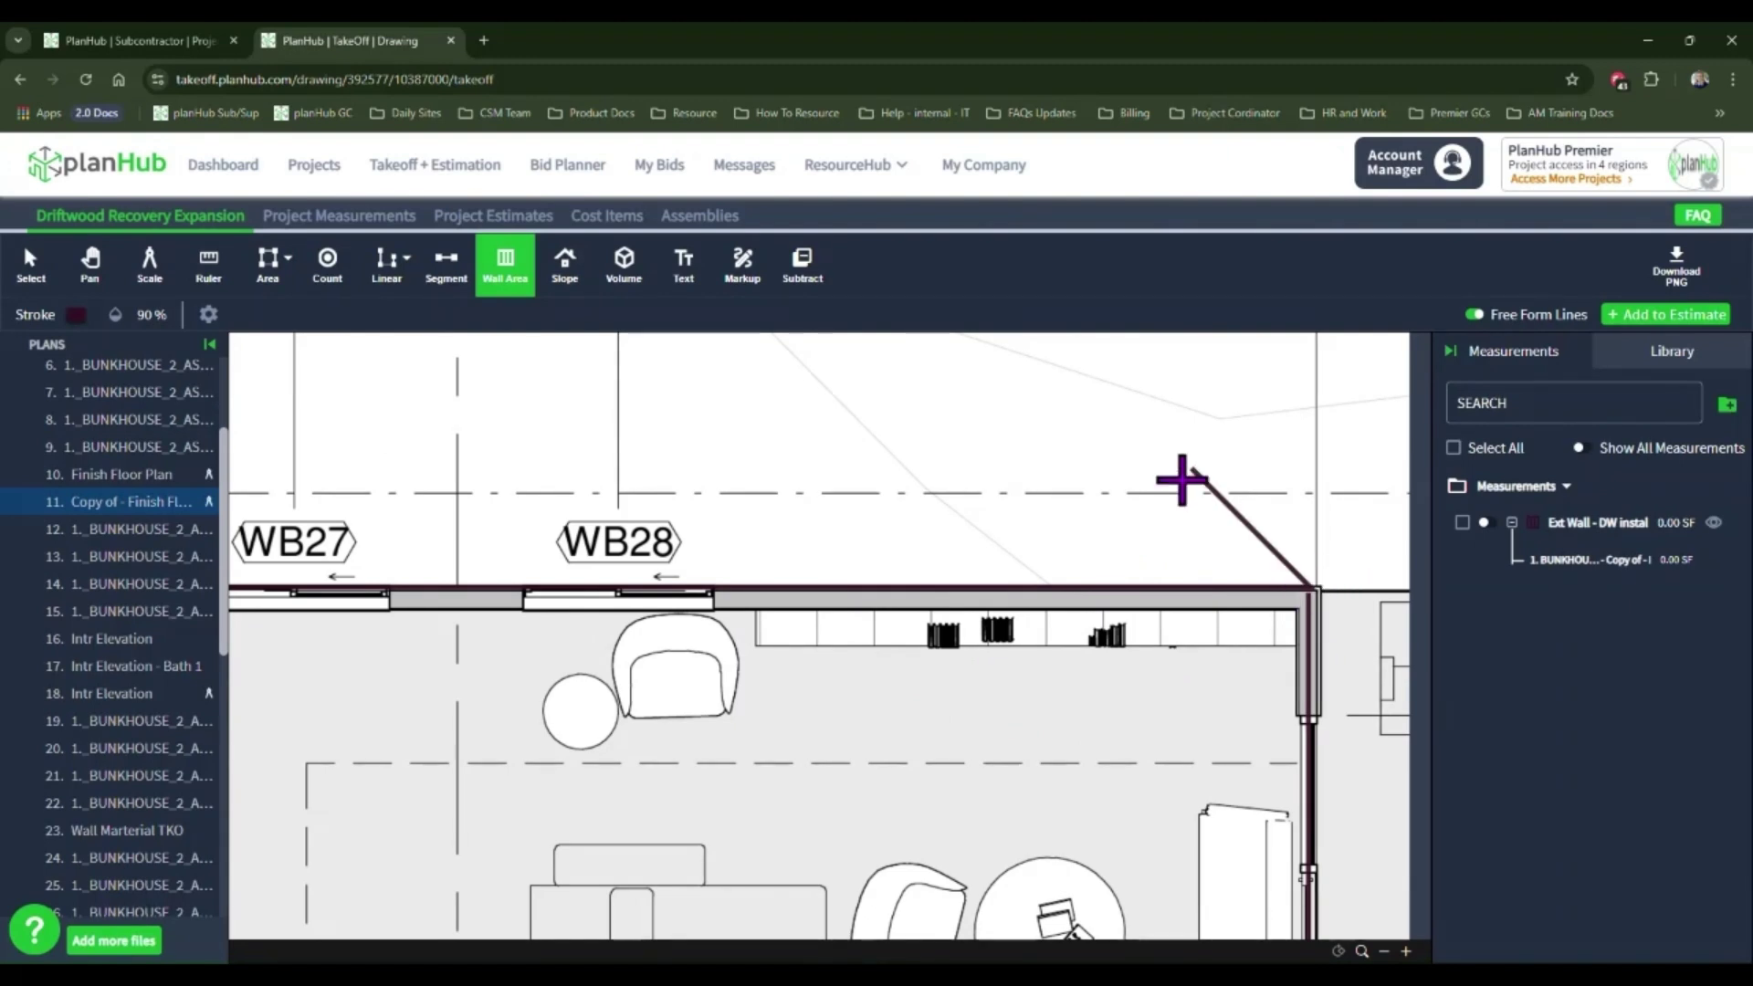
pyautogui.press('Escape')
# Step: Expand the Ext Wall - DW instal sheet row to show 11.00 x 506.64 ft and 117 4x12 sheets
pyautogui.scroll(-5, 1181, 479)
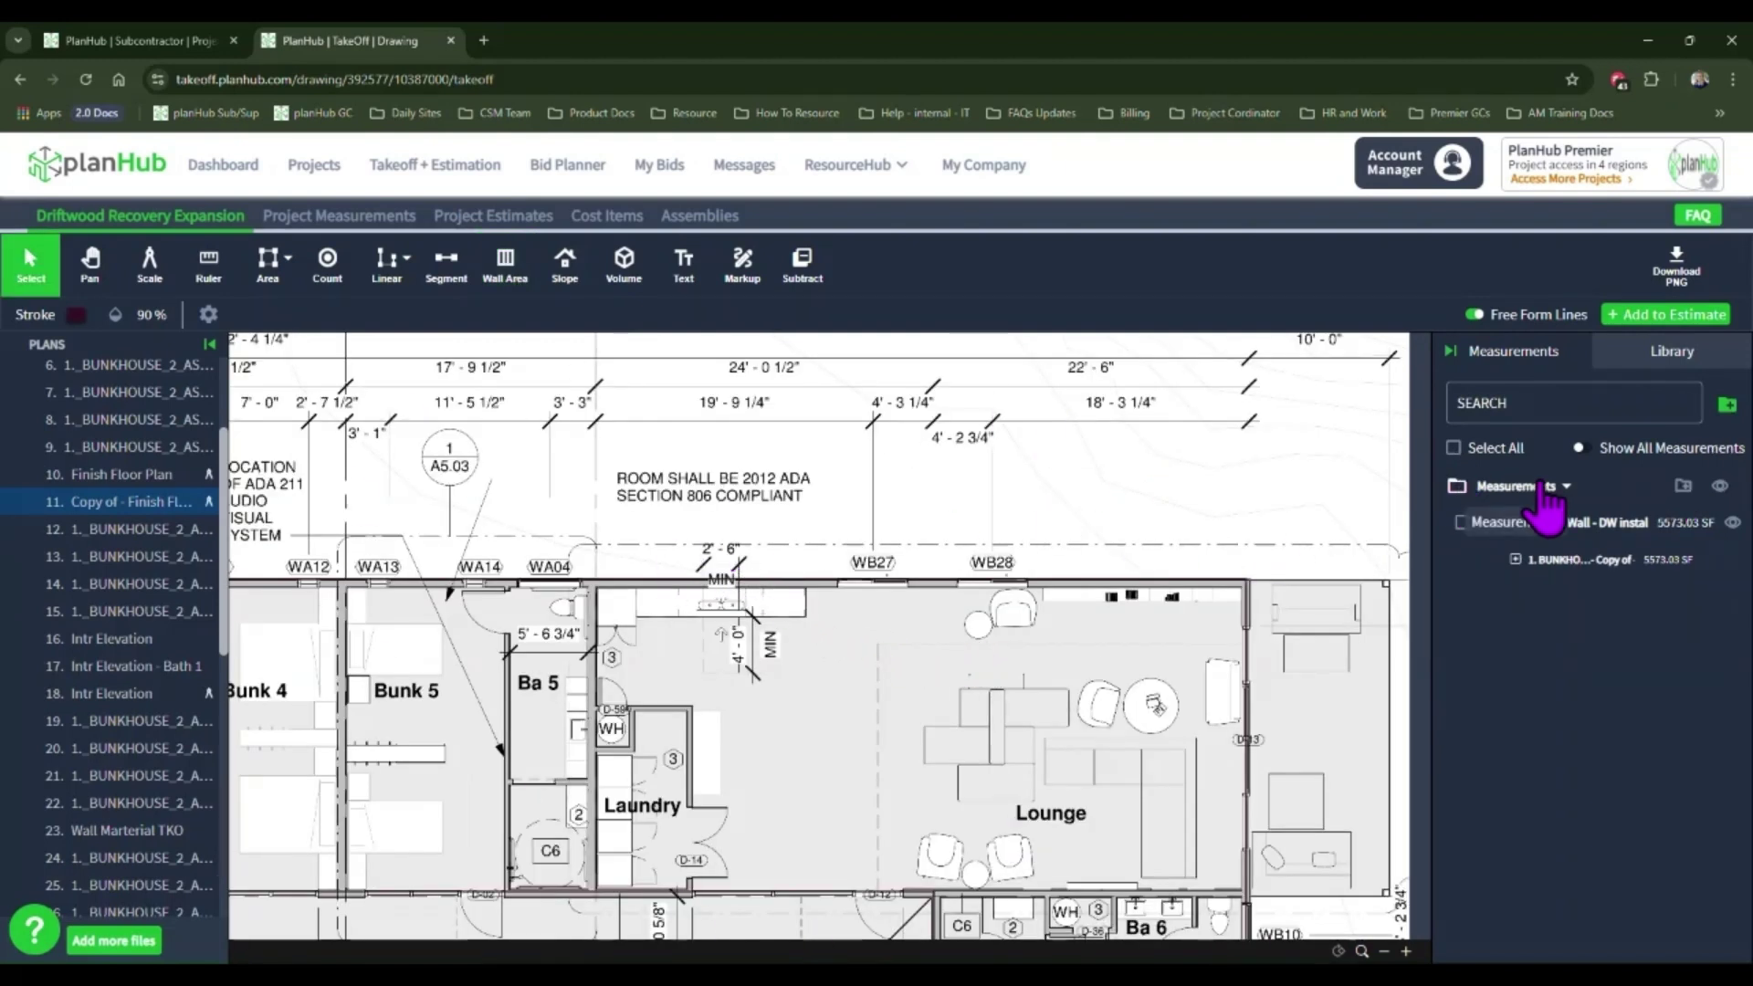
pyautogui.click(1515, 558)
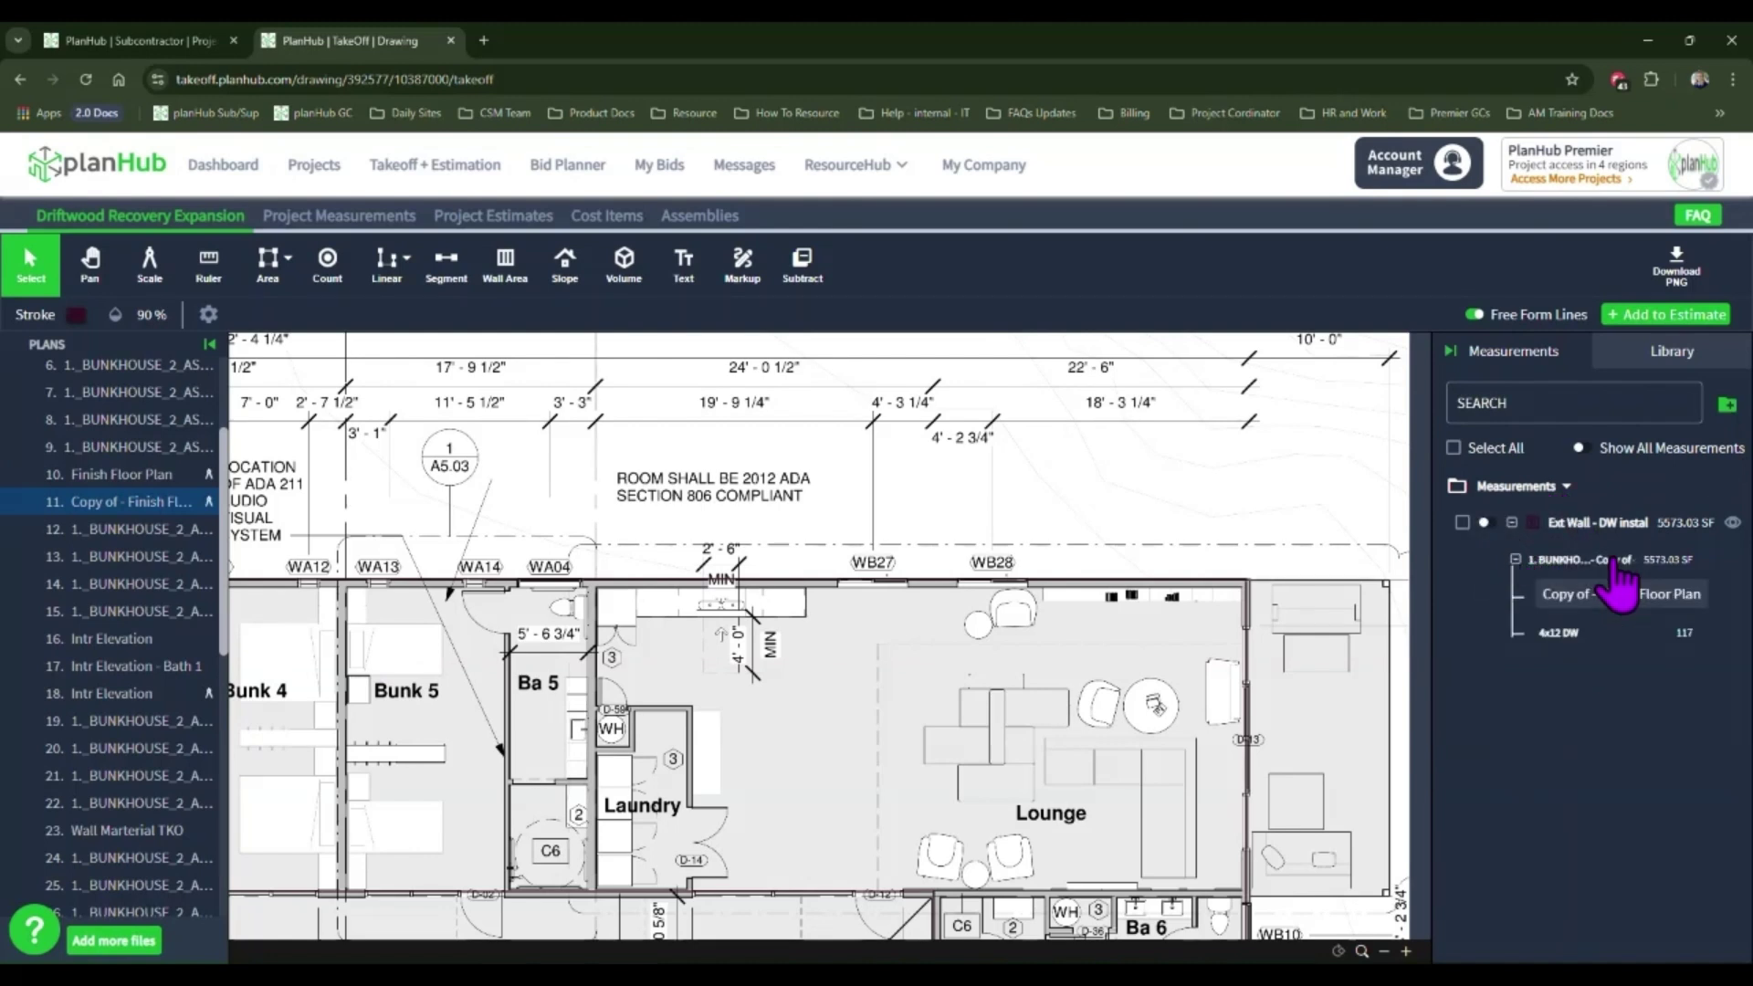
pyautogui.click(1562, 639)
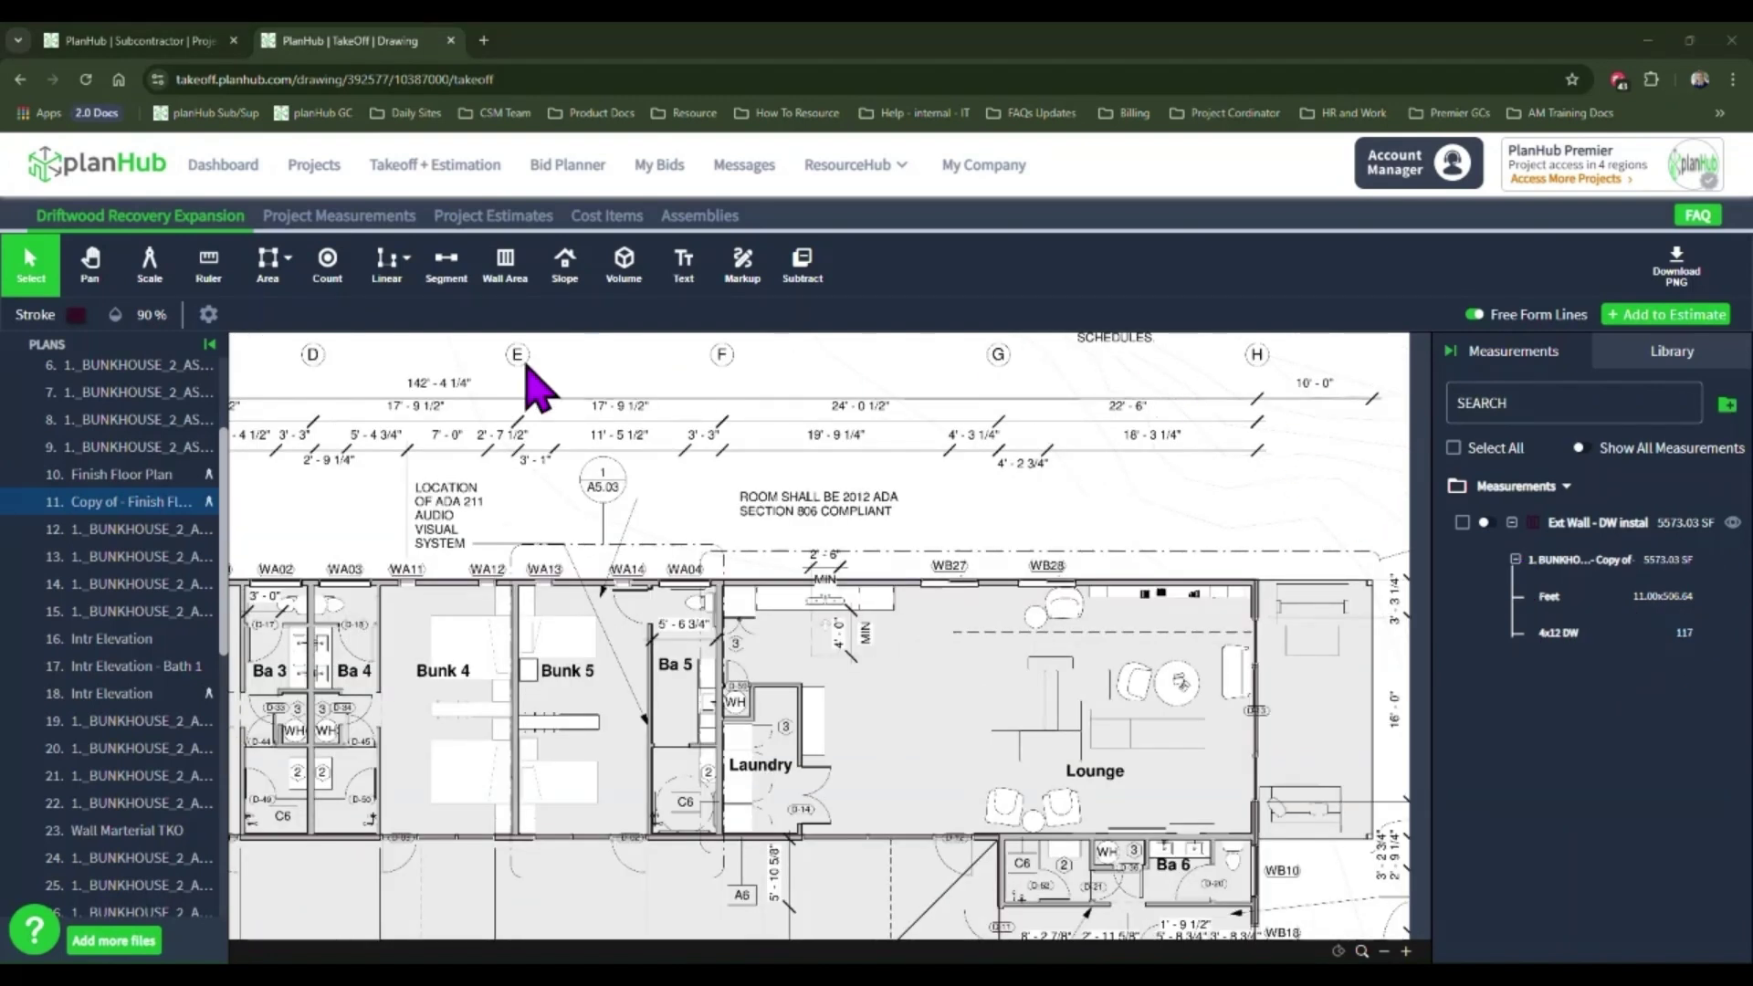
# Step: Create wall area measurement 'Int walls DW instal' with 11 ft walls, 4x12 drywall, 2 layers
pyautogui.click(508, 265)
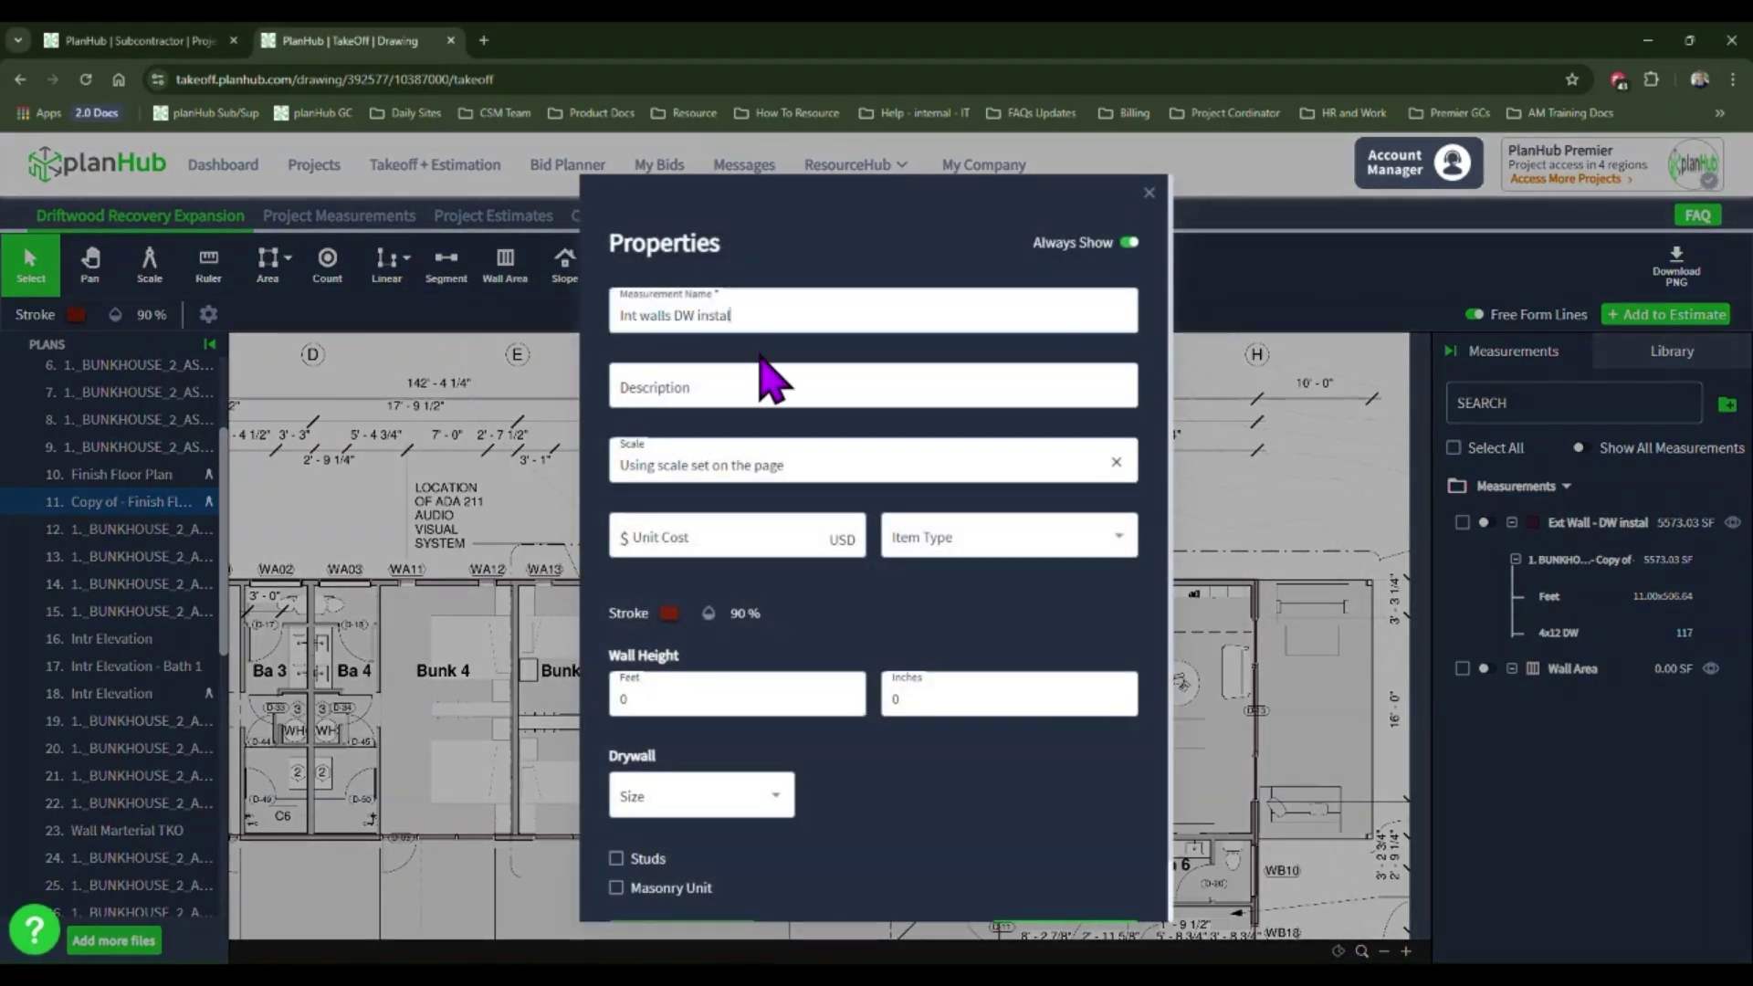
pyautogui.click(789, 696)
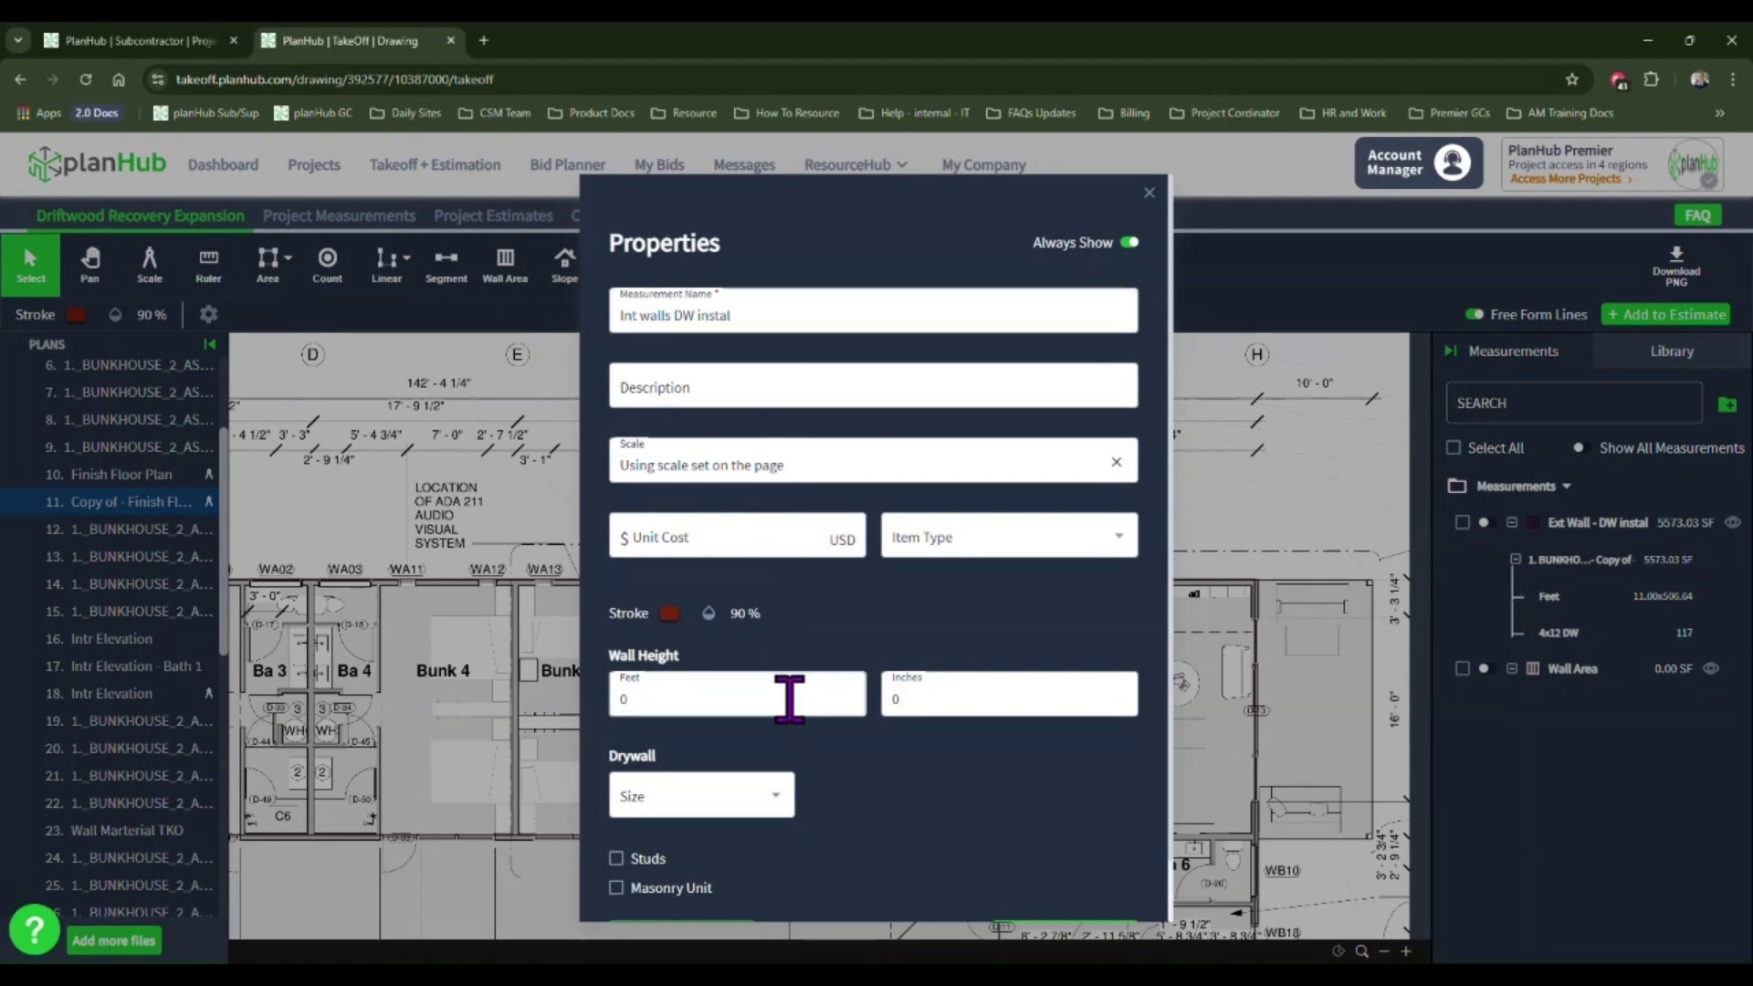
pyautogui.write('11')
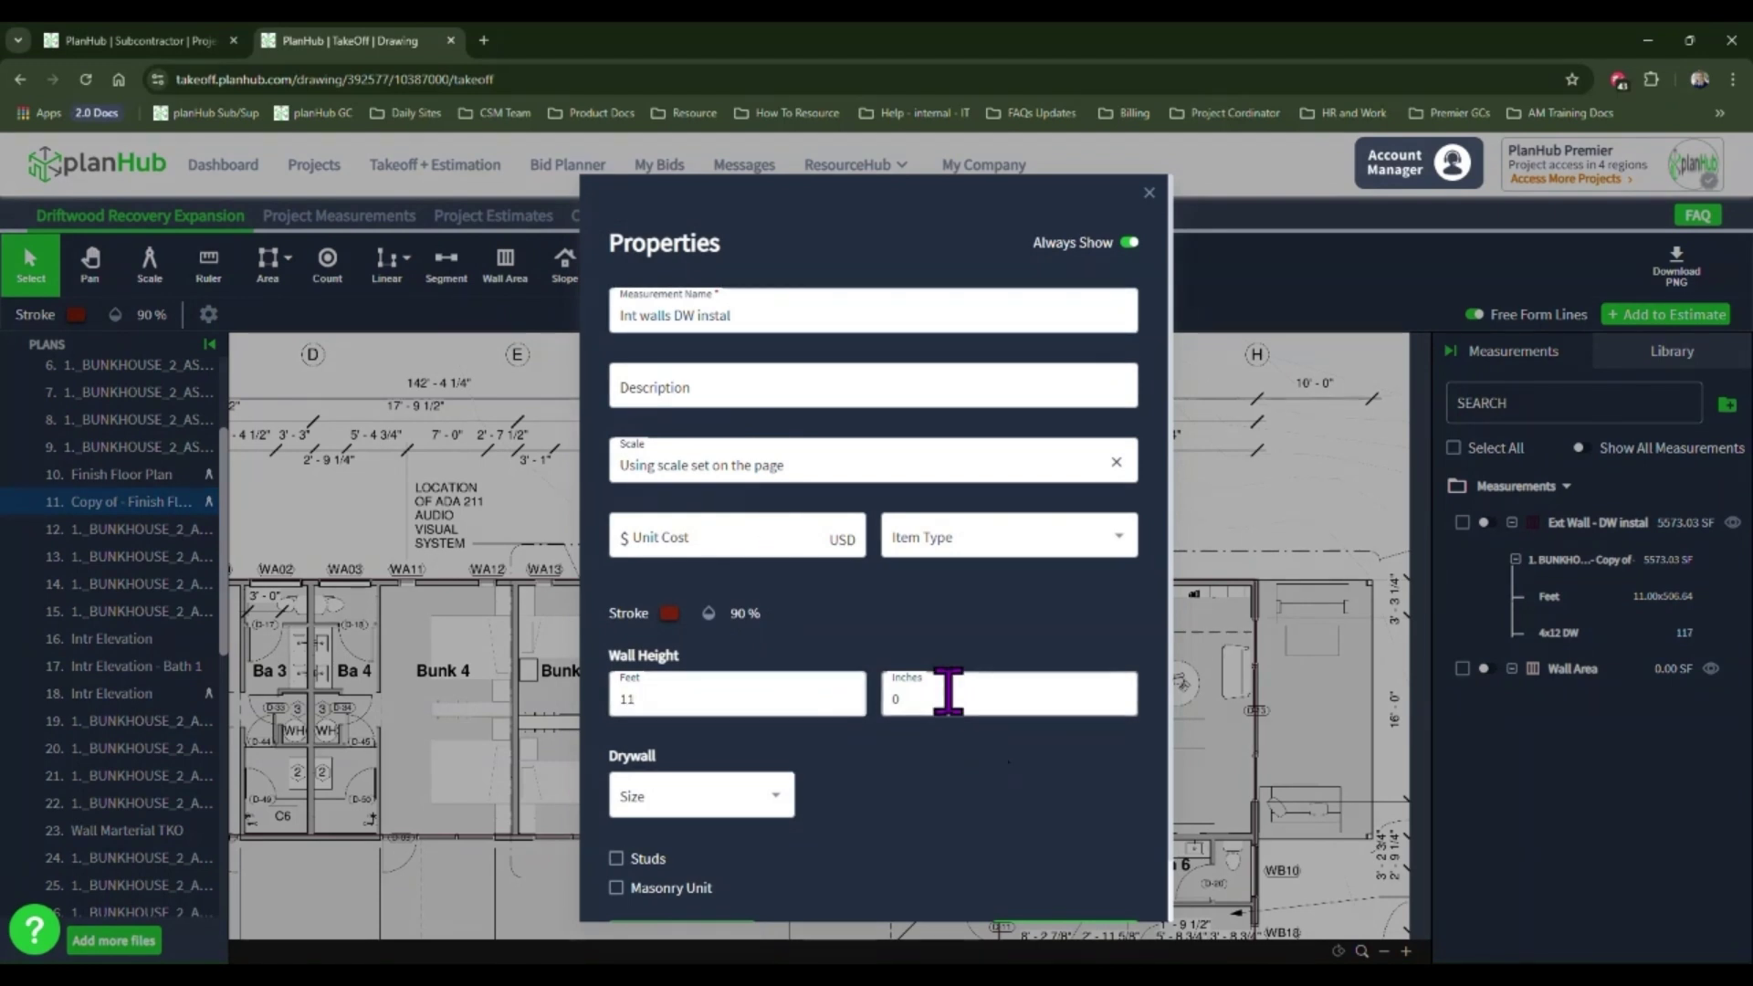
pyautogui.click(763, 796)
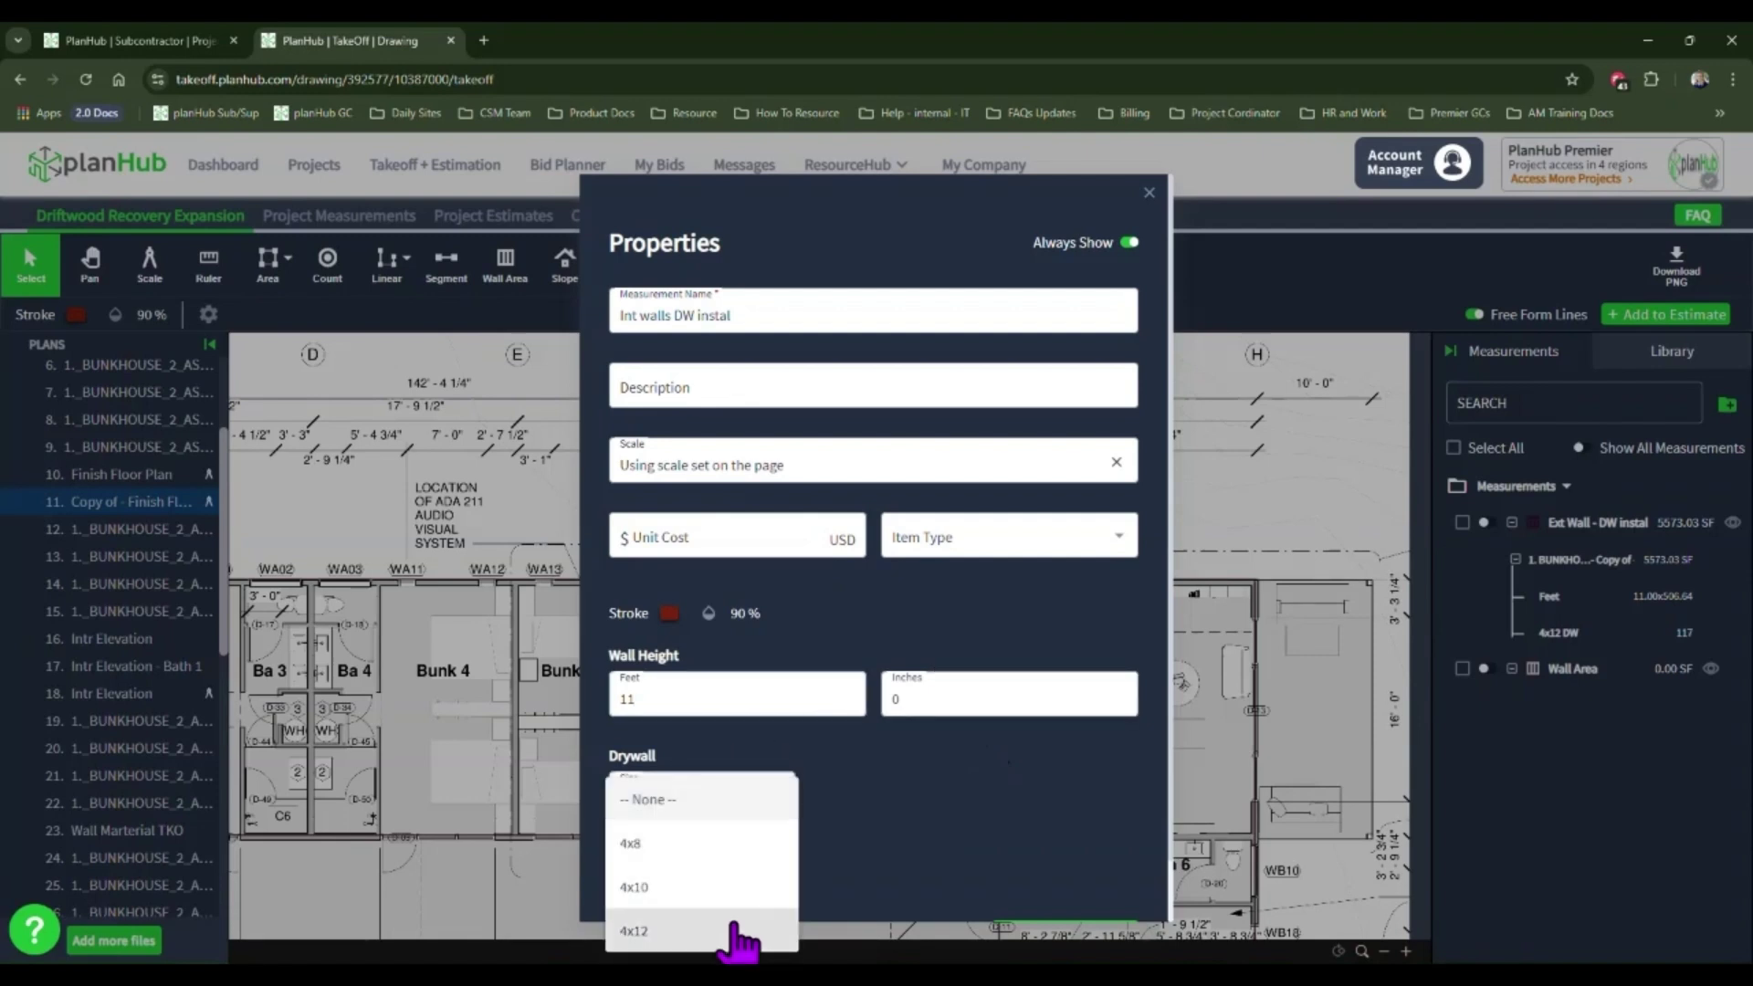
pyautogui.click(772, 928)
pyautogui.click(981, 803)
pyautogui.press('BackSpace')
pyautogui.write('2')
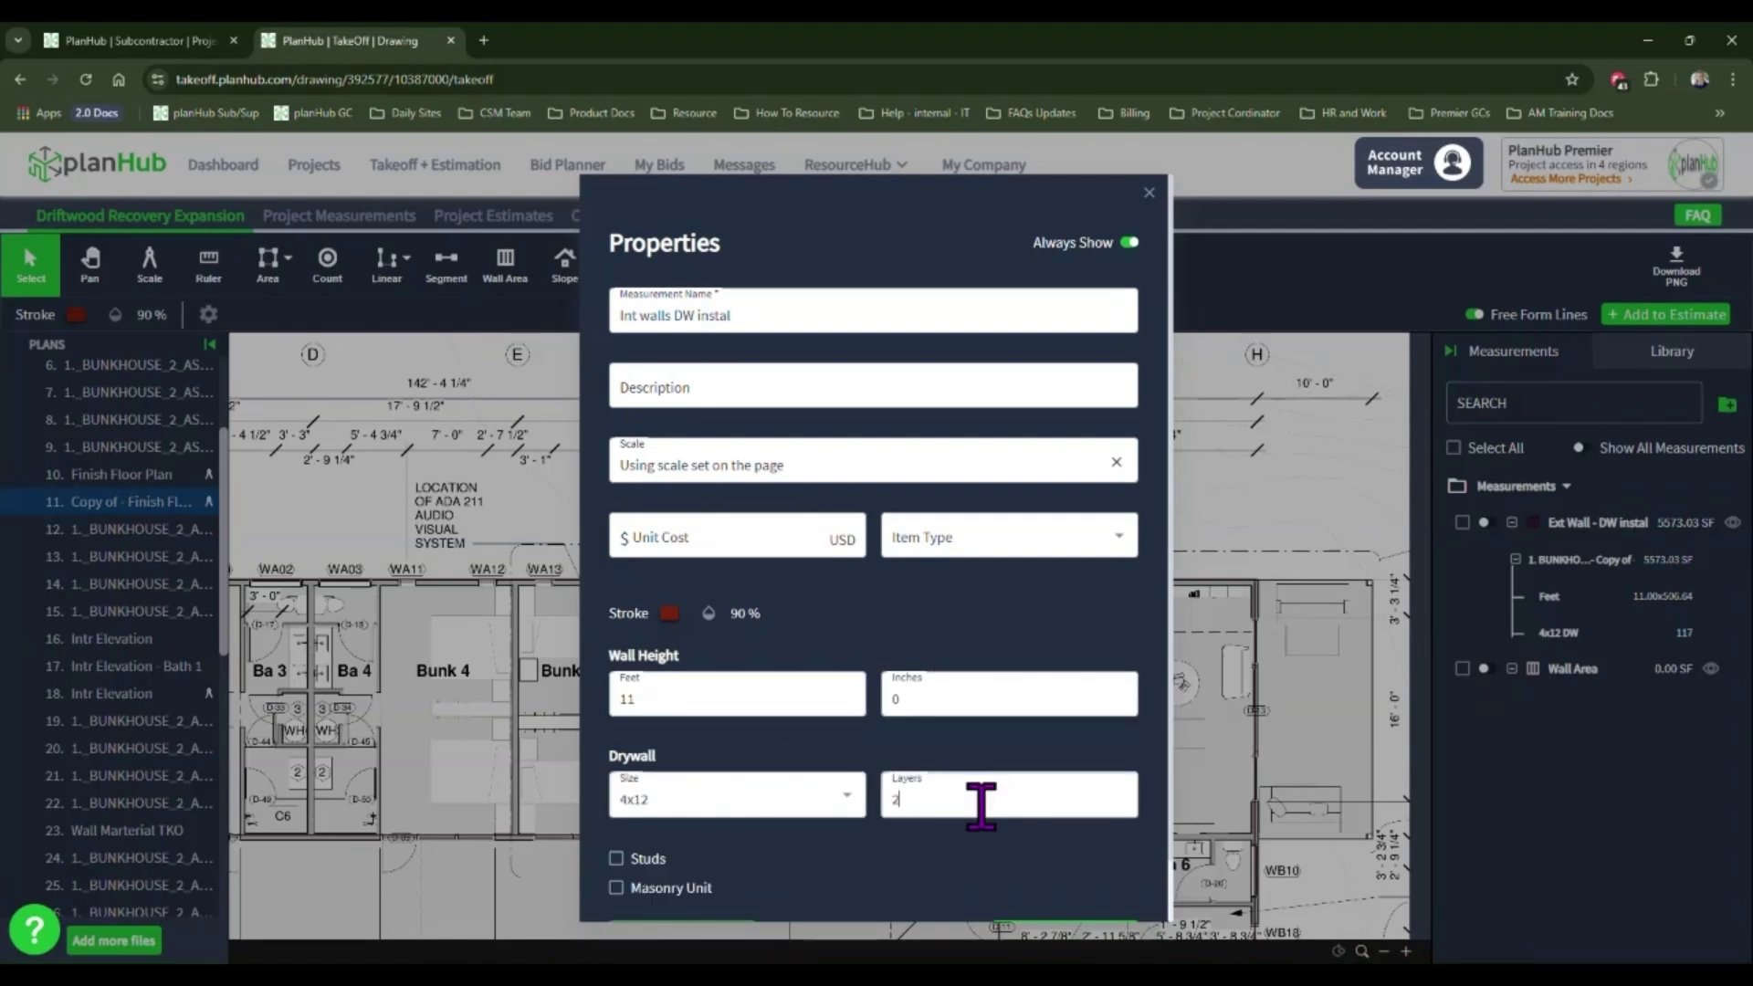
pyautogui.scroll(-1, 990, 625)
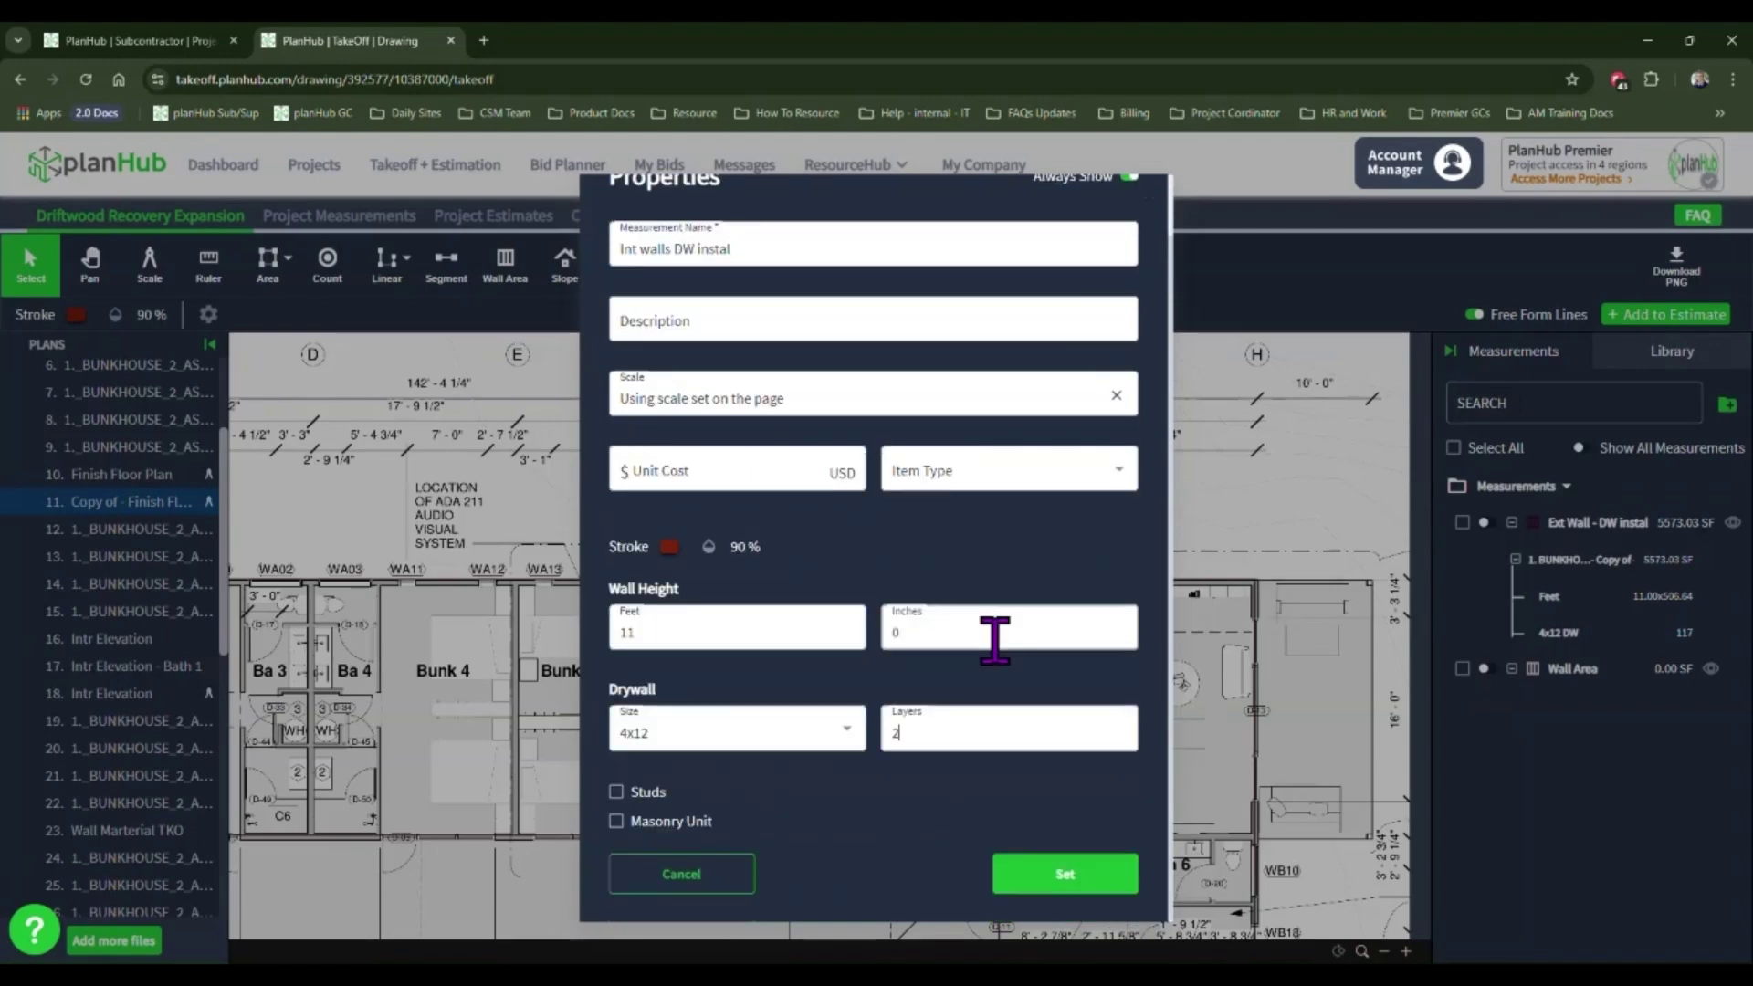
pyautogui.click(1064, 876)
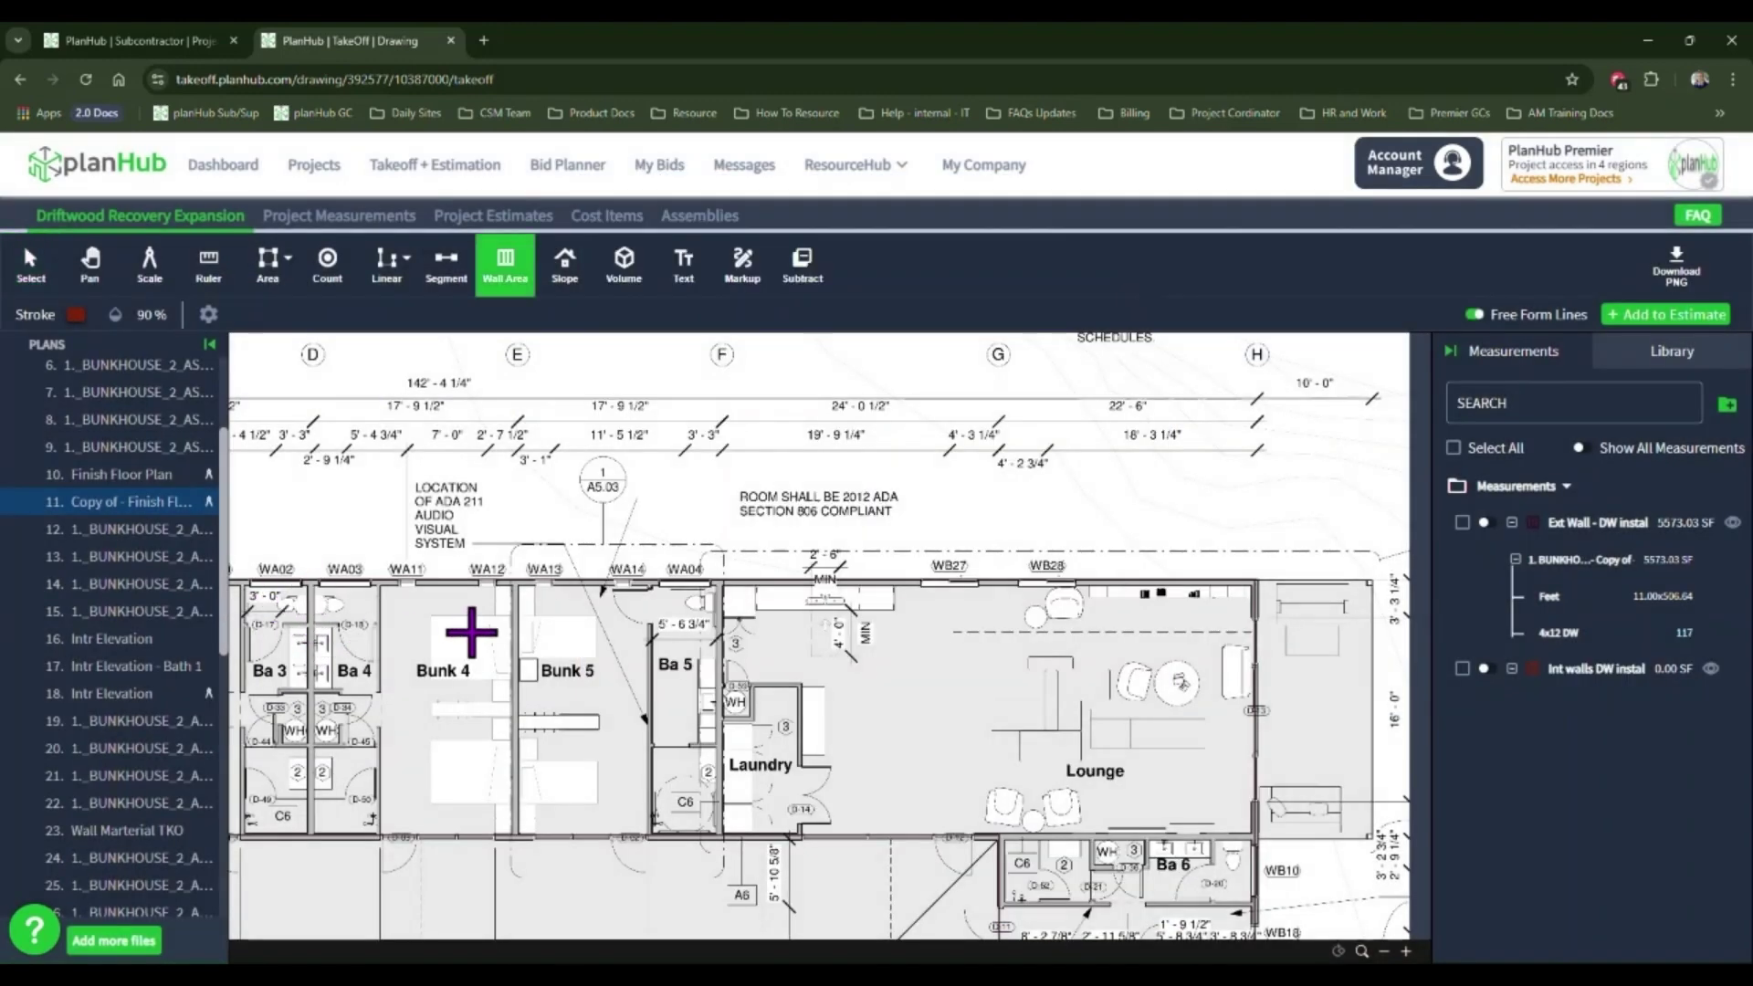
# Step: Trace the Bunk 4/Bunk 5 and Ba 5/Laundry interior walls from top to bottom wall
pyautogui.scroll(3, 497, 654)
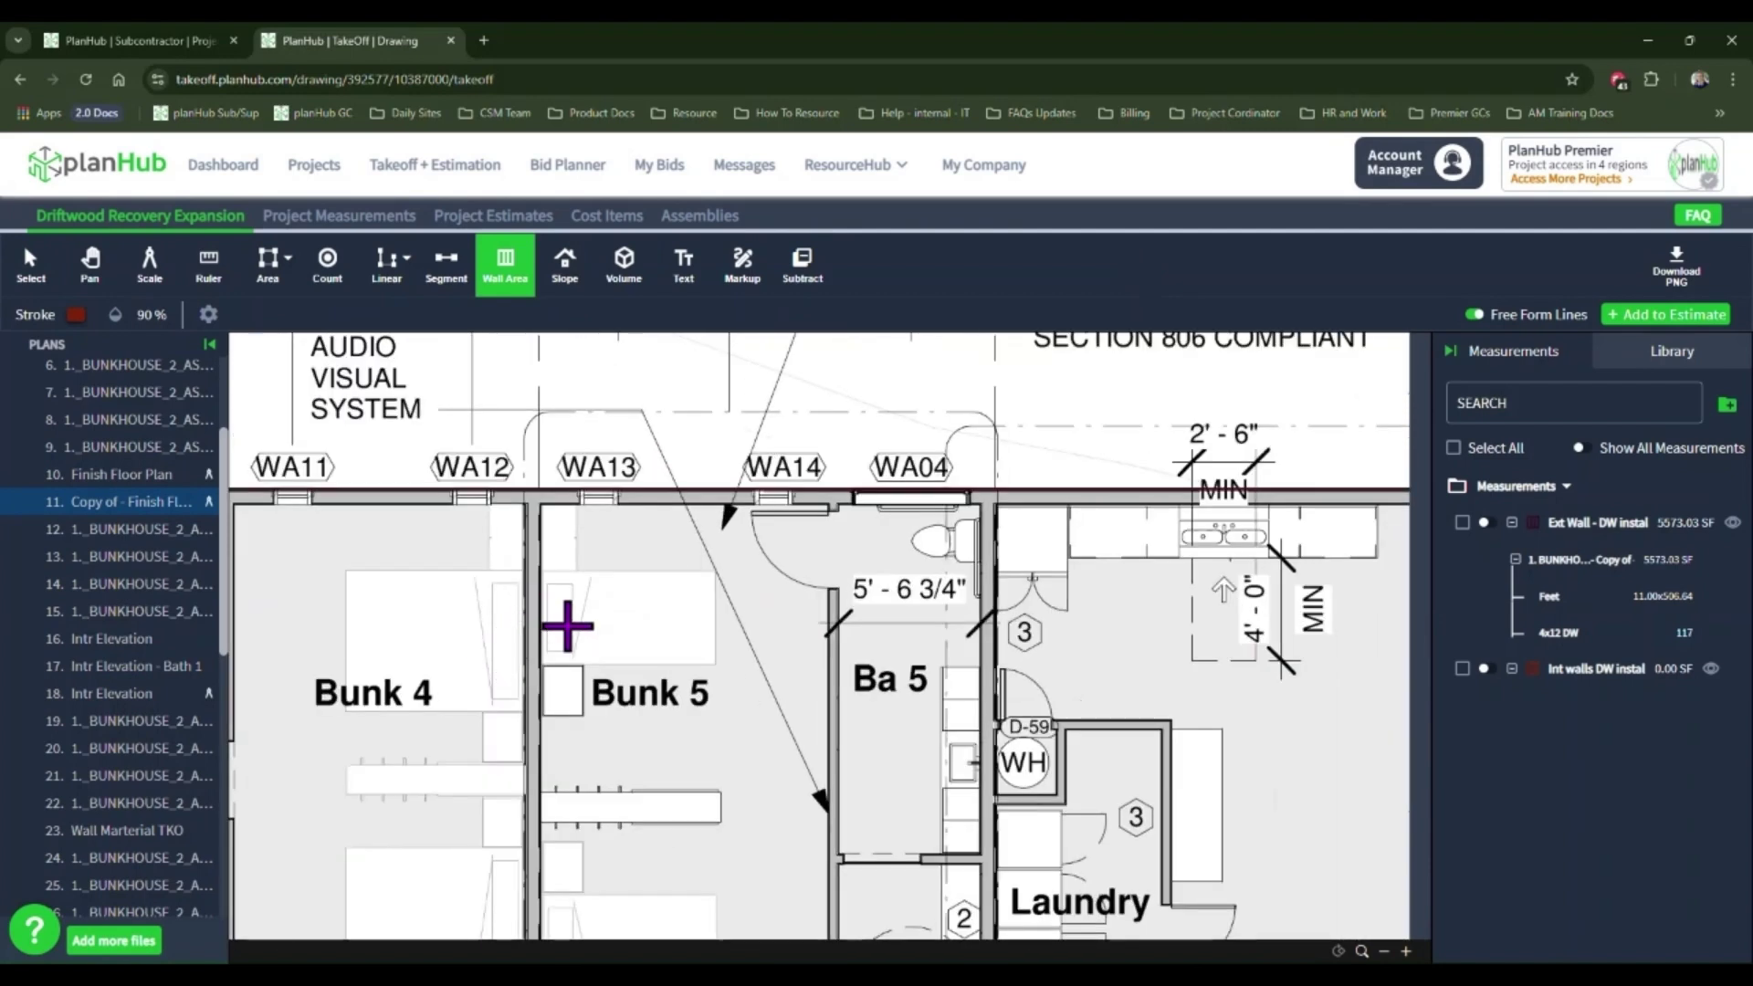
pyautogui.moveTo(590, 697); pyautogui.dragTo(669, 559)
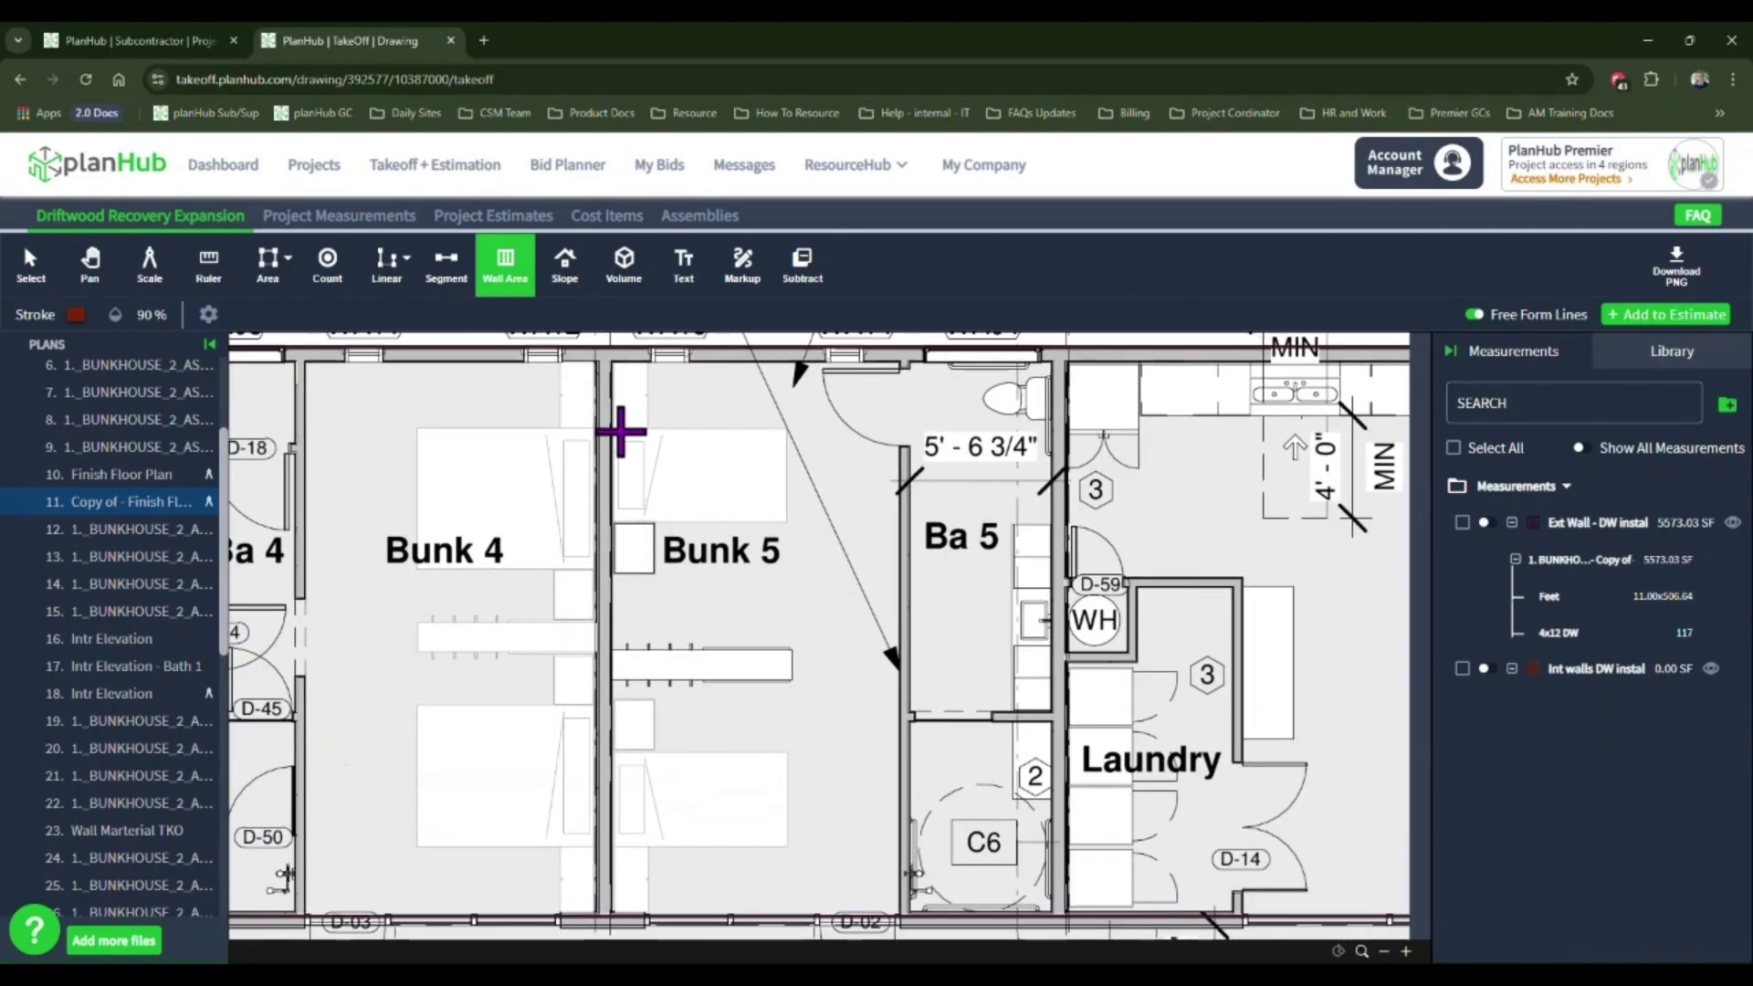
pyautogui.click(604, 345)
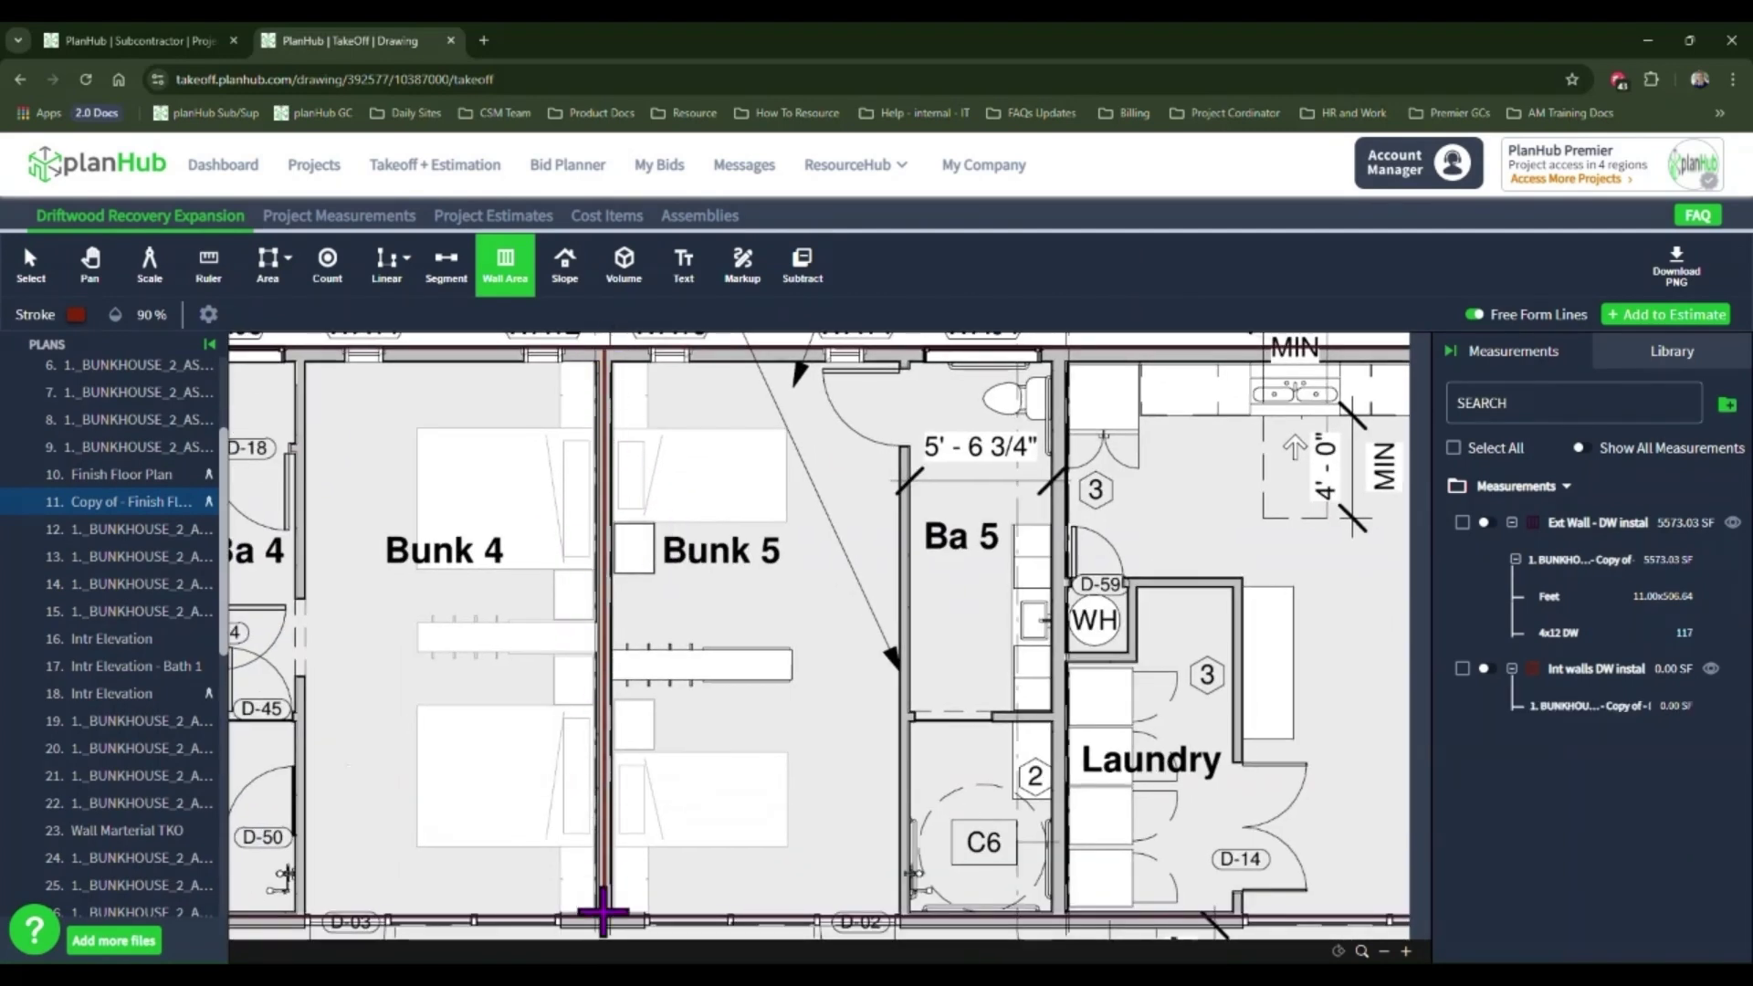
pyautogui.click(605, 918)
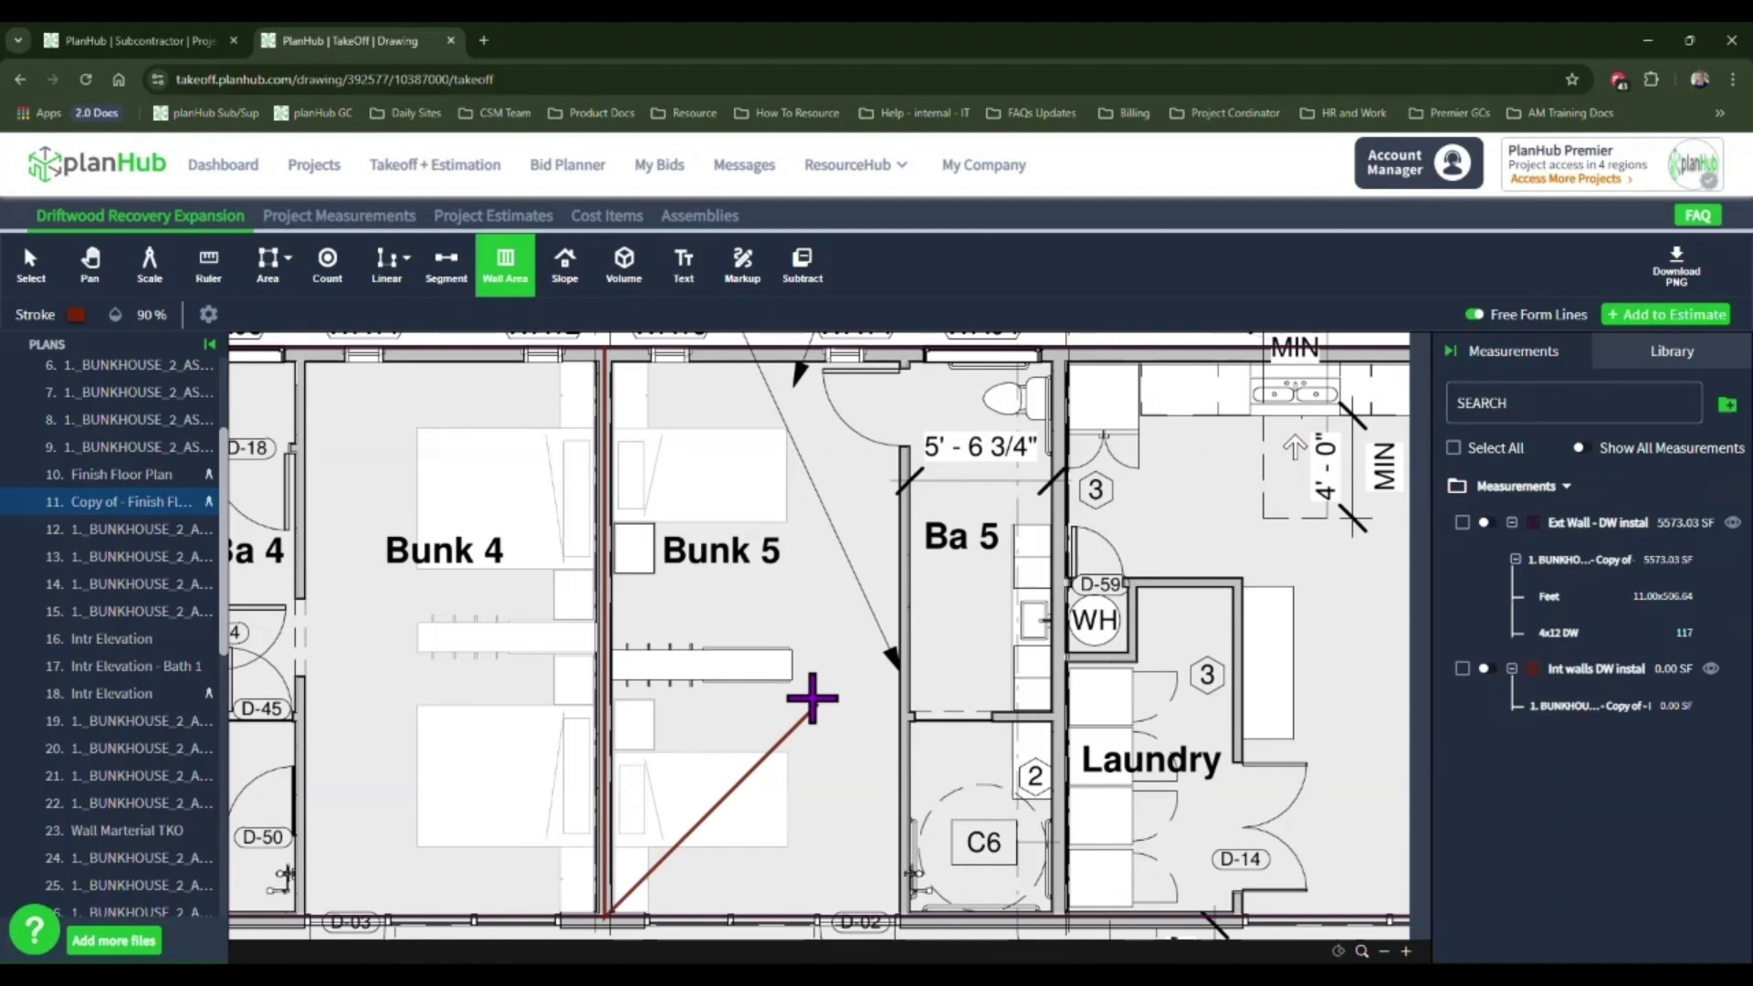
pyautogui.press('Escape')
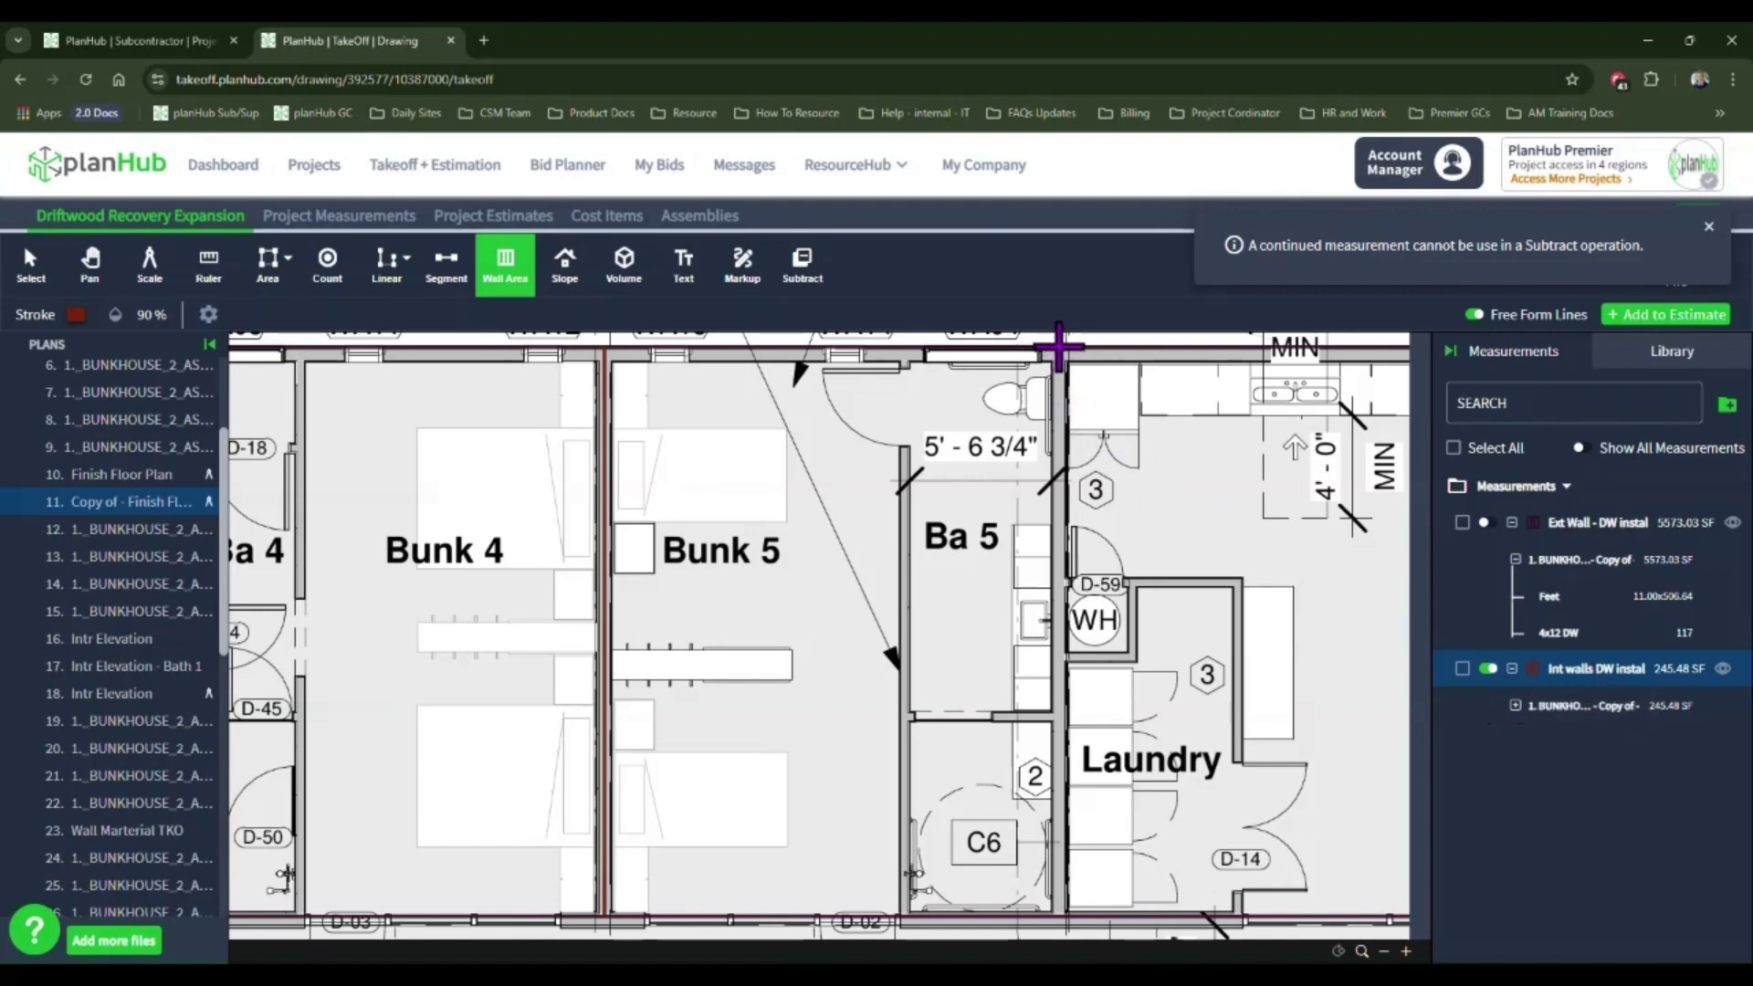
pyautogui.click(1059, 345)
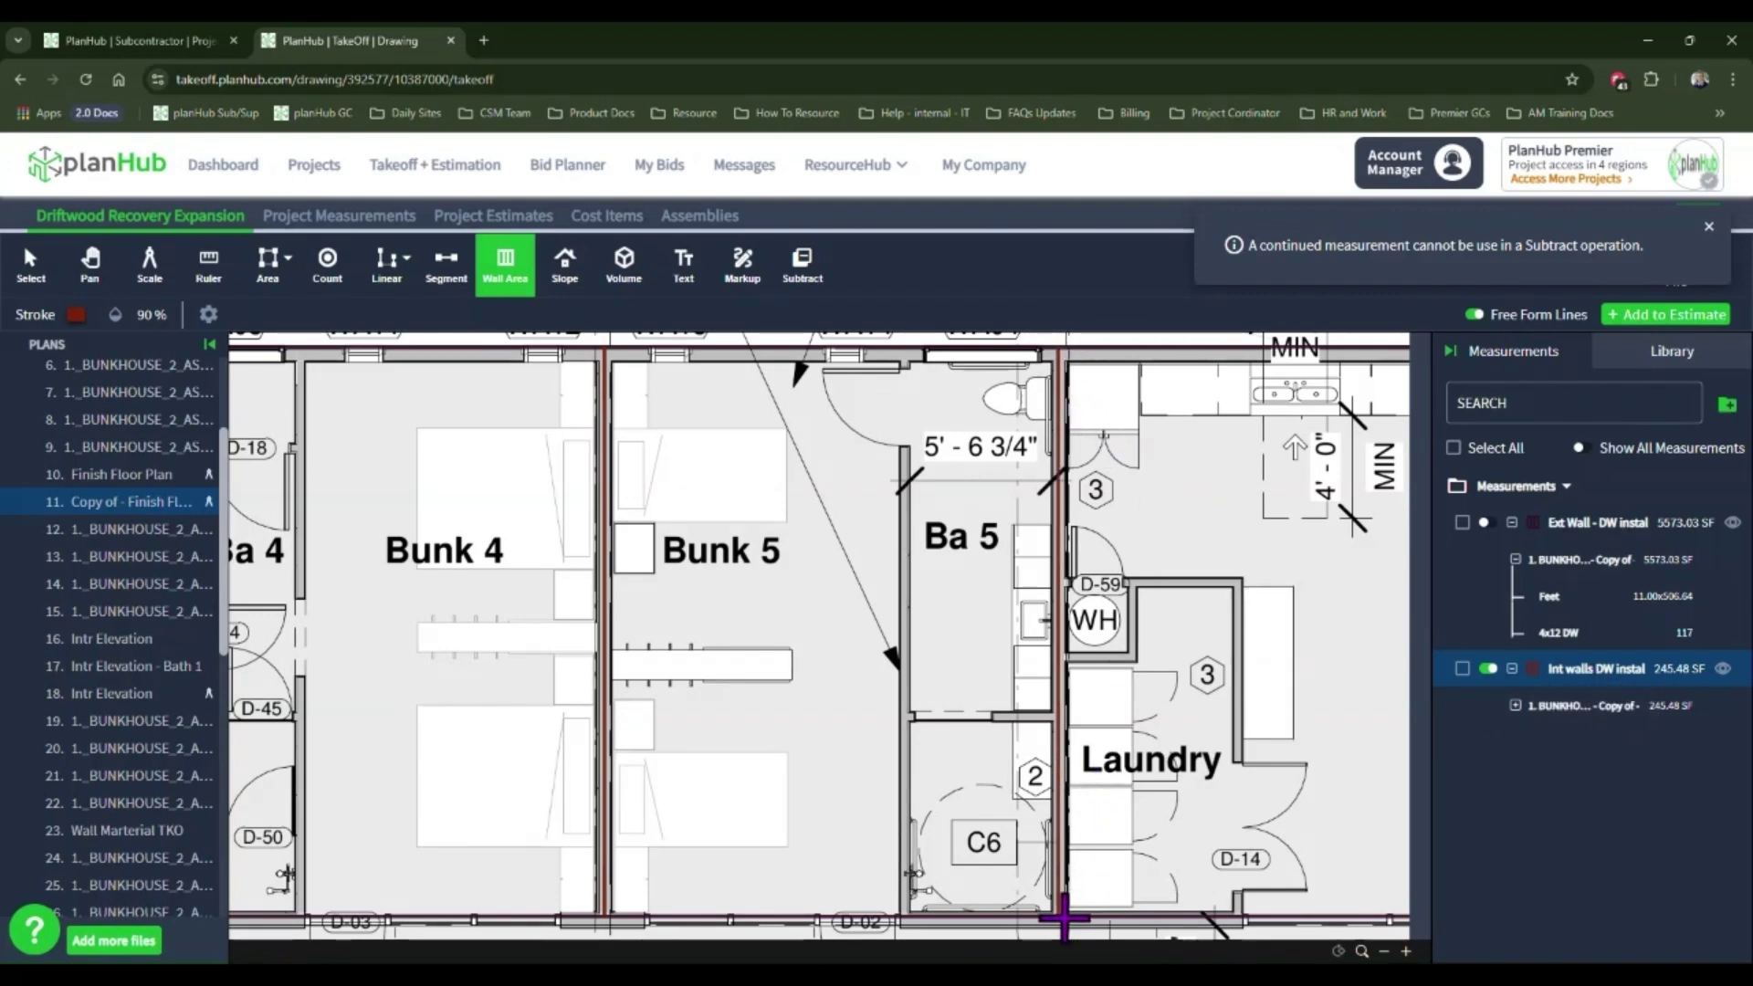
pyautogui.doubleClick(1064, 918)
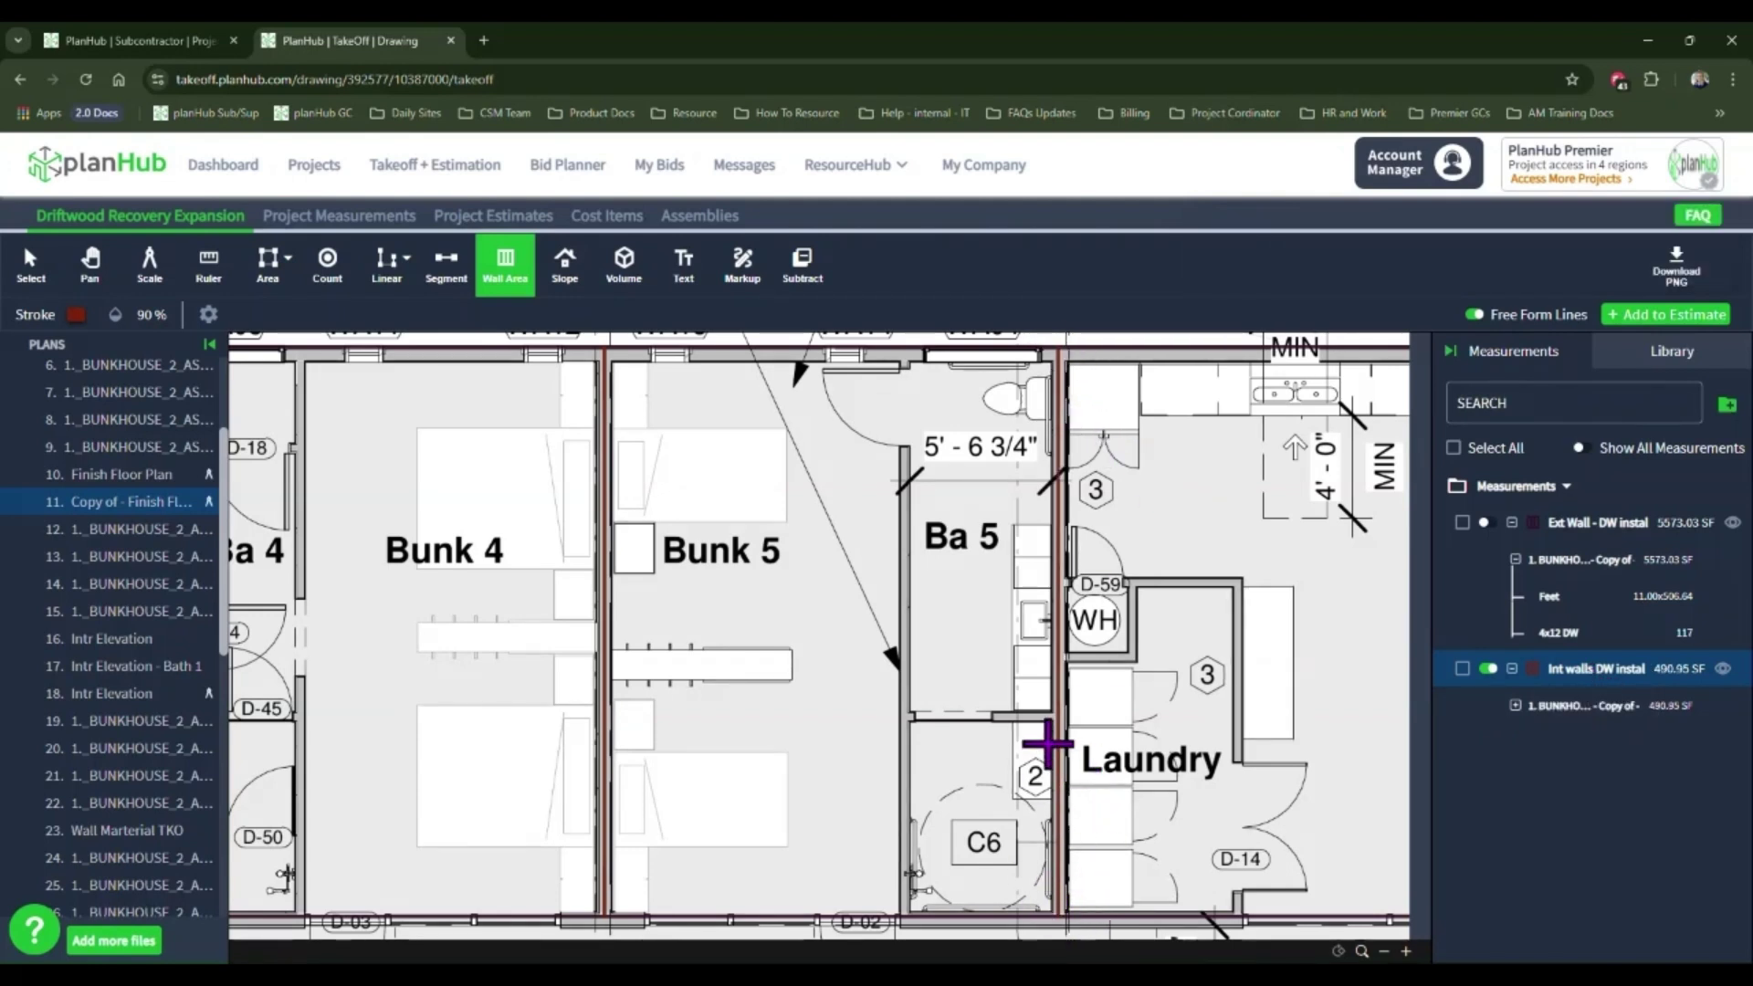
# Step: Trace the Ba 6 wall, correcting a misplaced corner, bringing the total to 735.84 SF
pyautogui.hscroll(10, 690, 587)
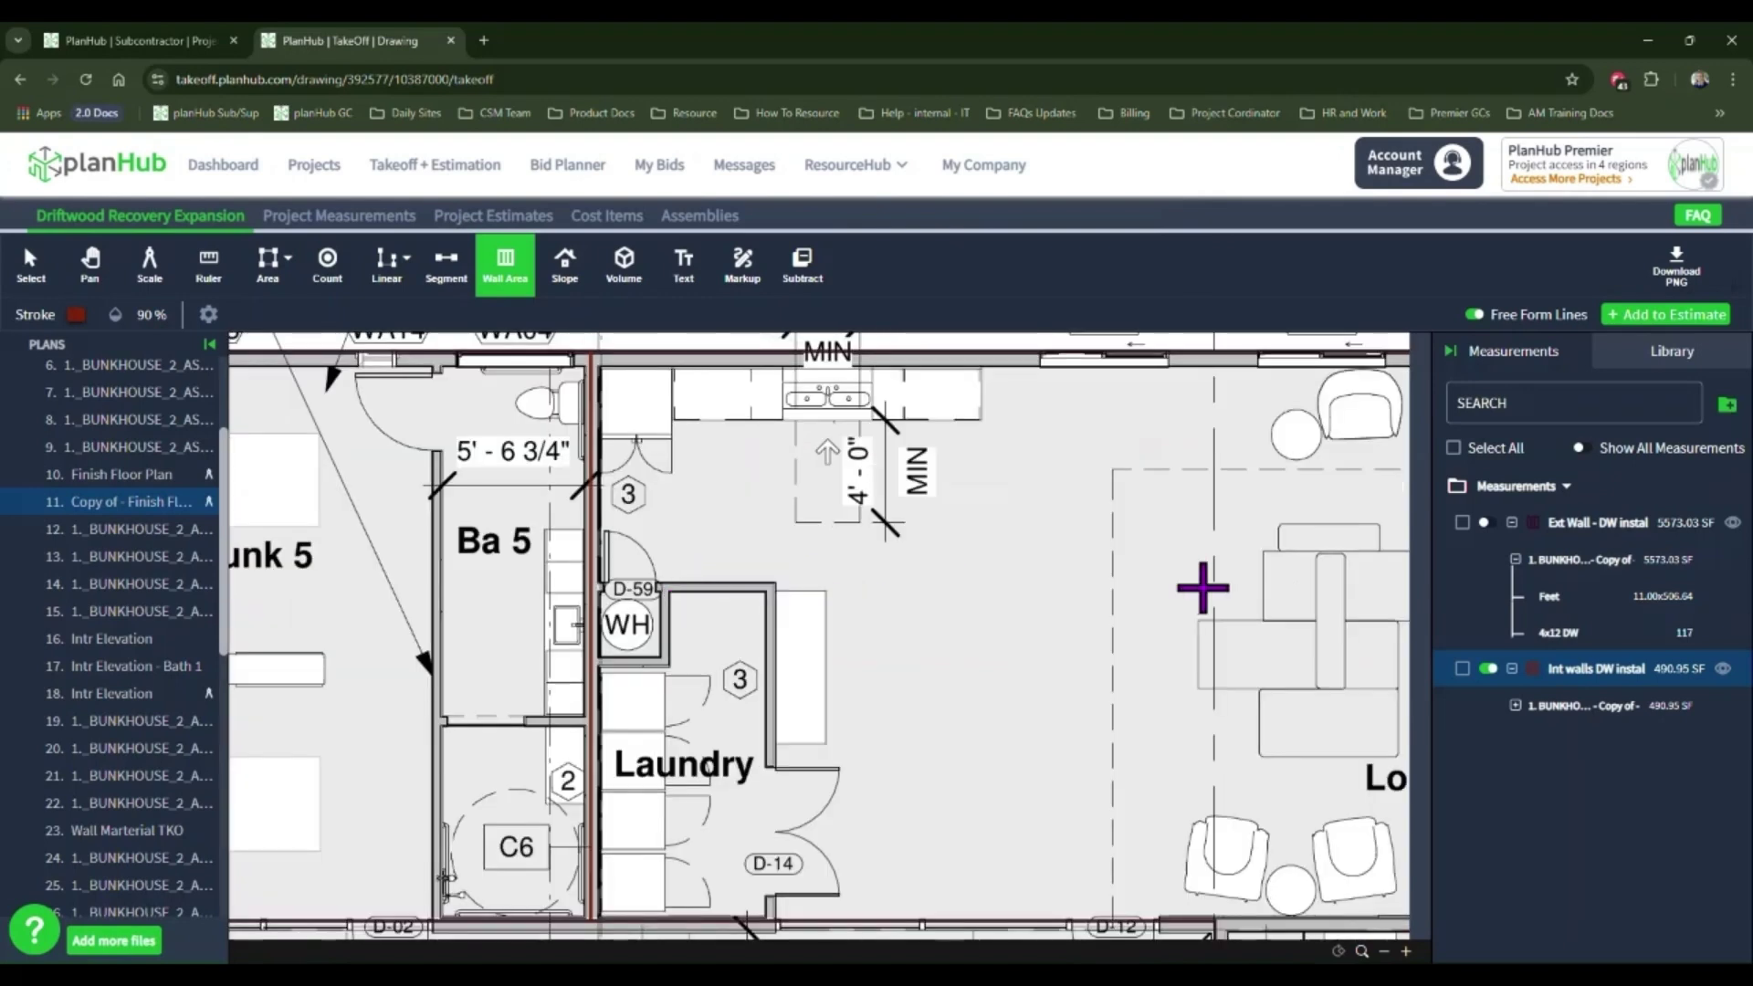
pyautogui.scroll(-3, 957, 832)
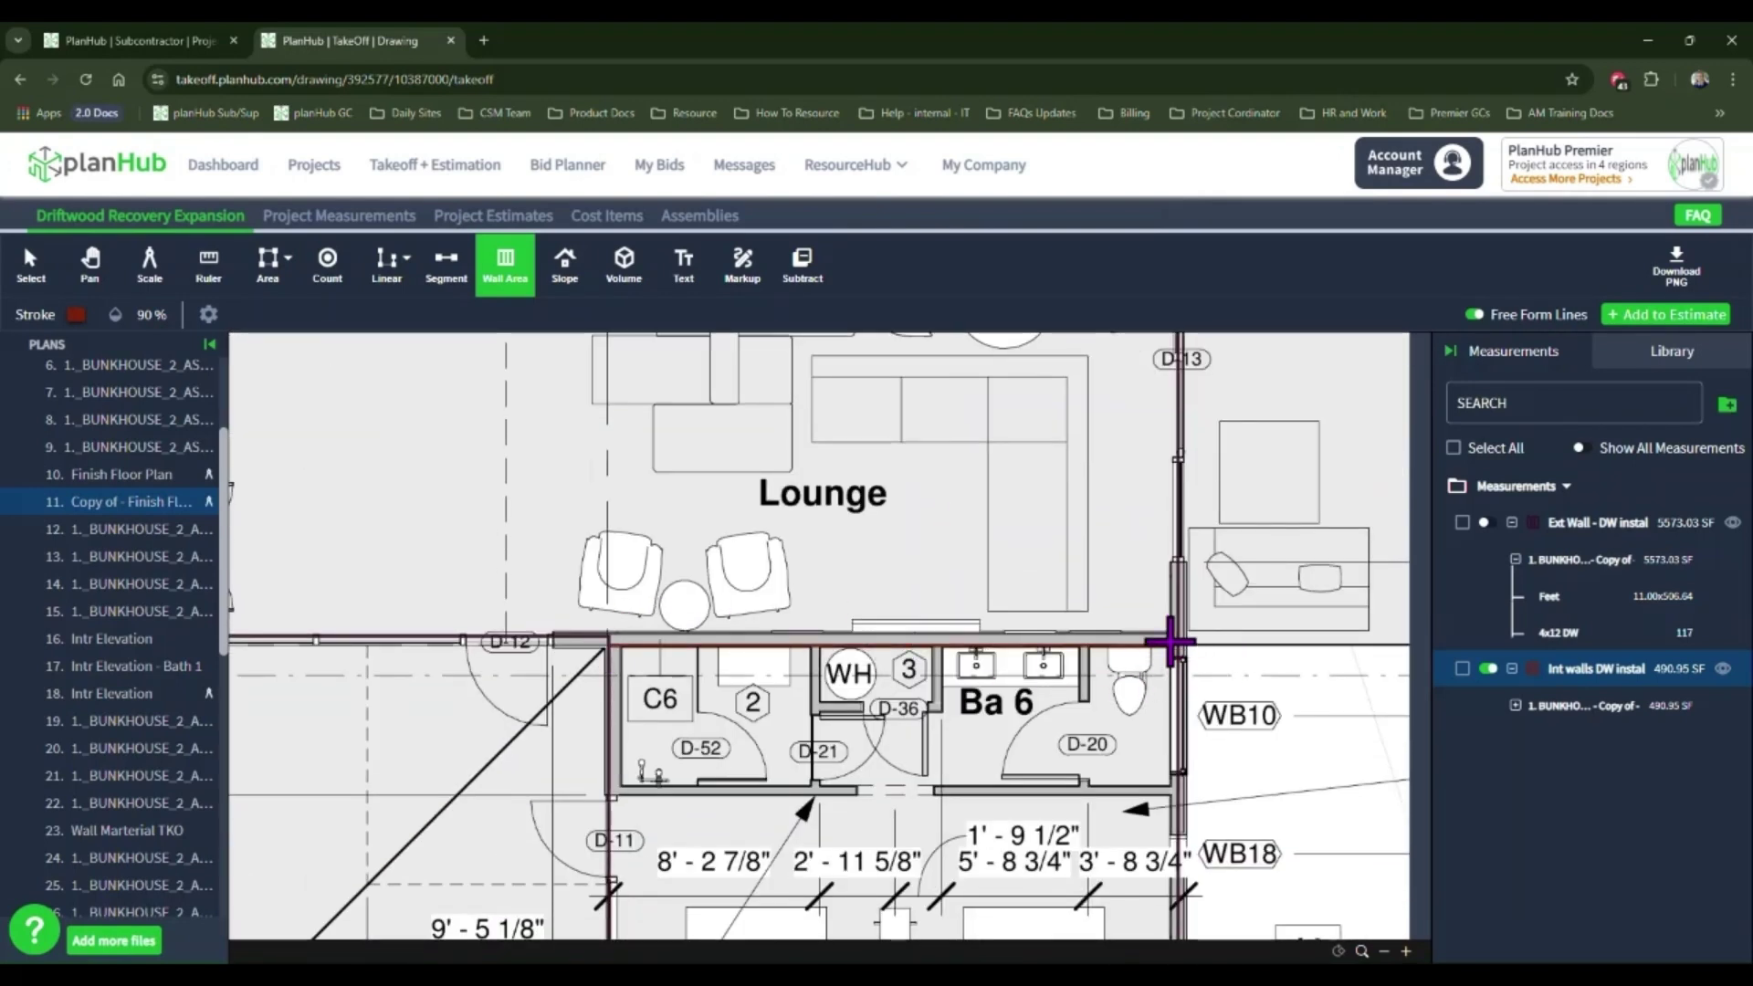
pyautogui.click(1175, 645)
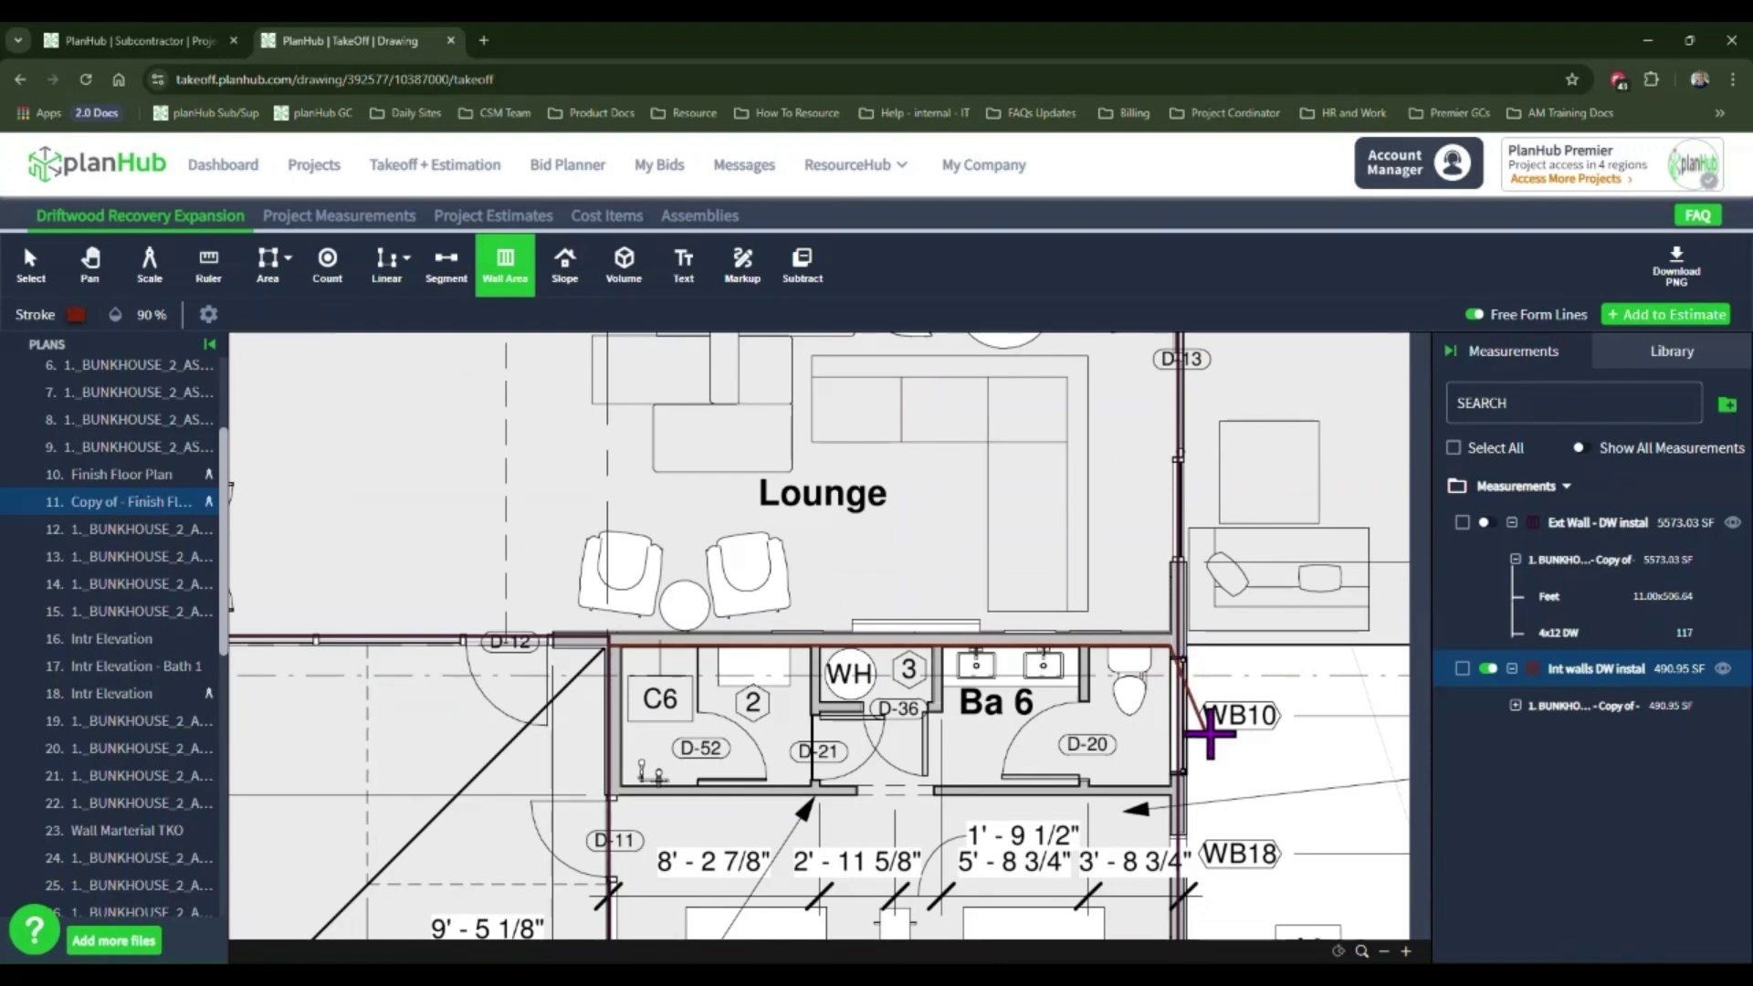
pyautogui.scroll(2, 1087, 776)
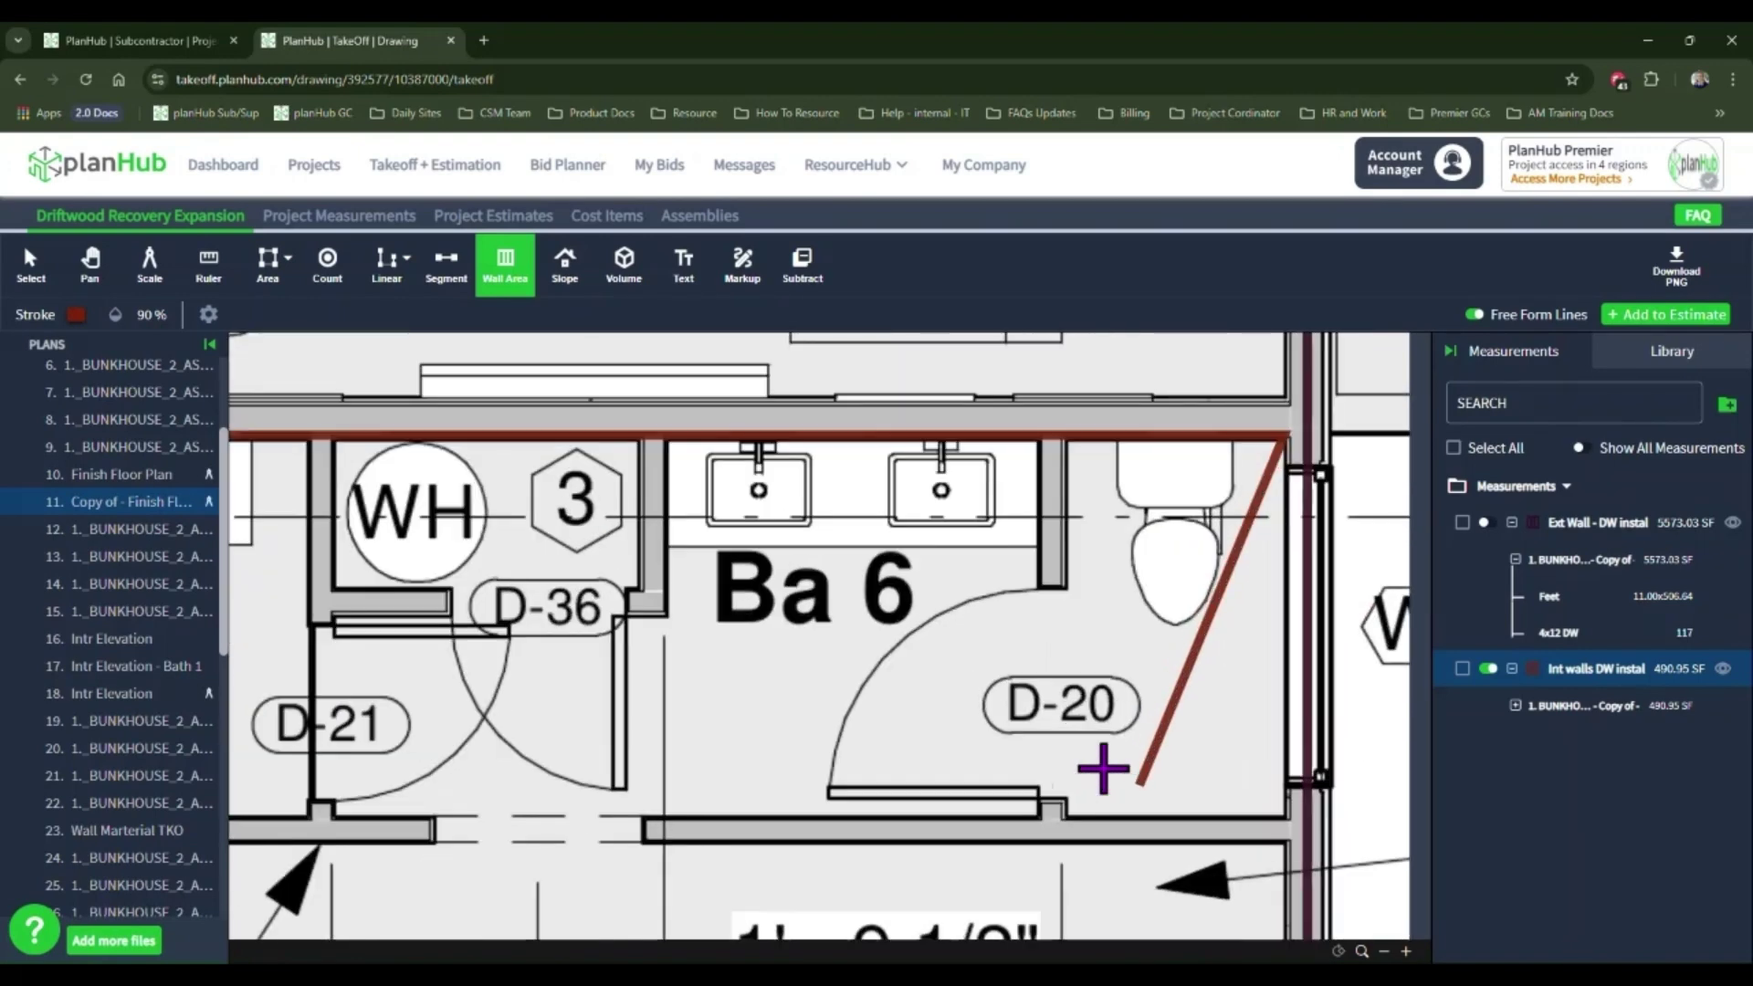
pyautogui.moveTo(1229, 575); pyautogui.dragTo(1142, 708)
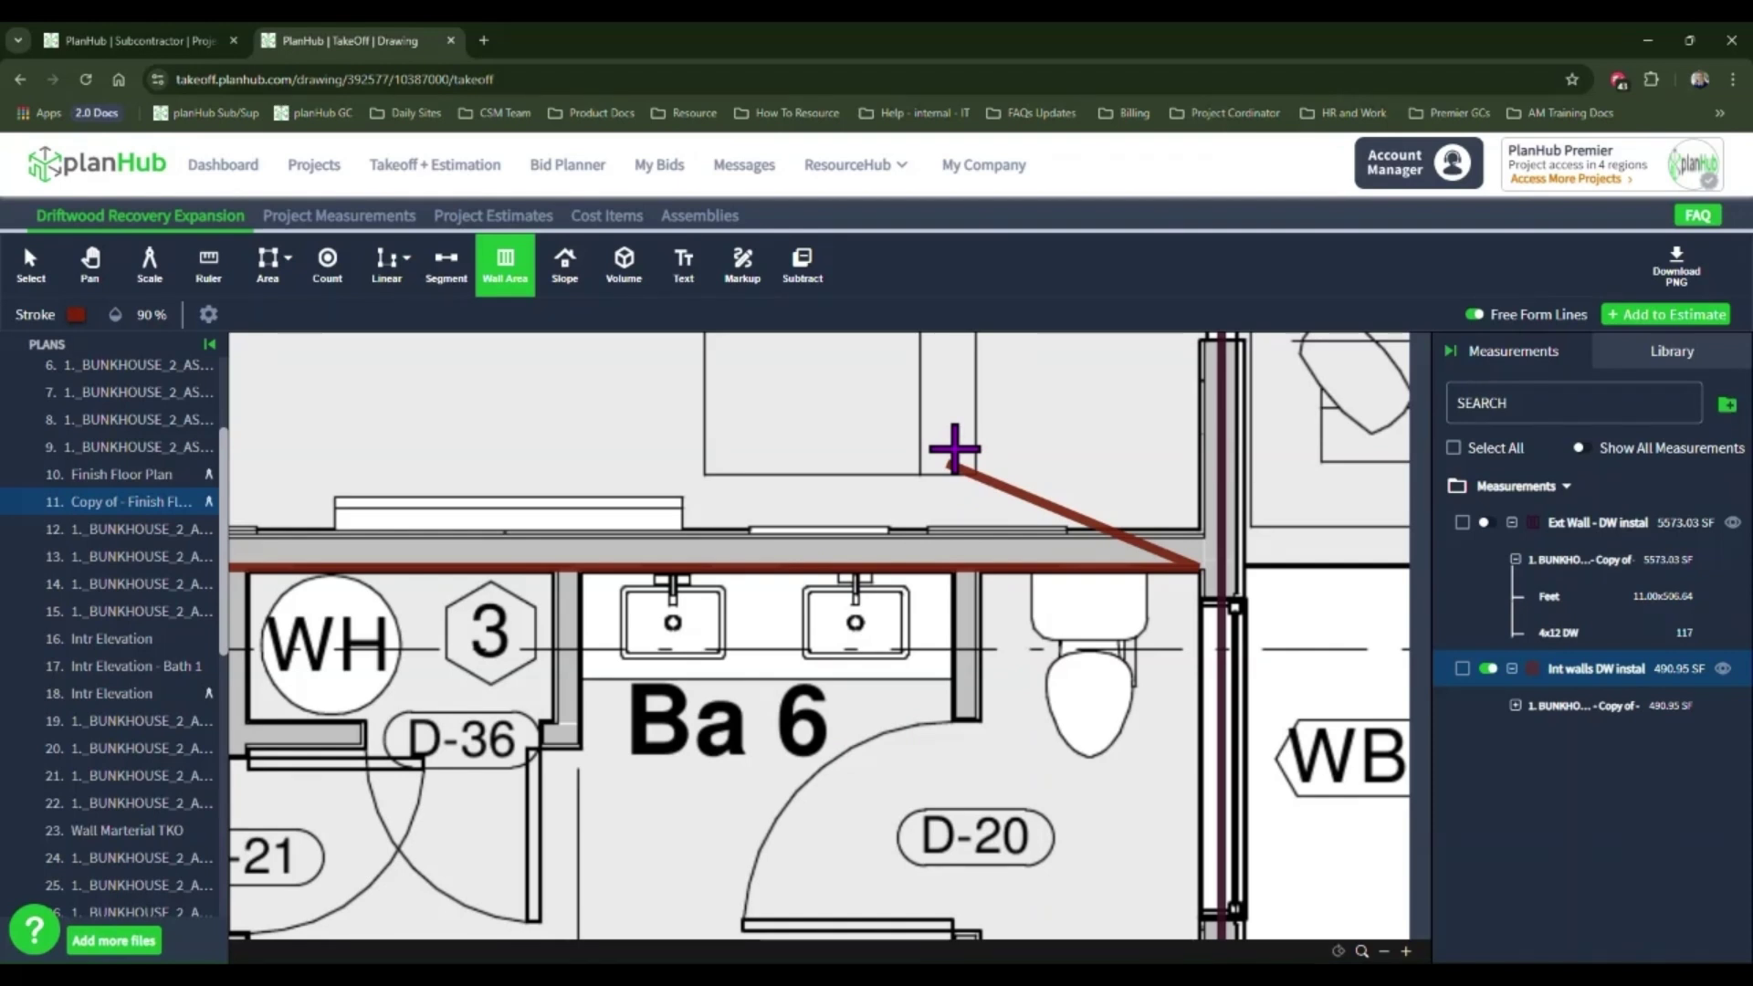
pyautogui.hotkey('ctrl', 'z')
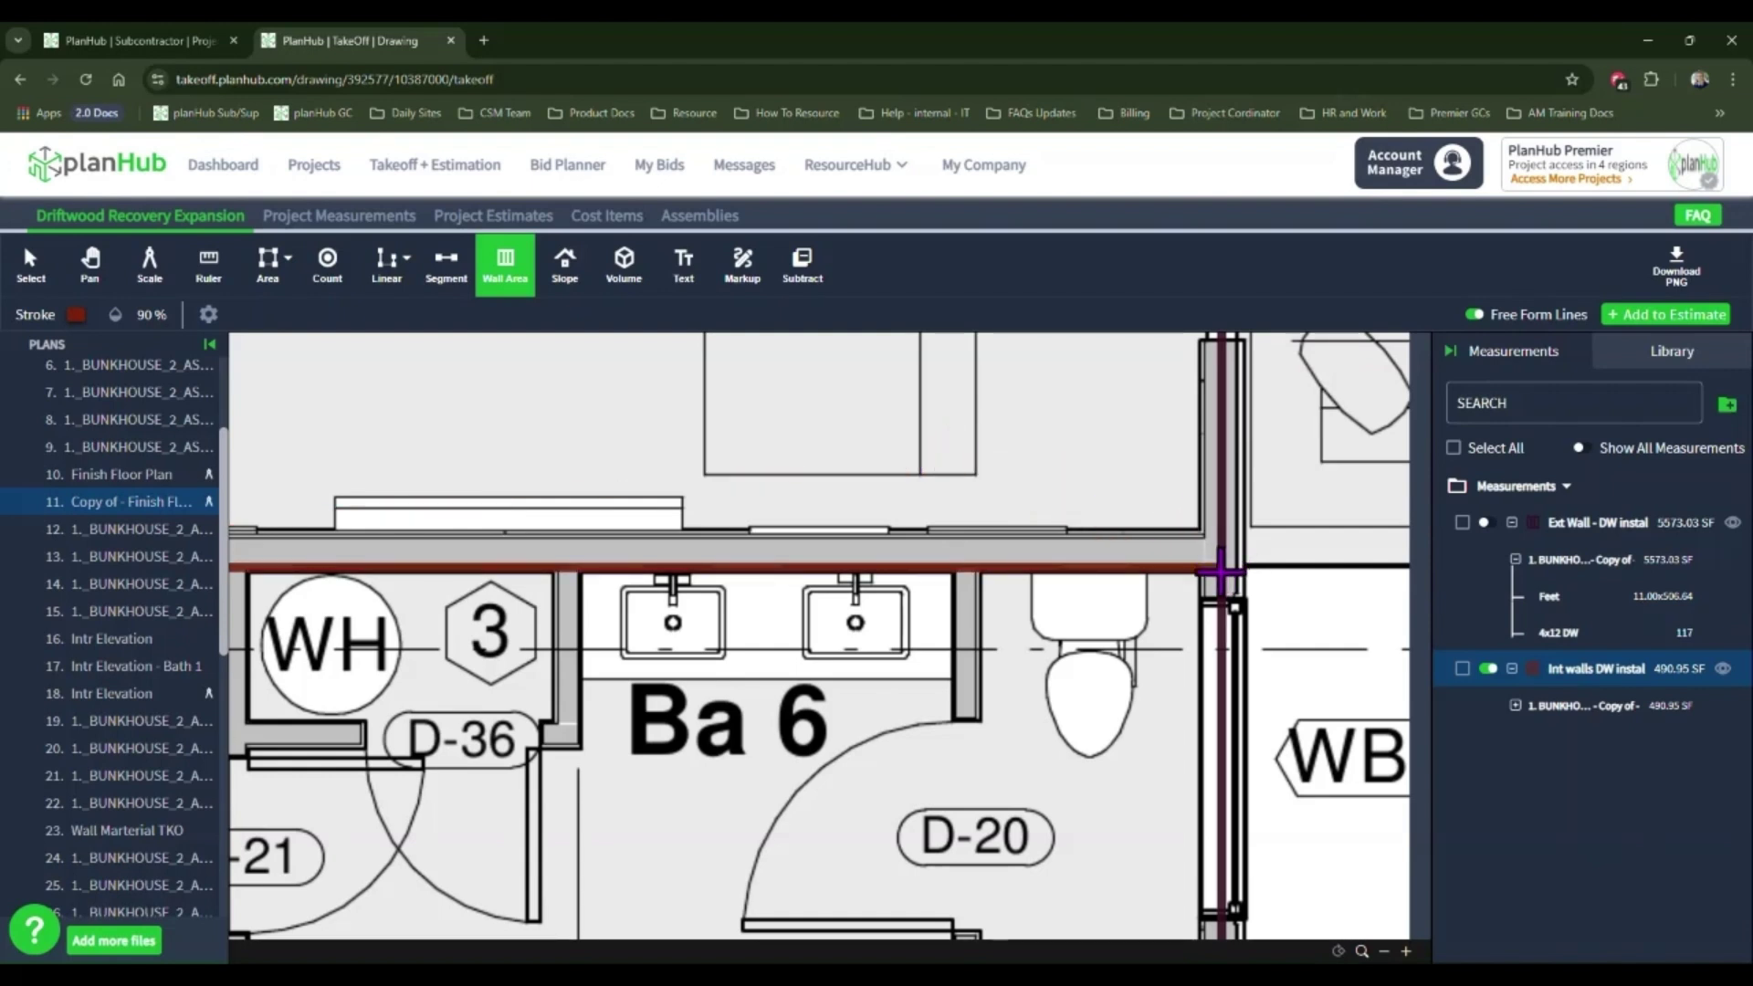
pyautogui.click(1221, 572)
pyautogui.press('Return')
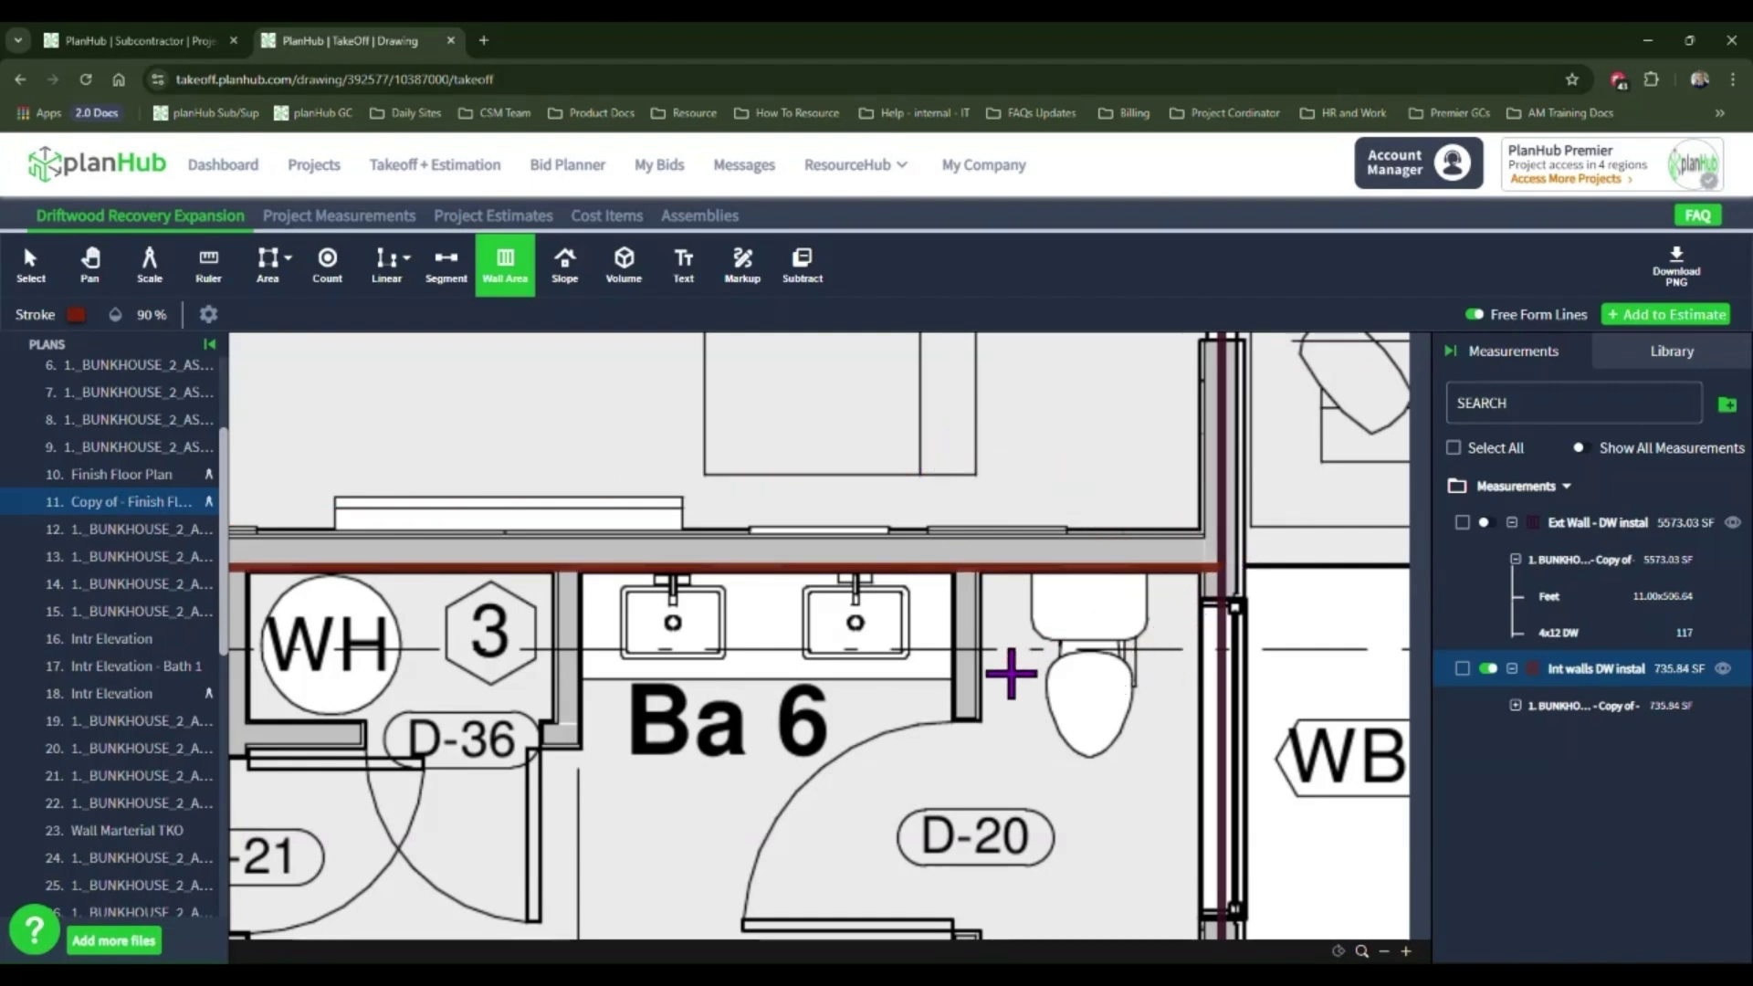
pyautogui.scroll(-3, 1011, 673)
pyautogui.moveTo(830, 841)
pyautogui.mouseDown()
pyautogui.moveTo(1086, 501)
pyautogui.moveTo(1064, 384)
pyautogui.mouseUp()
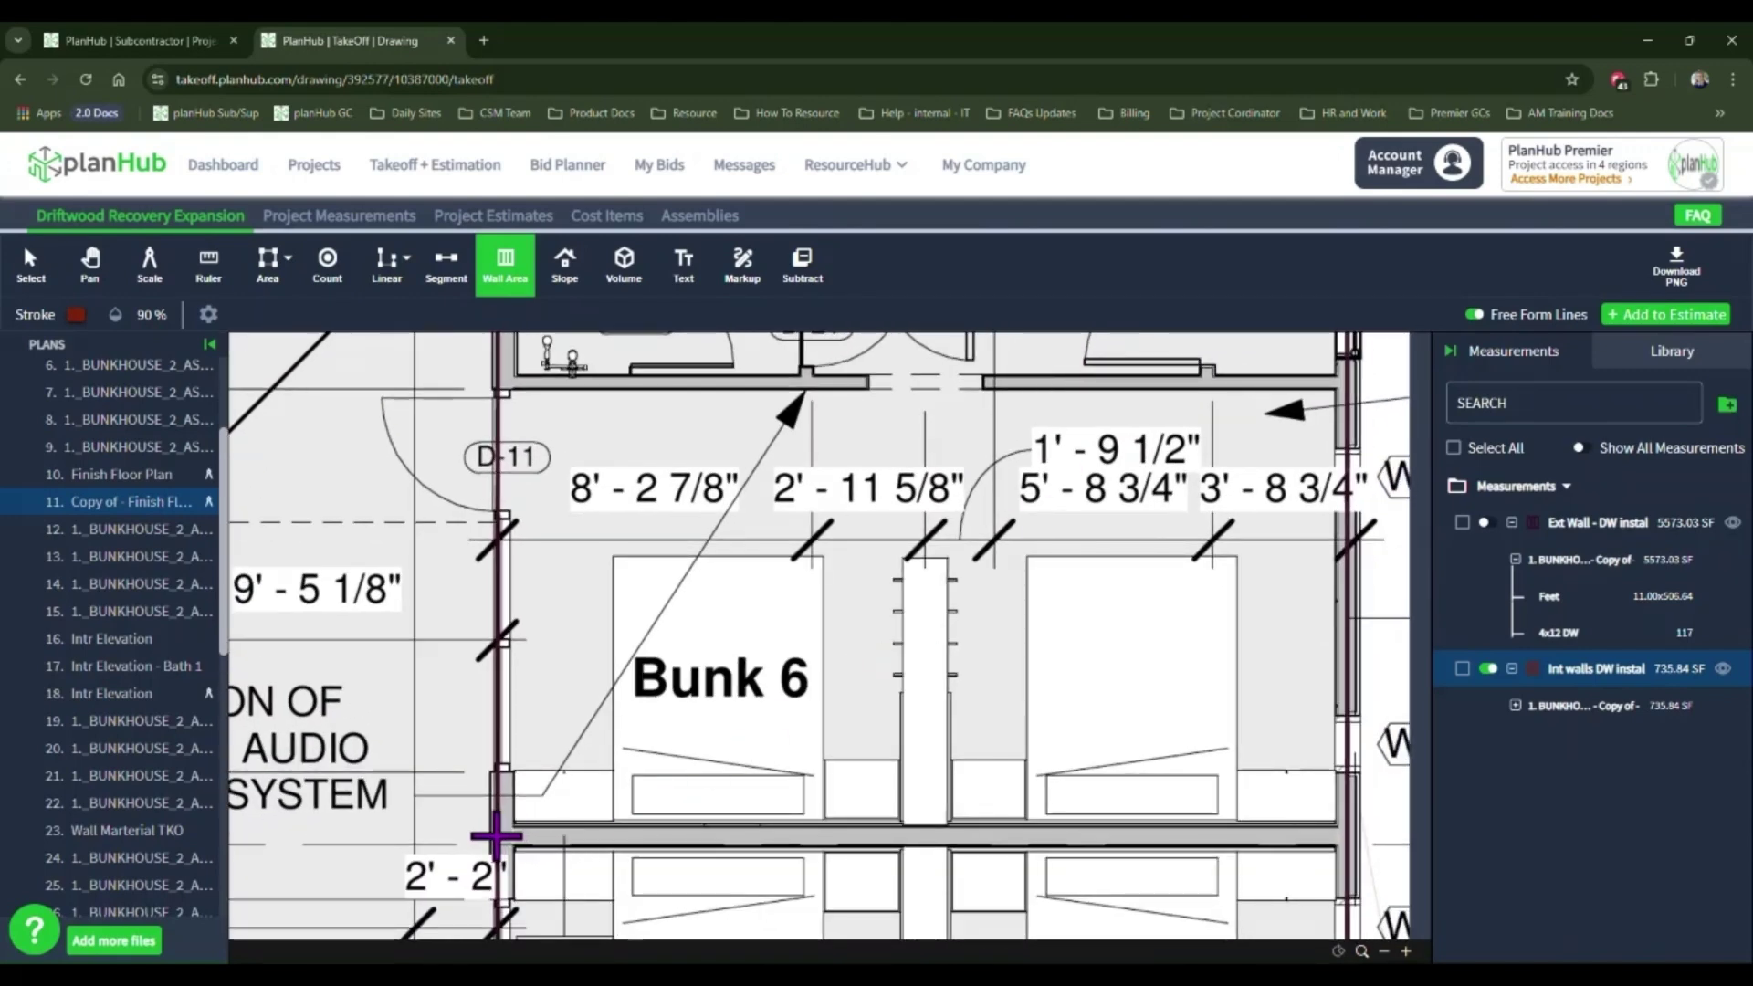
# Step: Finish the interior wall run between Bunk 8 and Bunk 9
pyautogui.click(498, 833)
pyautogui.doubleClick(1345, 839)
pyautogui.scroll(-3, 958, 684)
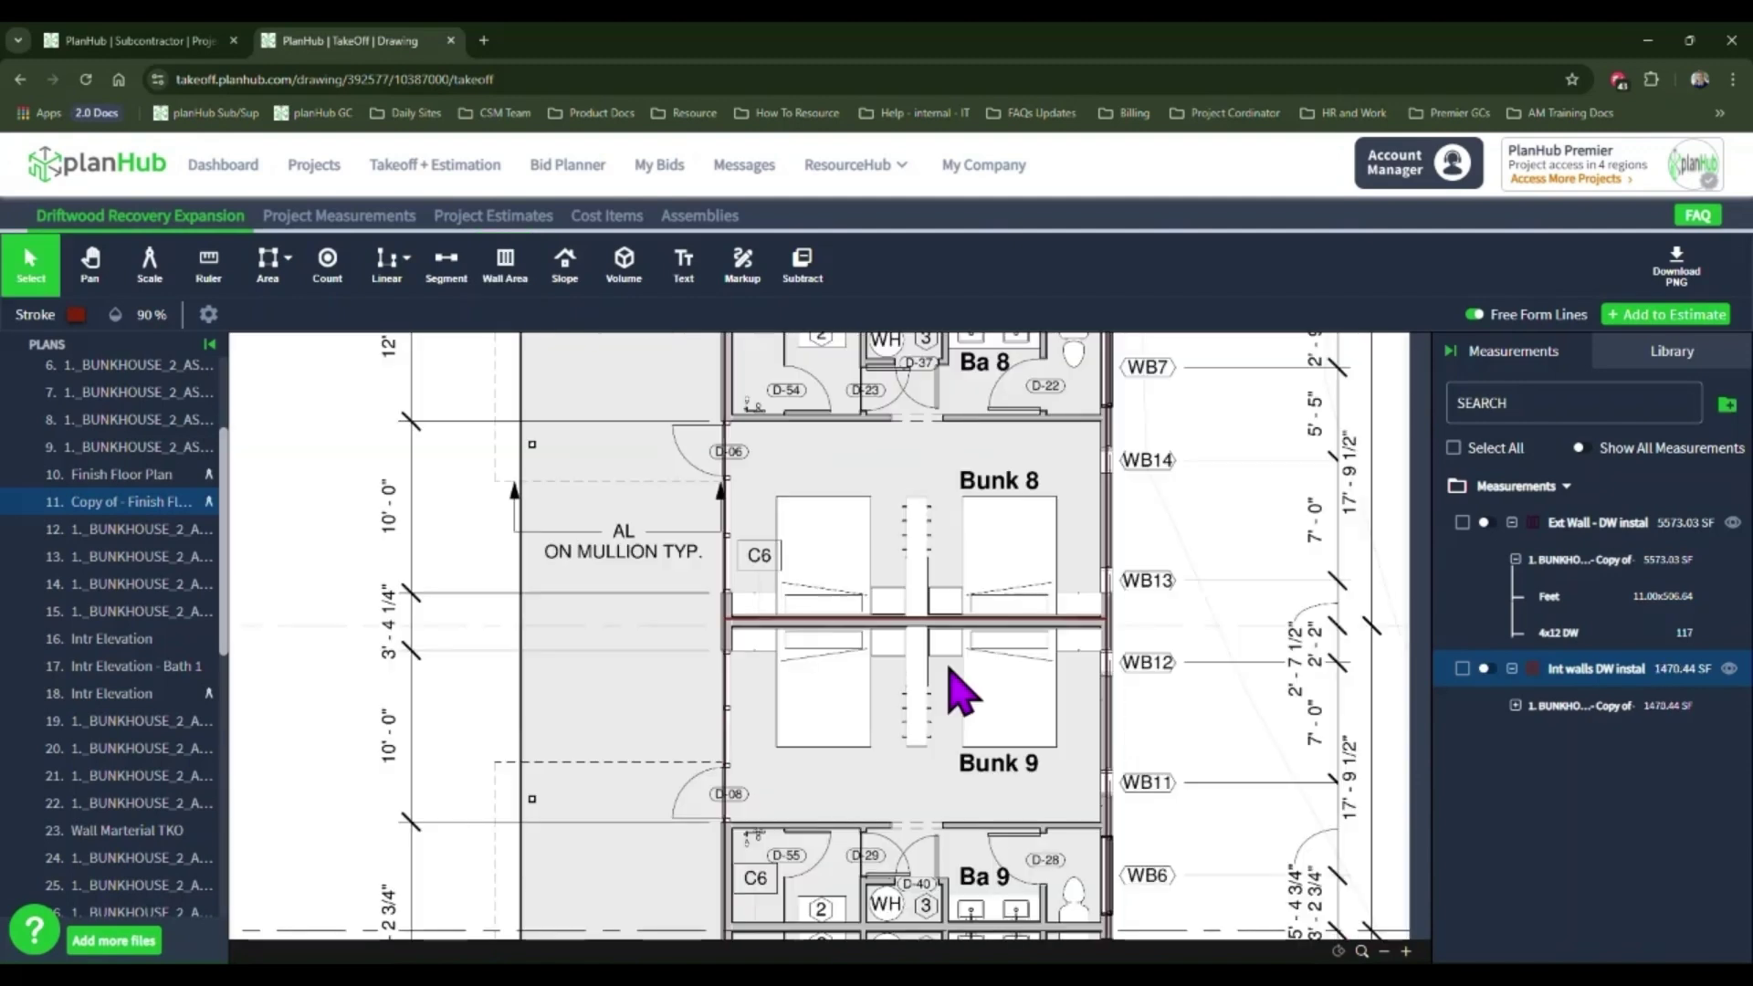
pyautogui.scroll(-3, 630, 607)
# Step: Place a text note box on the upper rooms, then open the Project Measurements summary
pyautogui.moveTo(617, 586); pyautogui.dragTo(763, 724)
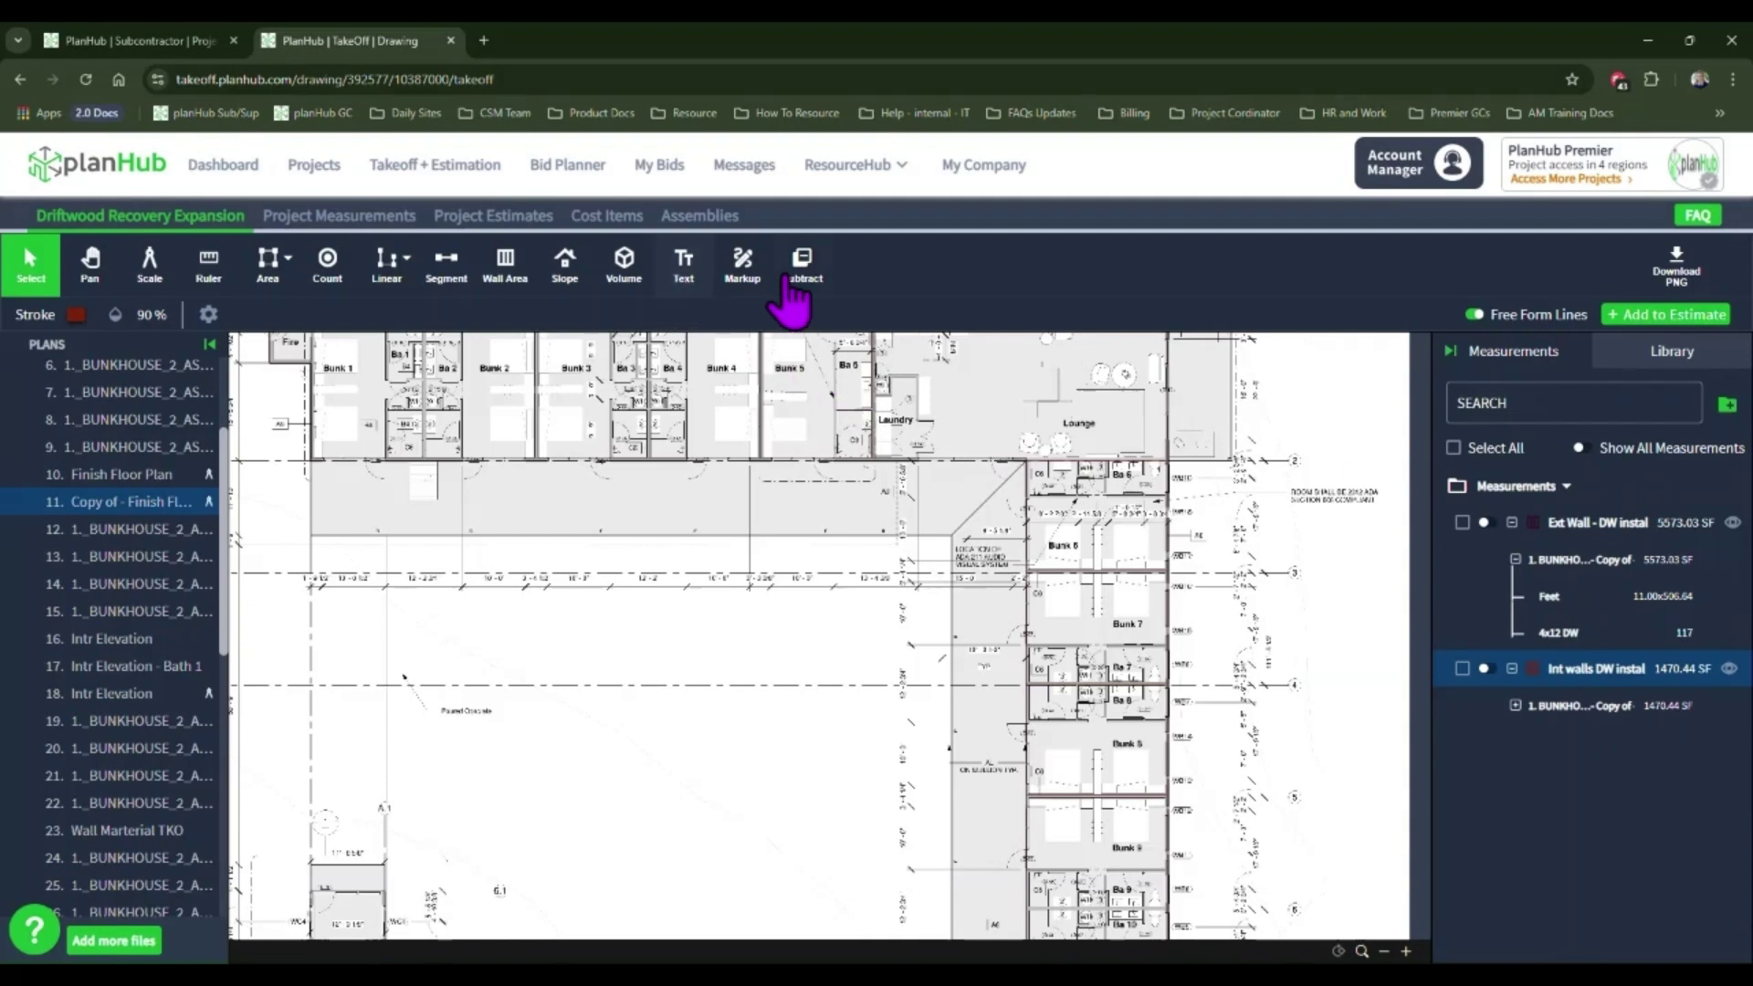
pyautogui.click(683, 265)
pyautogui.click(547, 646)
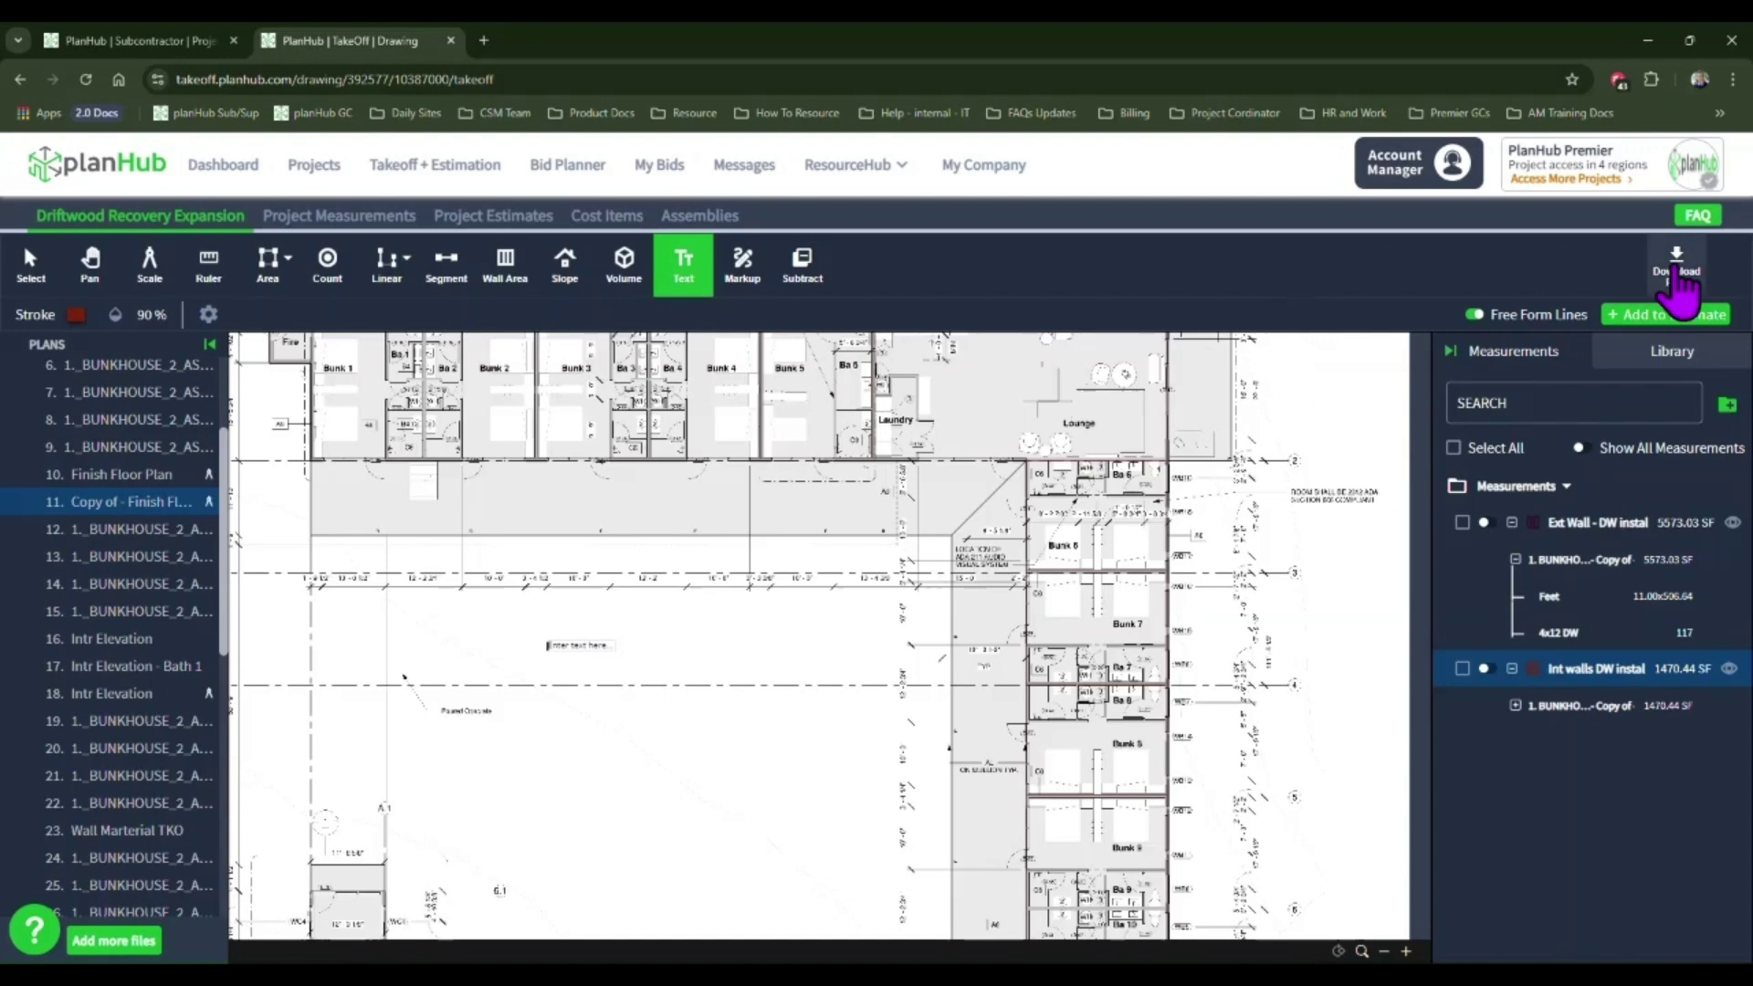
pyautogui.click(338, 216)
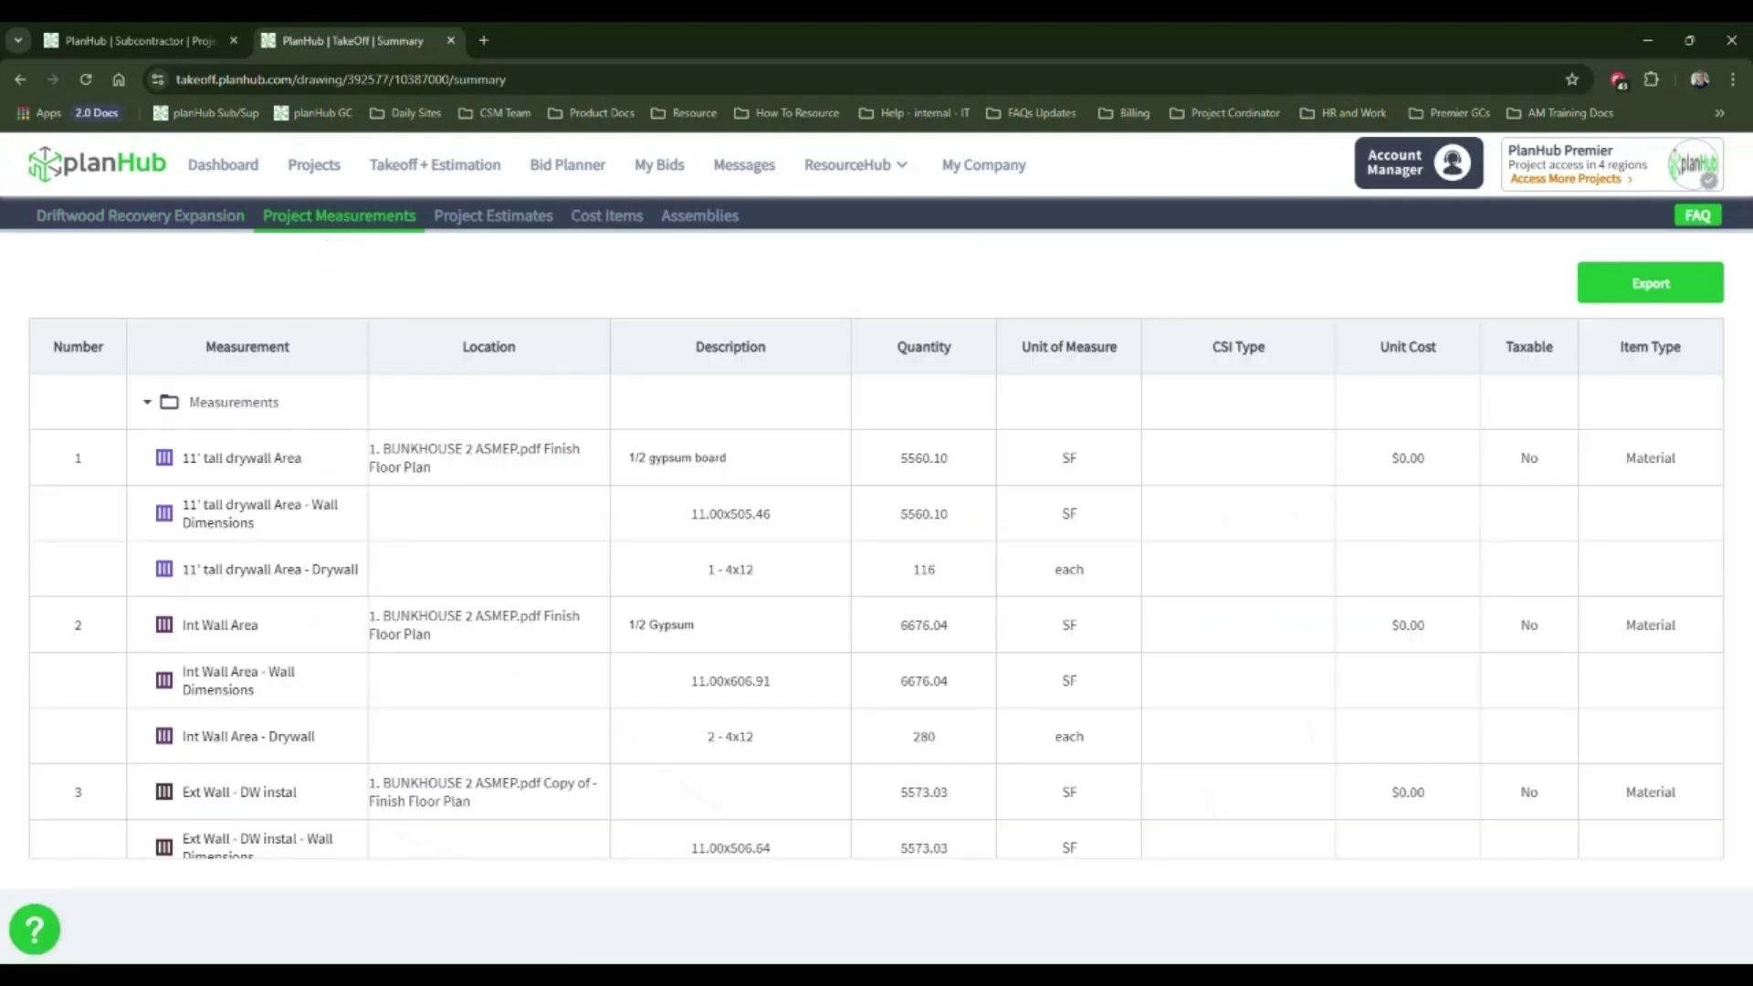
# Step: Export the summary as summary.csv and return to the zoomed Driftwood Recovery Expansion plan
pyautogui.scroll(-3, 1130, 555)
pyautogui.click(1696, 297)
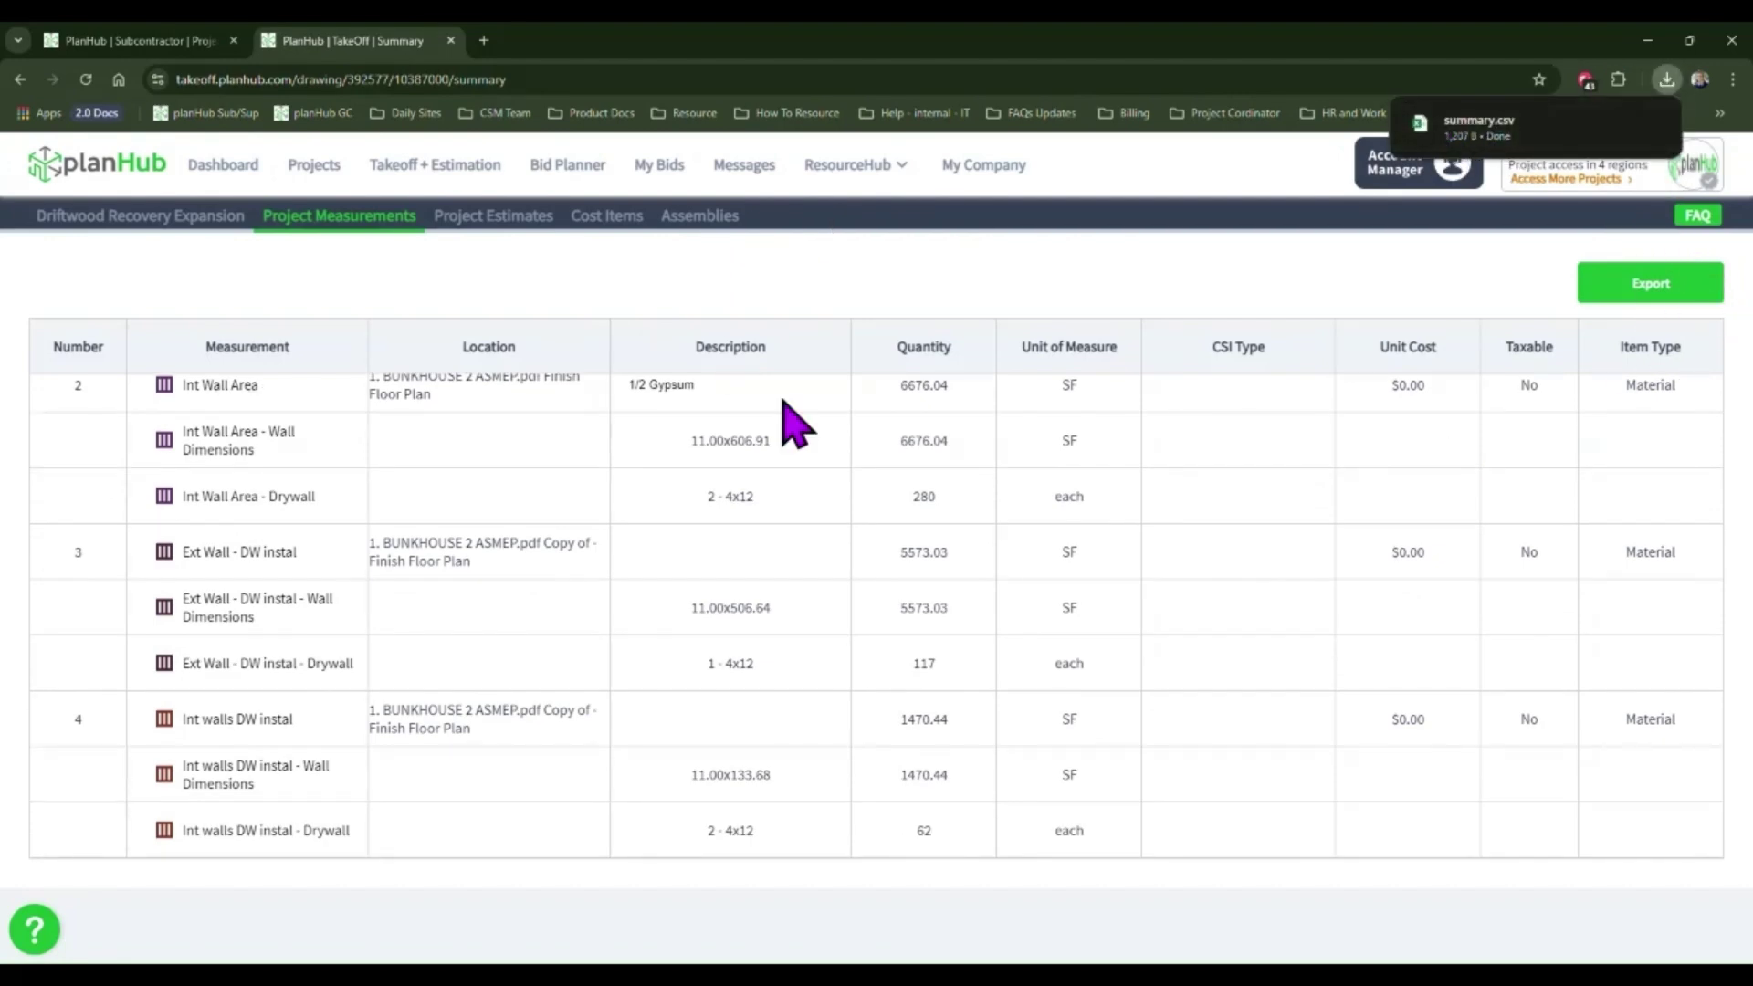
pyautogui.click(206, 219)
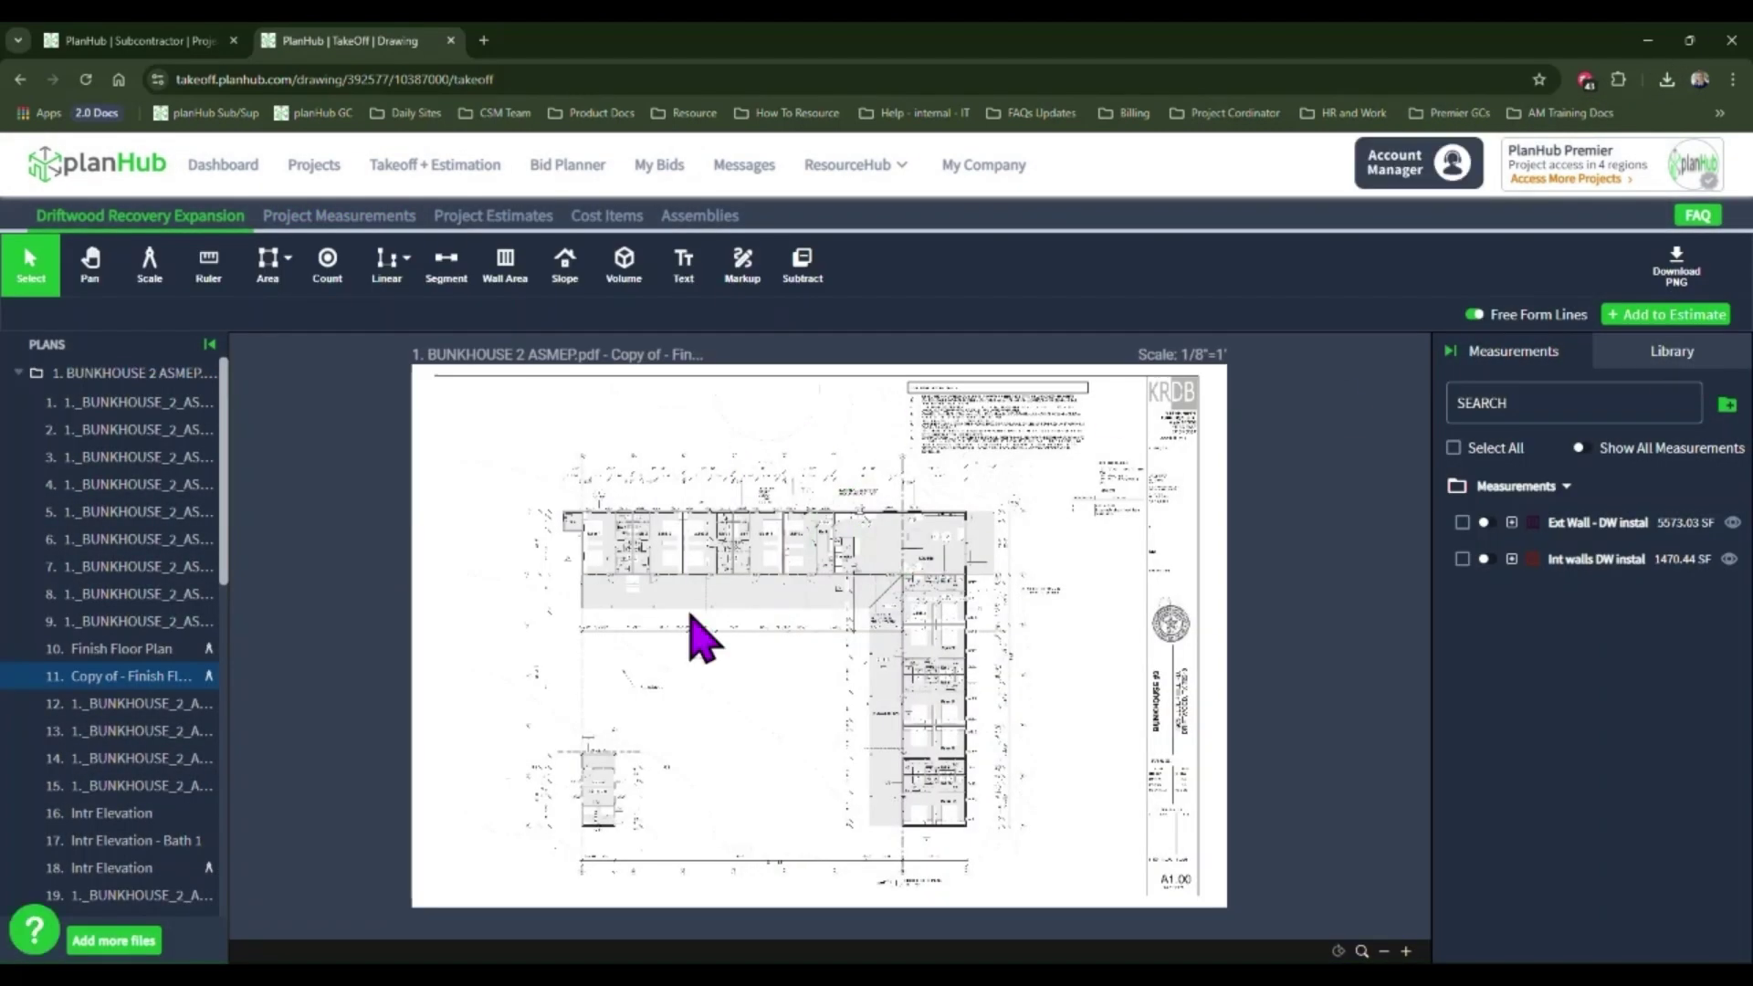
pyautogui.scroll(3, 927, 716)
pyautogui.scroll(1, 926, 716)
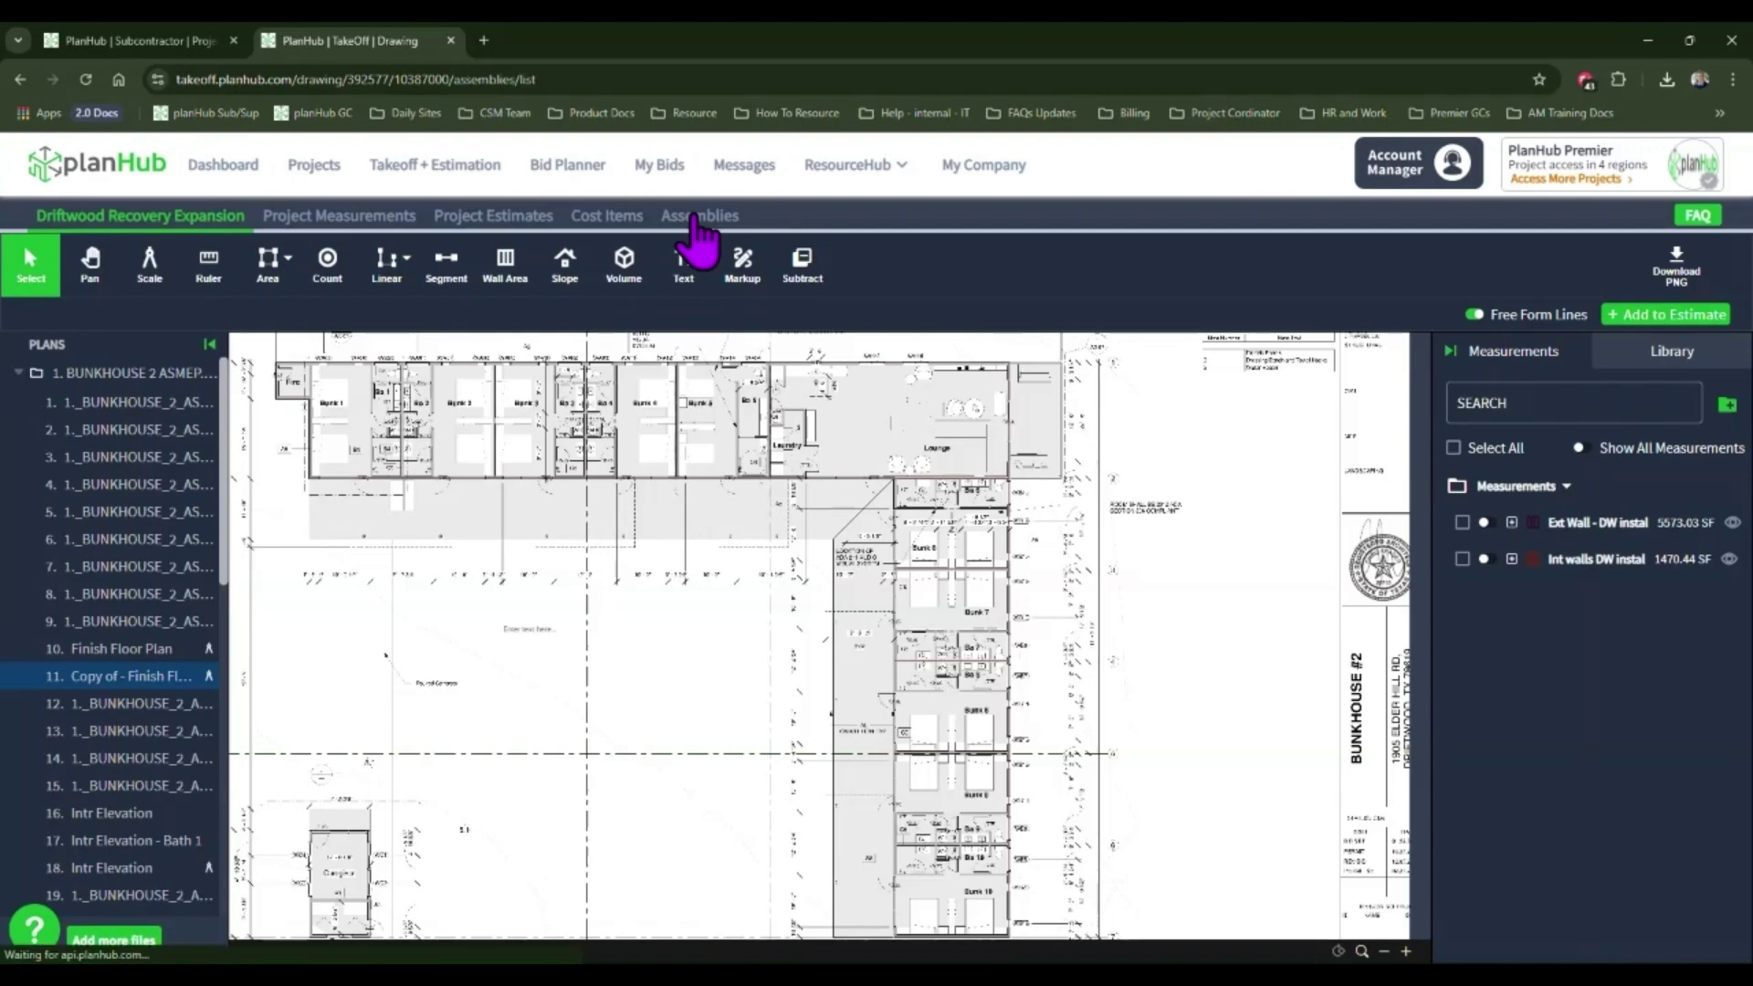
# Step: Create assembly 'Dry wall 12' high single layer' with Wall measurement type and Materials item type
pyautogui.click(695, 219)
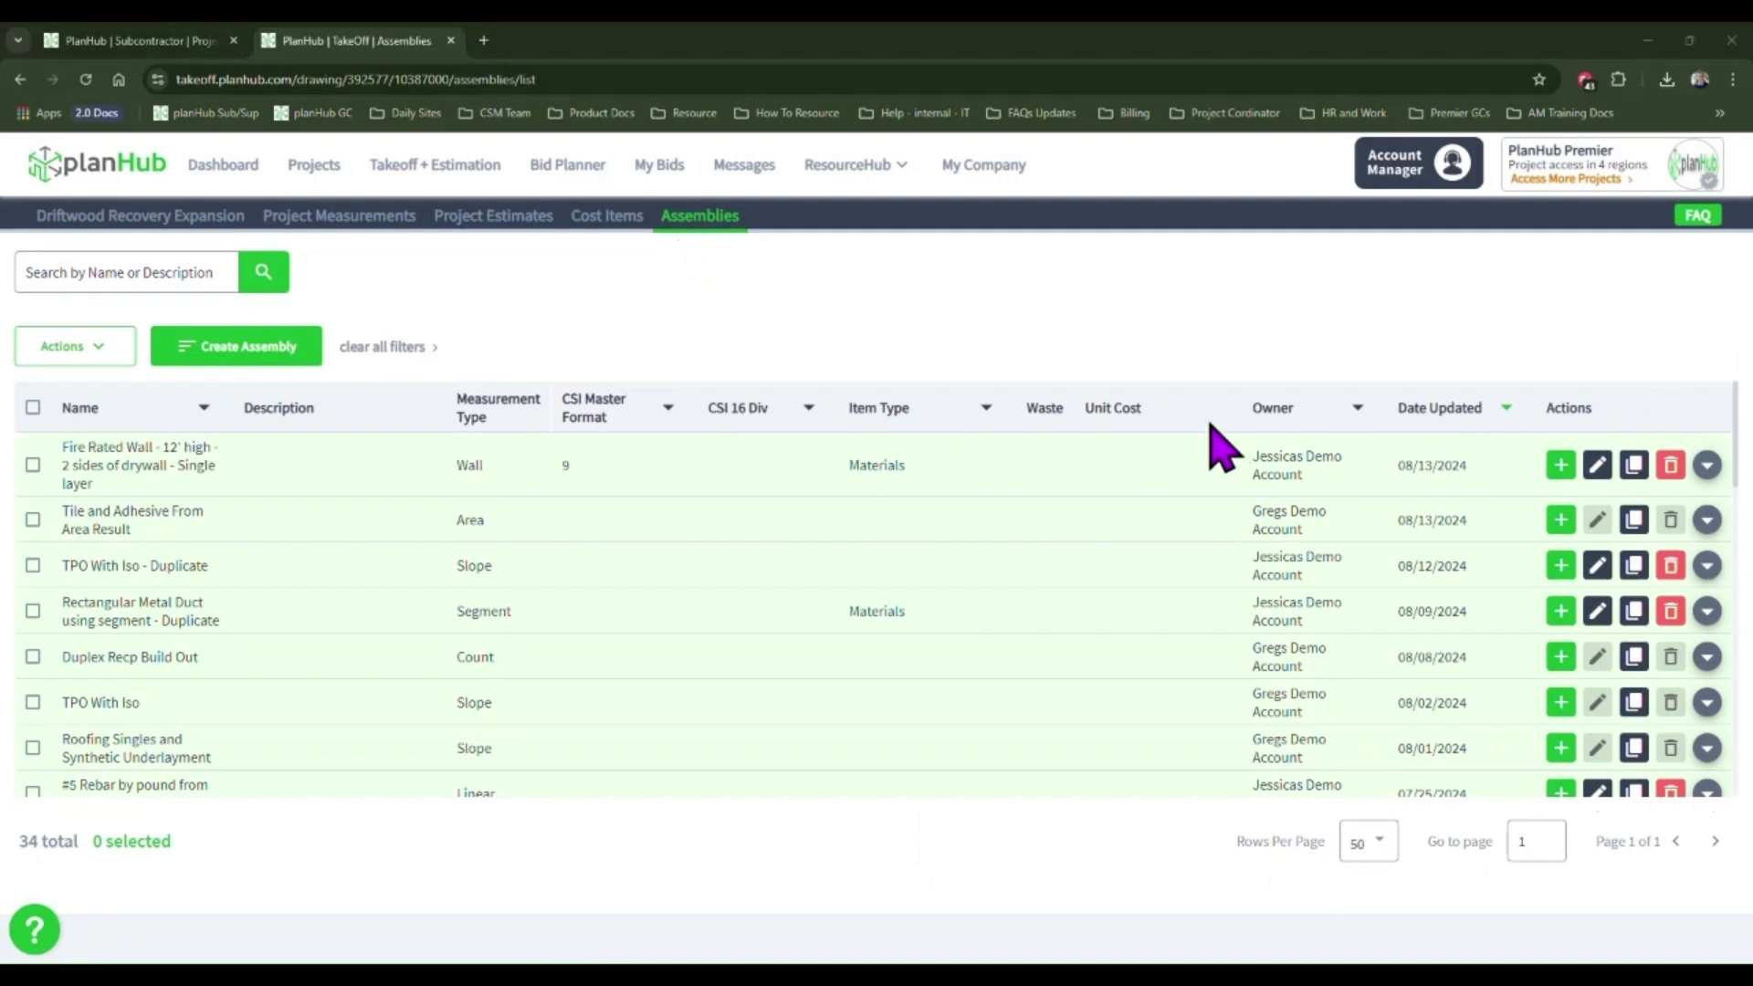
pyautogui.click(244, 360)
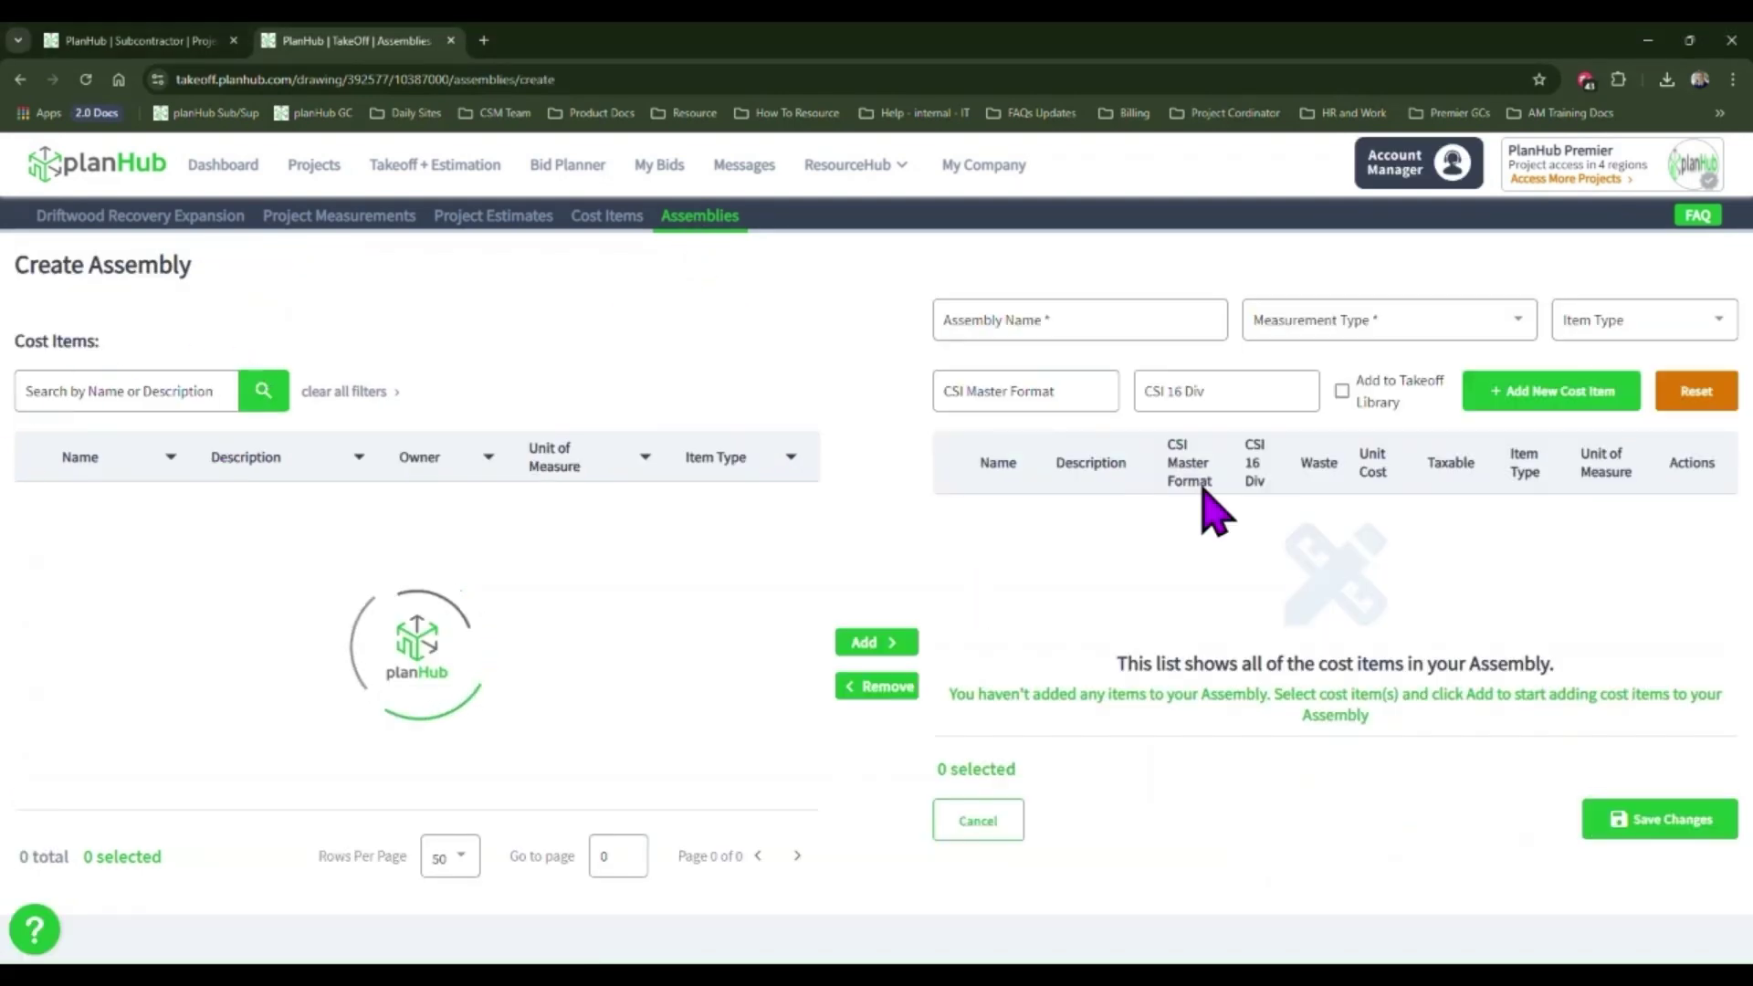
pyautogui.click(969, 319)
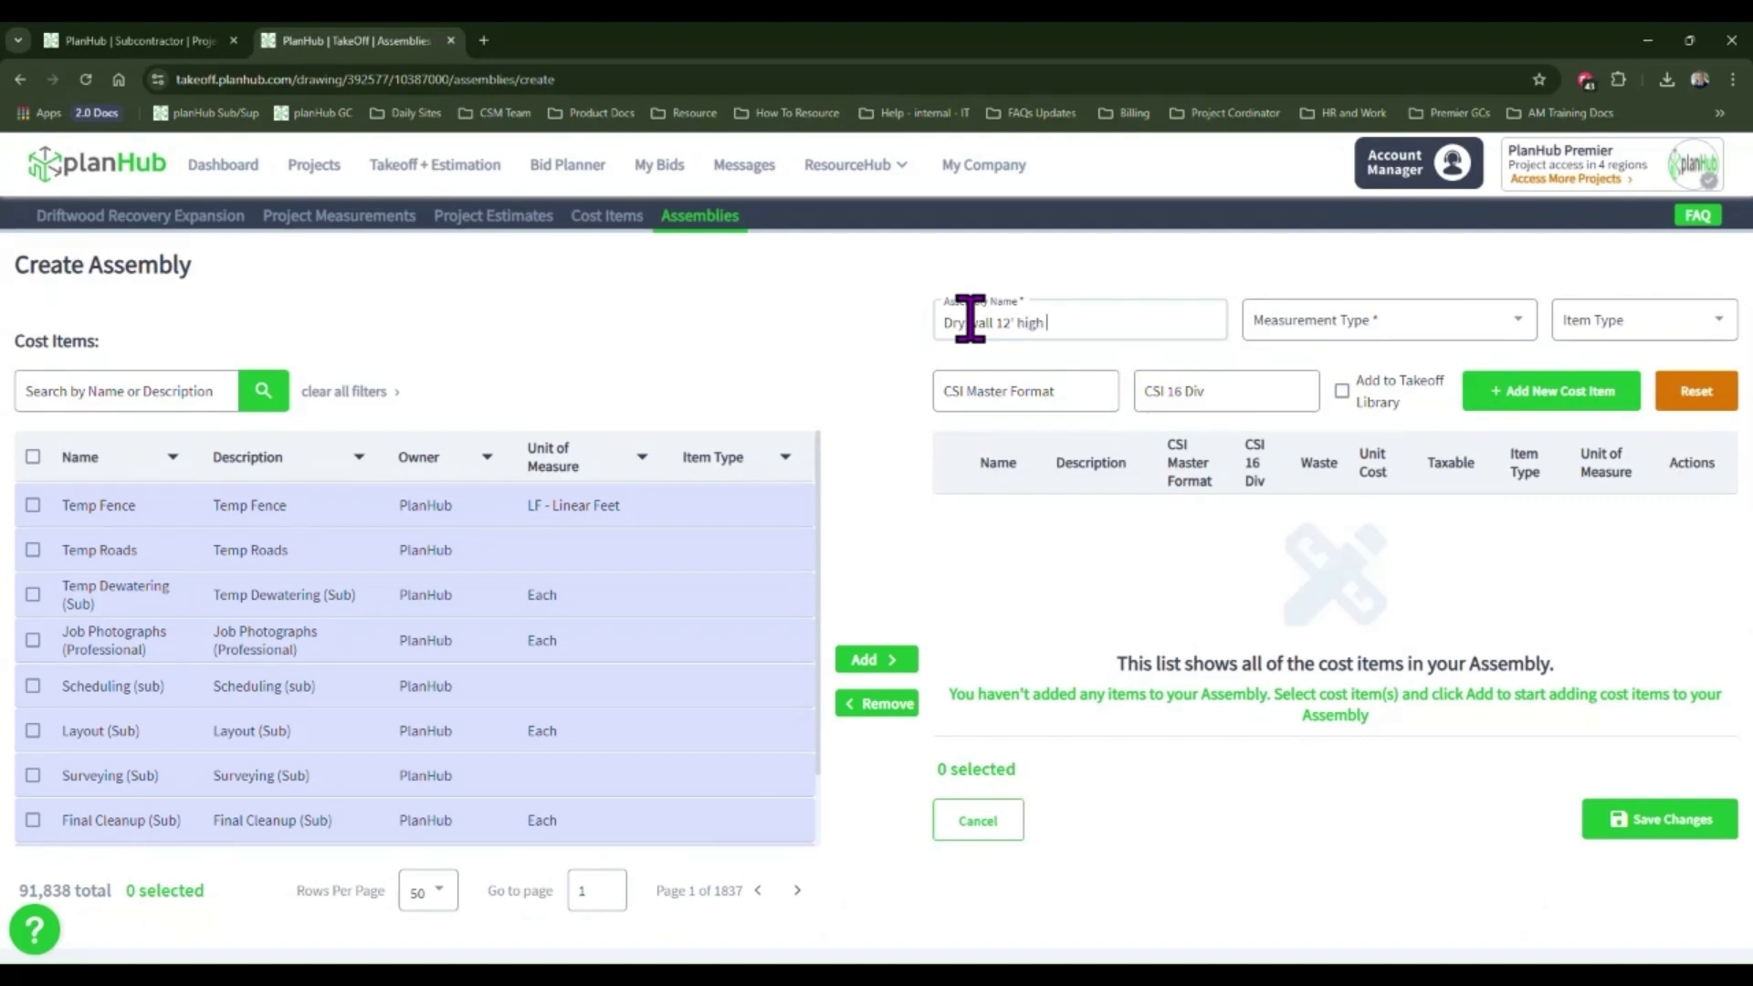
pyautogui.click(1382, 338)
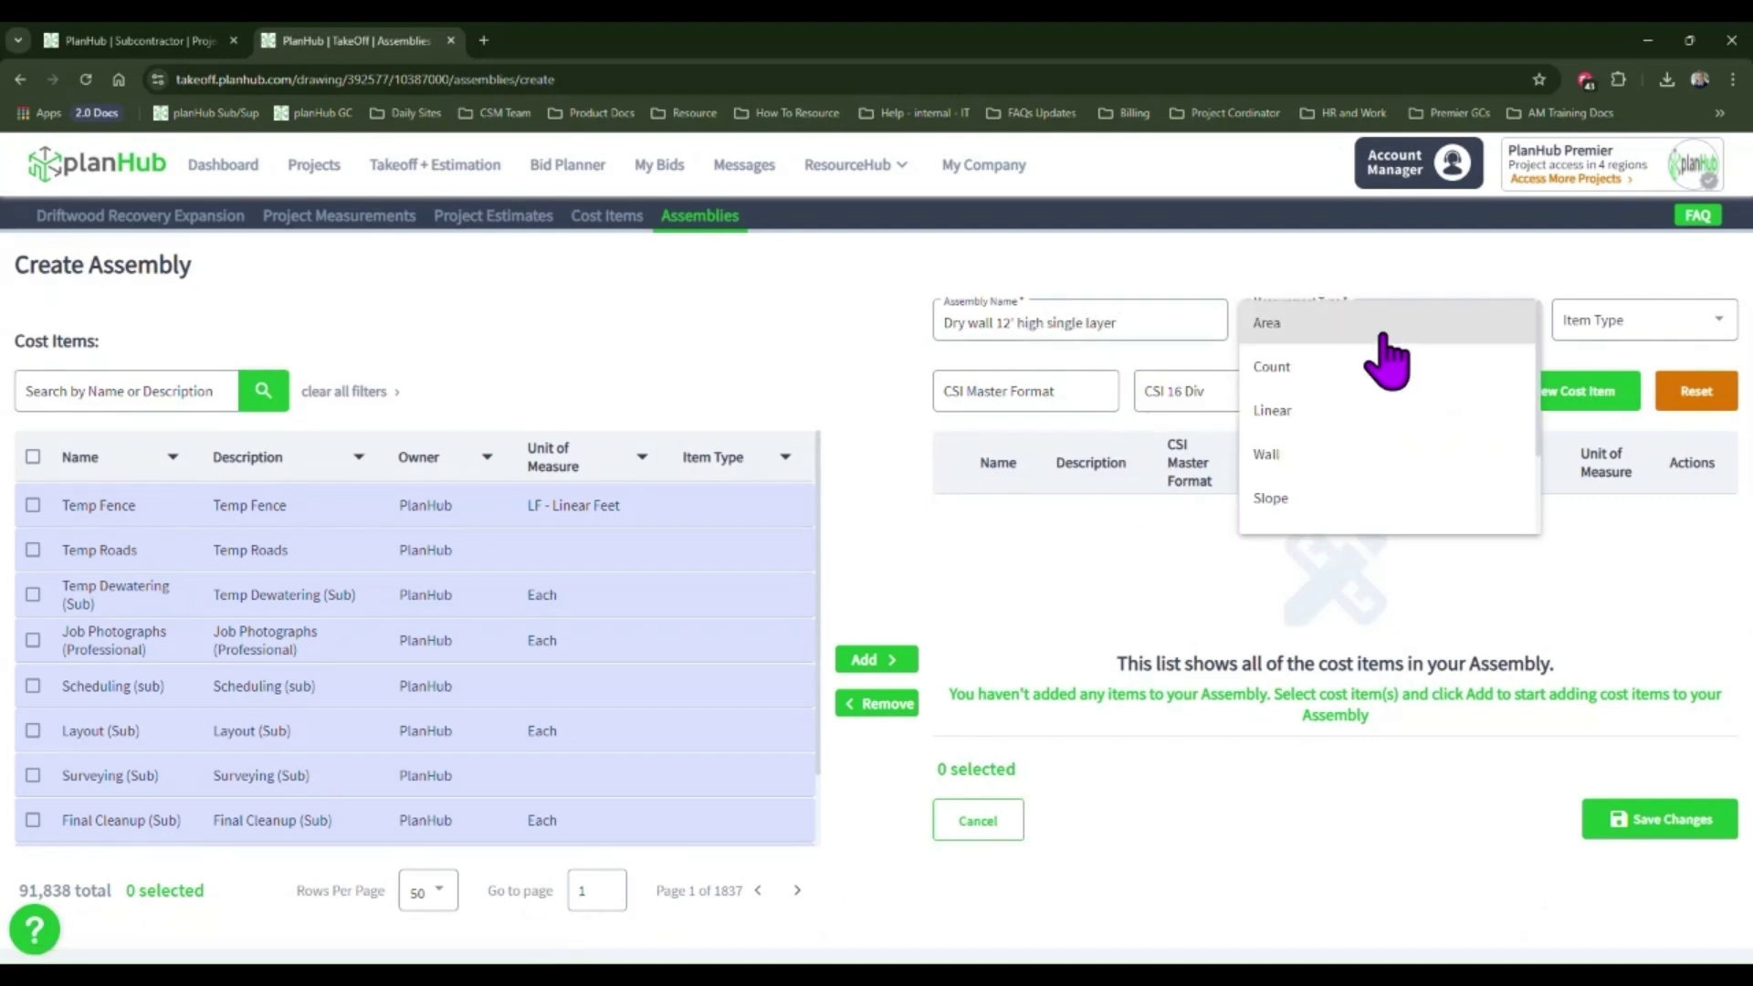
pyautogui.click(1379, 454)
pyautogui.click(1607, 328)
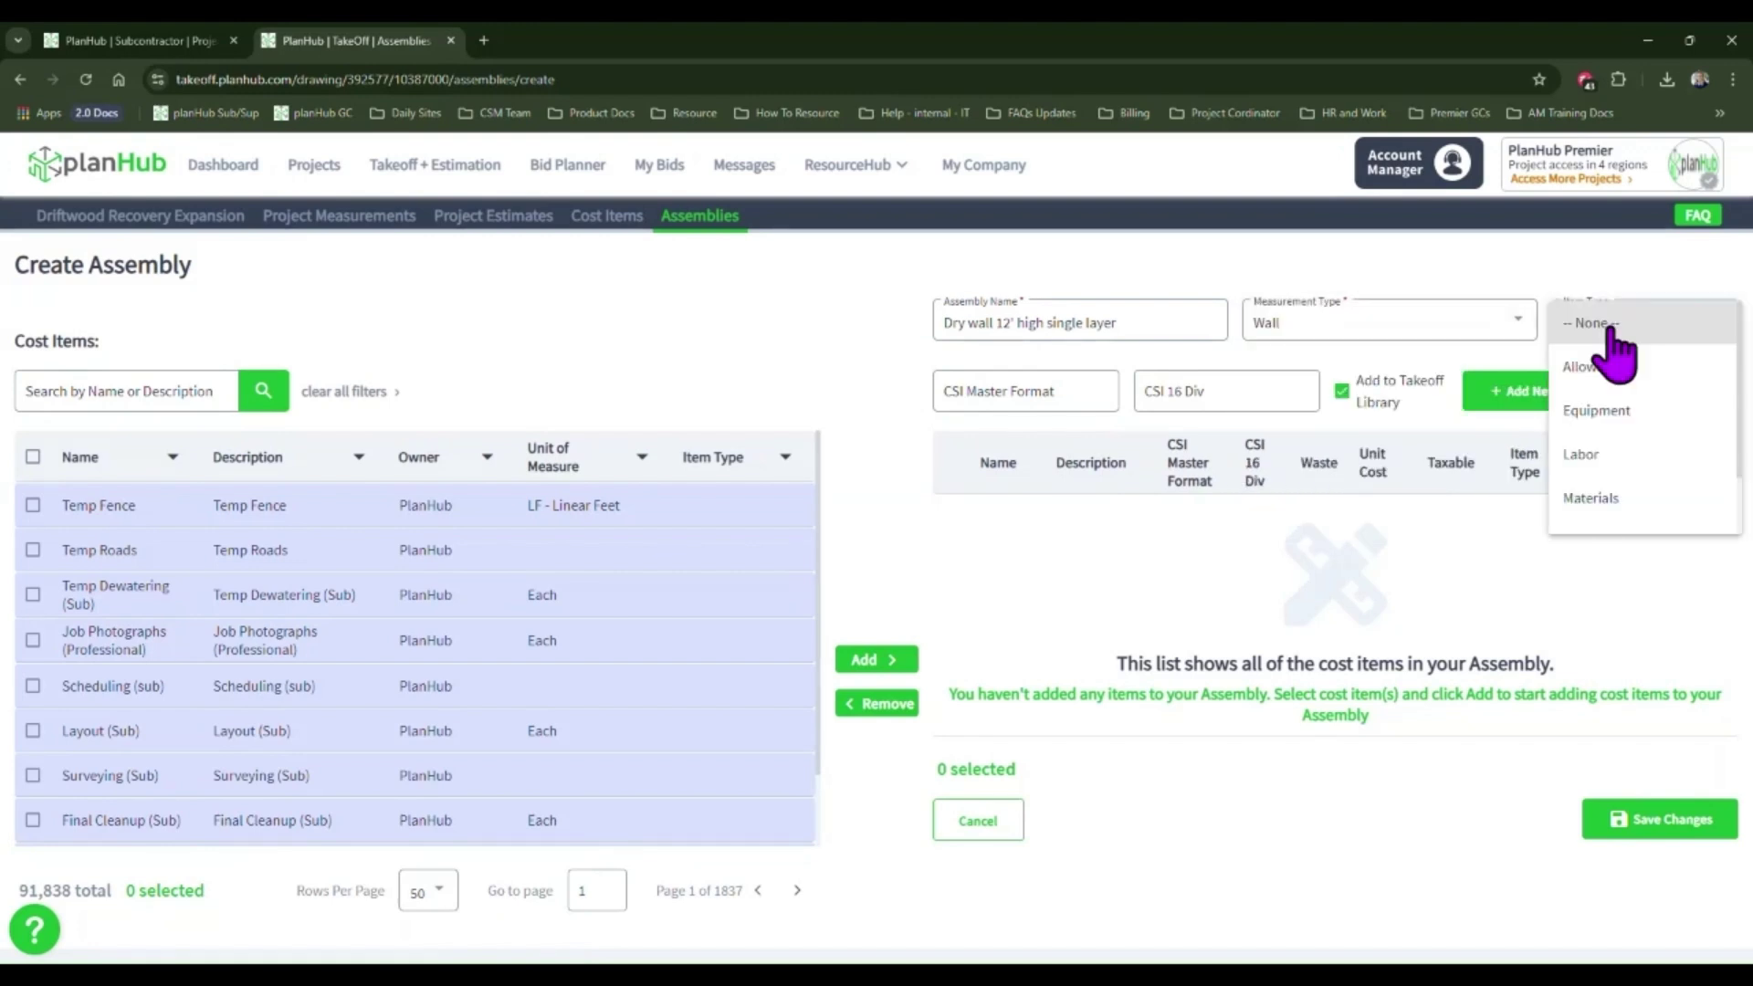
pyautogui.click(1450, 340)
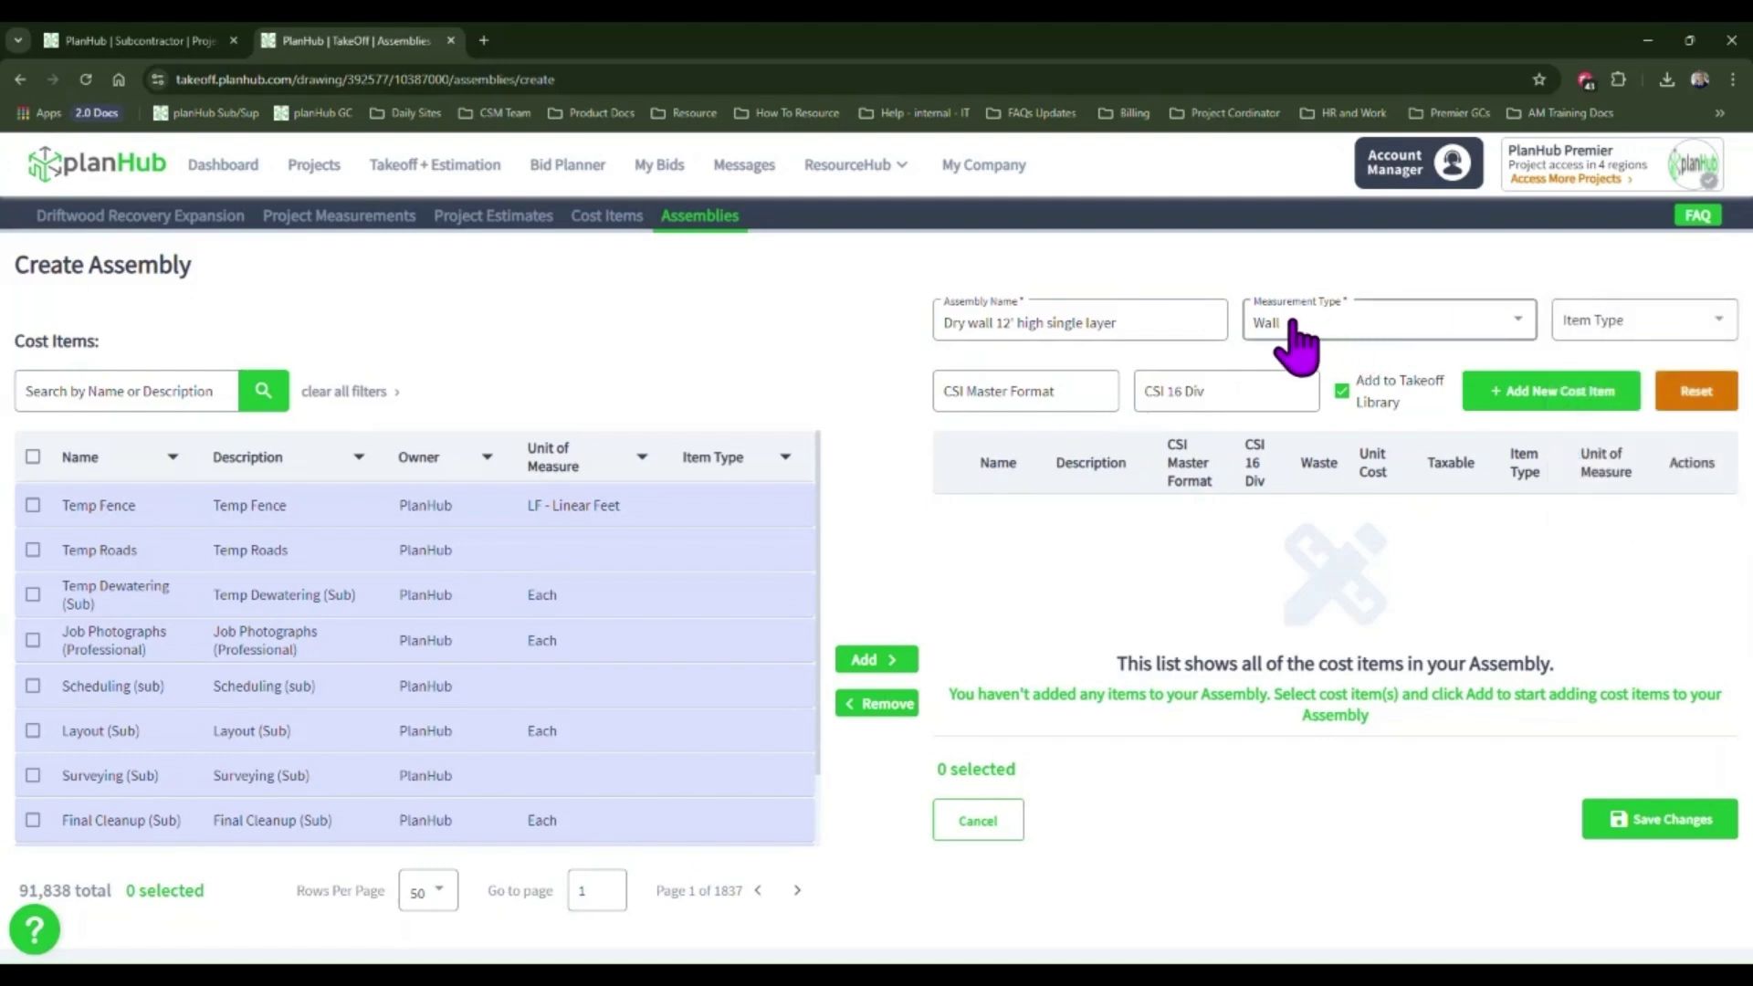
pyautogui.click(1657, 334)
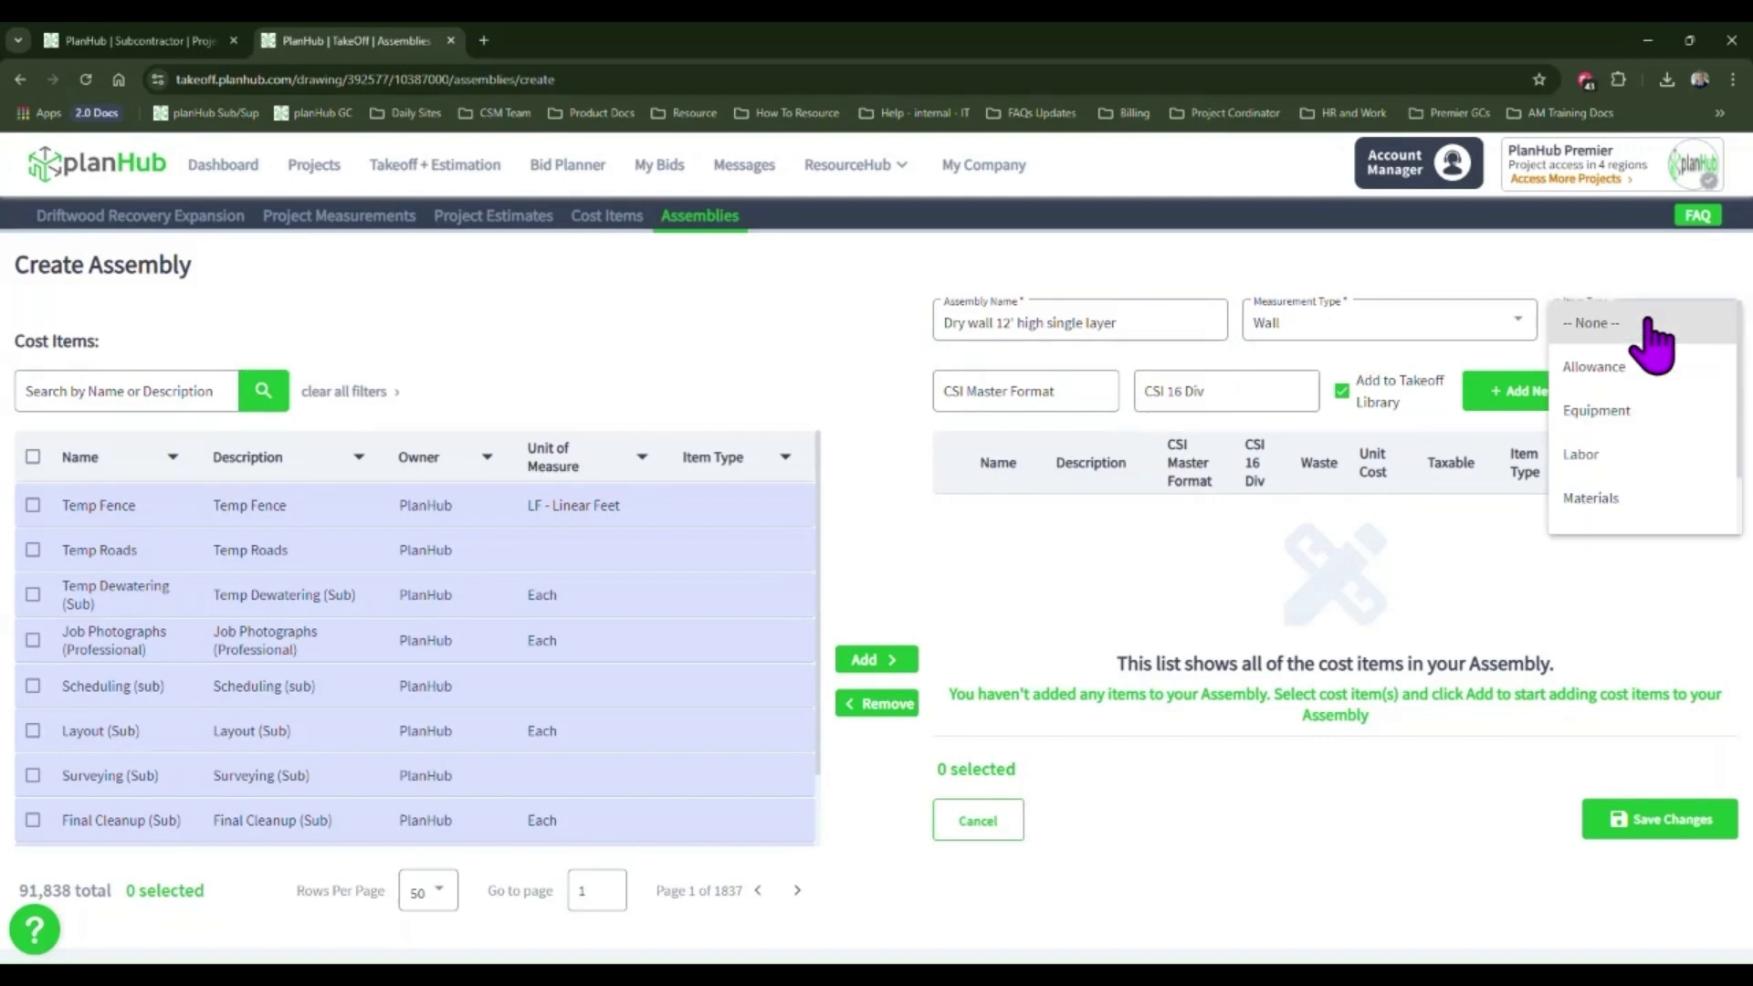
pyautogui.click(1639, 498)
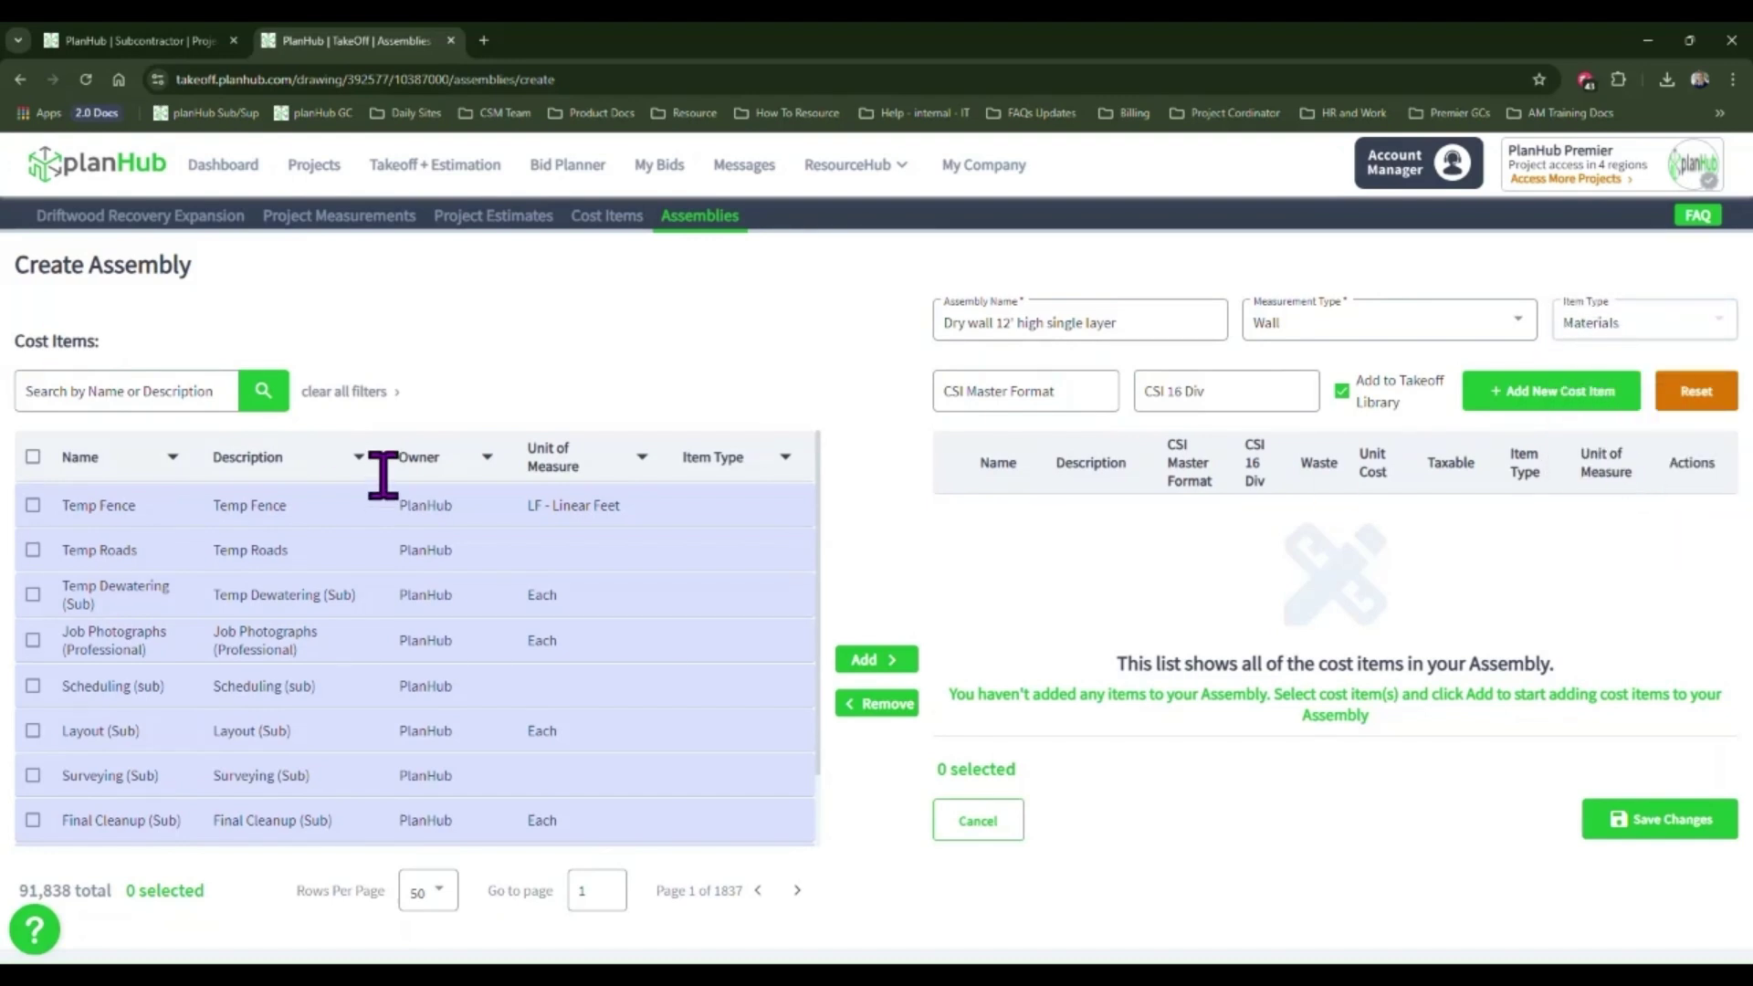
# Step: Search for screws and add the Screws- Drywall cost item to the assembly
pyautogui.click(155, 398)
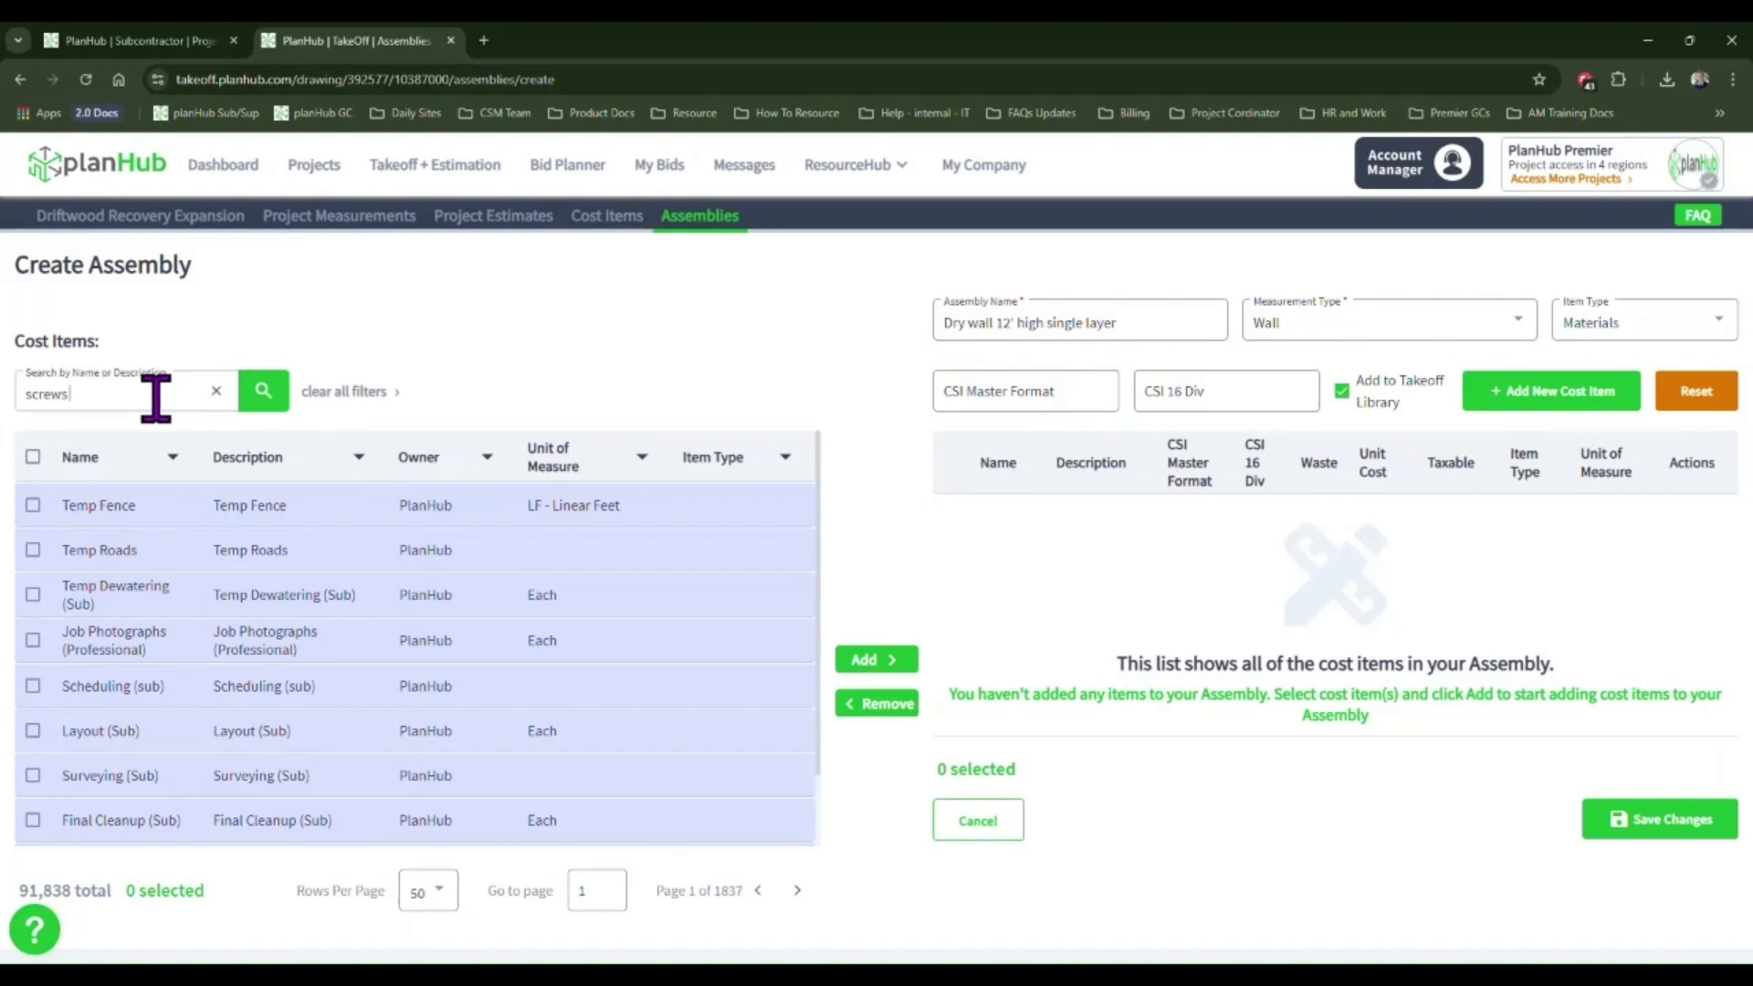
pyautogui.press('Return')
pyautogui.click(33, 775)
pyautogui.scroll(-1, 372, 794)
pyautogui.click(882, 663)
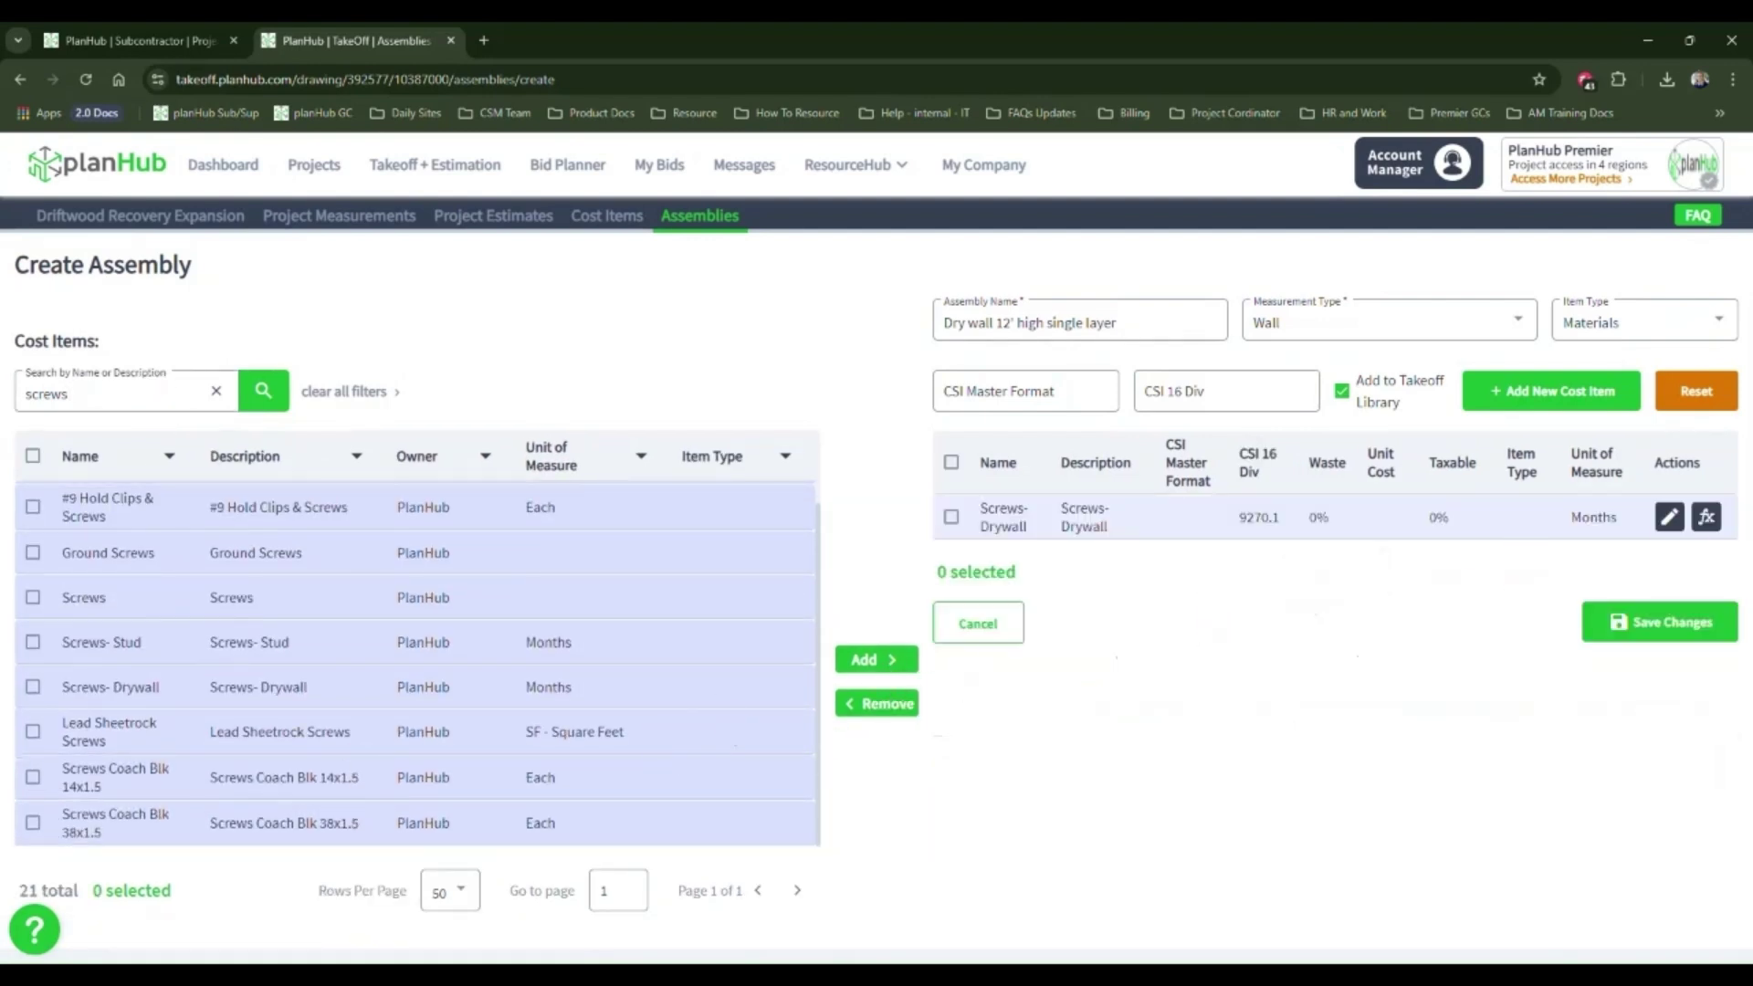
# Step: Search for drywall wall and add the Drywall Wall 12 X" cost item
pyautogui.click(95, 387)
pyautogui.moveTo(82, 389); pyautogui.dragTo(19, 389)
pyautogui.write('drywall')
pyautogui.press('Return')
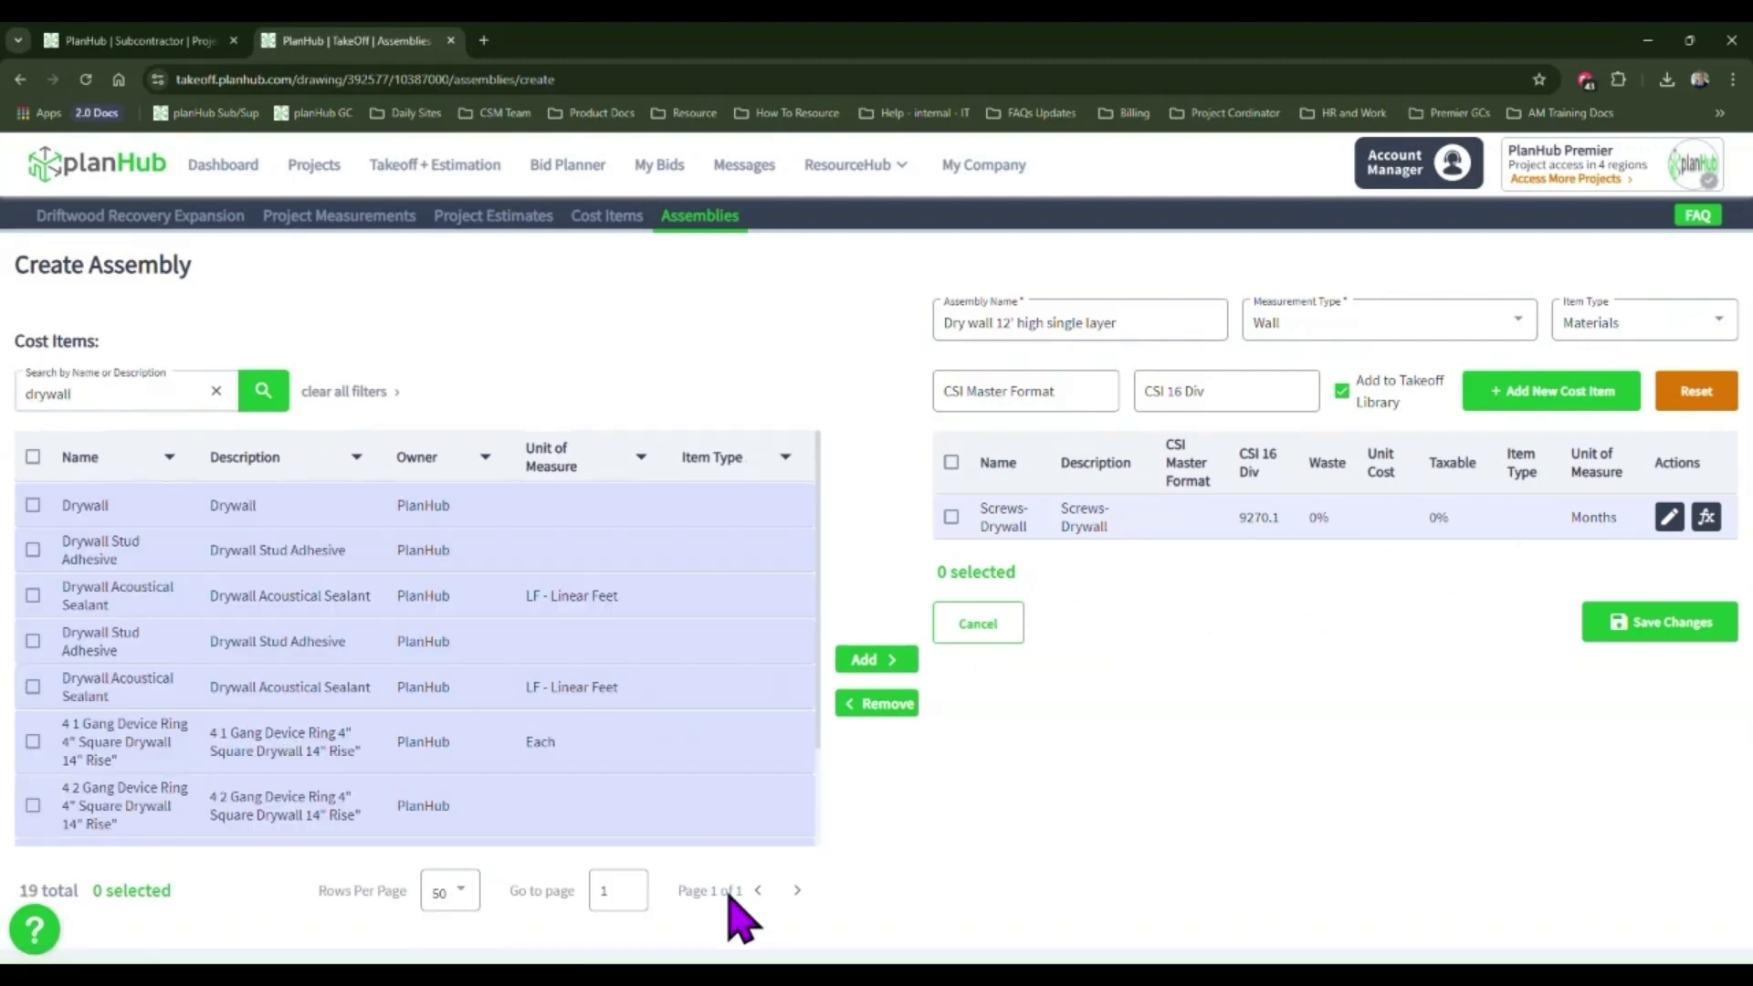
pyautogui.scroll(-1, 411, 666)
pyautogui.scroll(2, 118, 795)
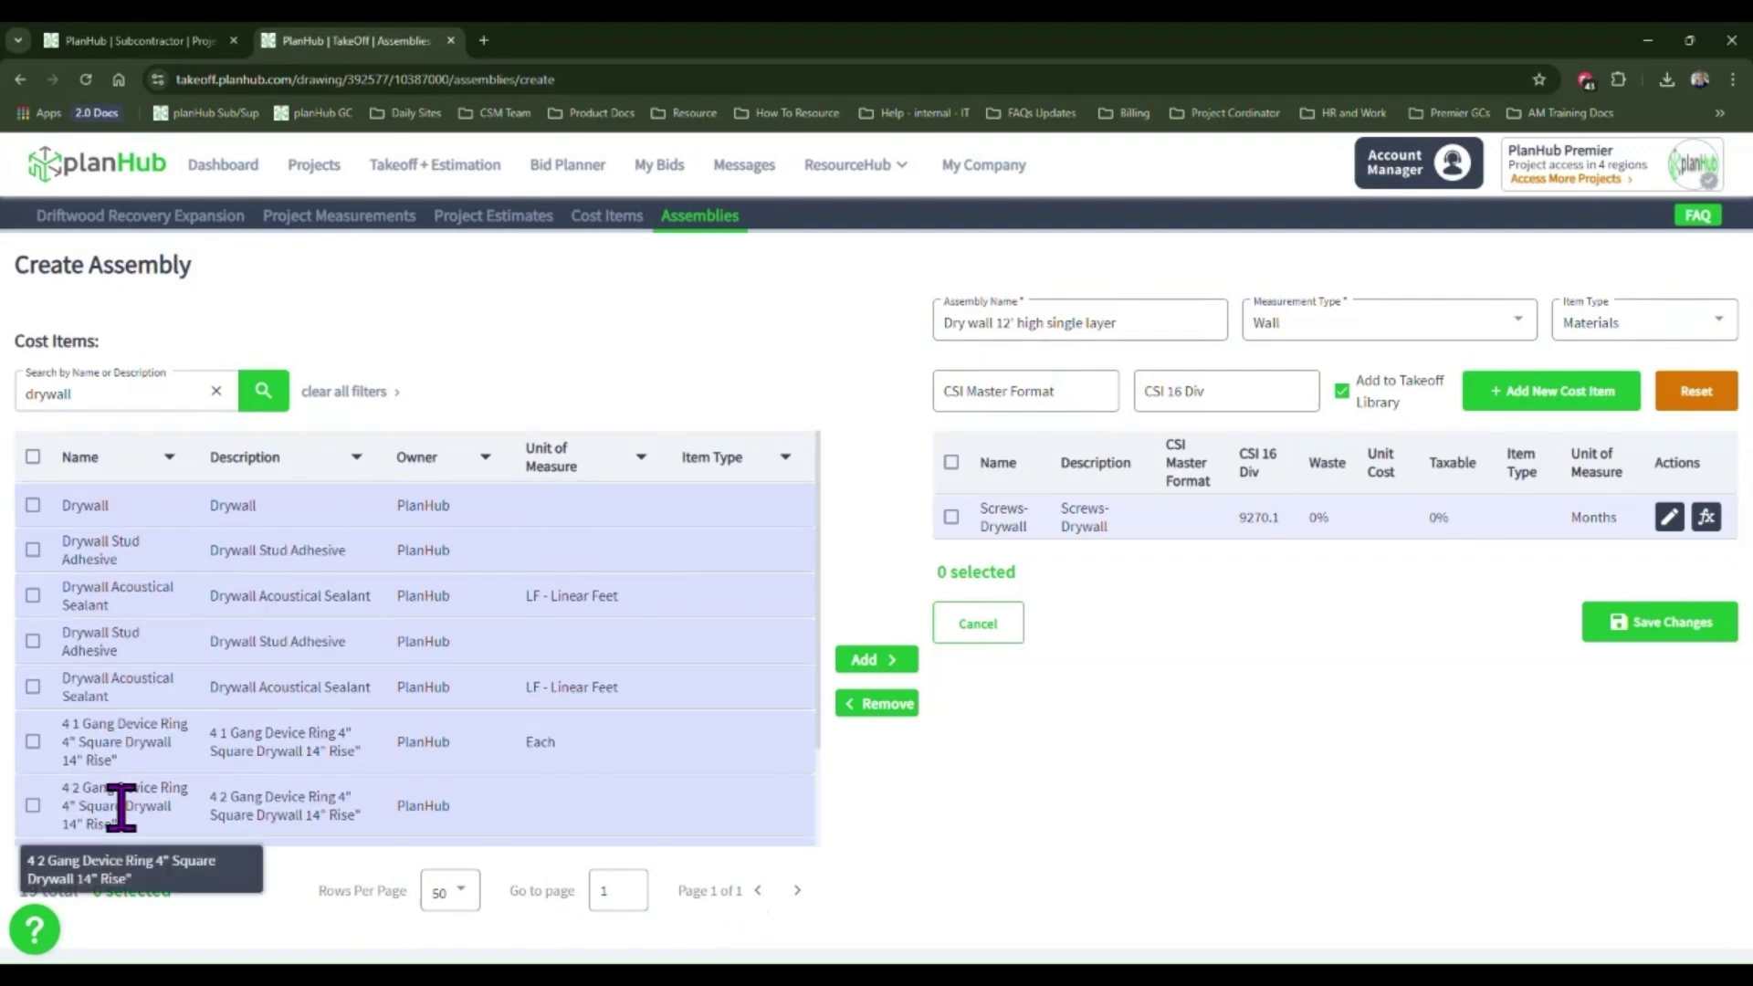
pyautogui.scroll(-2, 210, 721)
pyautogui.moveTo(83, 400); pyautogui.dragTo(8, 411)
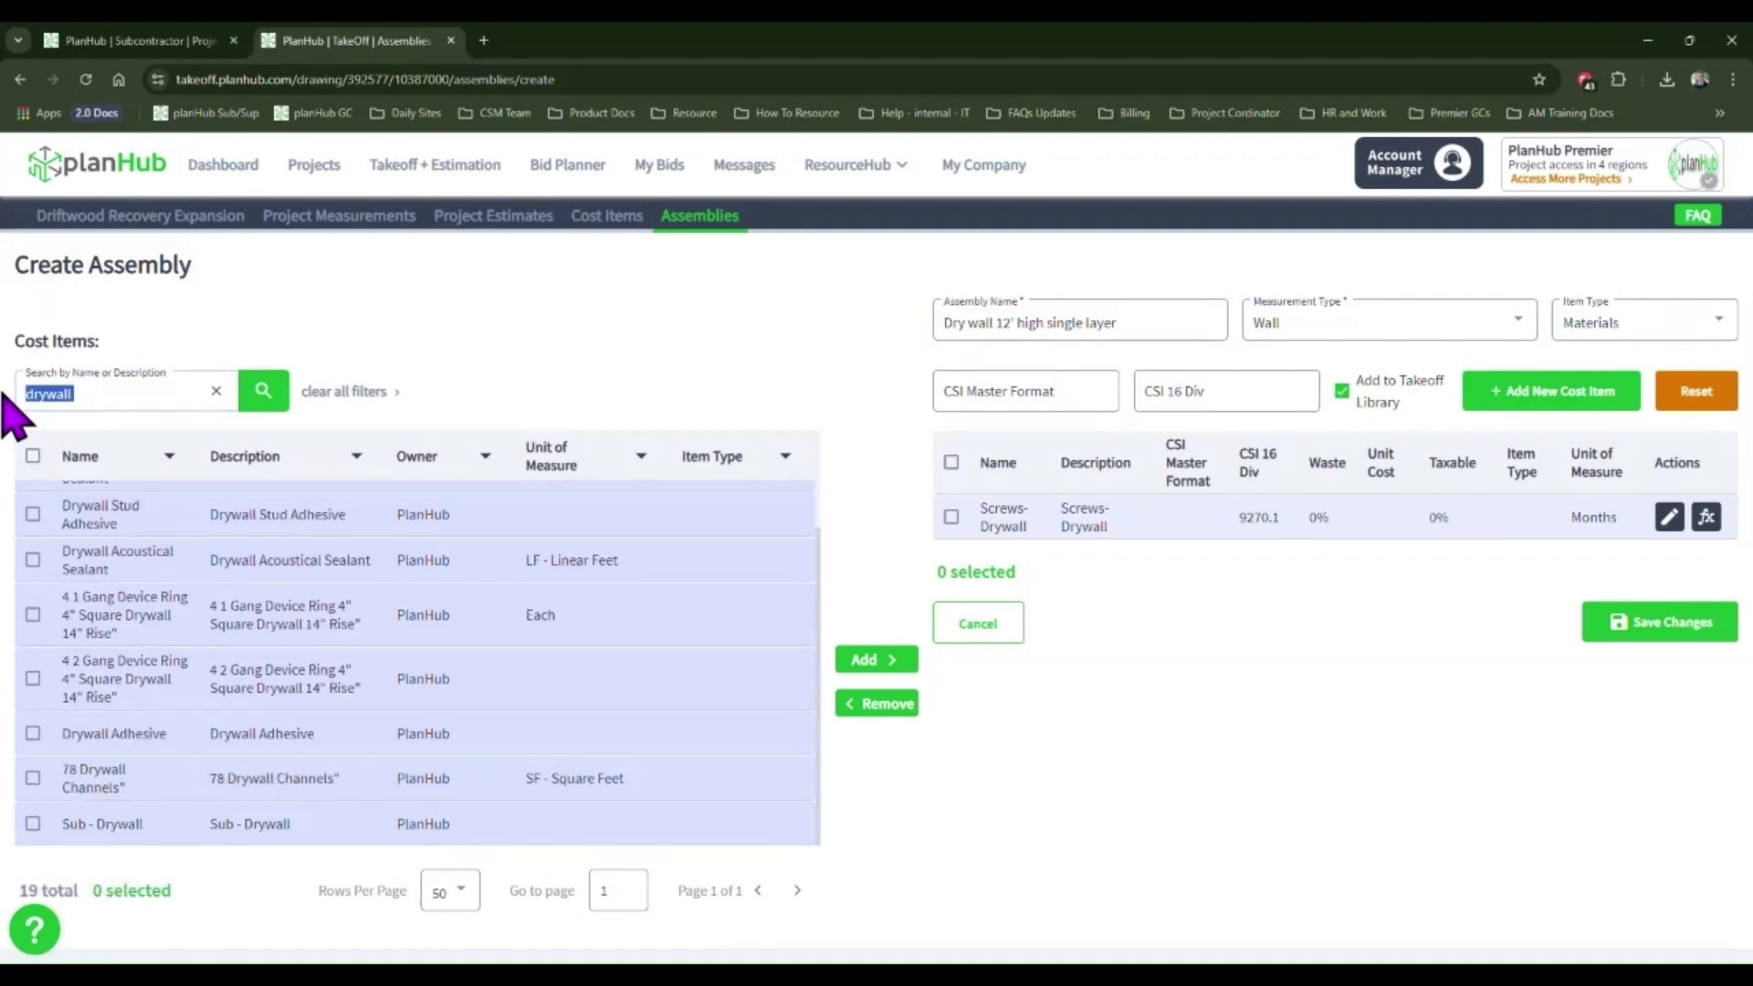
pyautogui.write('gypsum board')
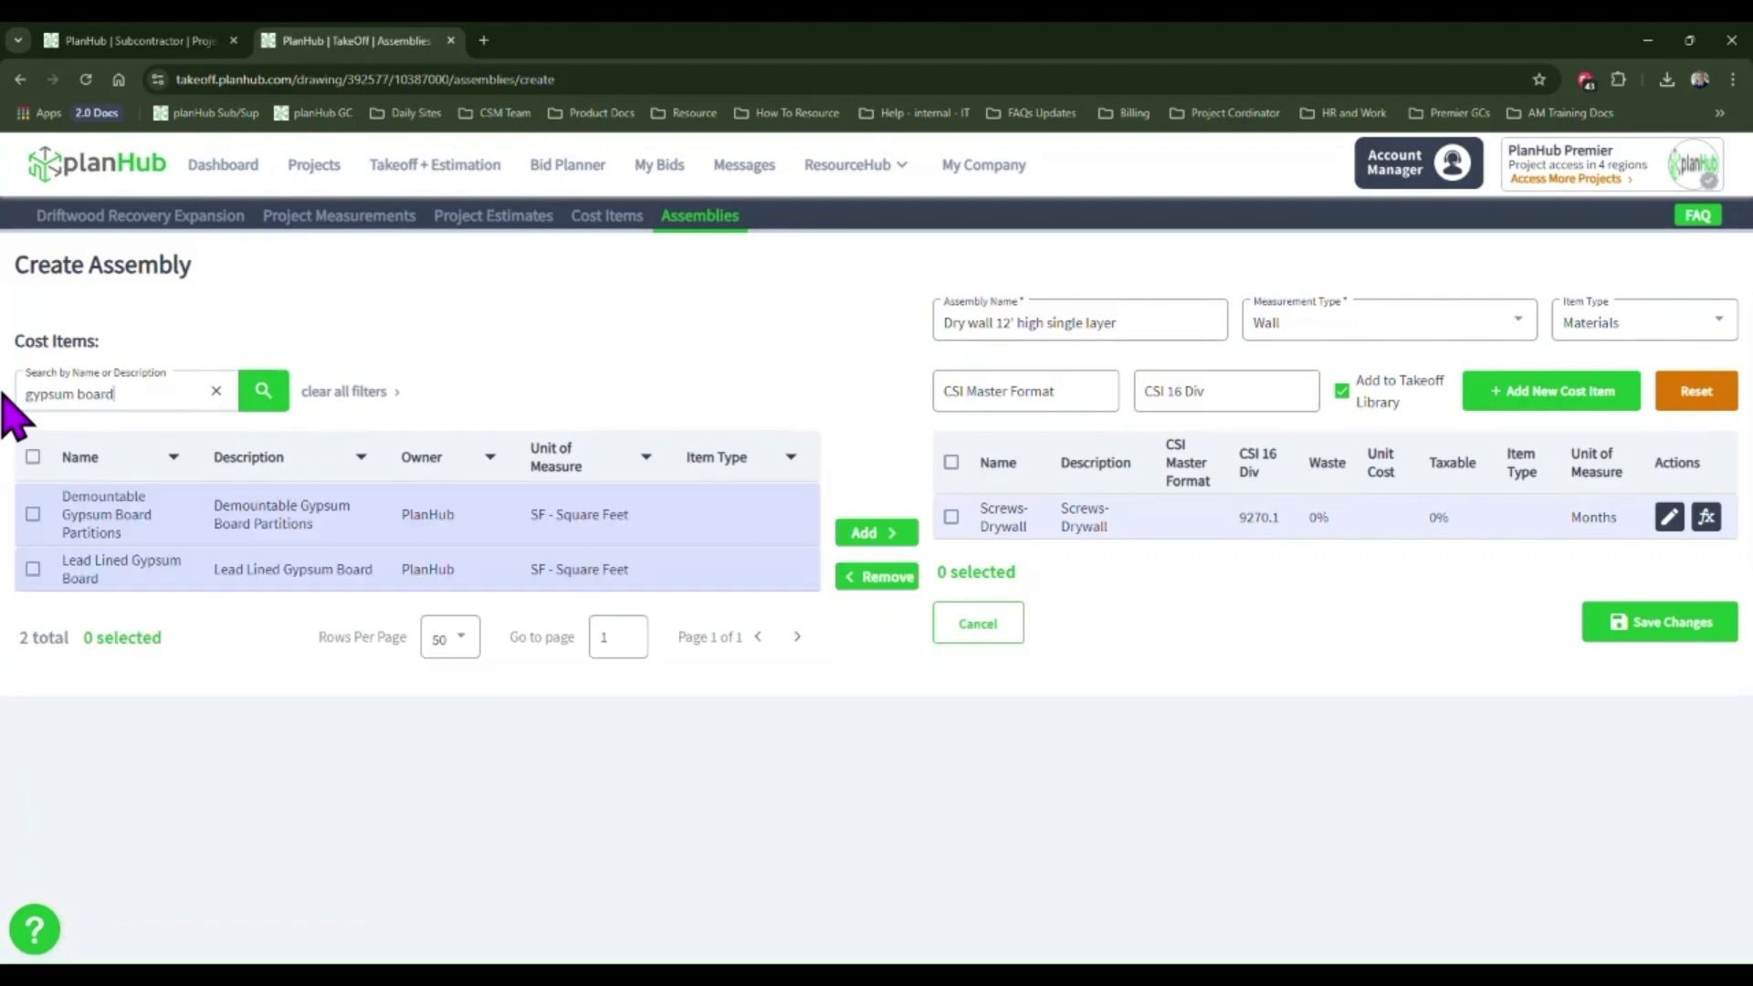
pyautogui.write('drywall wall')
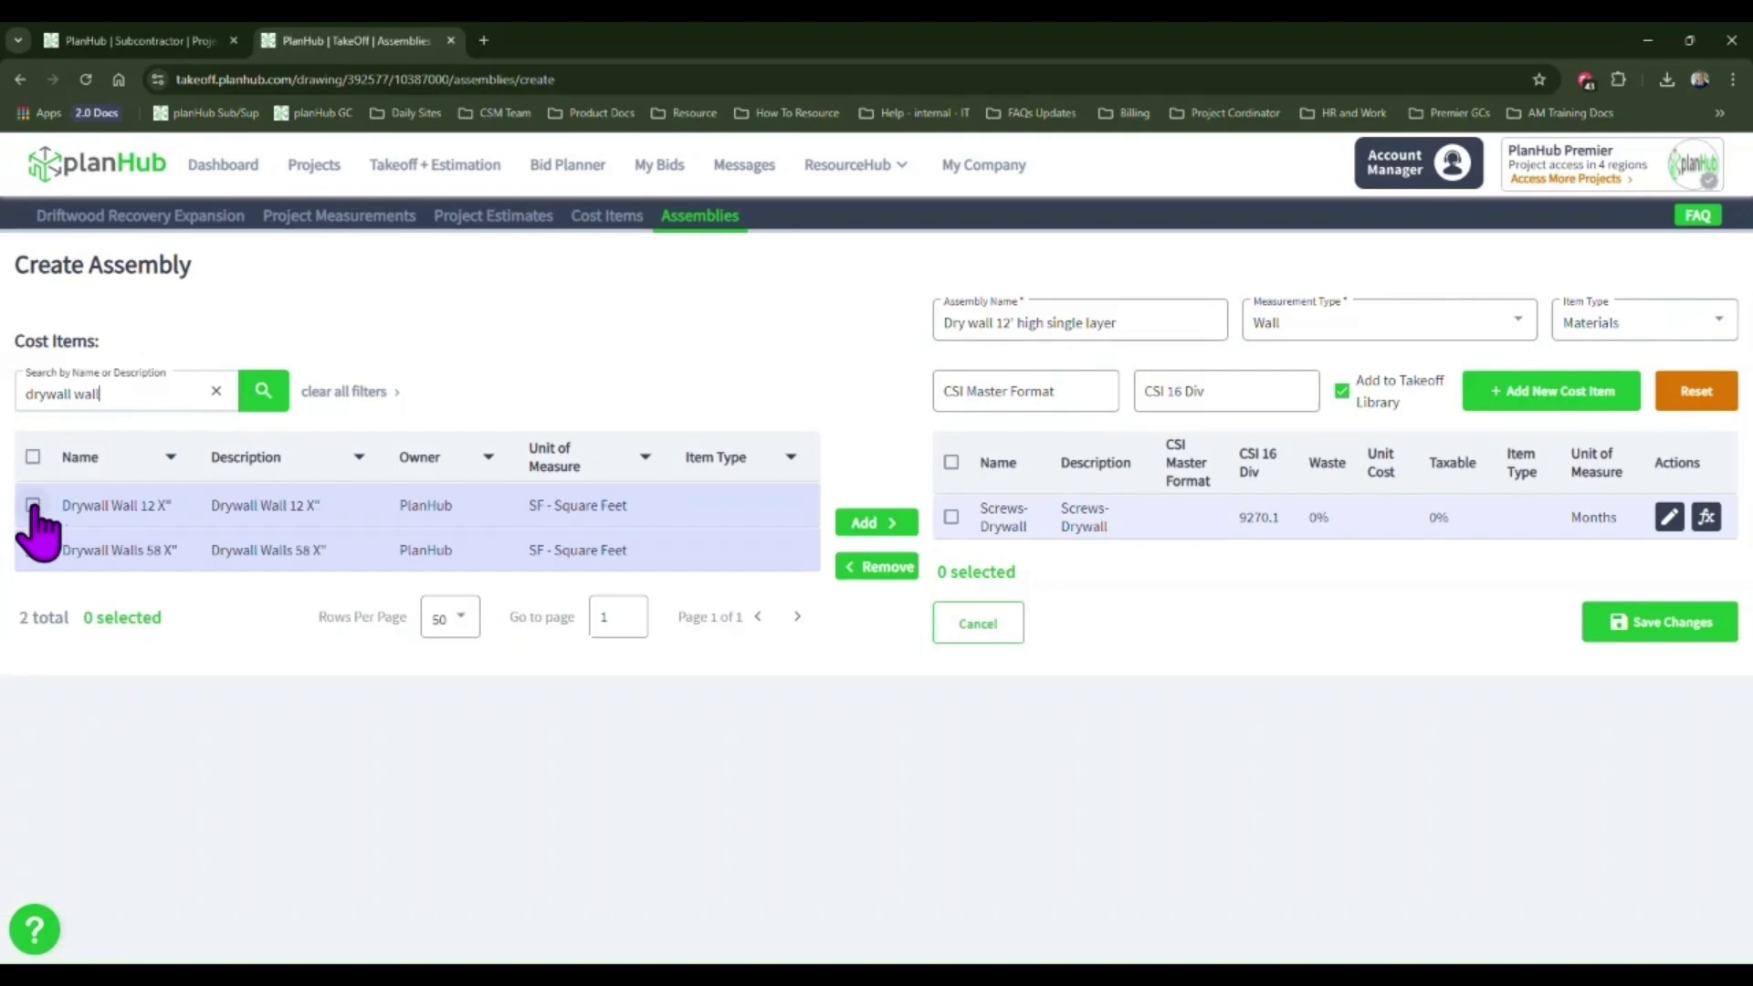
pyautogui.click(33, 504)
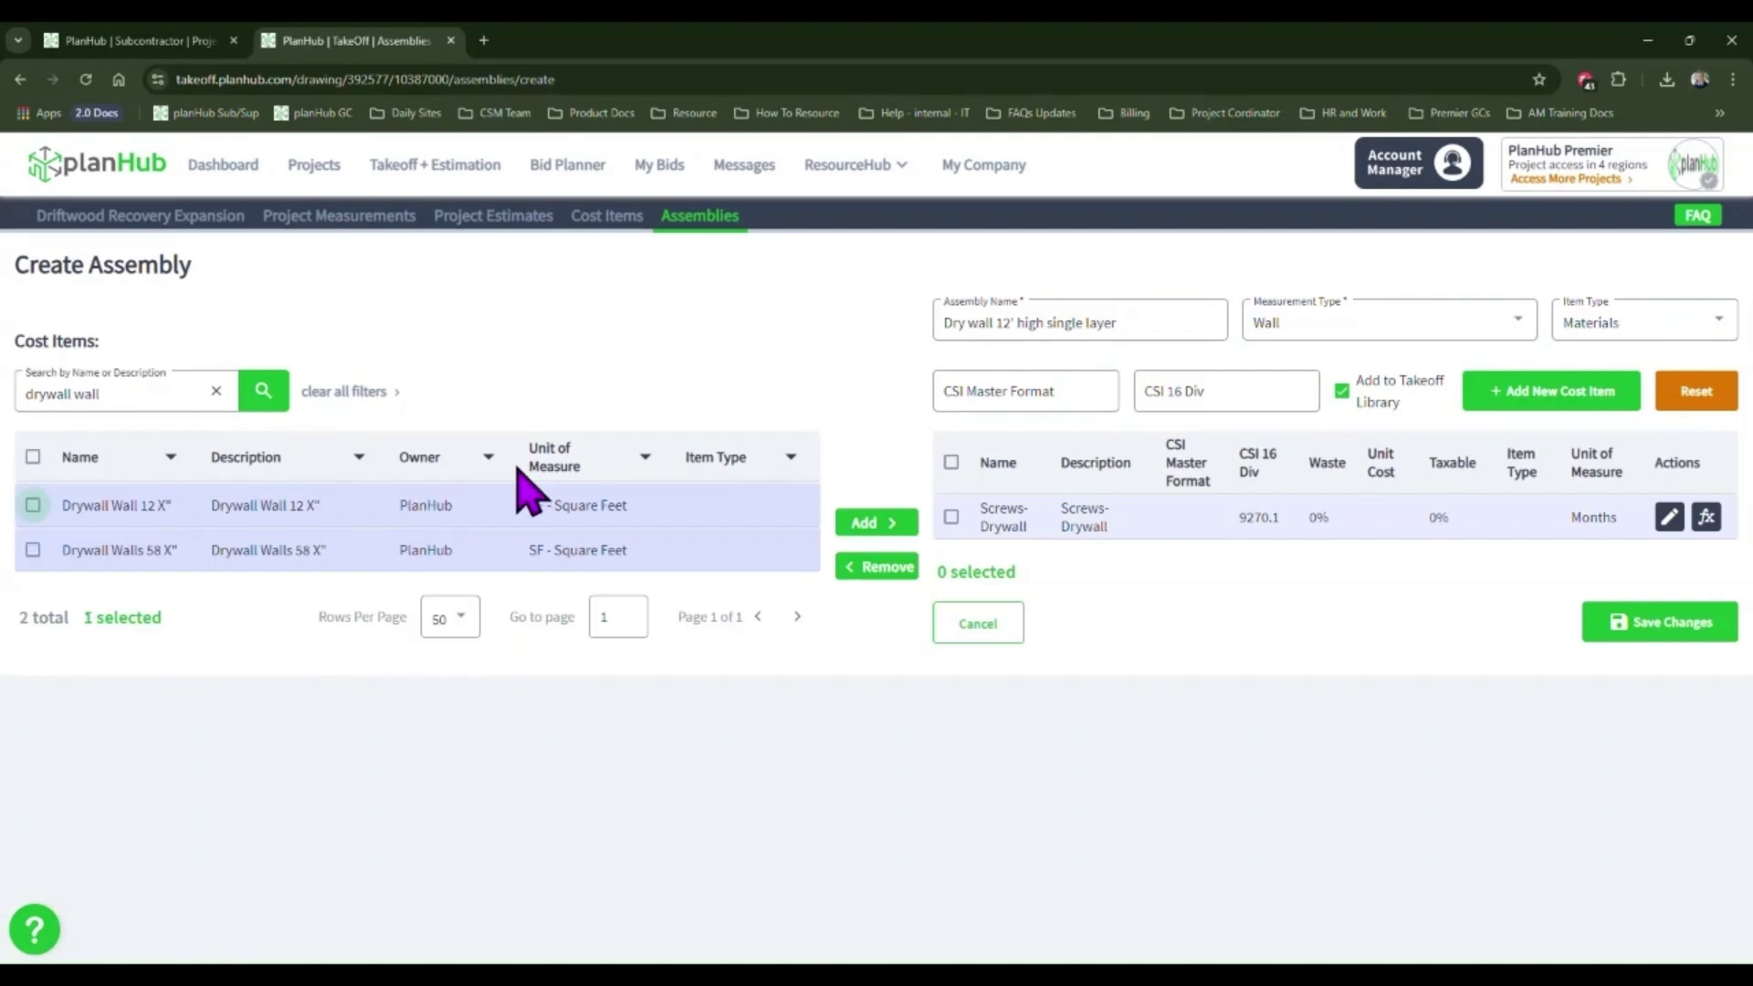
pyautogui.click(893, 533)
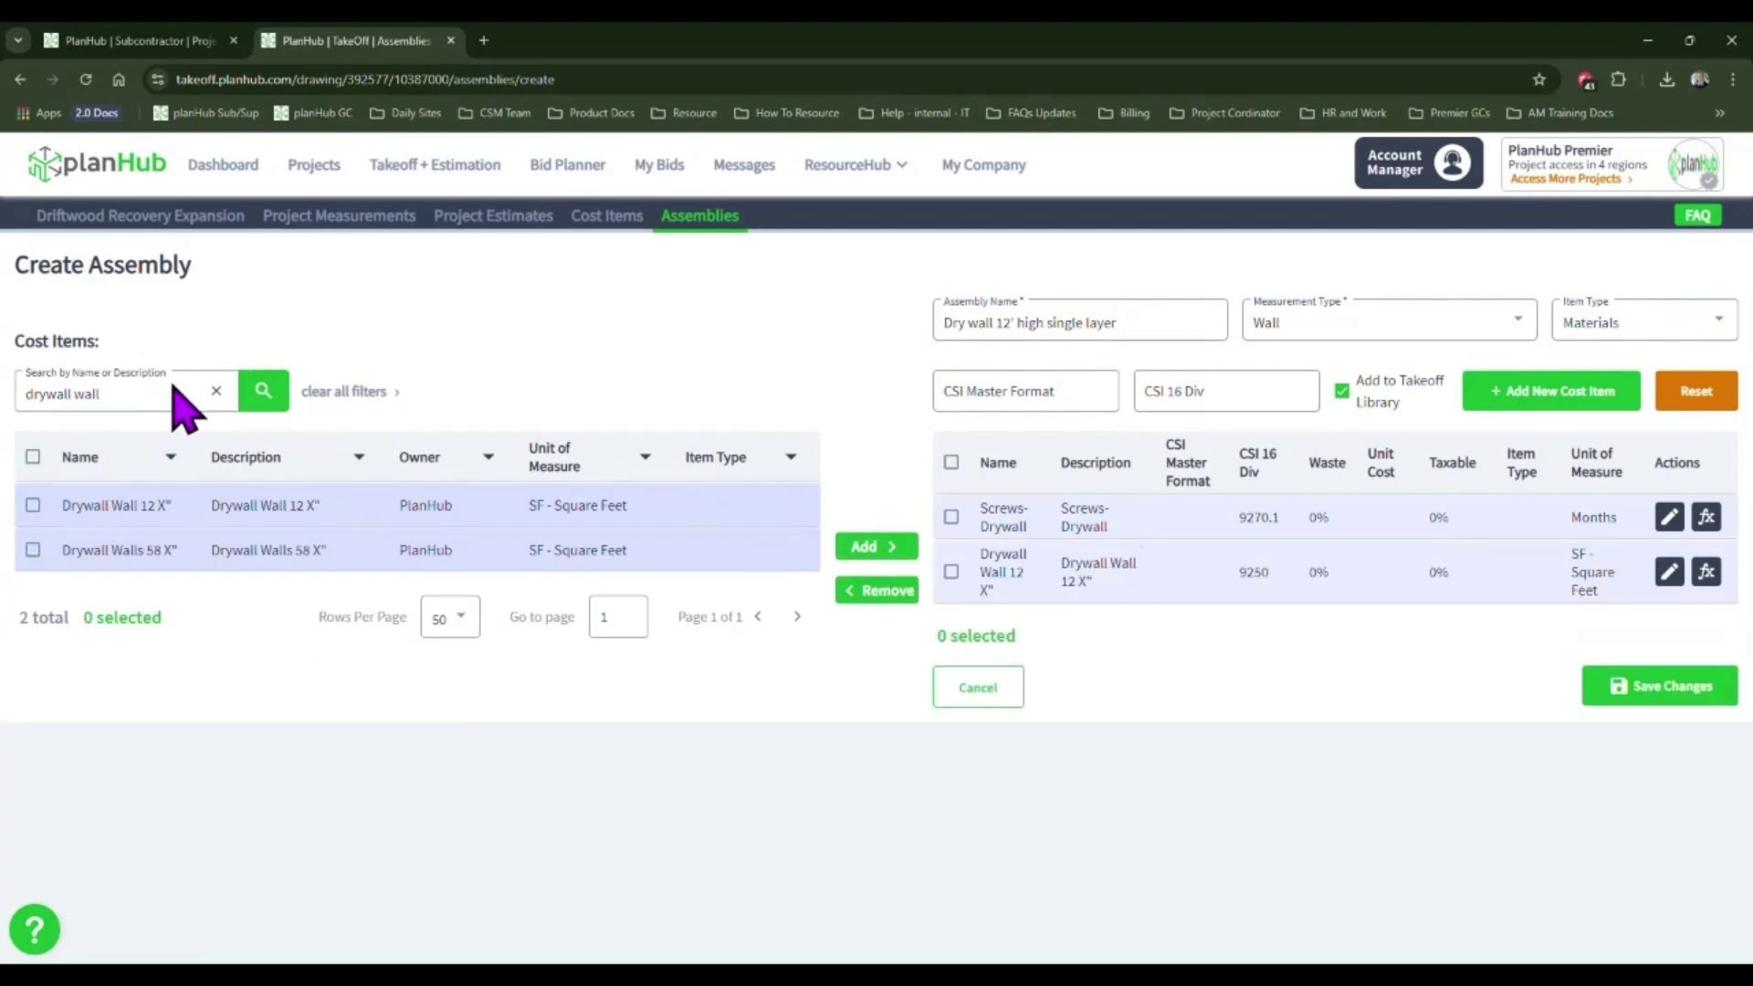
# Step: Add the Joint Tape 500ft Rolls and Joint Compound cost items to the assembly
pyautogui.click(216, 391)
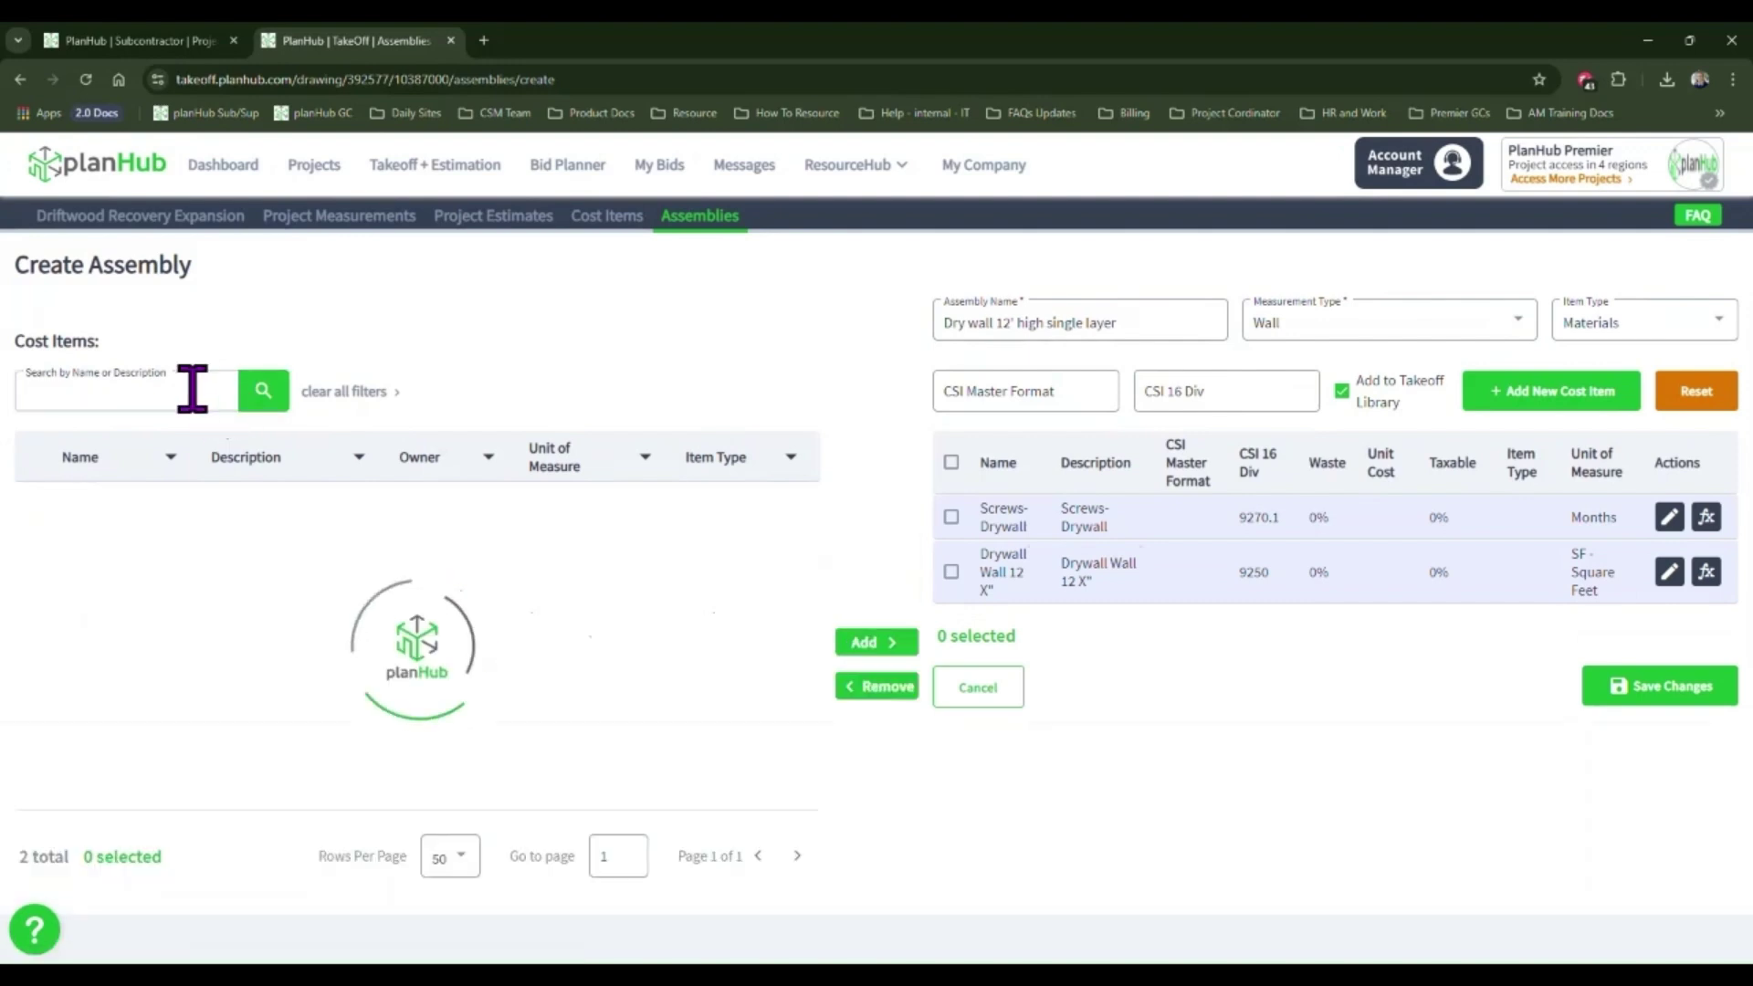
pyautogui.write('joint tape')
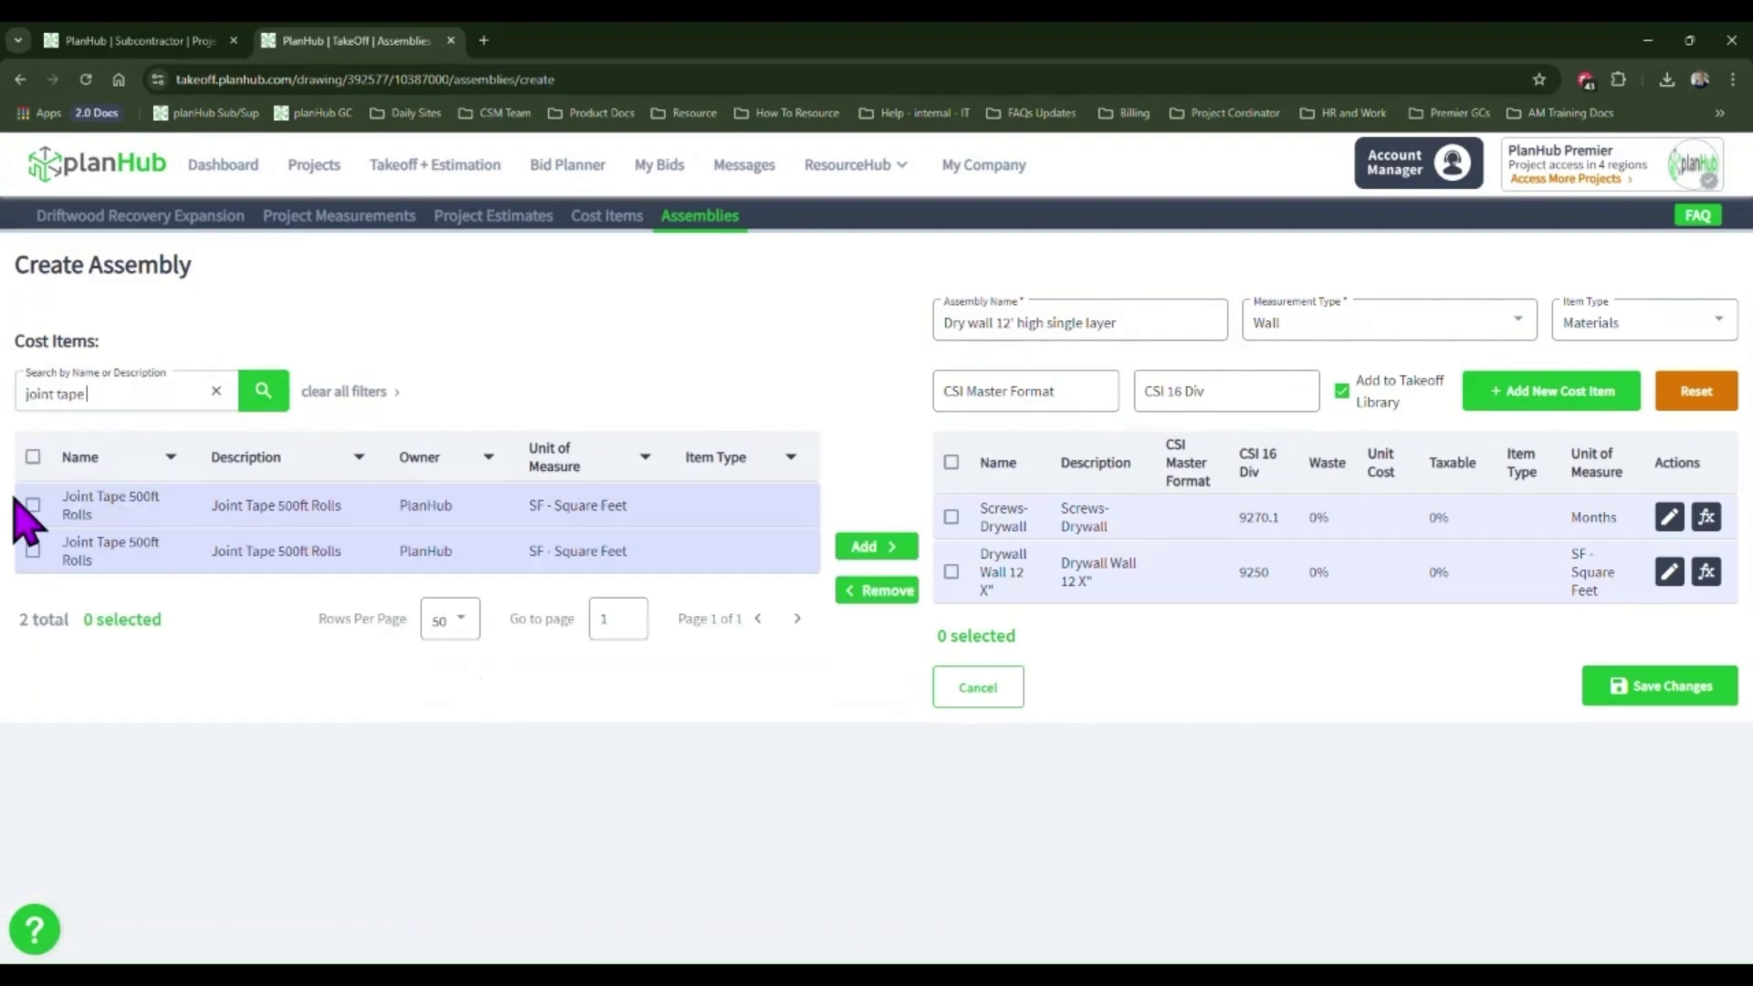
pyautogui.click(33, 505)
pyautogui.click(872, 541)
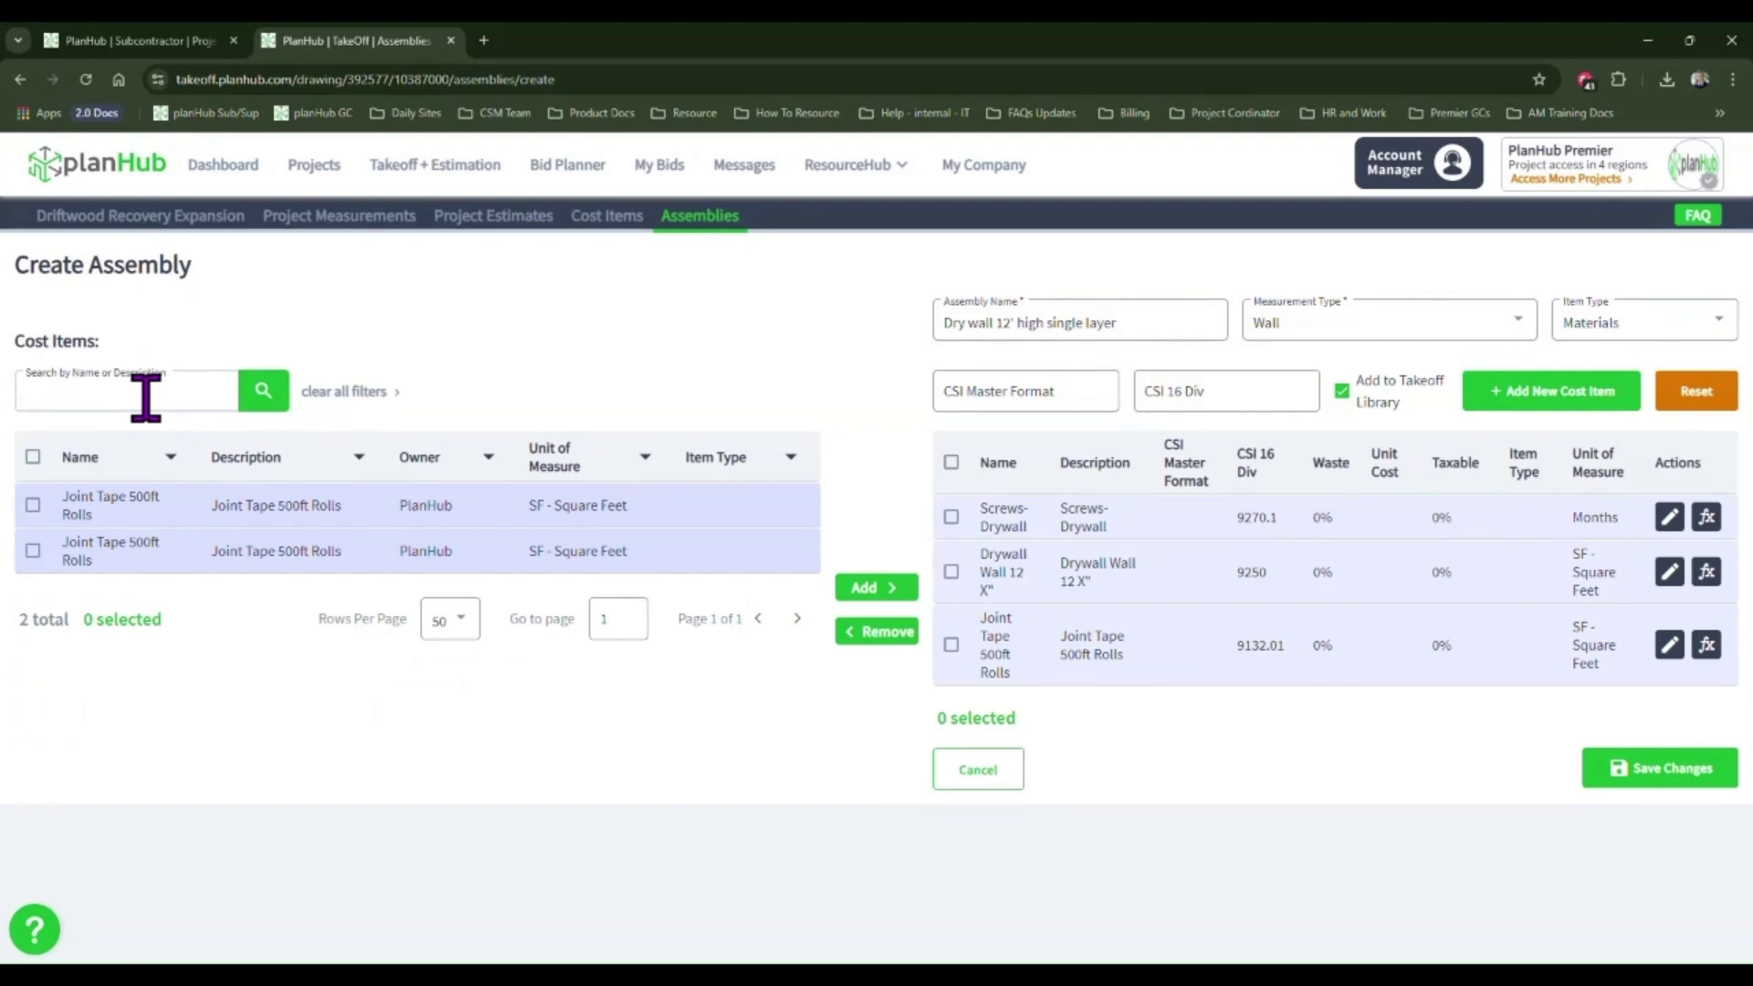
pyautogui.write('und')
pyautogui.click(33, 505)
pyautogui.click(872, 587)
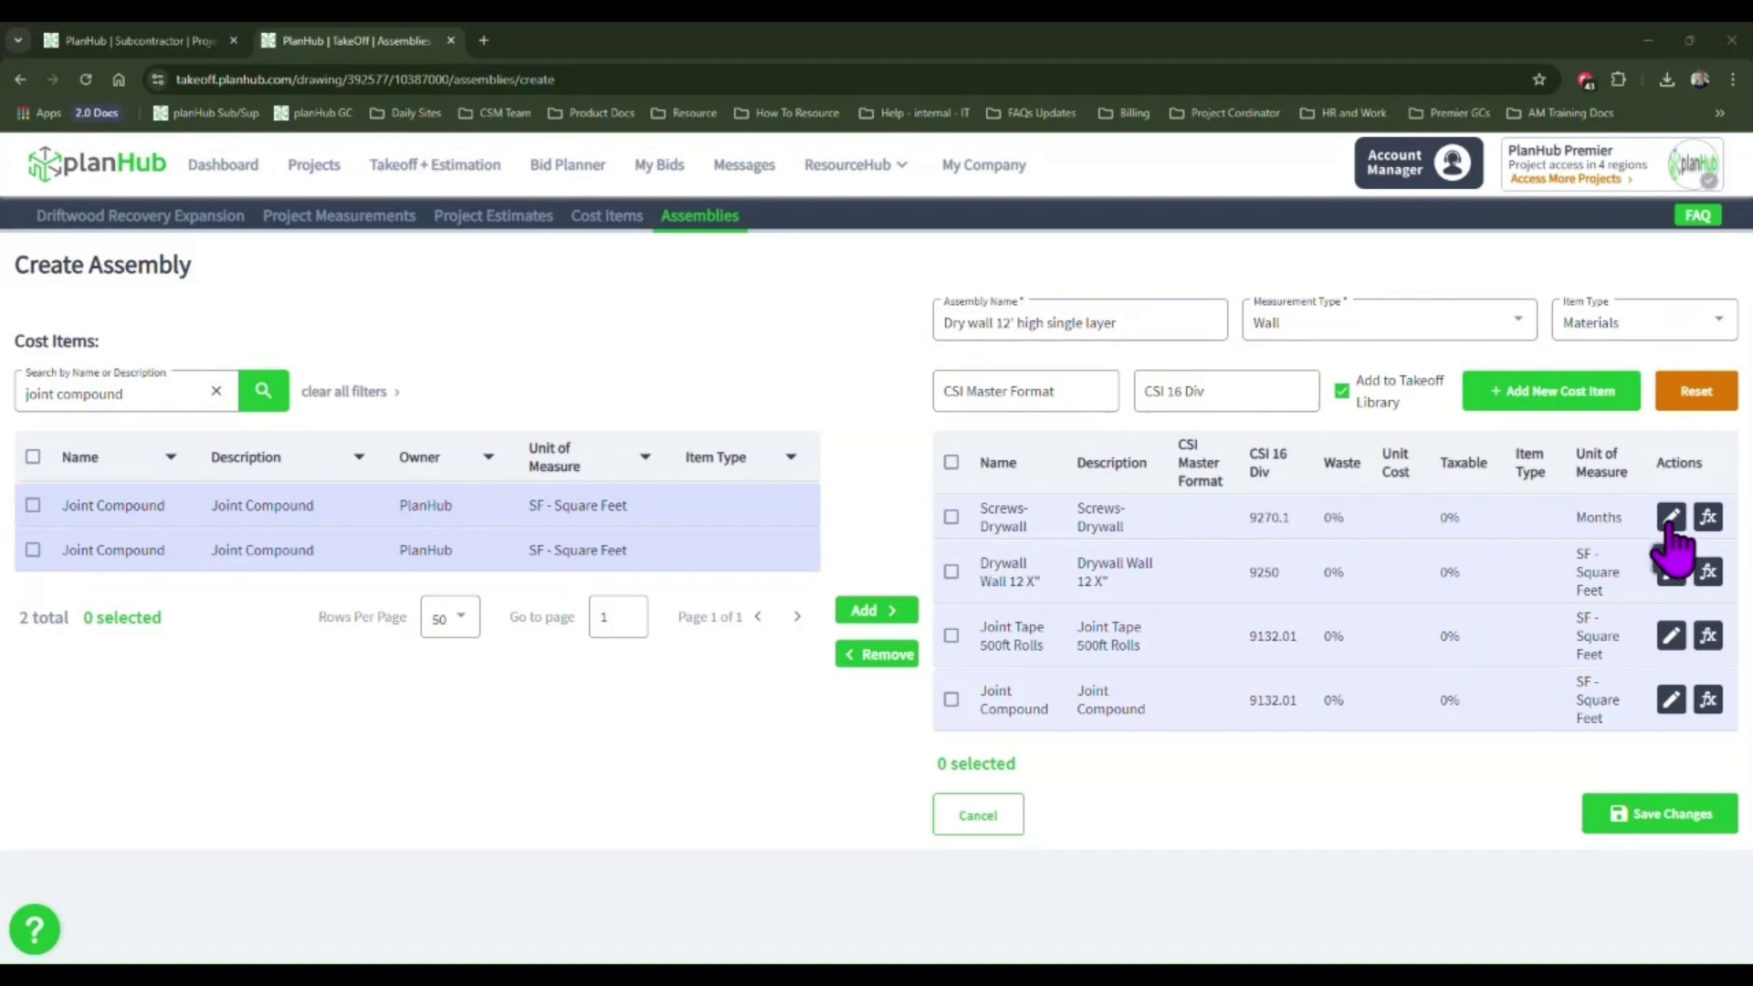
# Step: Add '- 1,000 screws per box' to the Screws- Drywall description and set 15% waste and $58.99 unit cost
pyautogui.click(1671, 518)
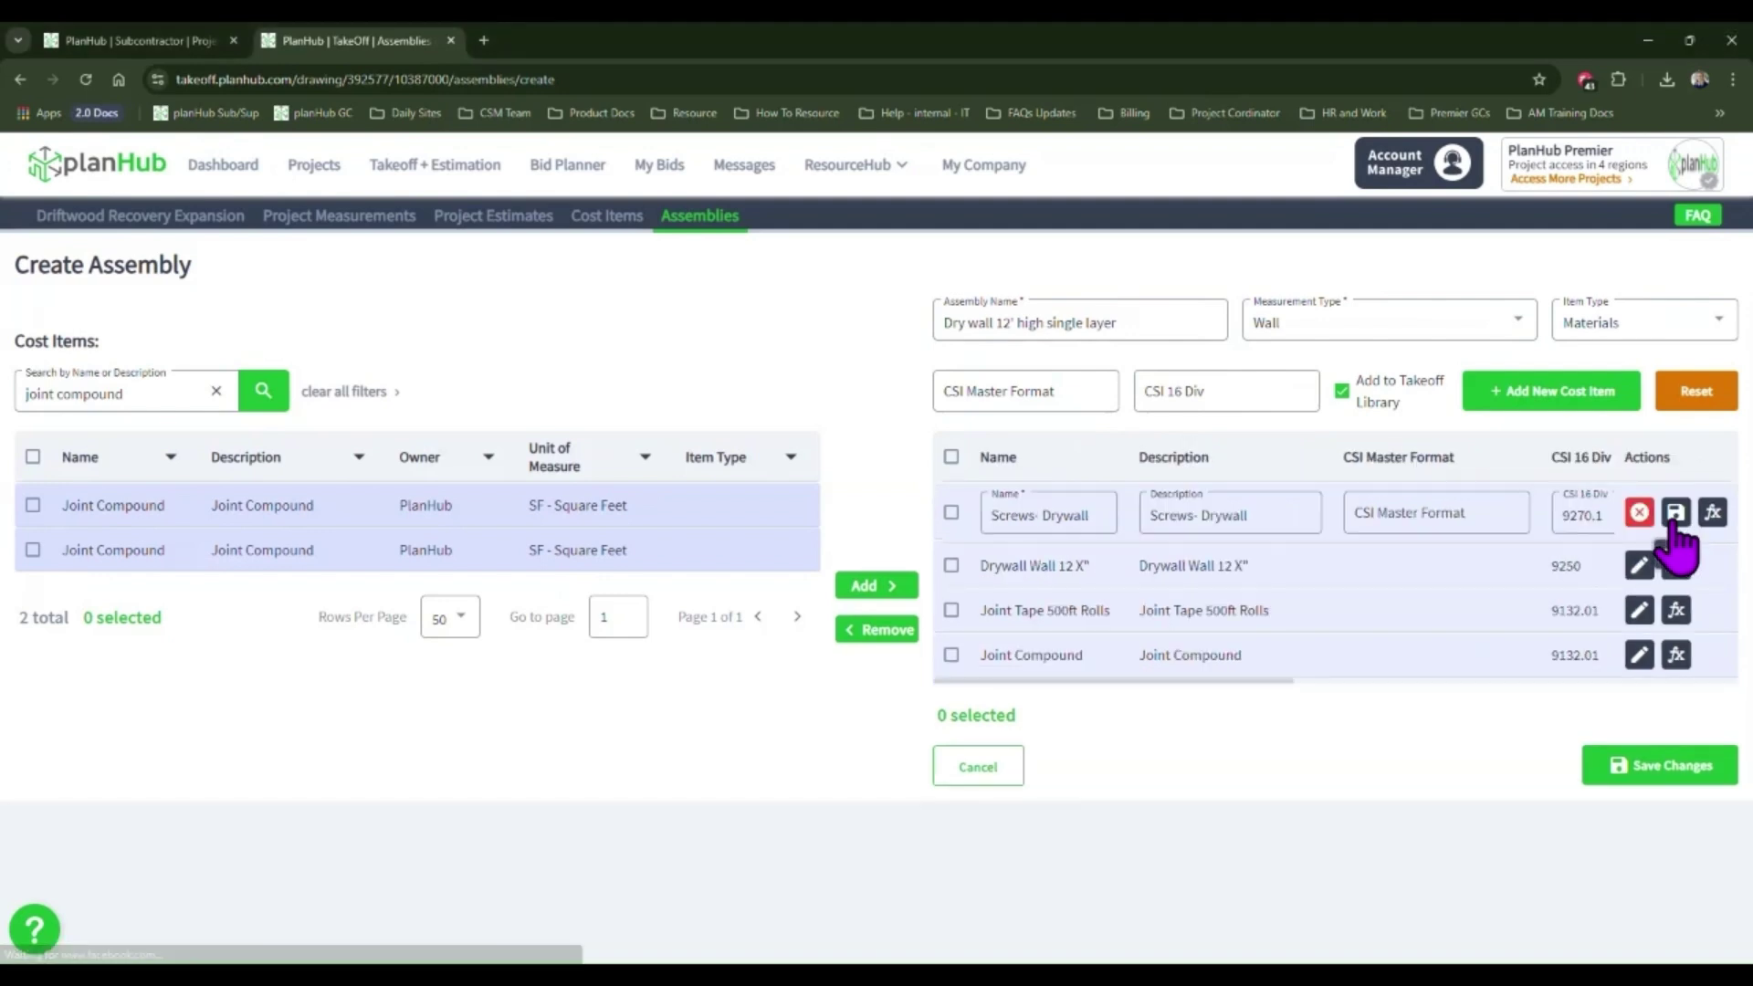
pyautogui.press('Tab')
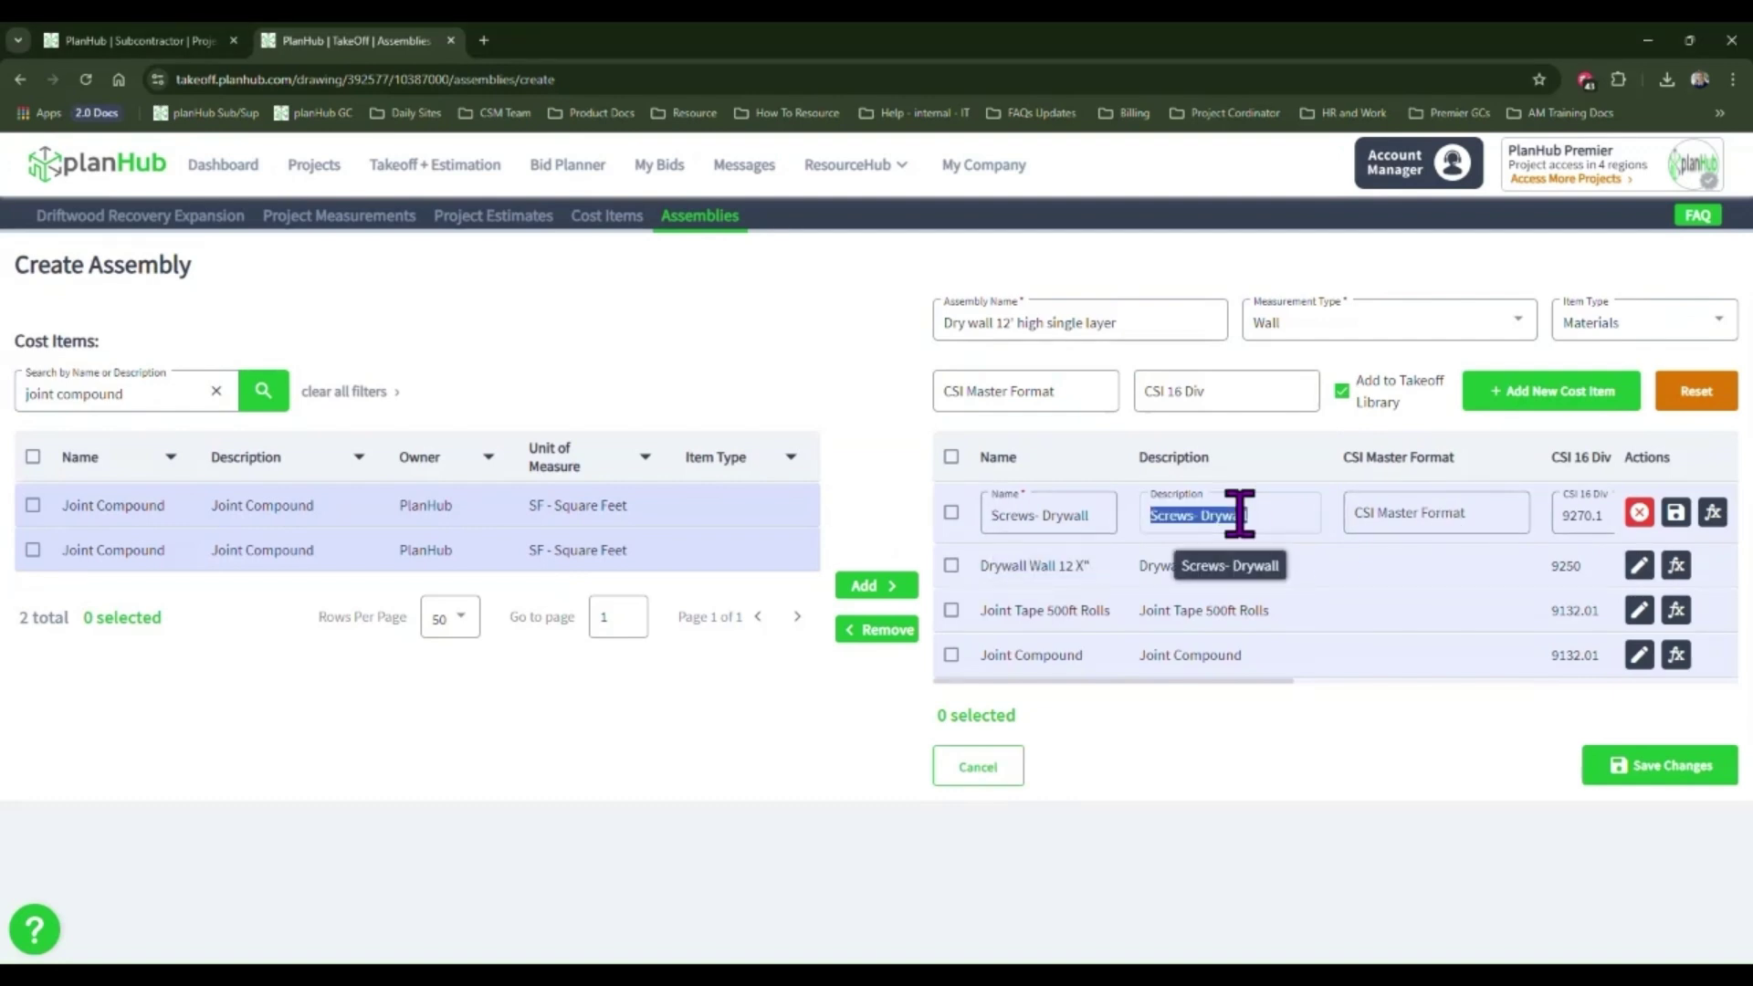
pyautogui.write('64 screws per board')
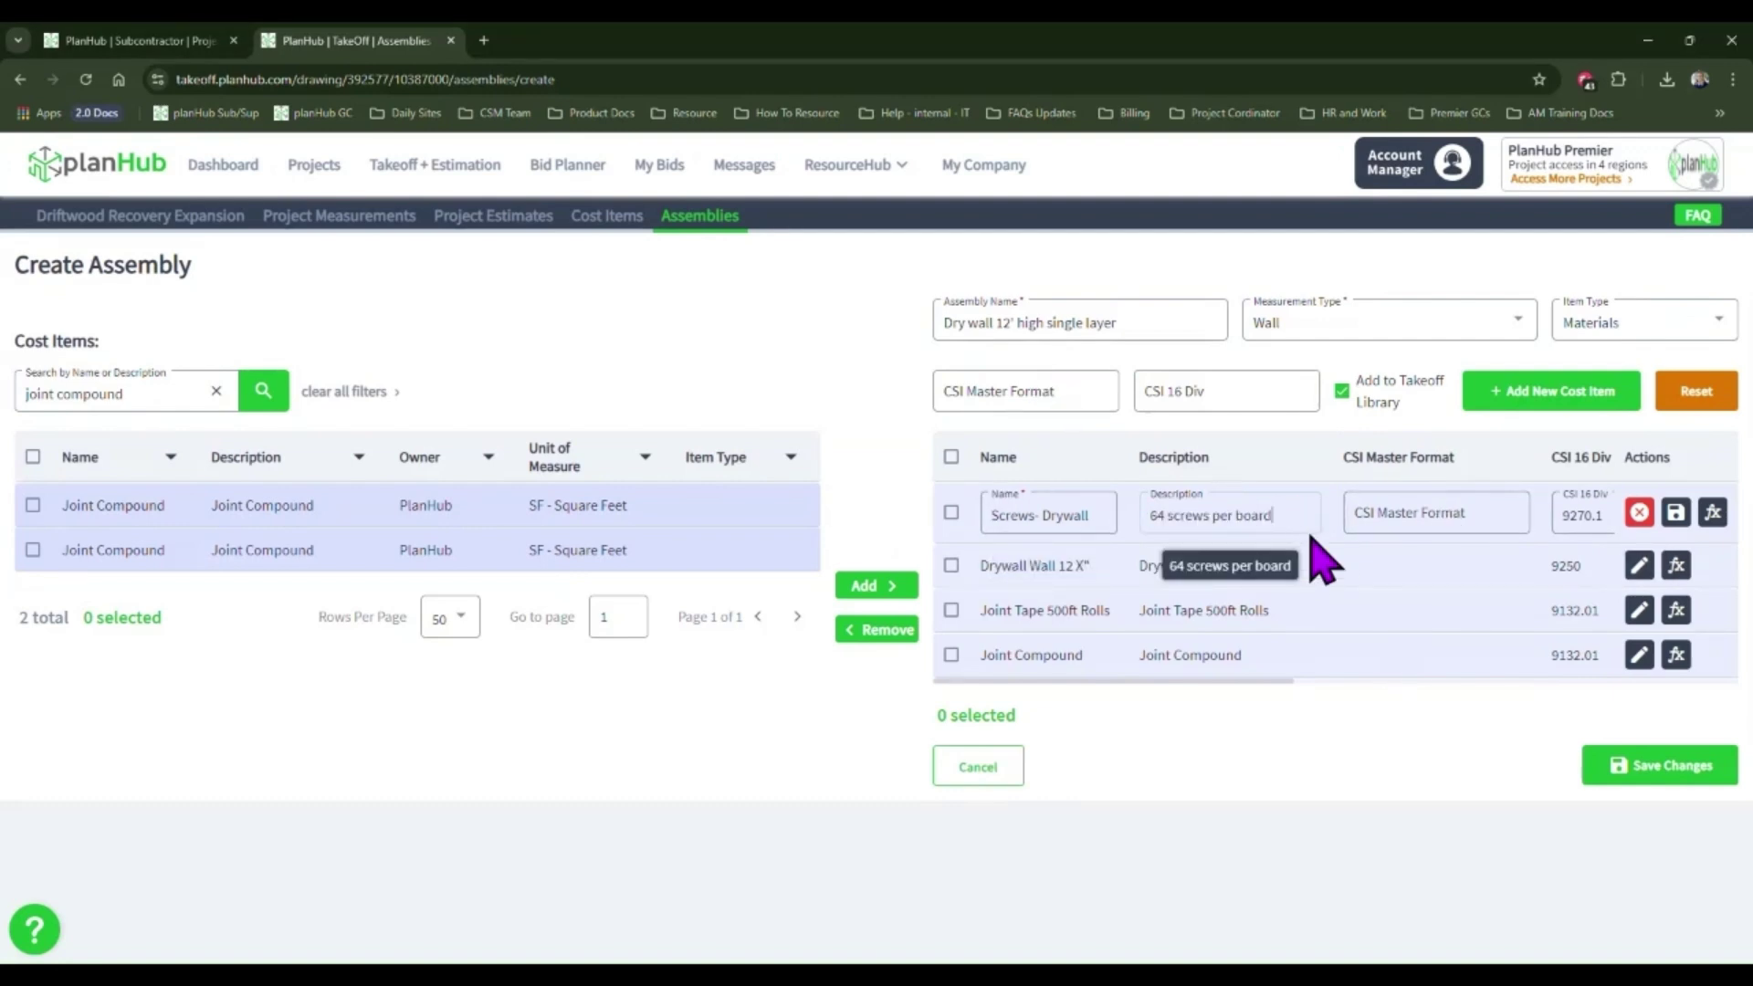
pyautogui.write('- 1,000 s')
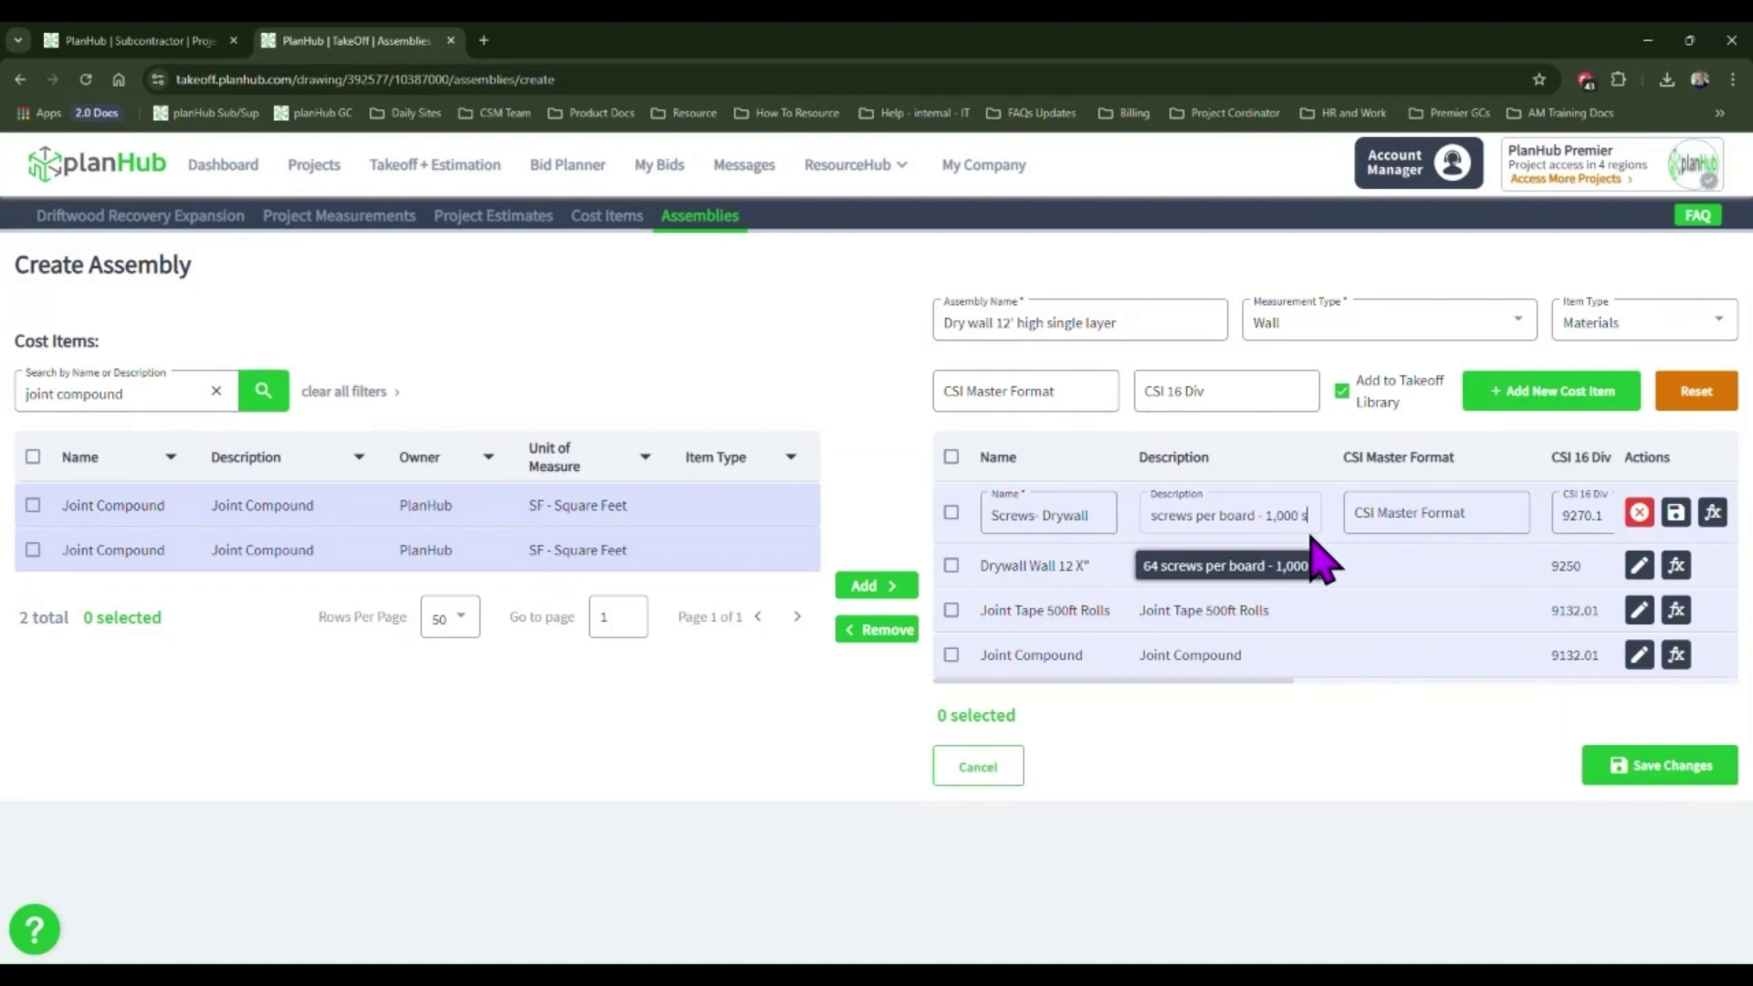
pyautogui.write('crews per box')
pyautogui.moveTo(1178, 681); pyautogui.dragTo(1426, 683)
pyautogui.click(1330, 508)
pyautogui.write('15')
pyautogui.click(1360, 513)
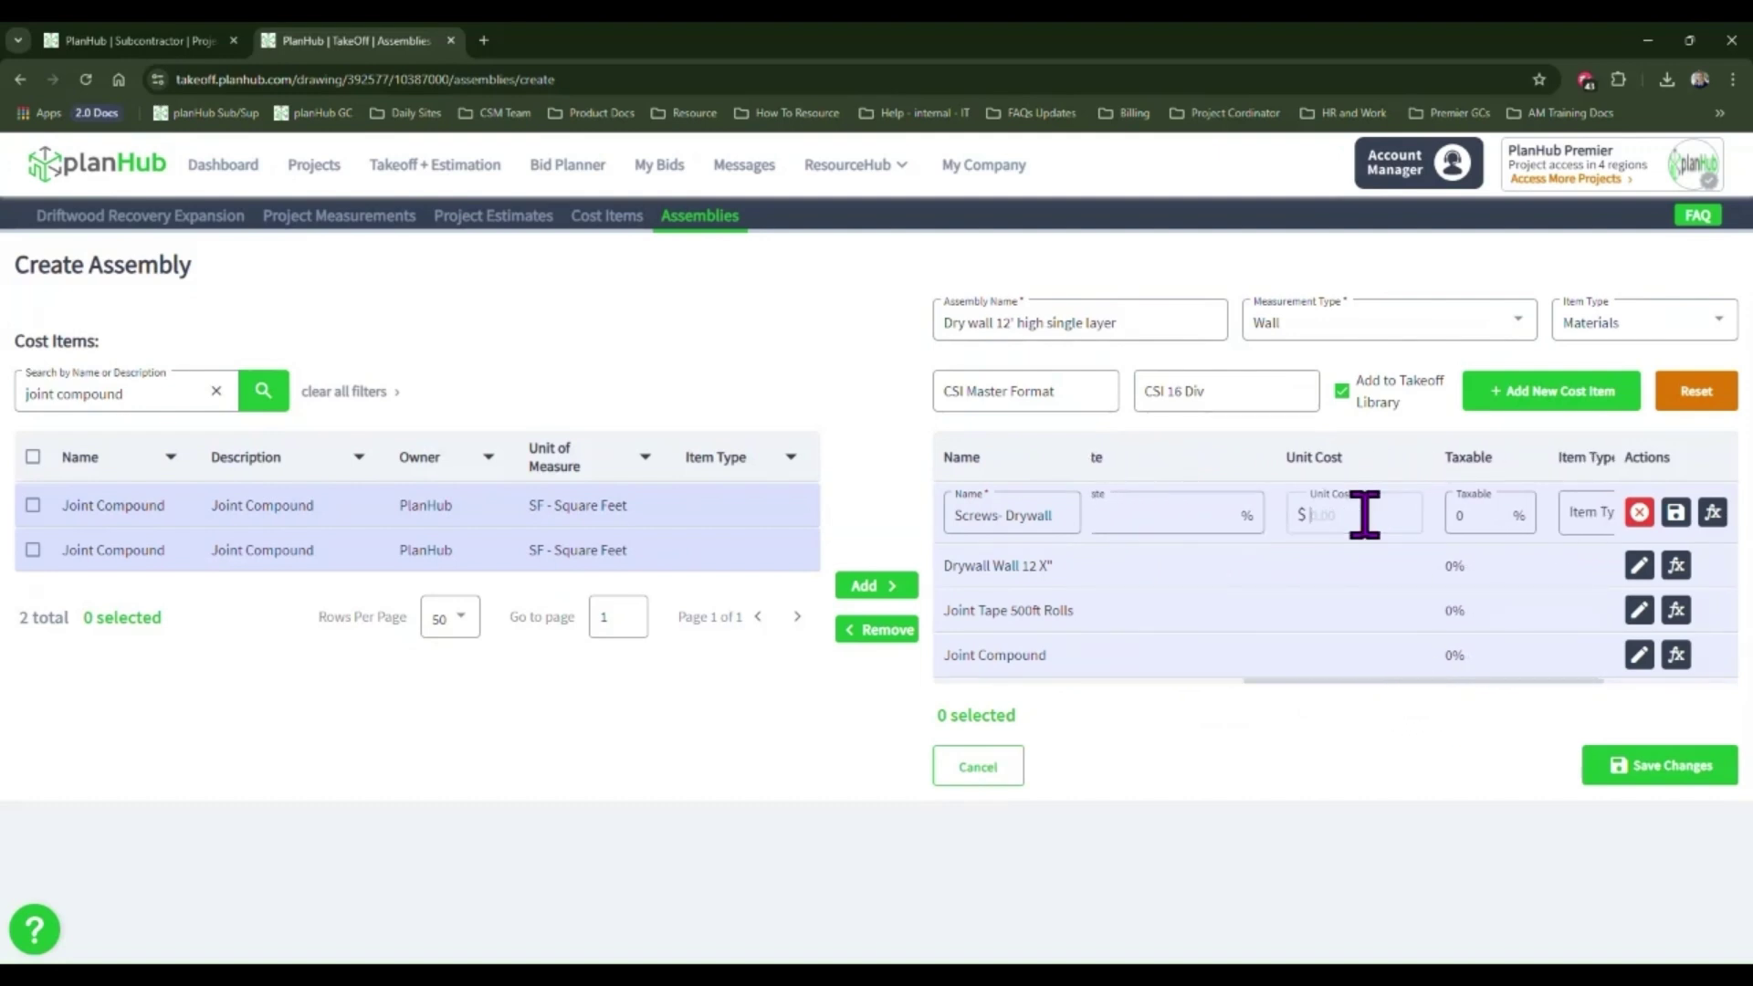
pyautogui.write('58.99')
pyautogui.moveTo(1405, 680); pyautogui.dragTo(1471, 680)
# Step: Make the screws 8.75% taxable Materials measured in Boxes, and save the row
pyautogui.click(1341, 513)
pyautogui.press('BackSpace')
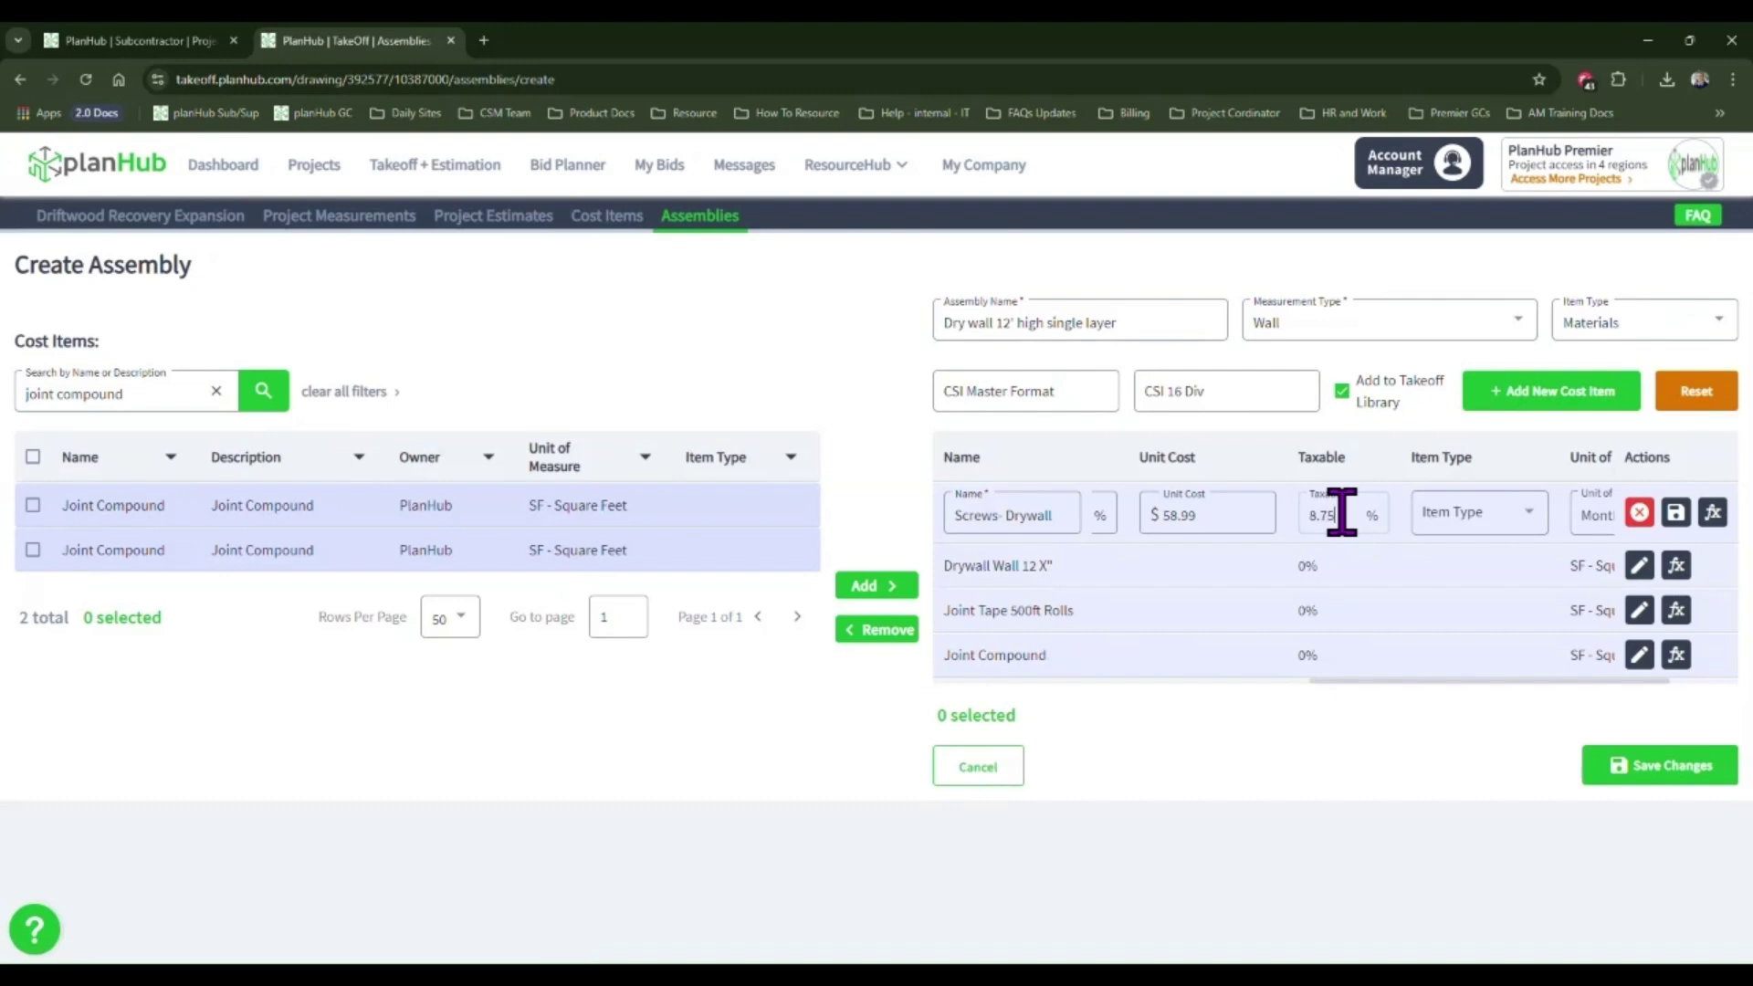
pyautogui.click(1497, 514)
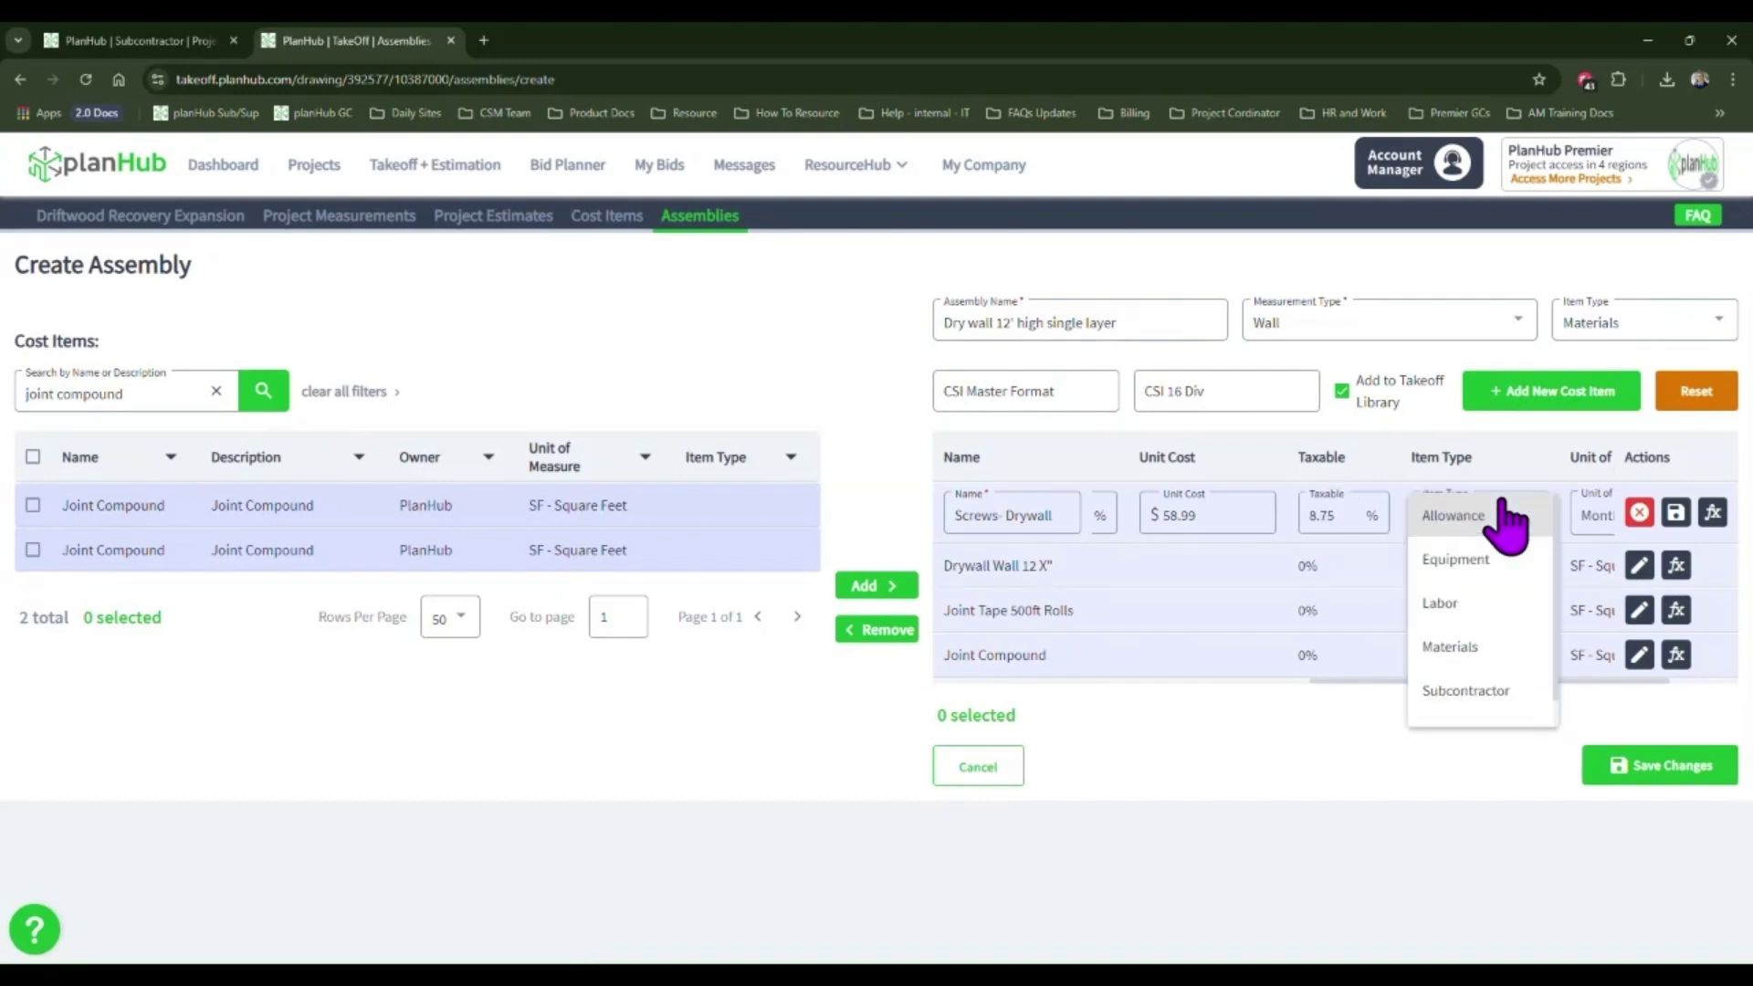
pyautogui.click(1490, 646)
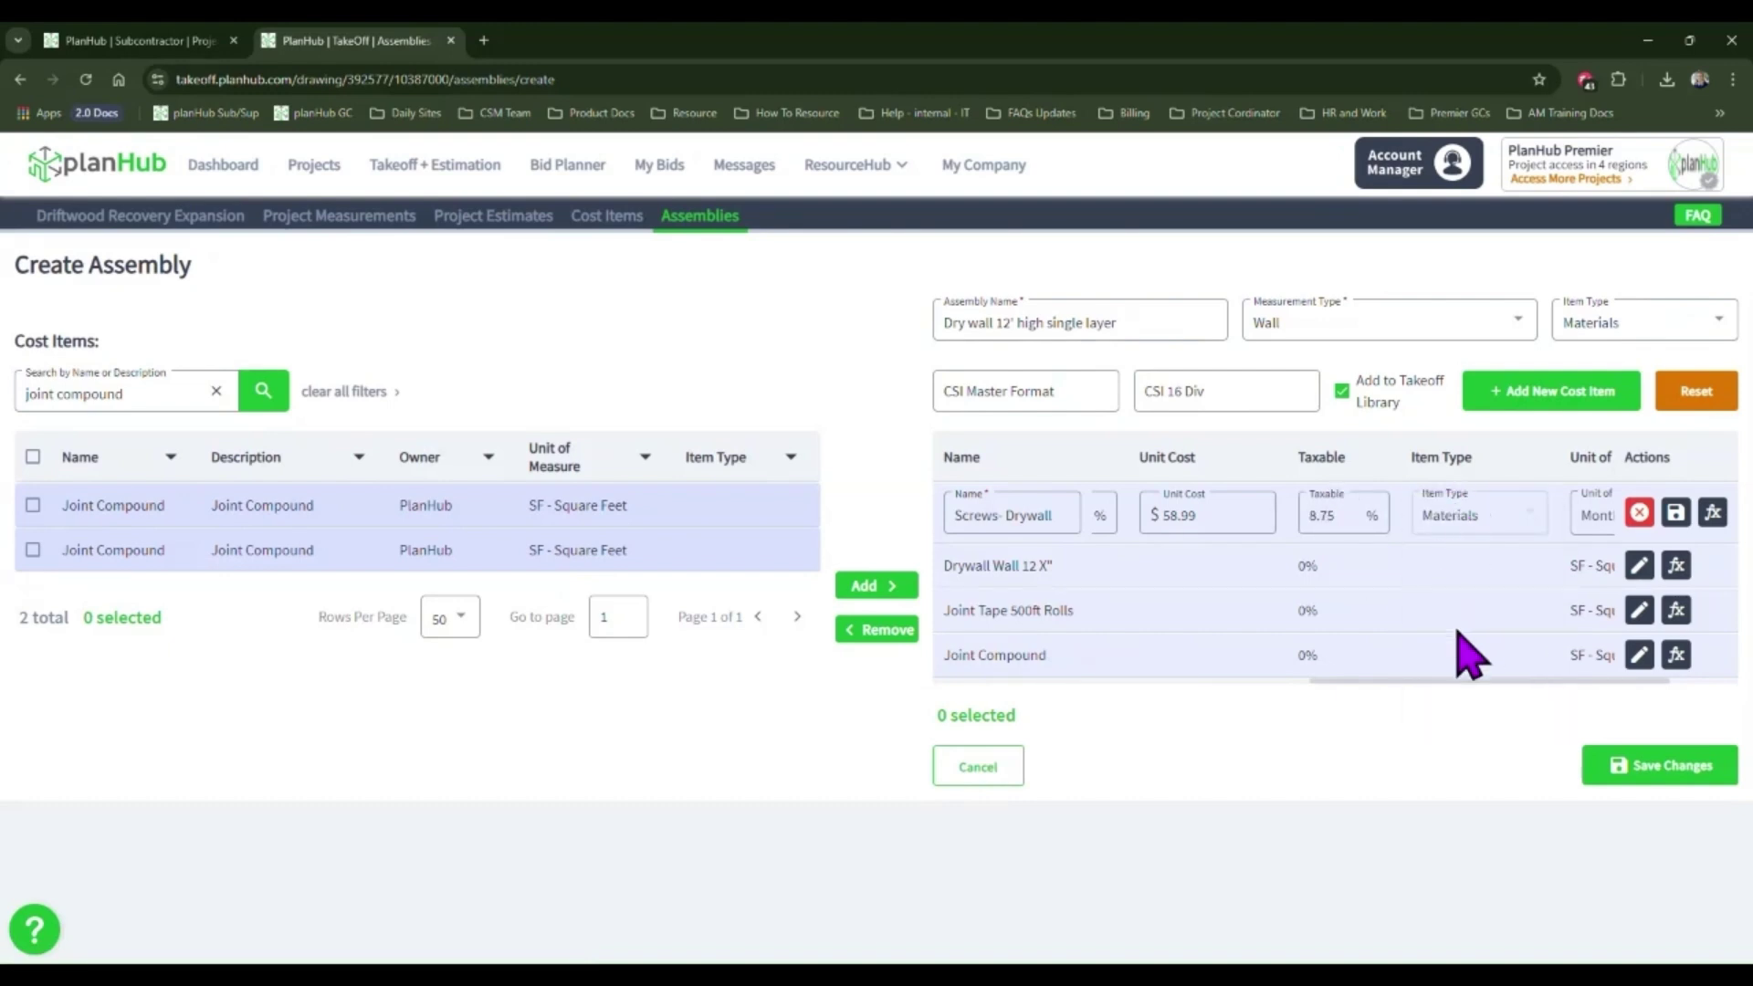
pyautogui.moveTo(1467, 682); pyautogui.dragTo(1585, 683)
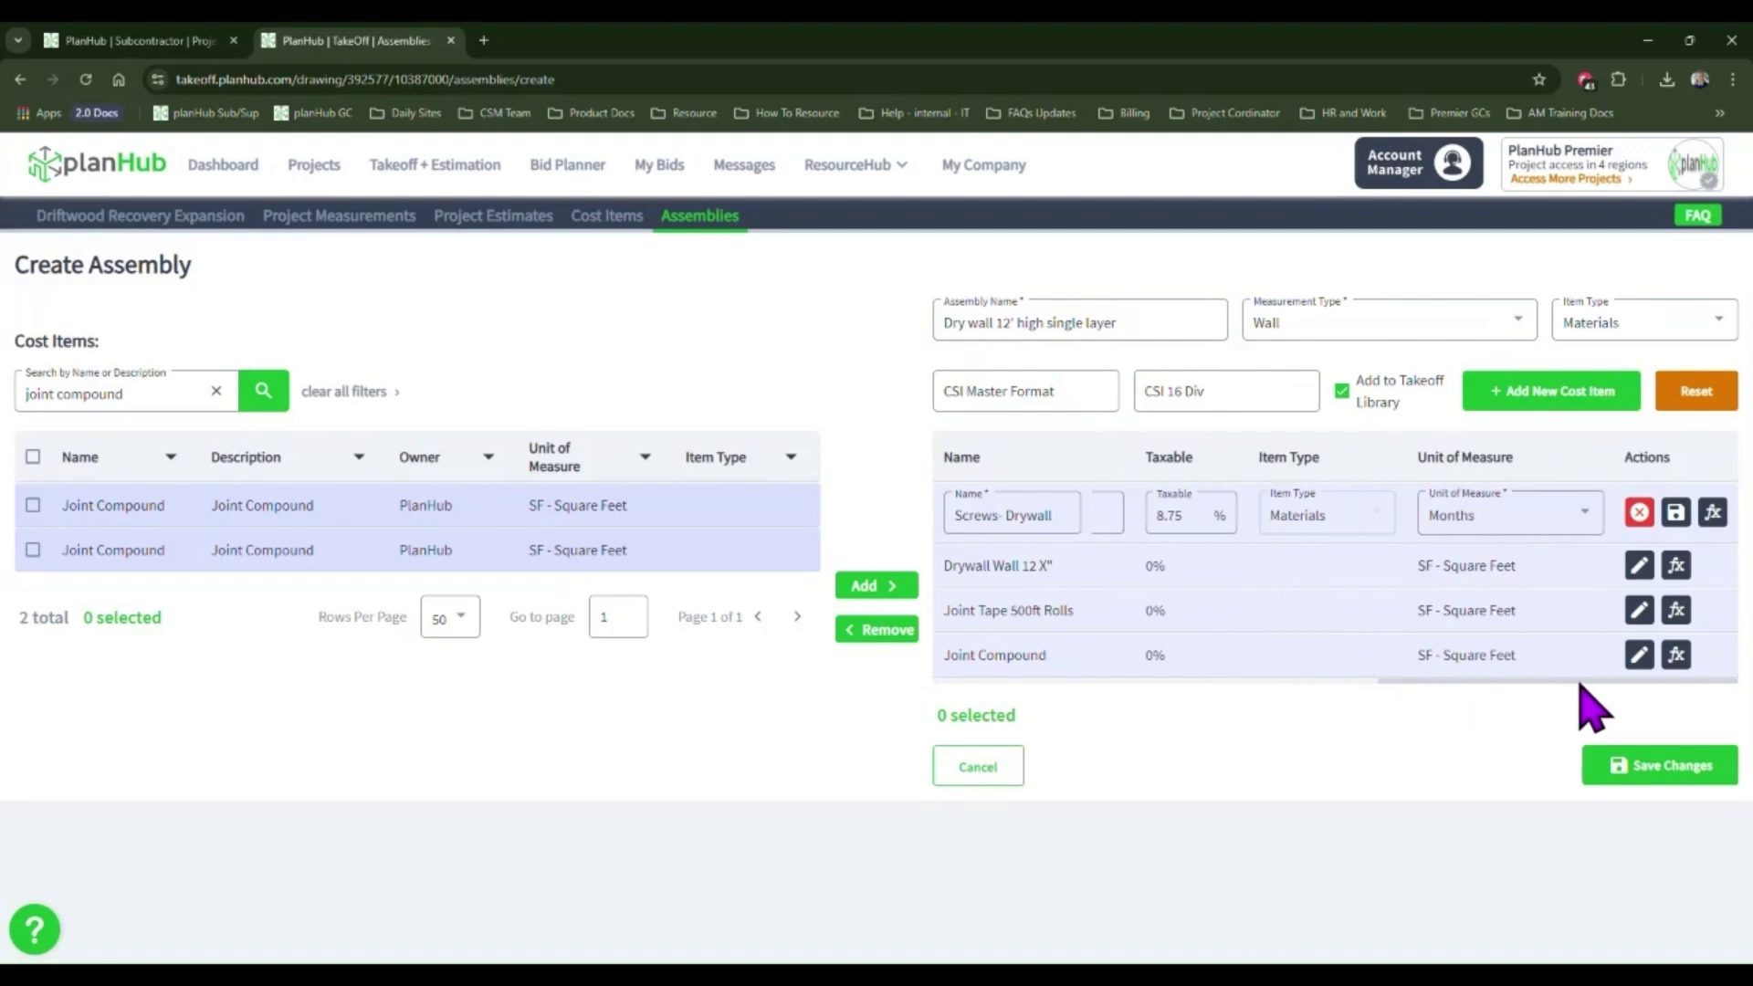
pyautogui.click(1570, 518)
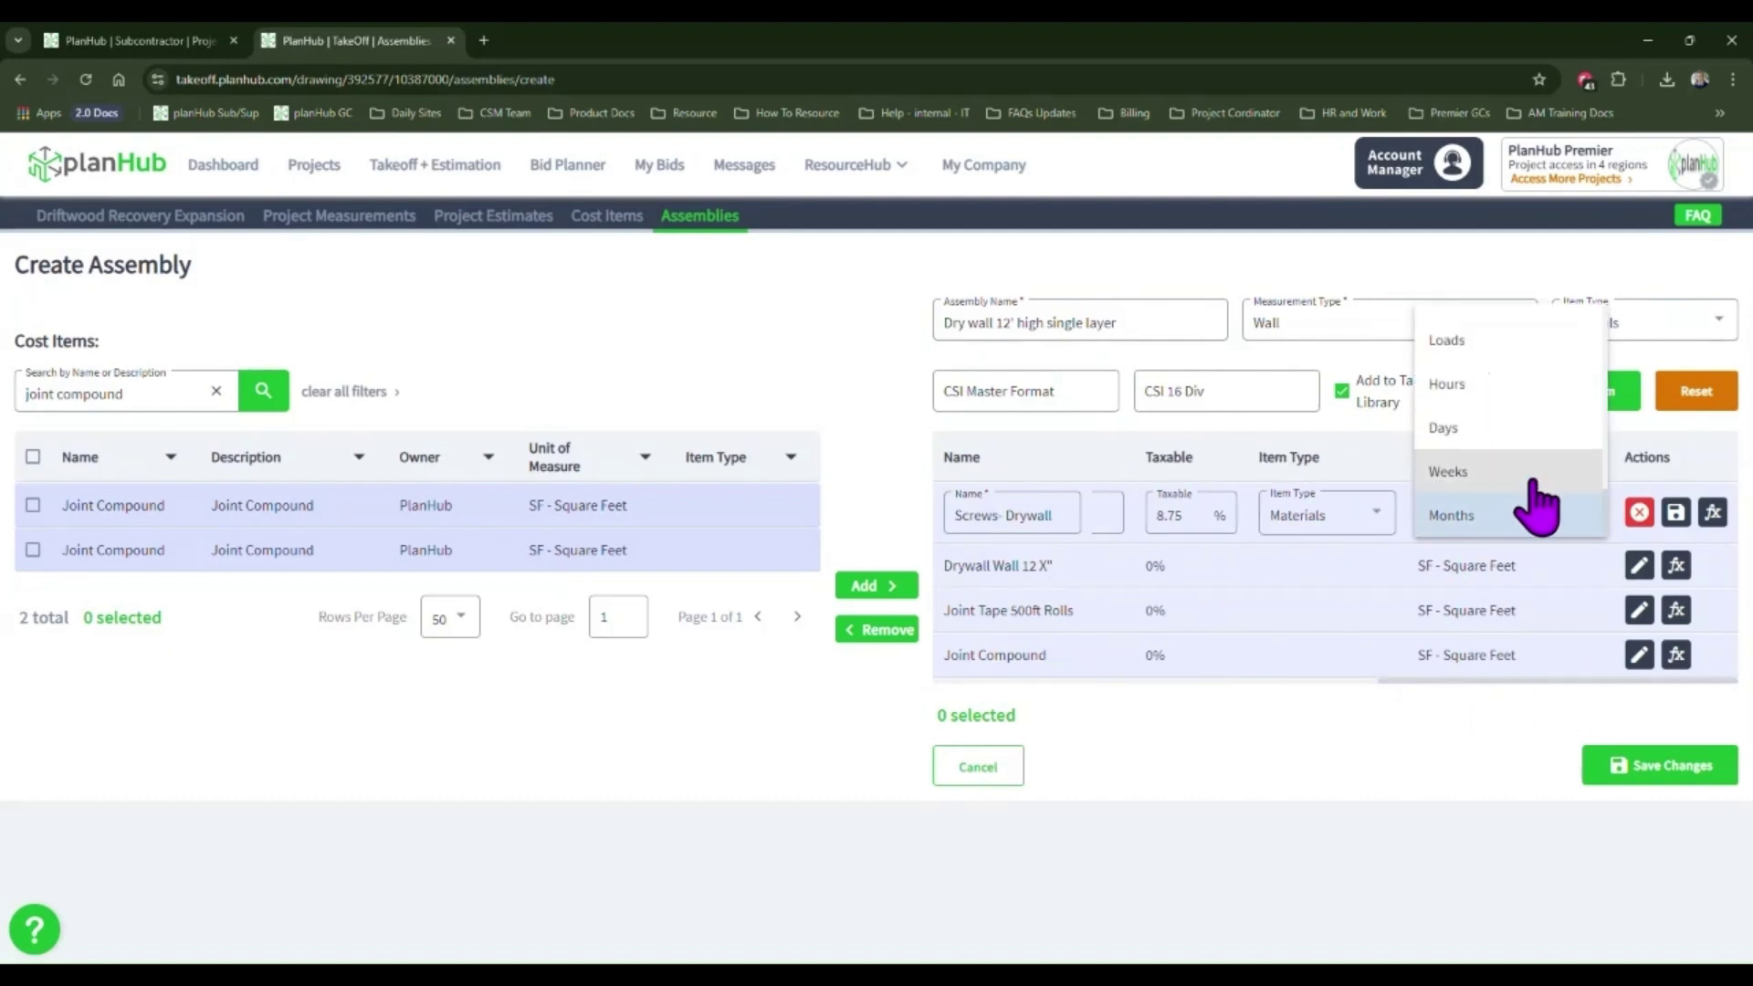
pyautogui.scroll(4, 1502, 521)
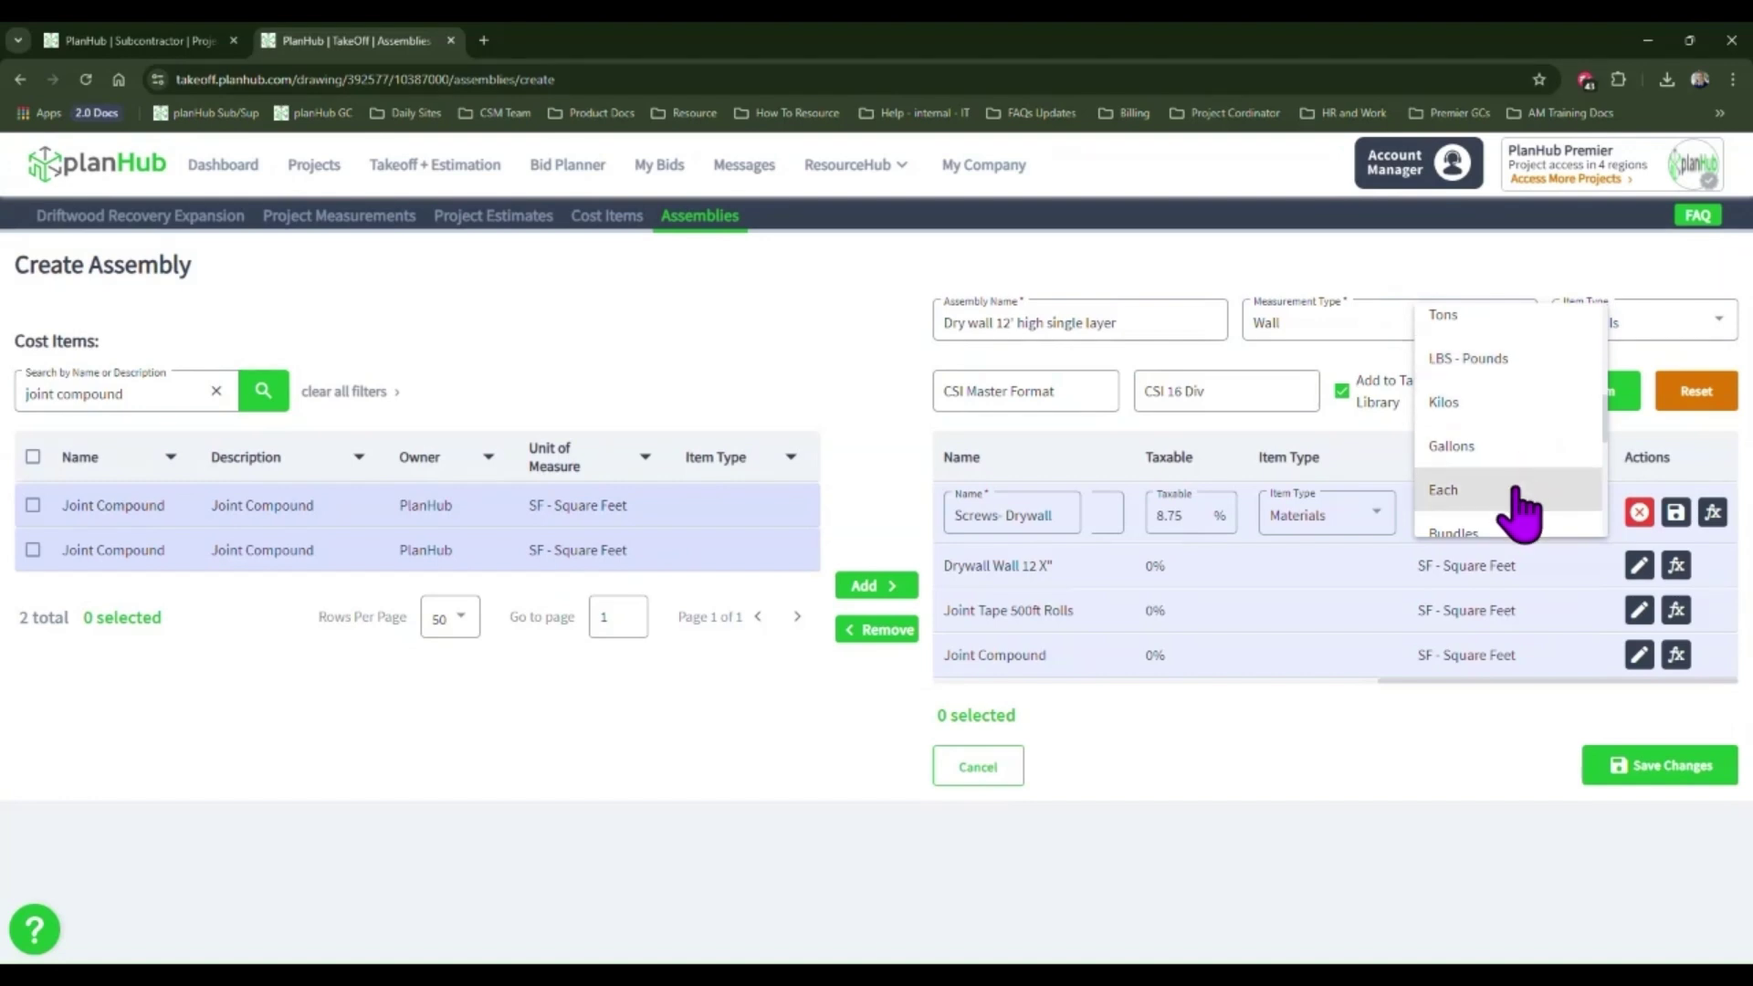
pyautogui.scroll(-3, 1517, 497)
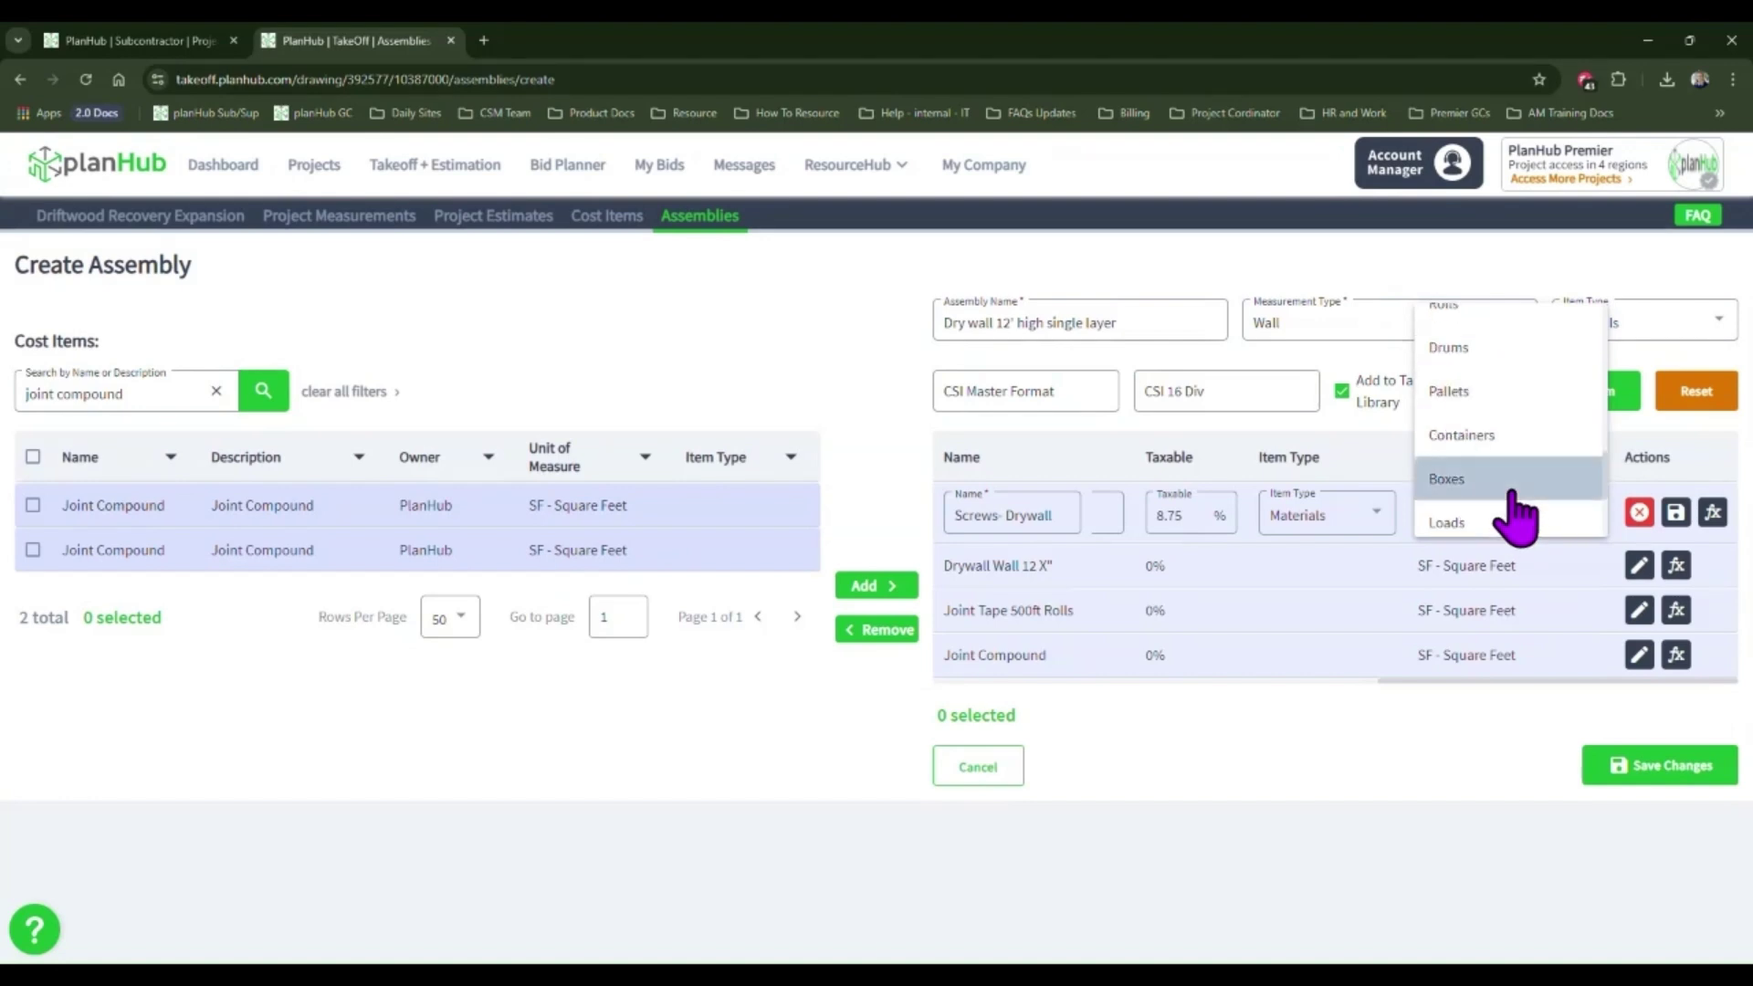
pyautogui.click(1515, 482)
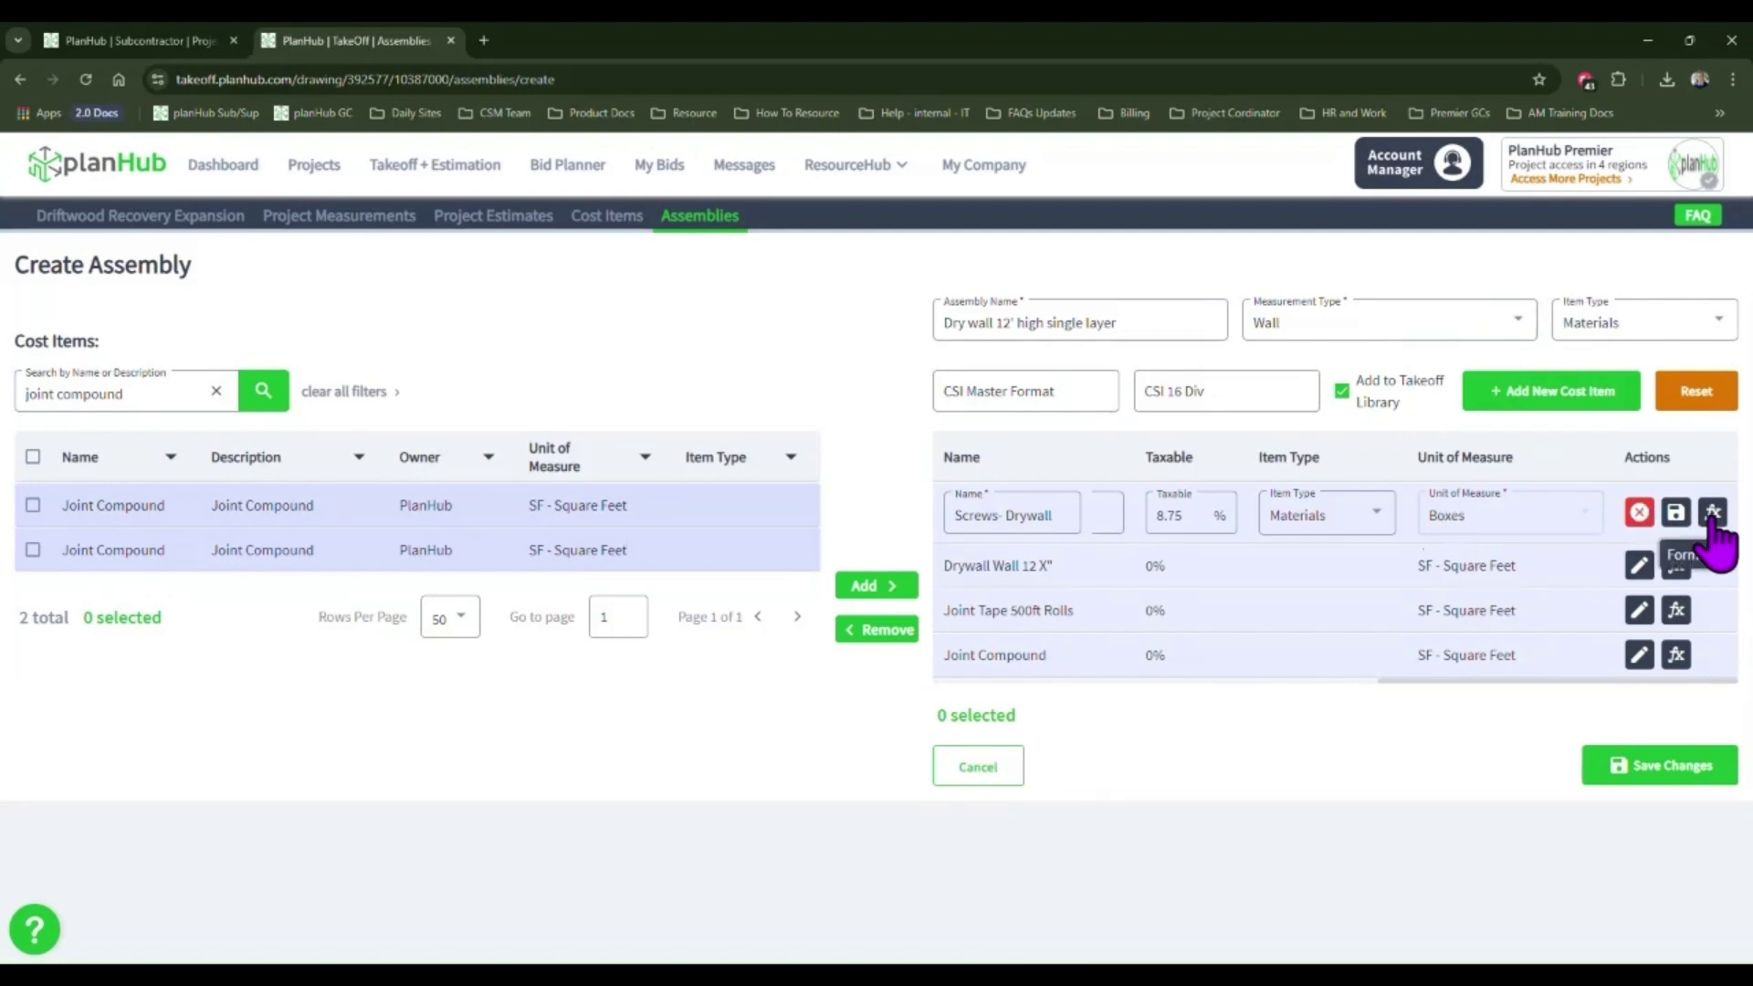
pyautogui.click(1676, 515)
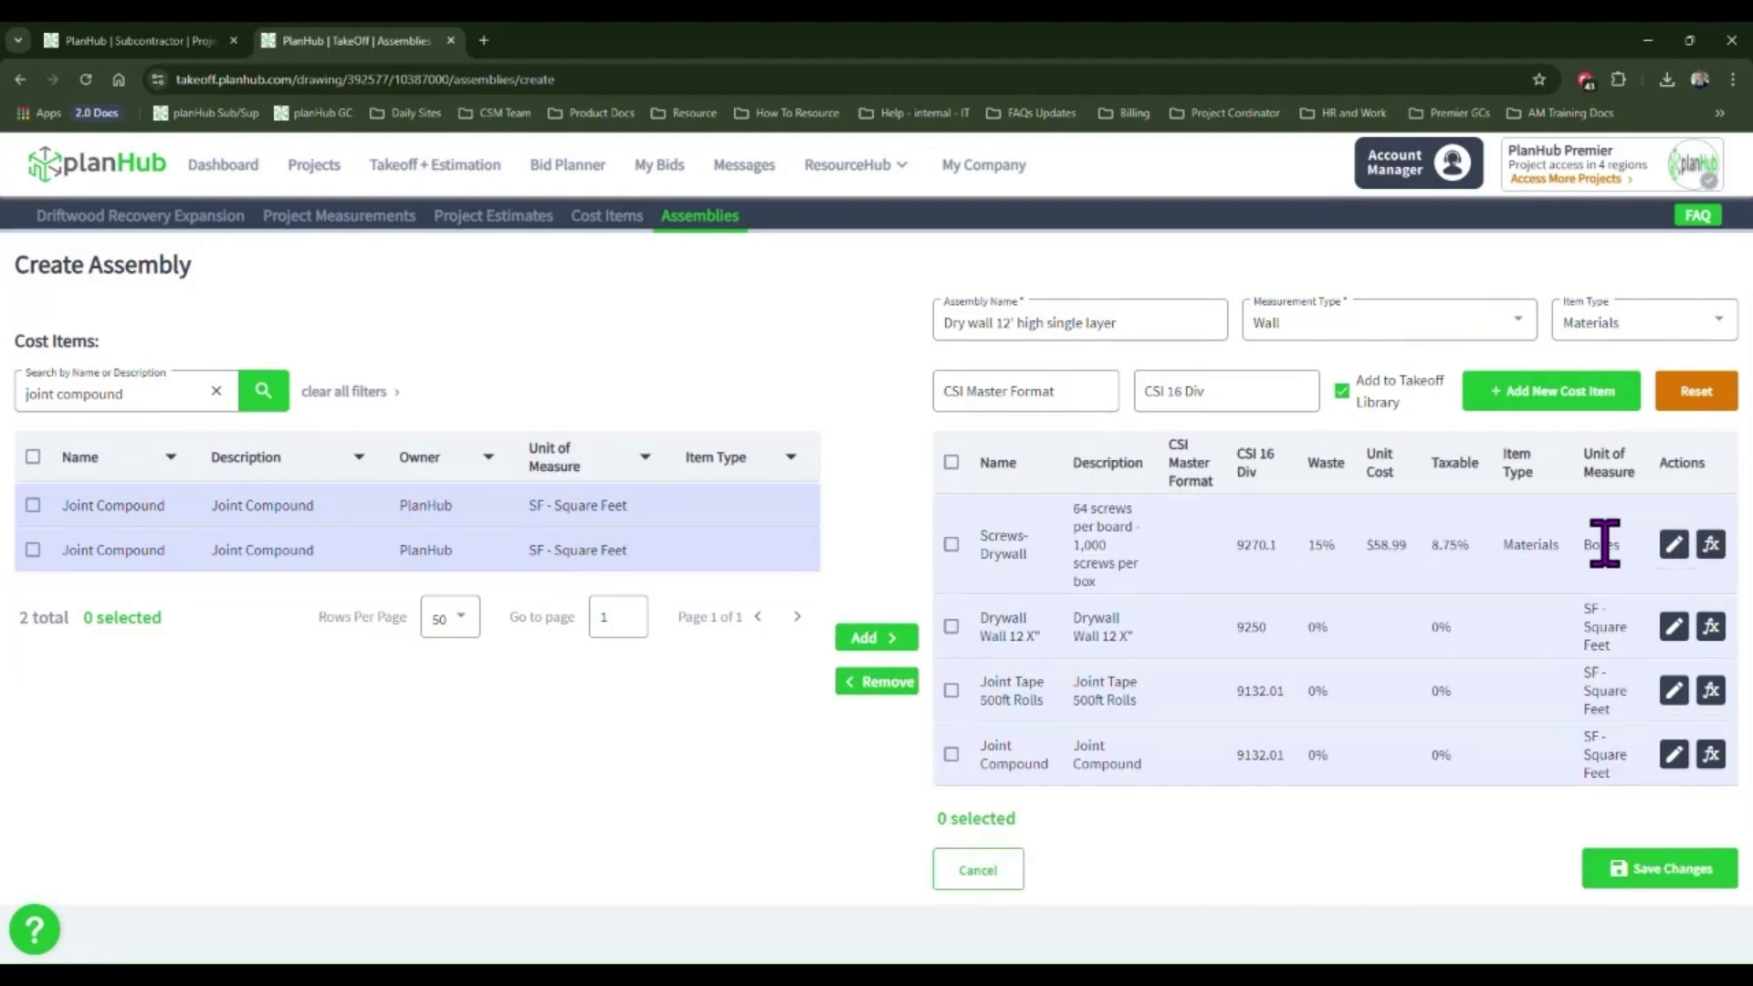
# Step: Save the rounded-up formula ([count]*64)/1000 as 'screw for 4x12 sheets by the box'
pyautogui.click(1710, 546)
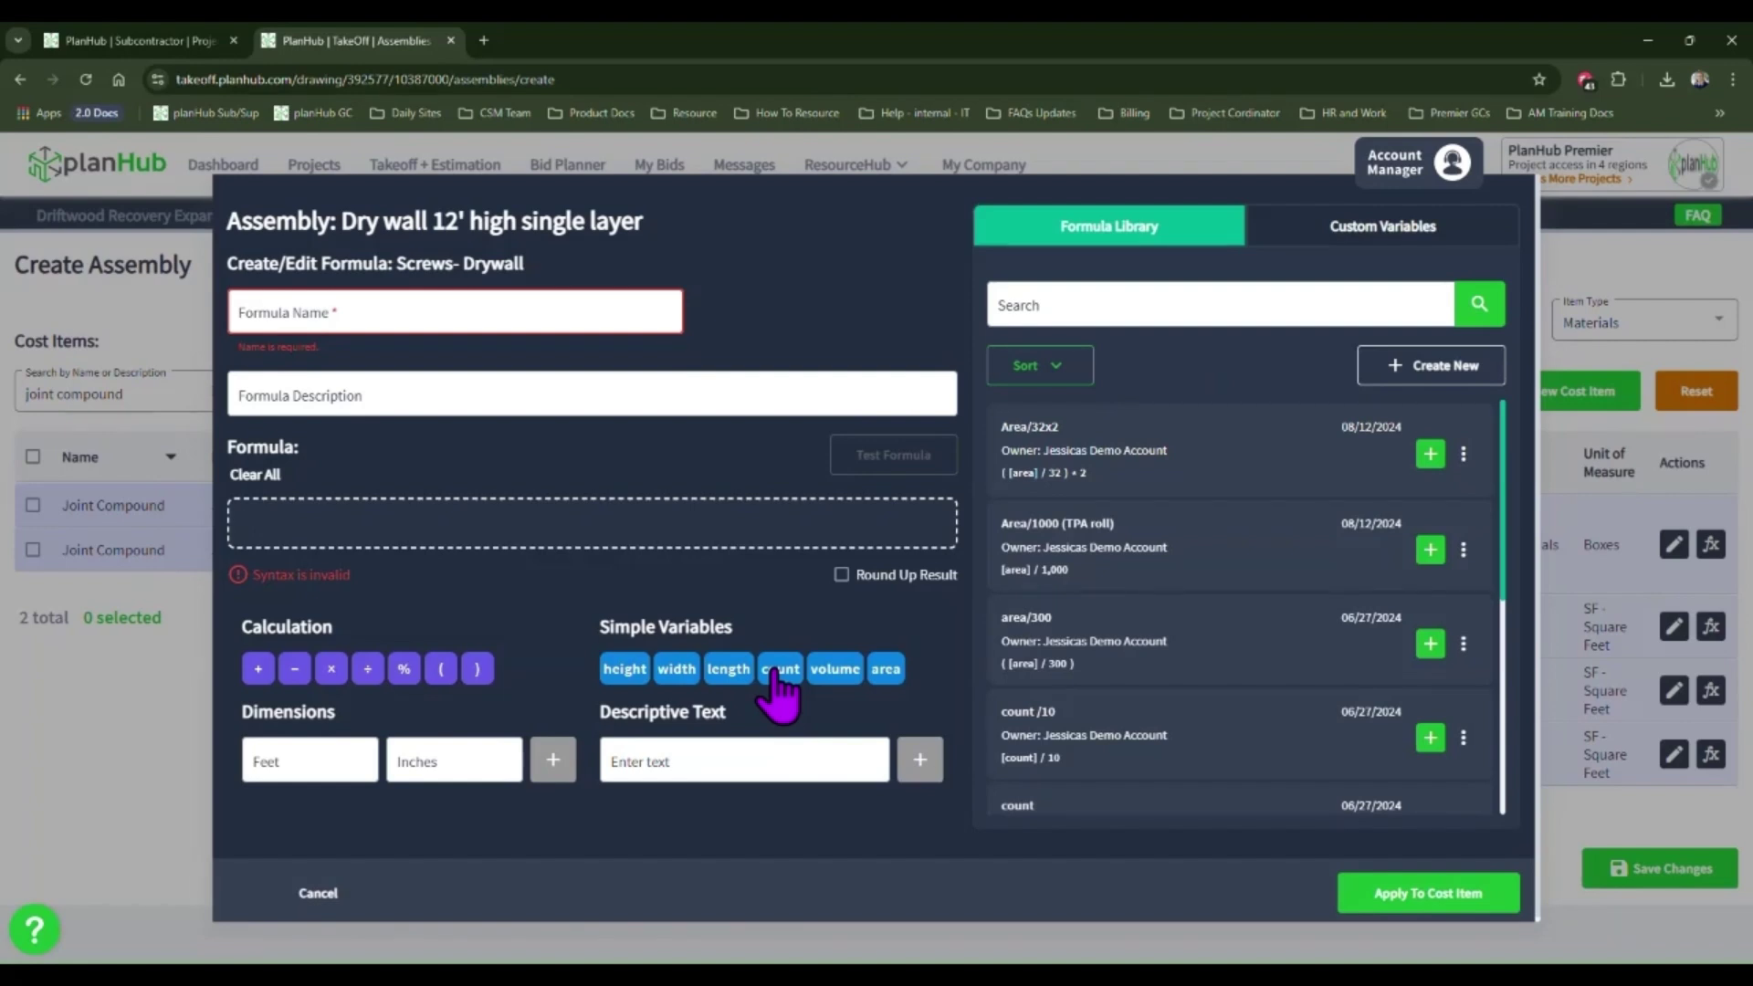
pyautogui.click(775, 671)
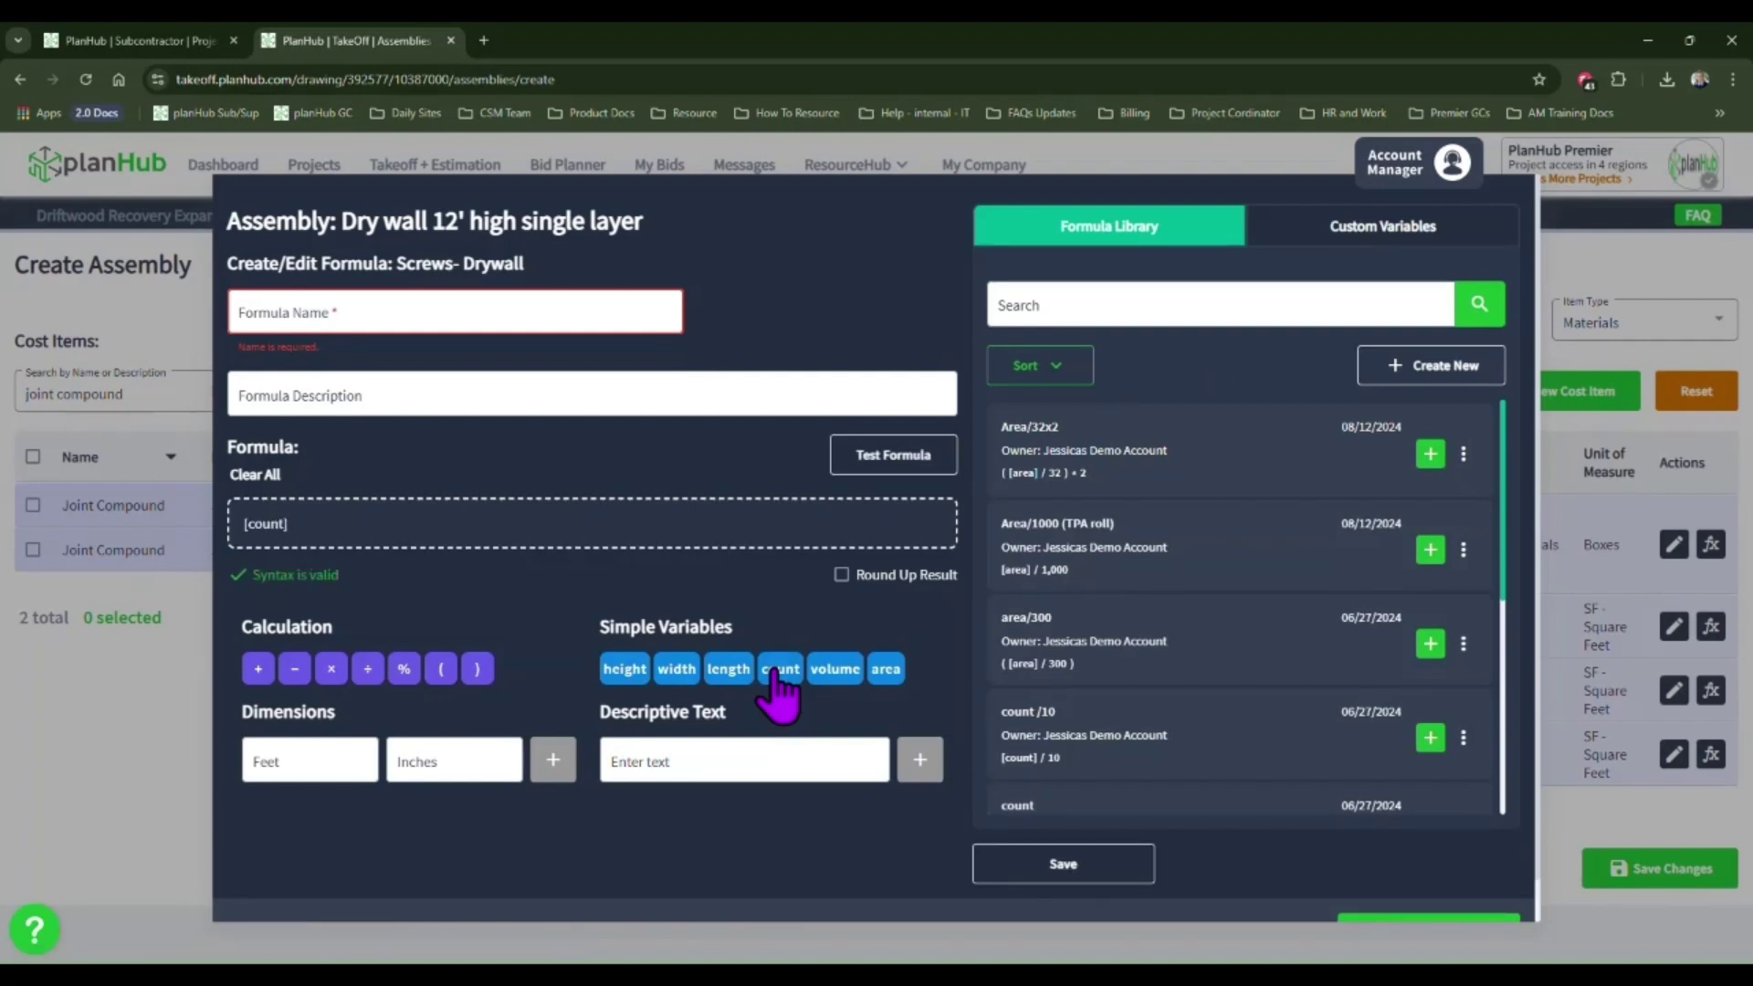
pyautogui.write('*64)')
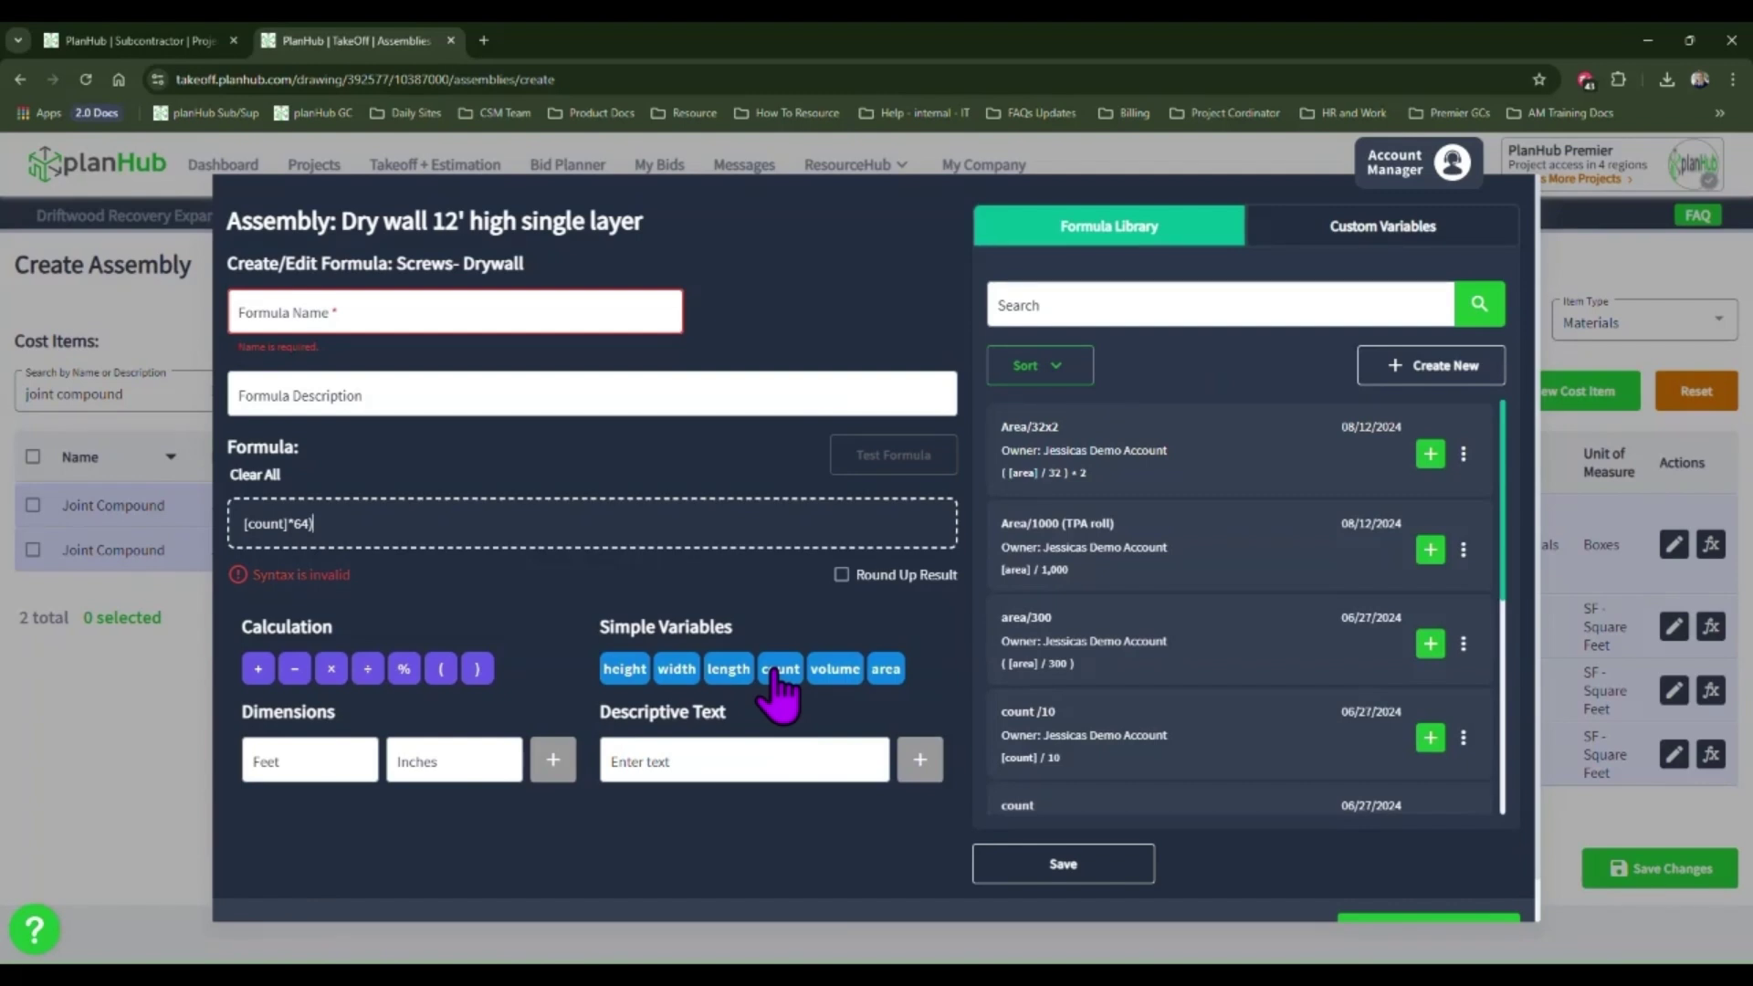
pyautogui.press('Home')
pyautogui.write('(')
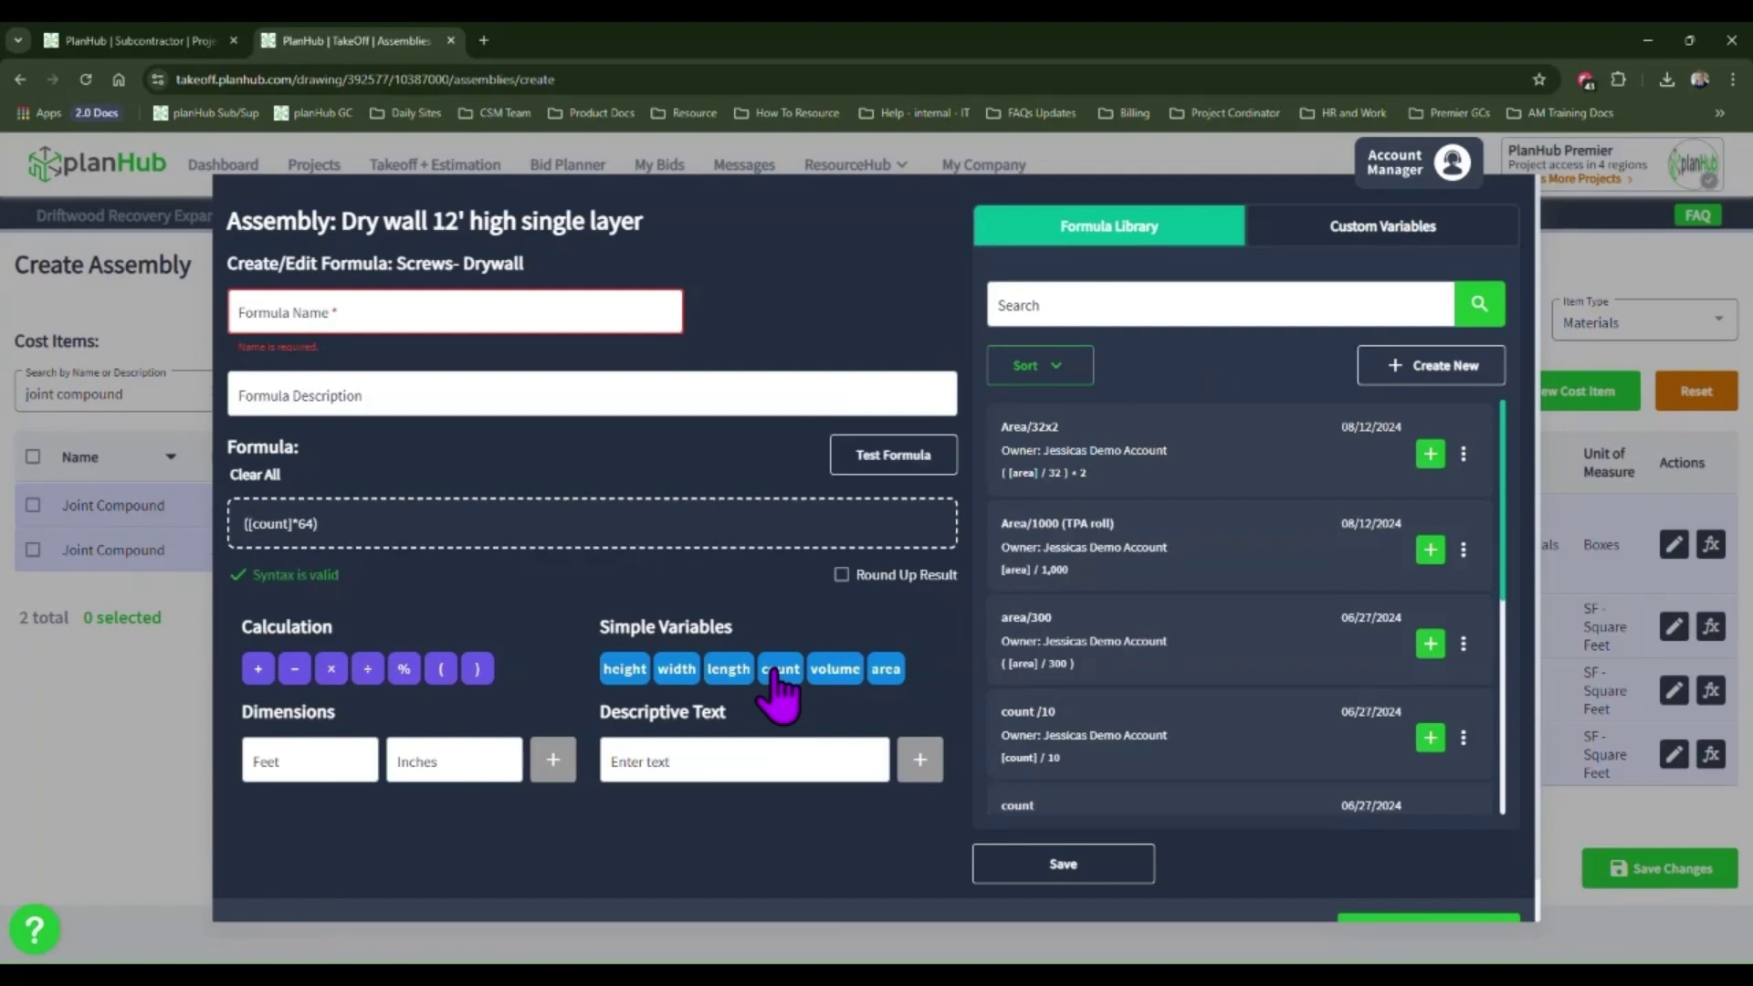
pyautogui.write('/1000')
pyautogui.click(508, 314)
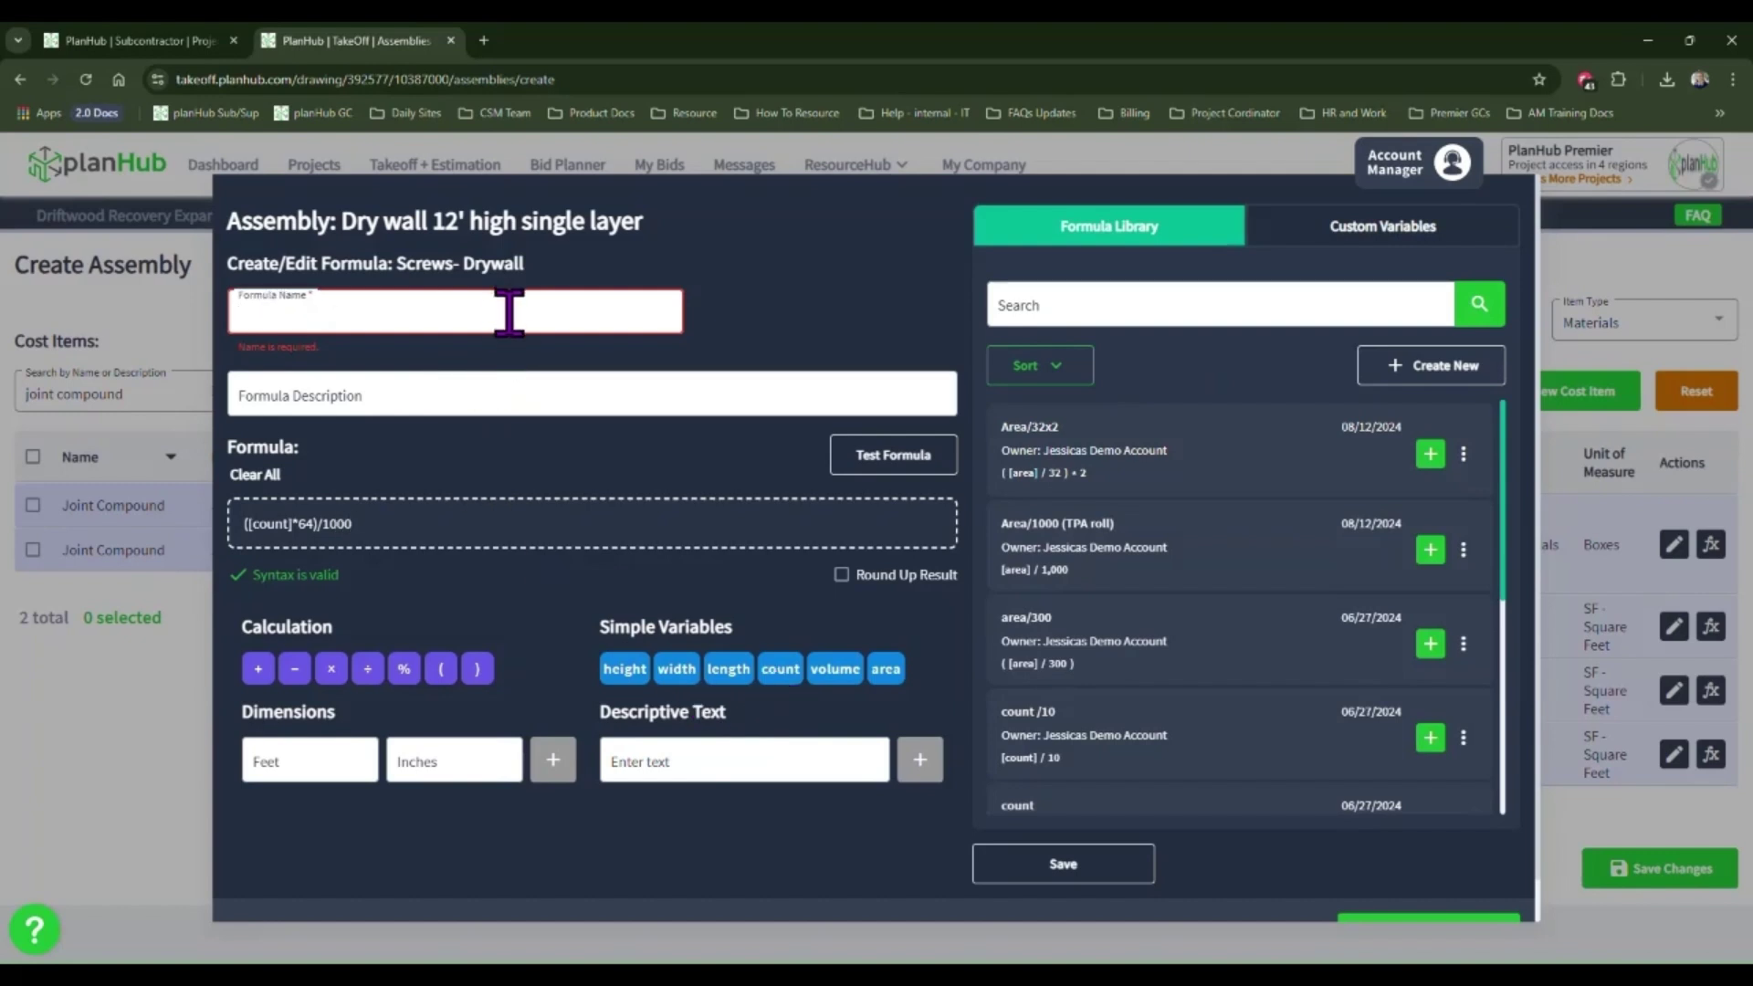
pyautogui.write('screw for 4x12 sheets by the box')
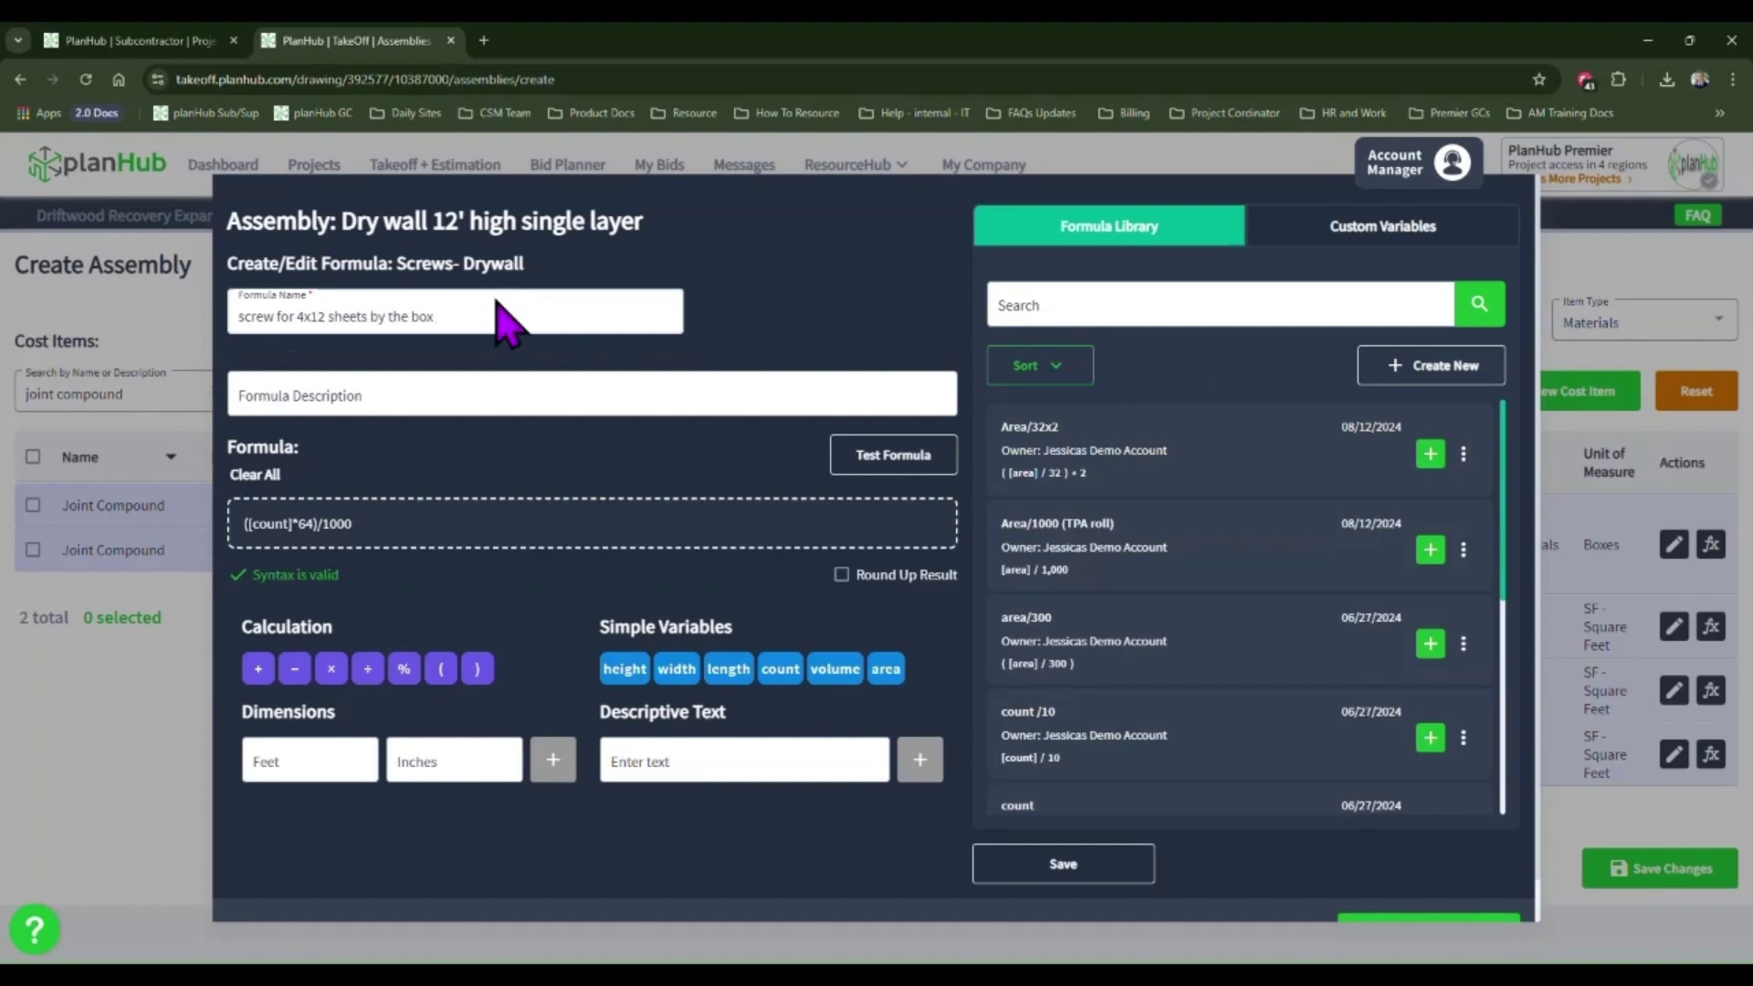
pyautogui.click(840, 575)
pyautogui.scroll(-1, 1159, 826)
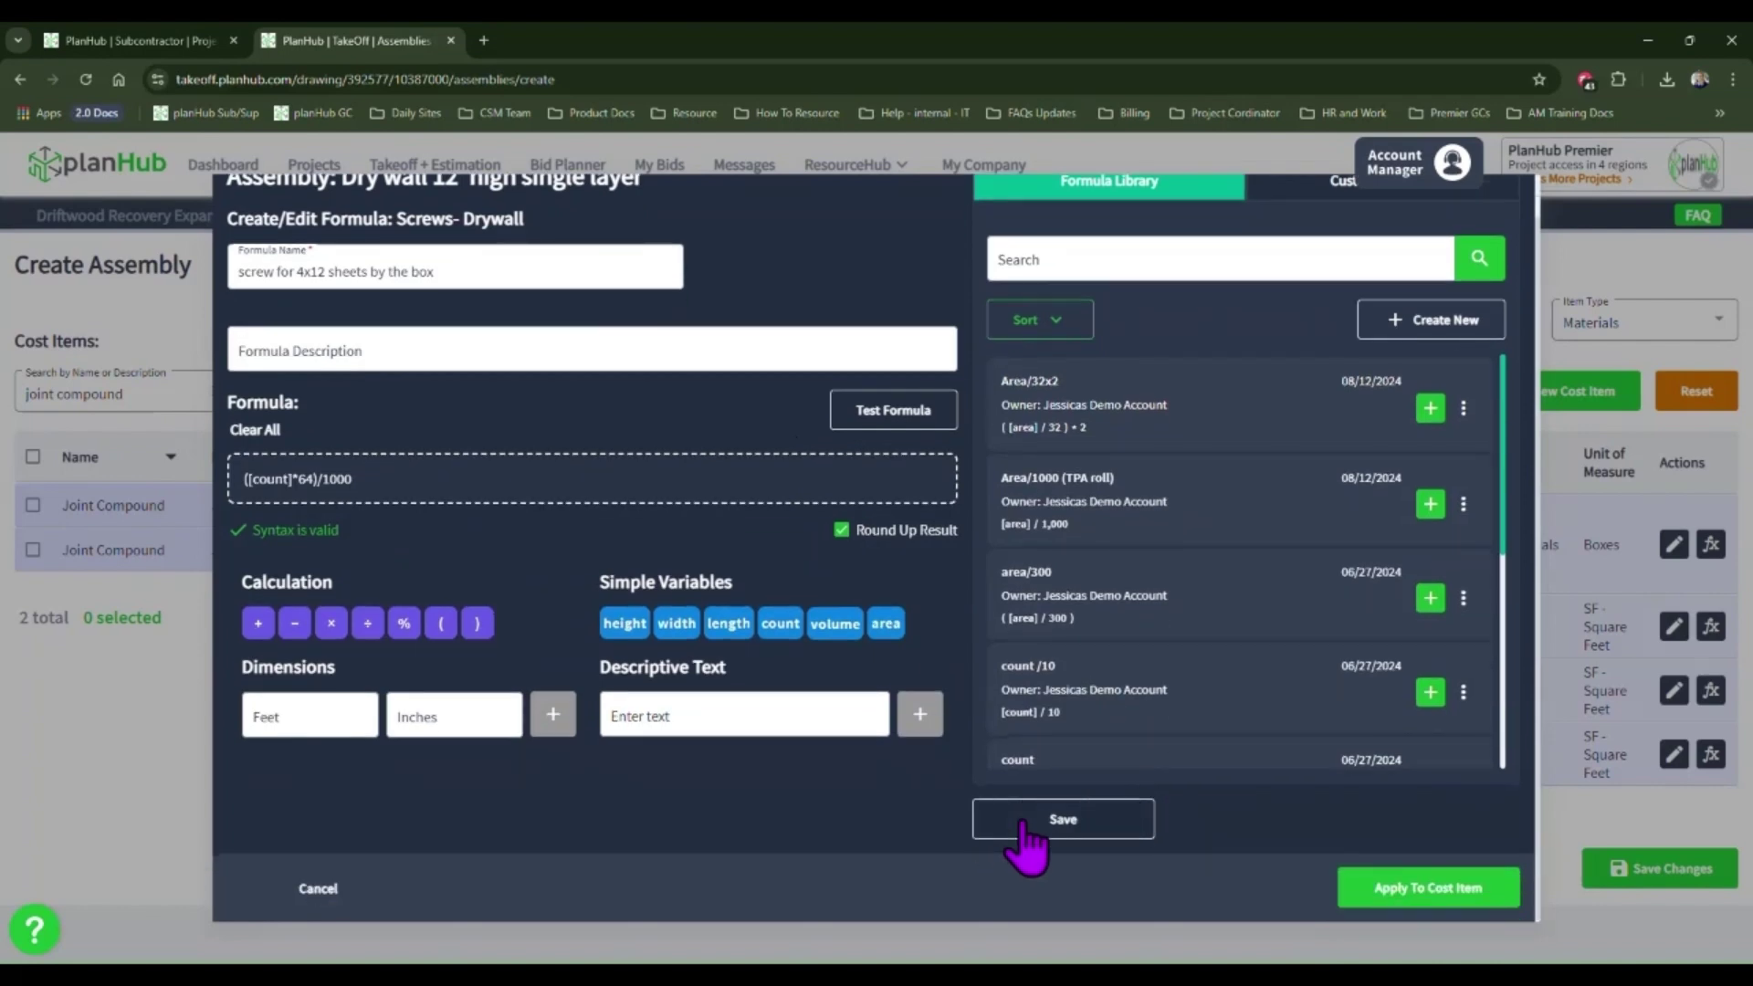
pyautogui.click(1022, 822)
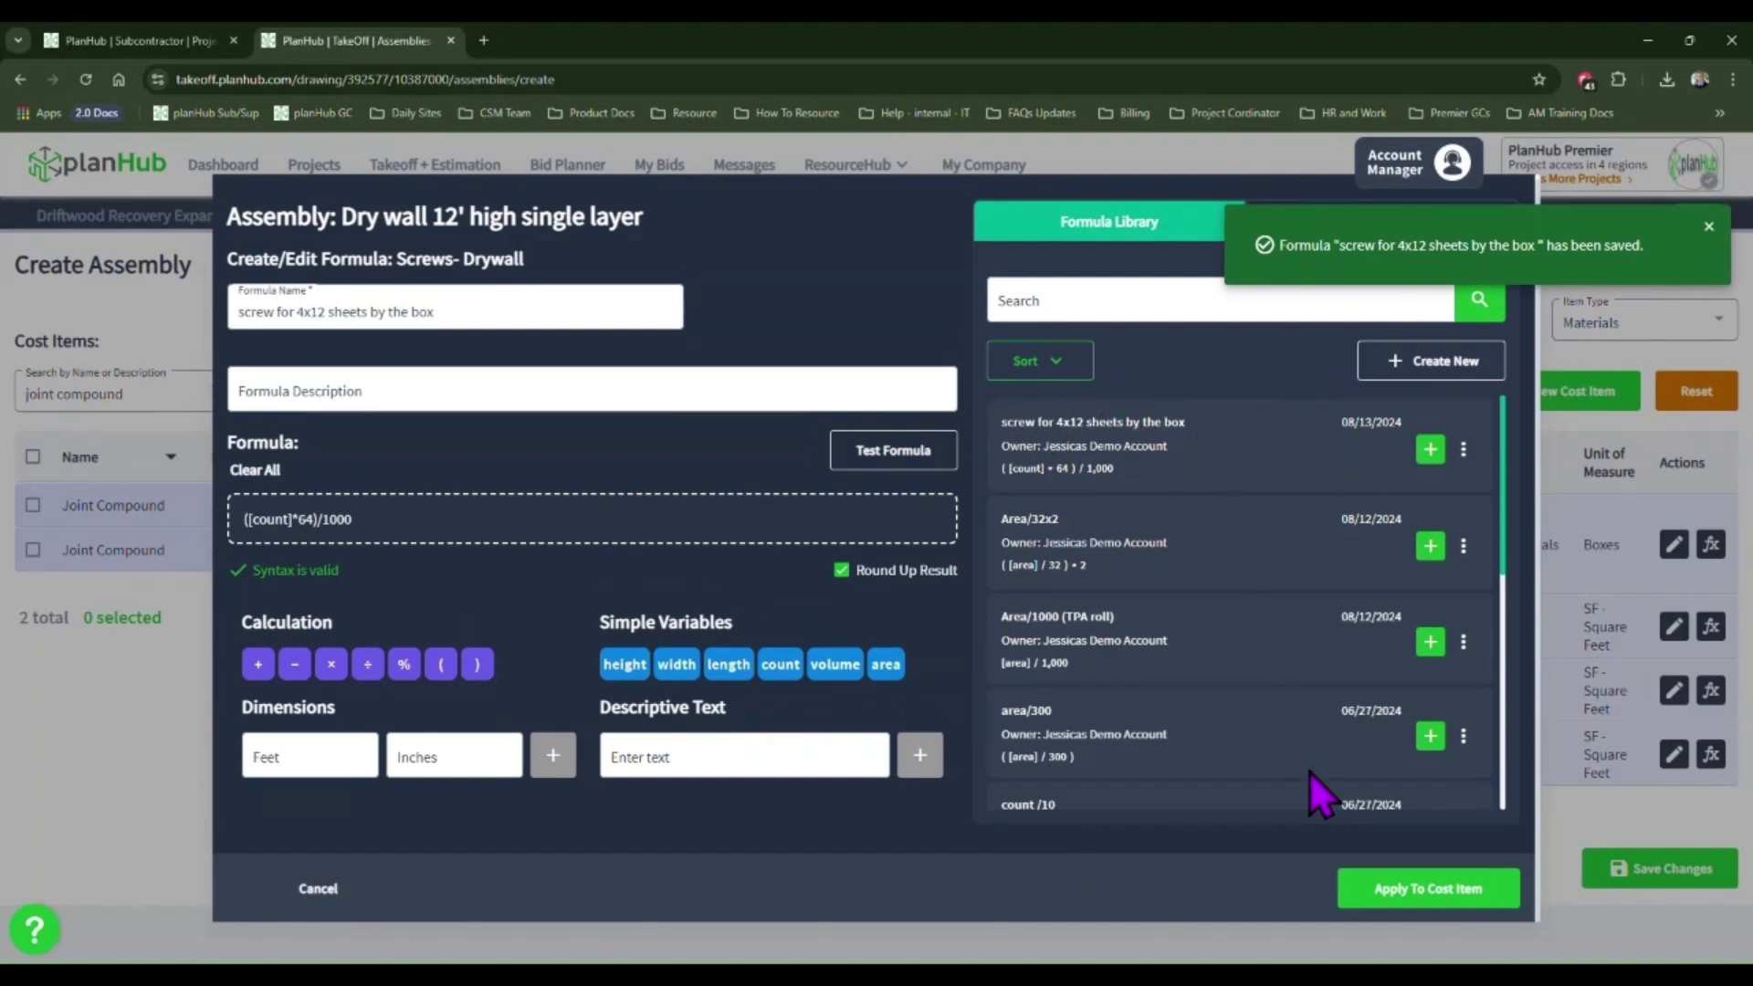
# Step: Apply the new screw formula to the Screws- Drywall cost item
pyautogui.click(1447, 903)
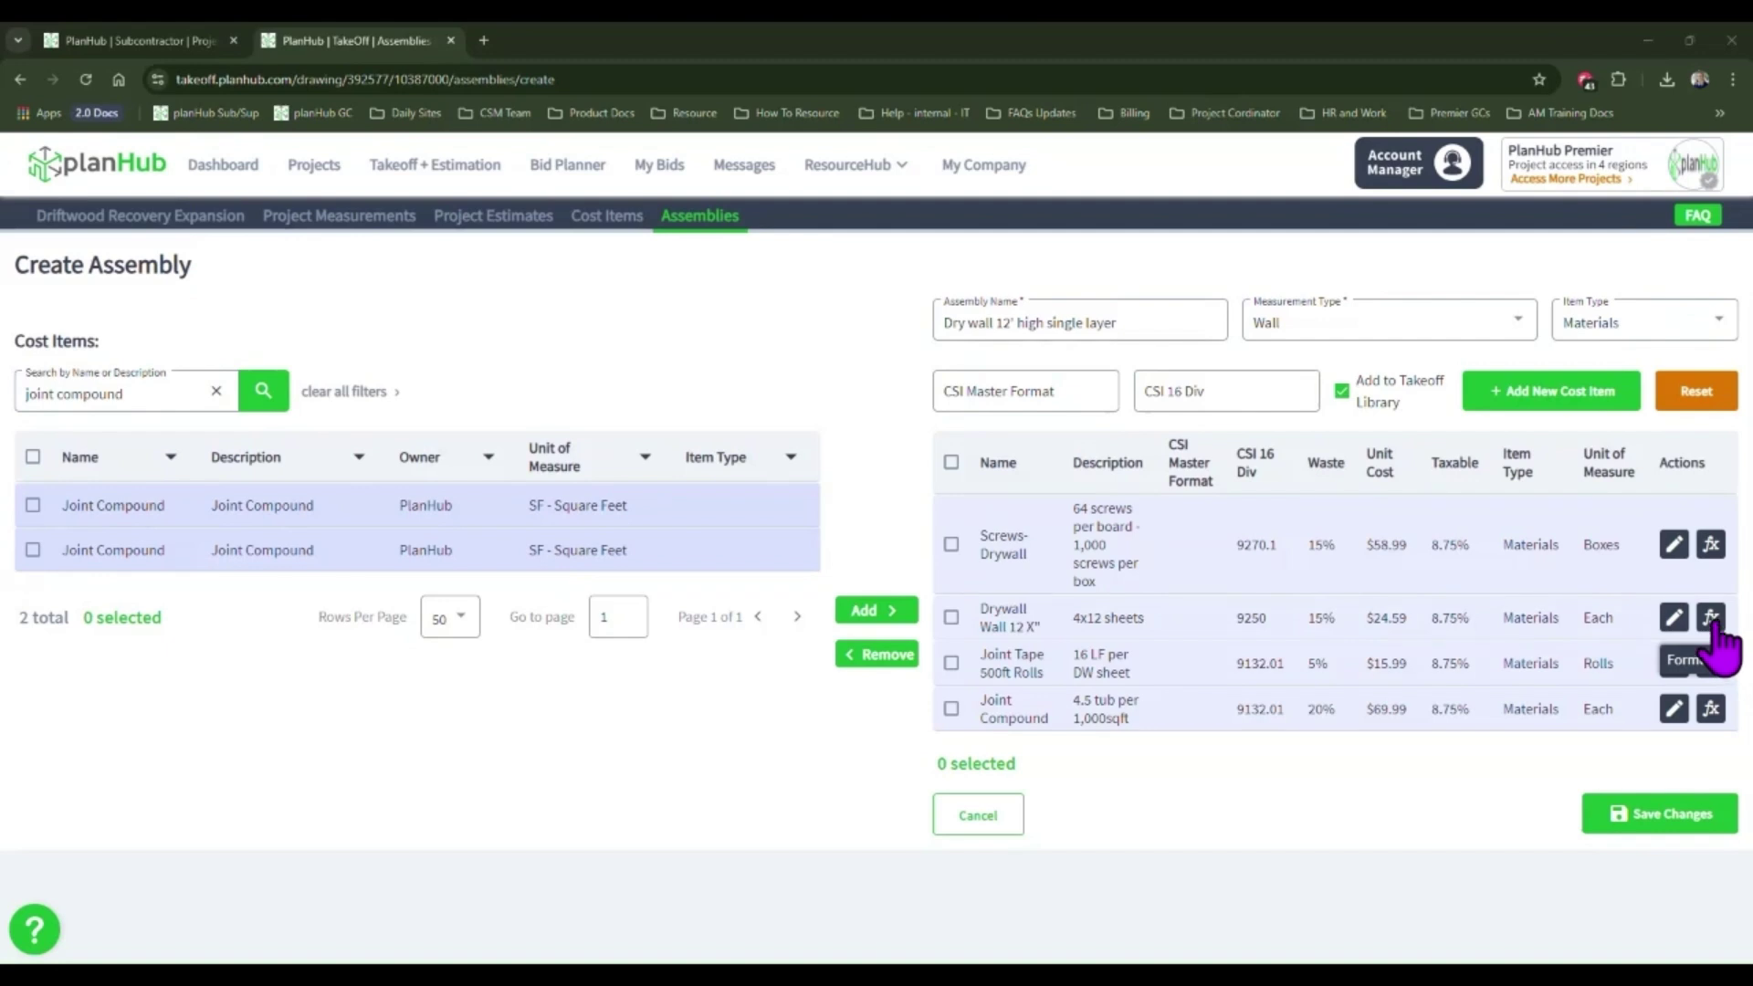
# Step: Save a rounded-up formula 'count' equal to [count] and apply it to Drywall Wall 12 X"
pyautogui.click(1711, 618)
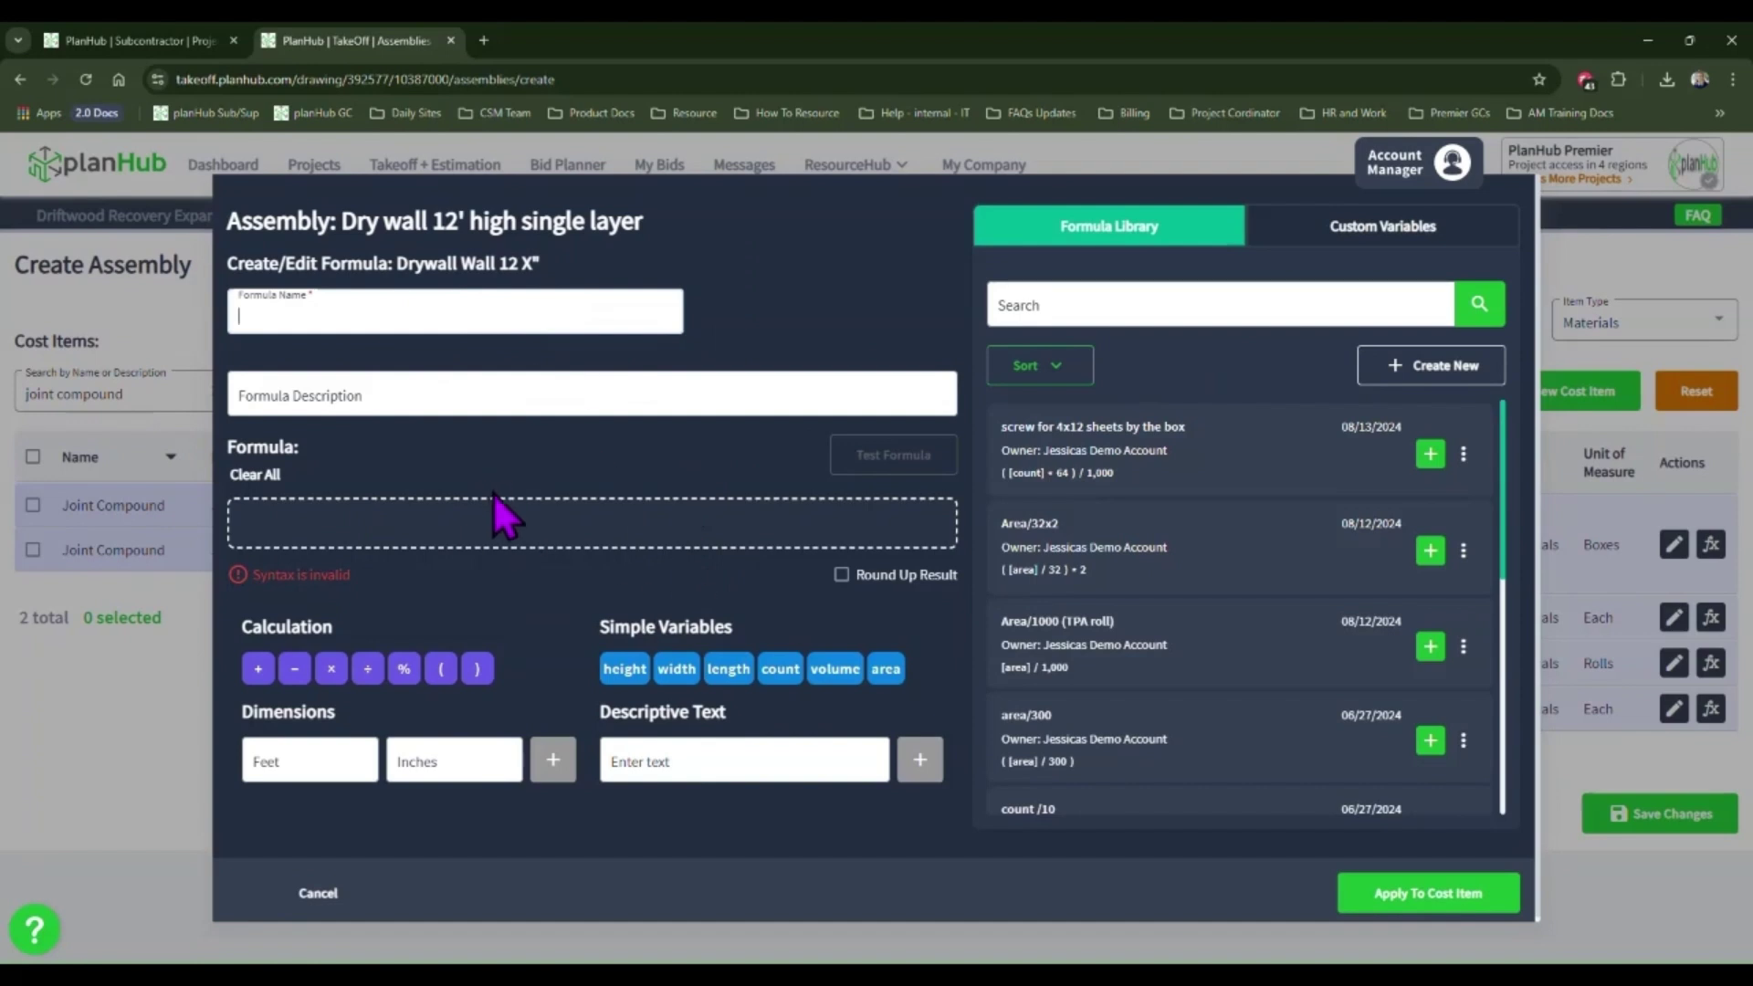
pyautogui.click(558, 523)
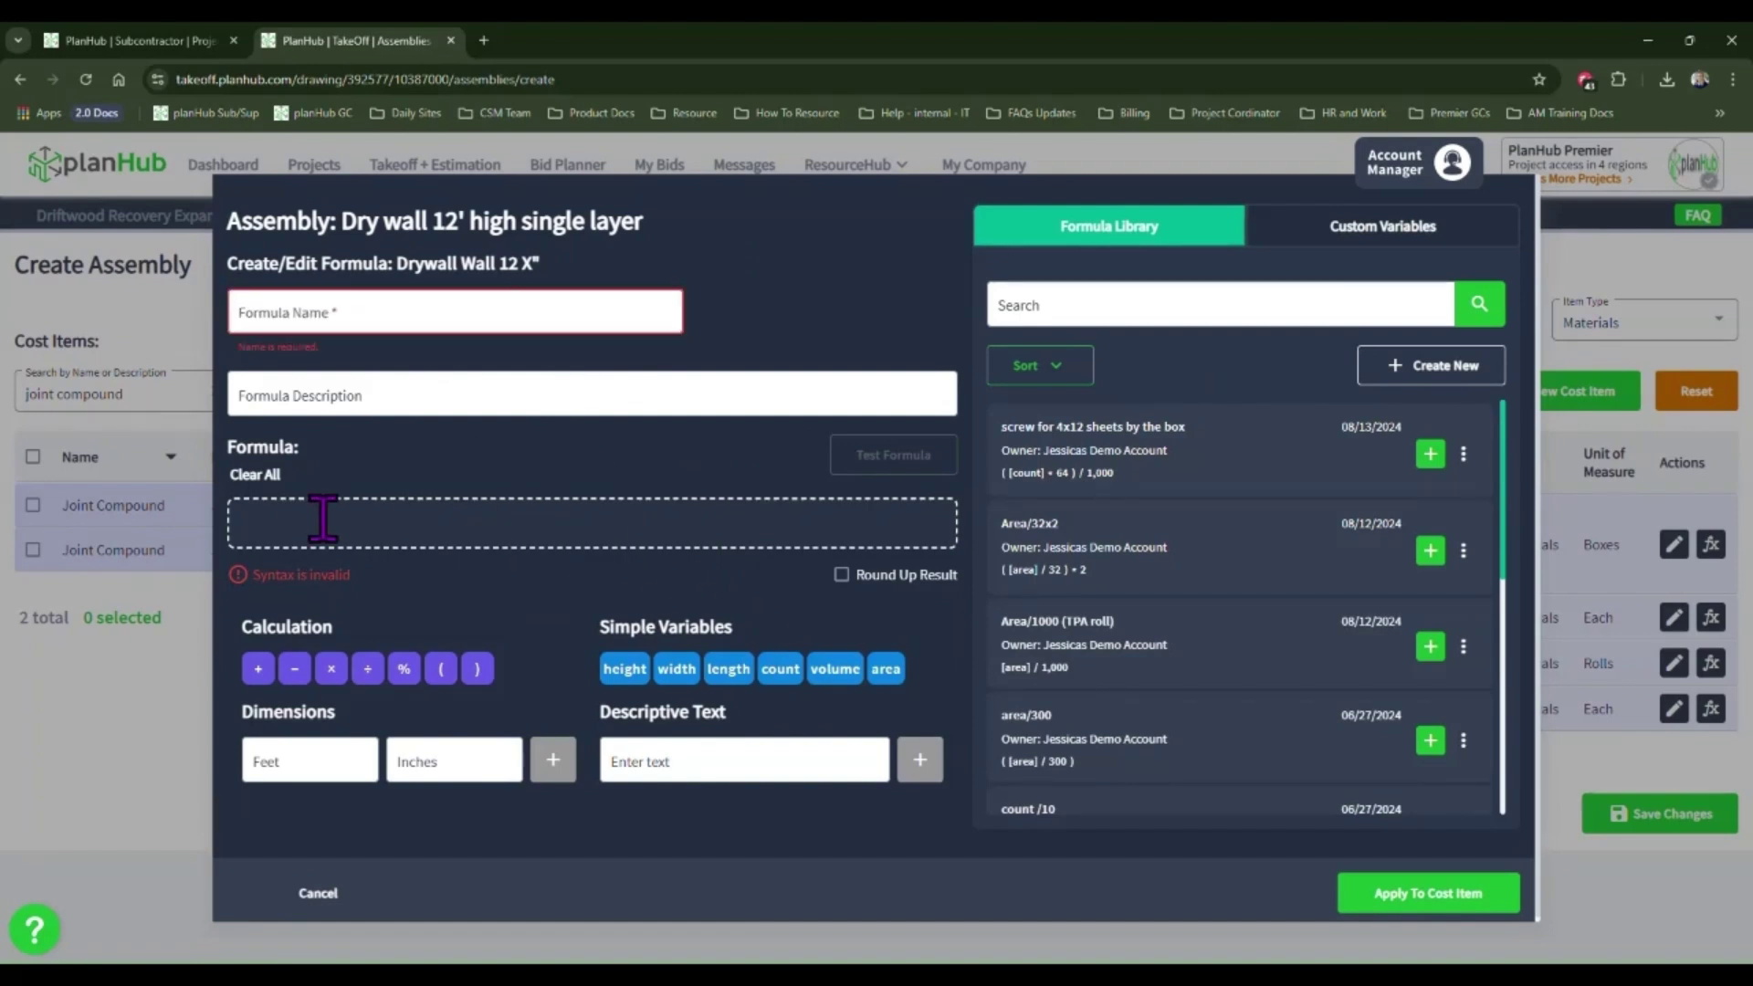
pyautogui.click(780, 670)
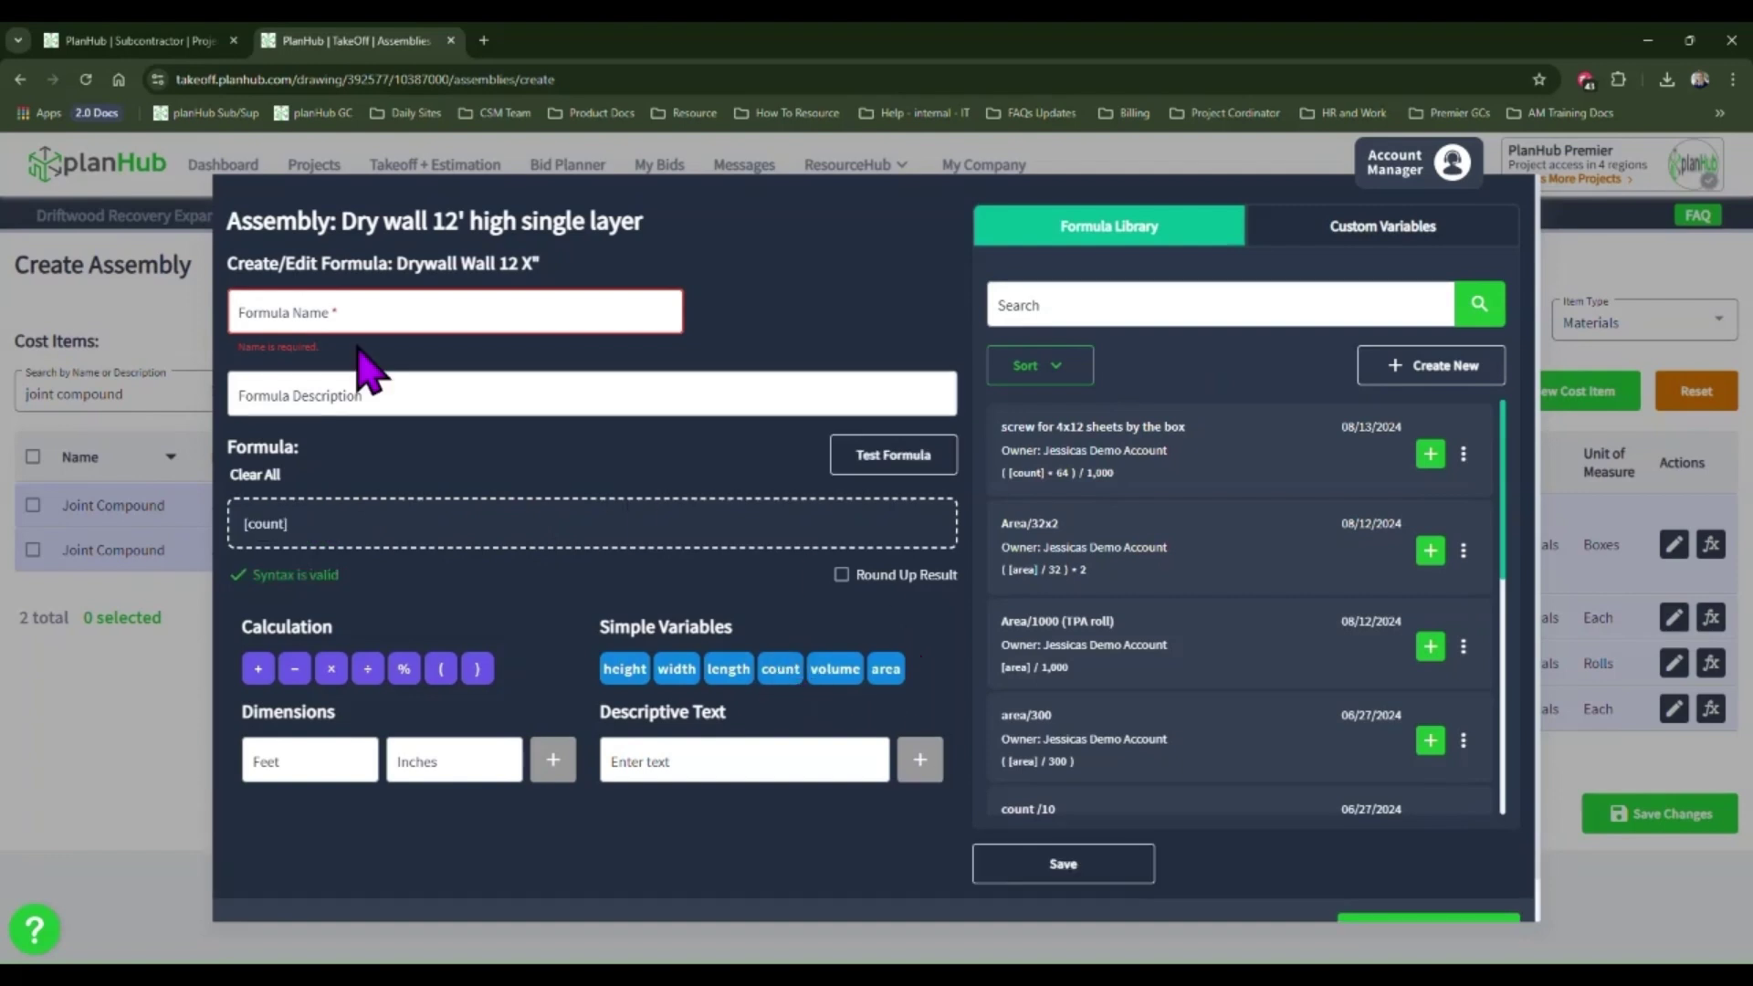
pyautogui.click(370, 315)
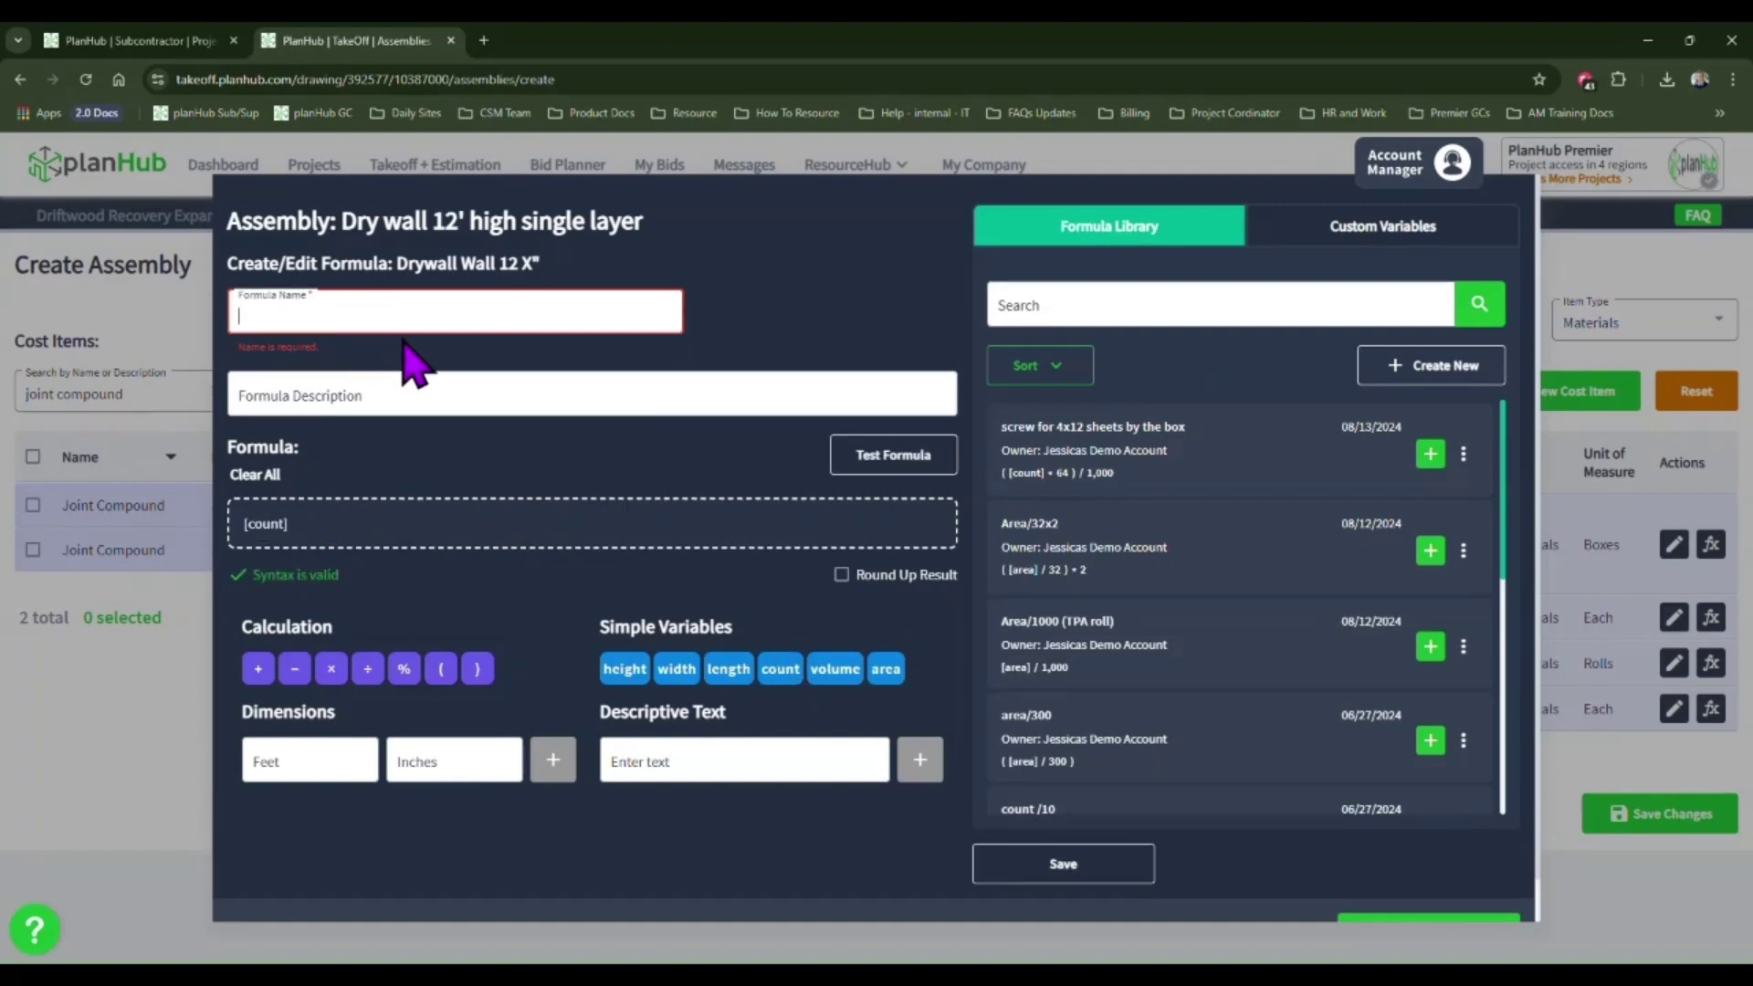
pyautogui.write('count')
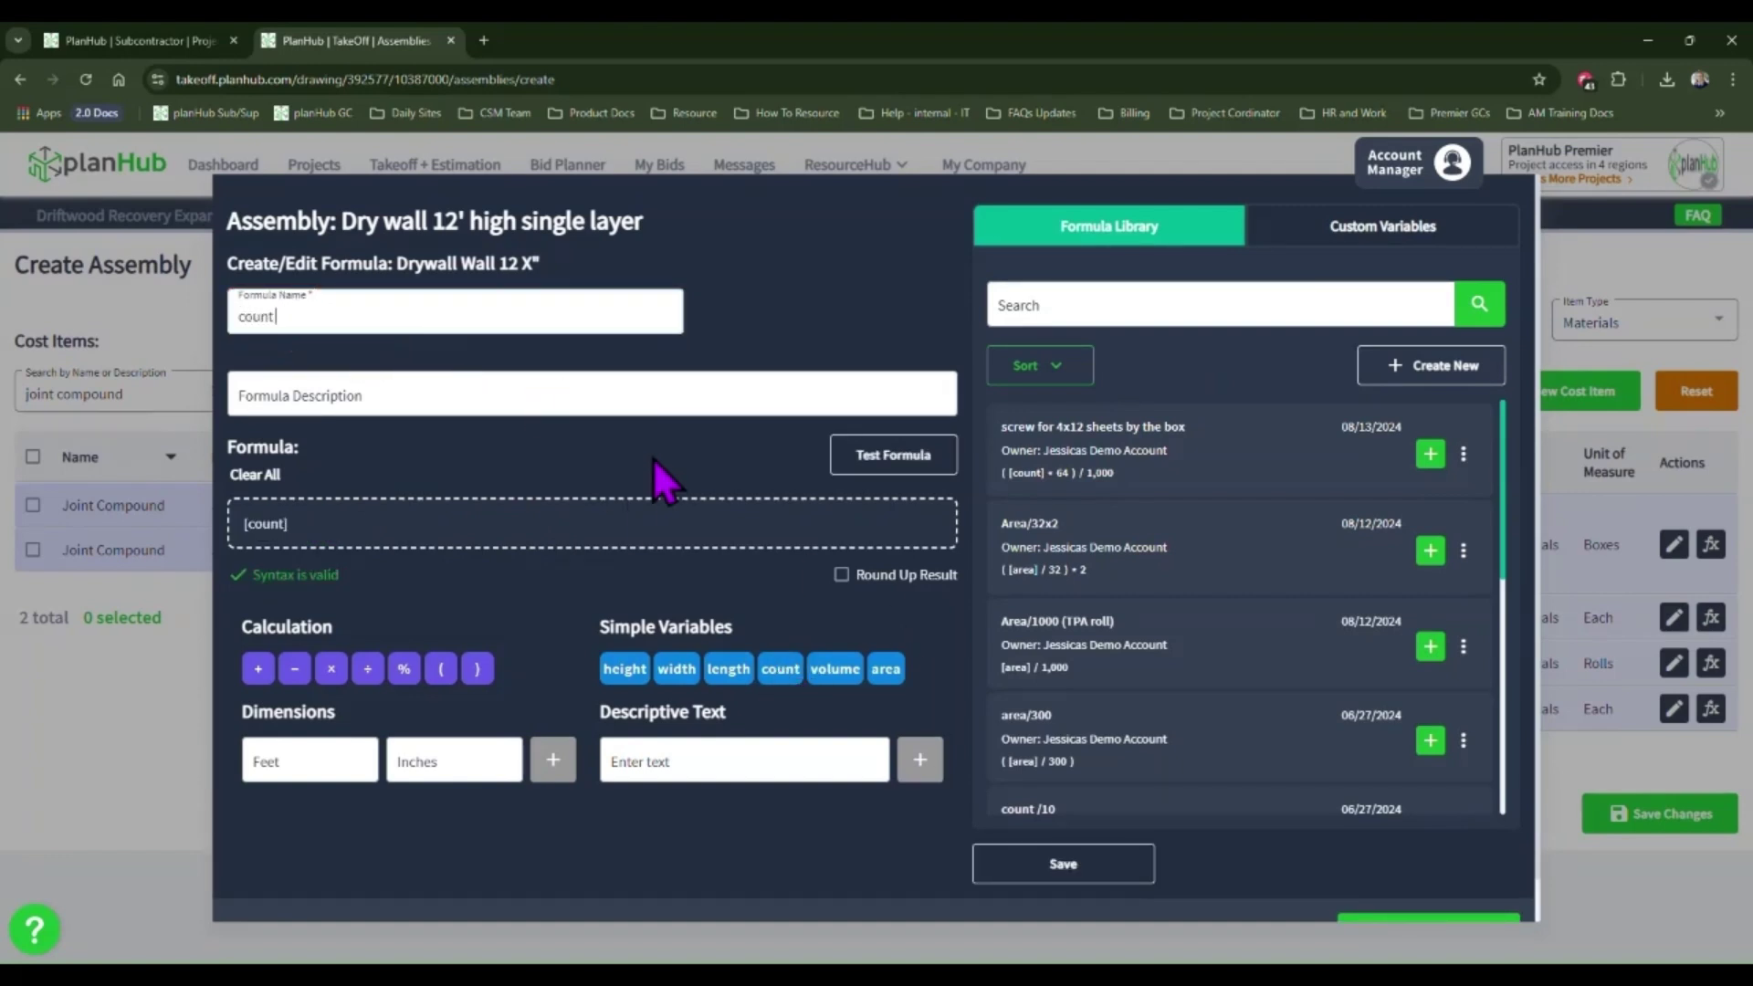
pyautogui.click(840, 576)
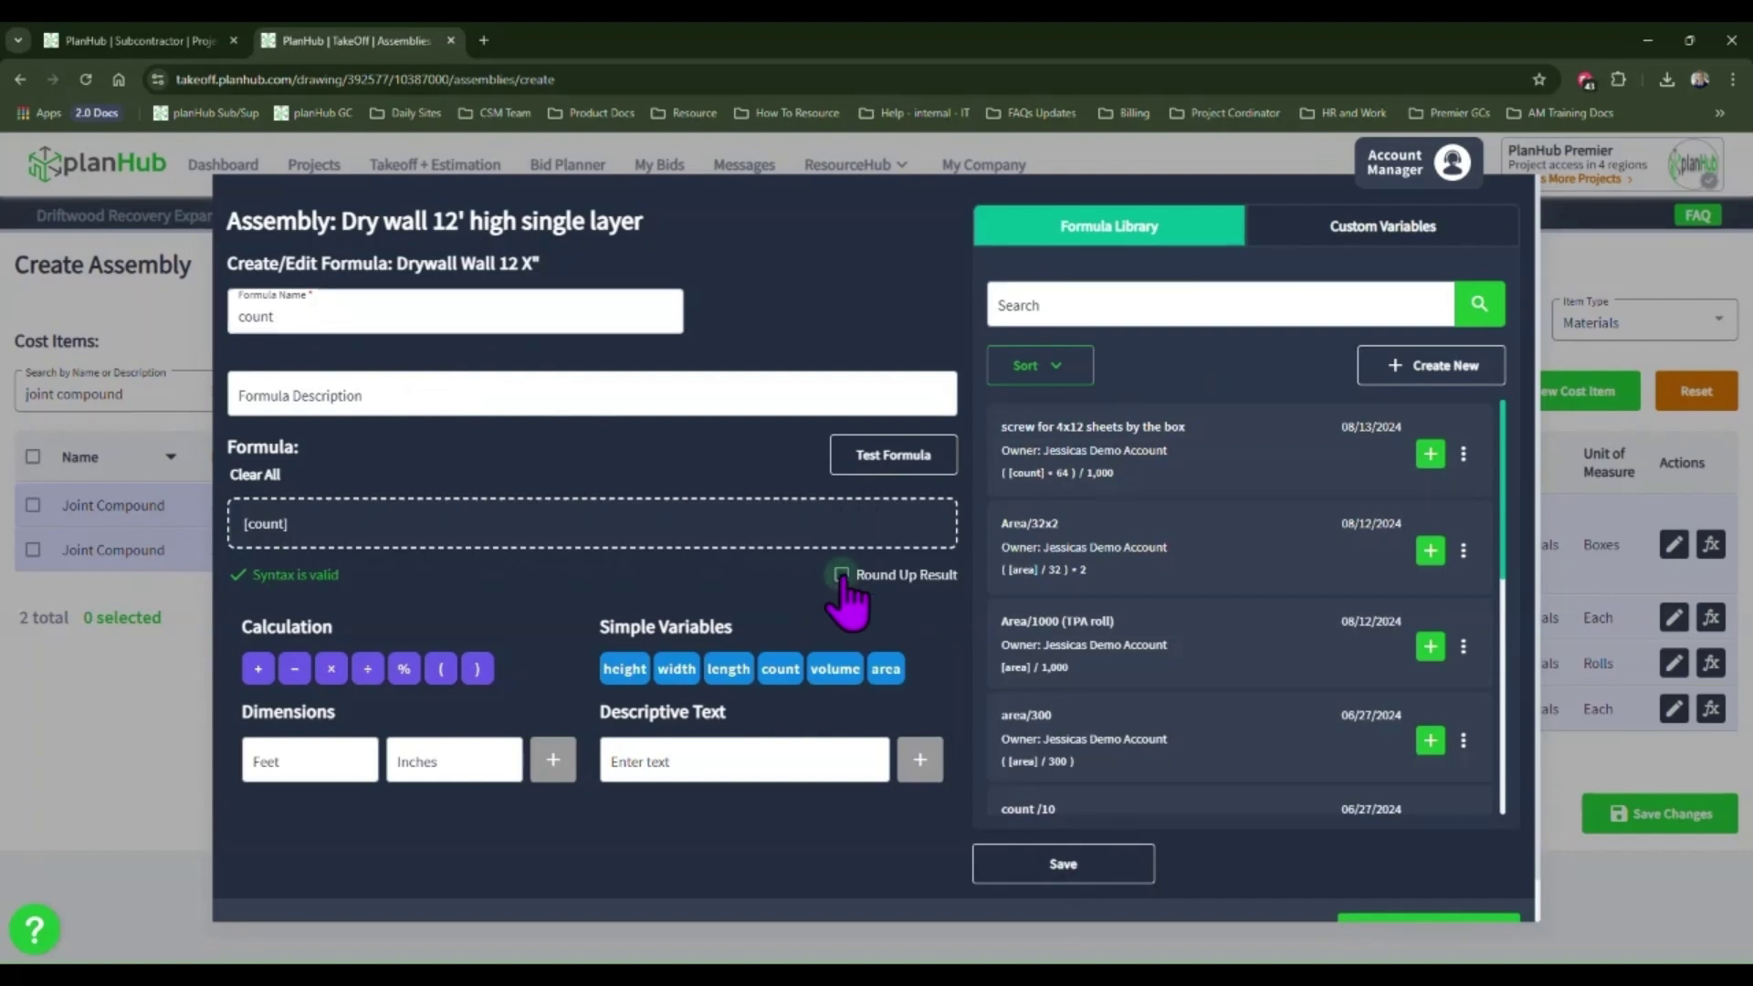
pyautogui.click(1100, 865)
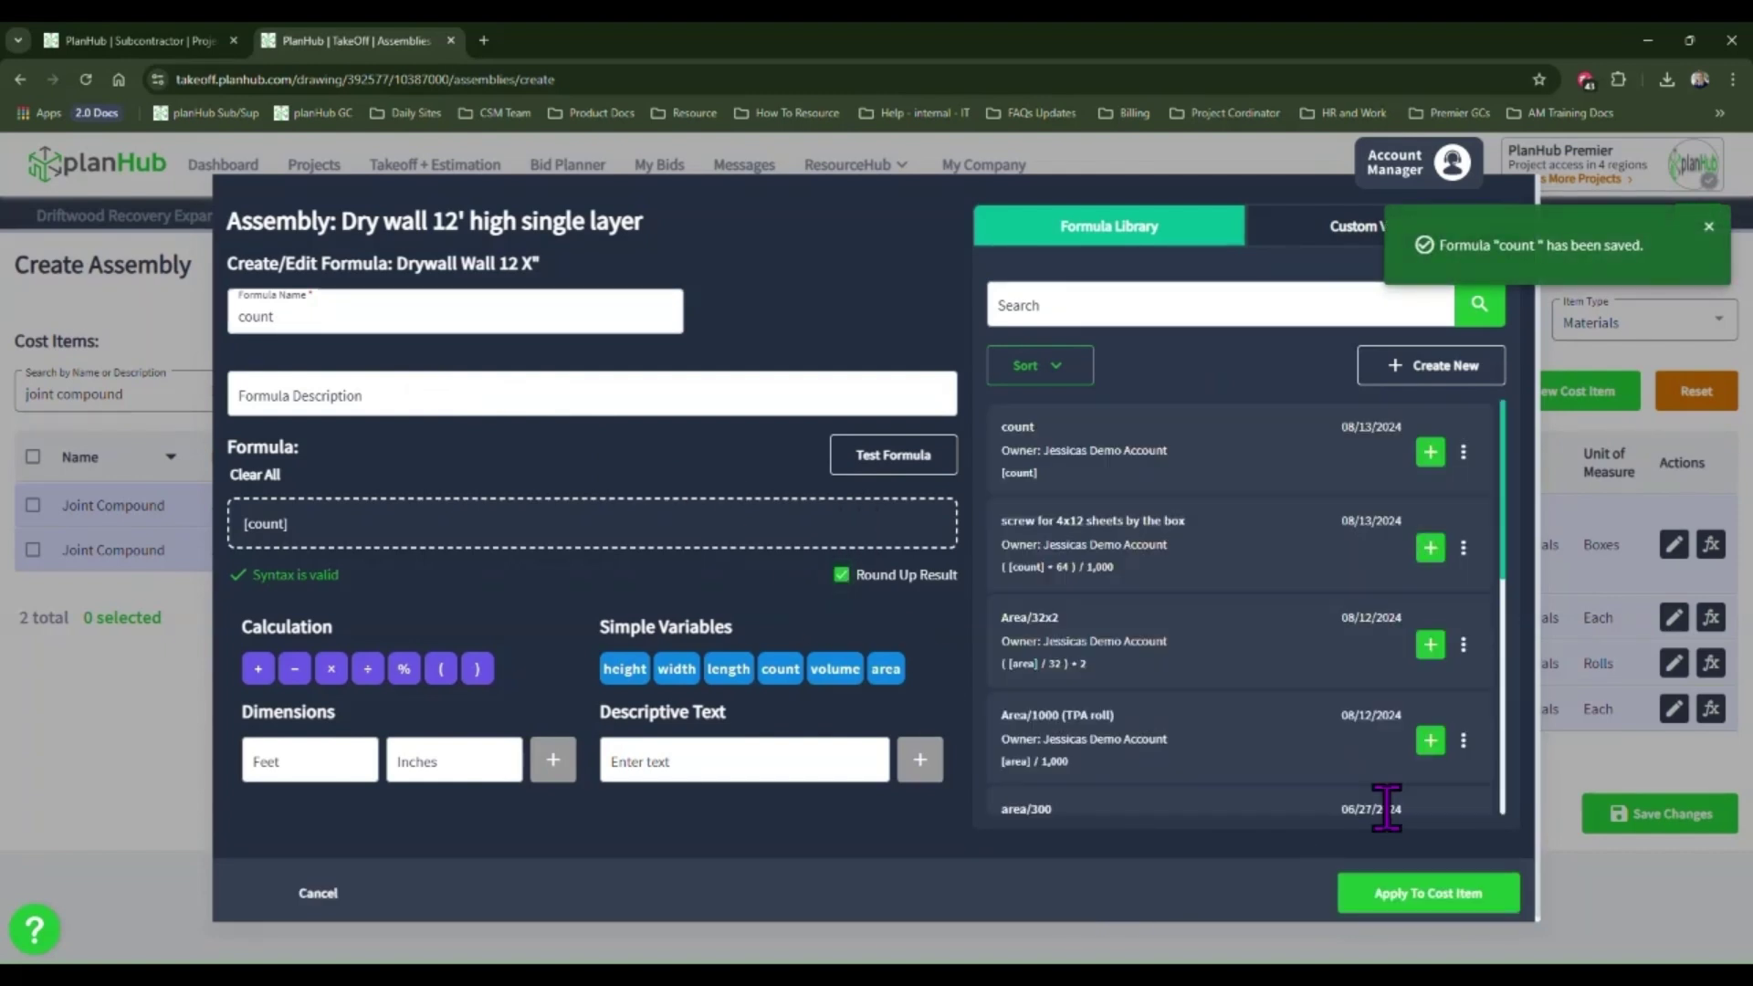
pyautogui.click(1459, 894)
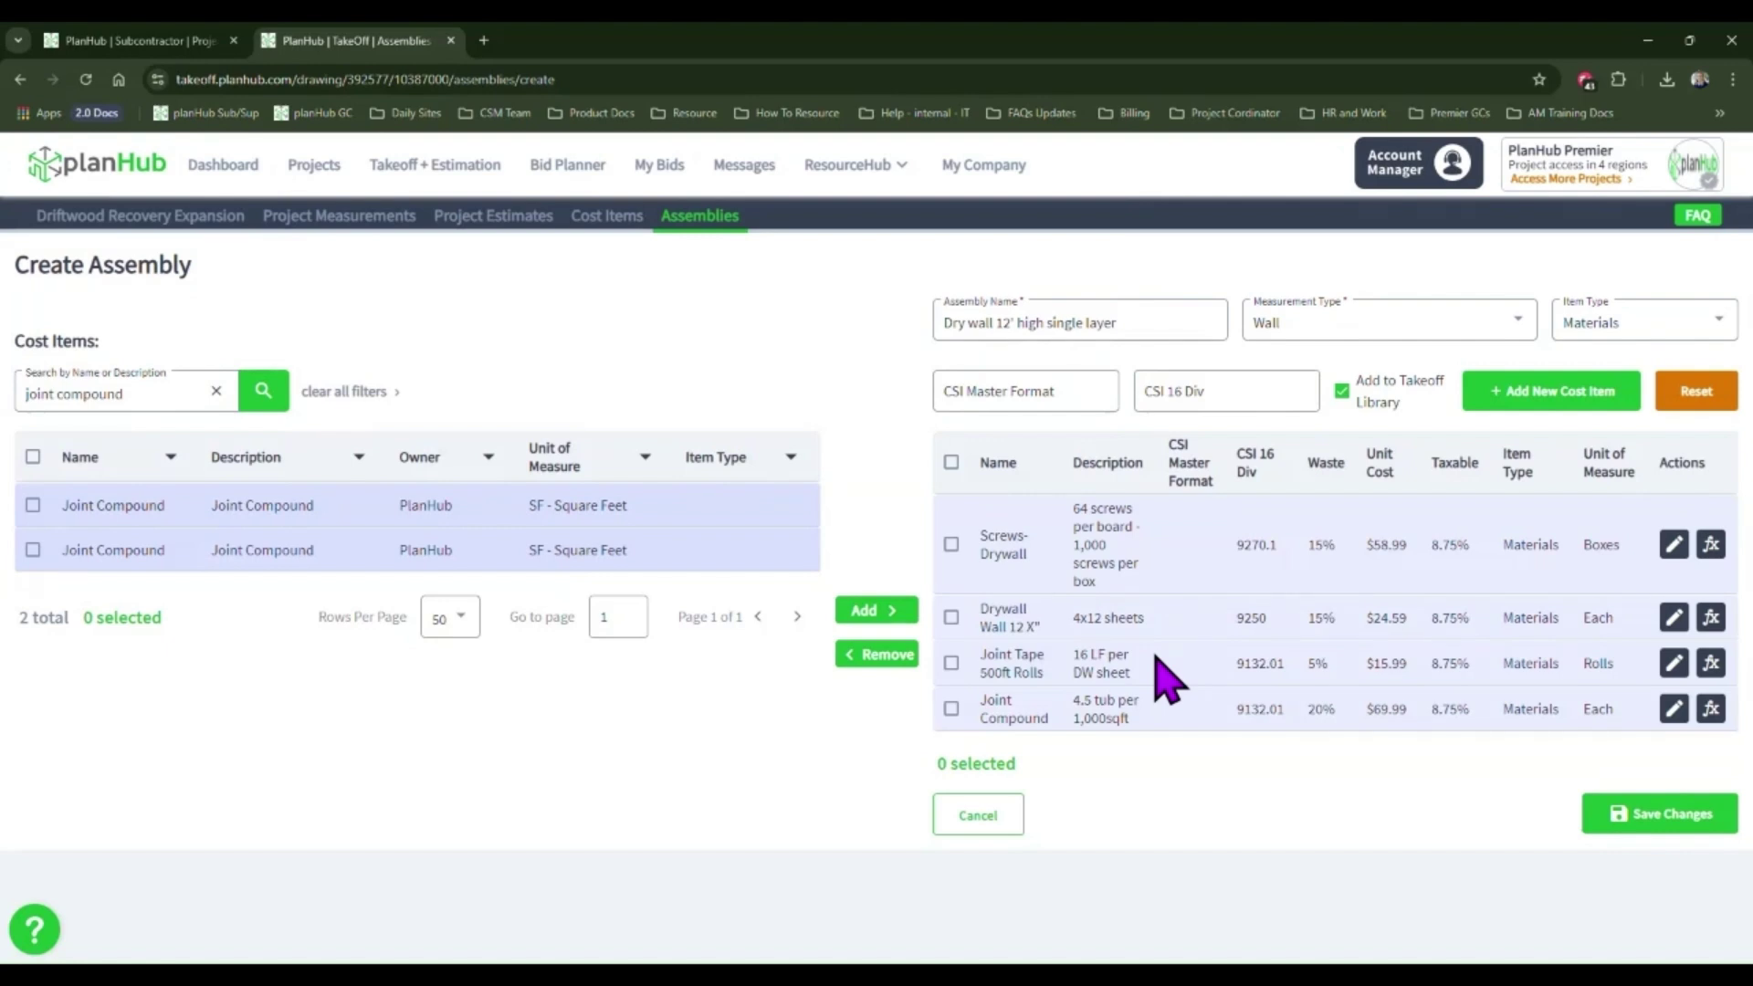
# Step: Save ([count]*16)/500 as 'Joint Tape for 4x12 sheets' and apply it to Joint Tape 500ft Rolls
pyautogui.click(1710, 665)
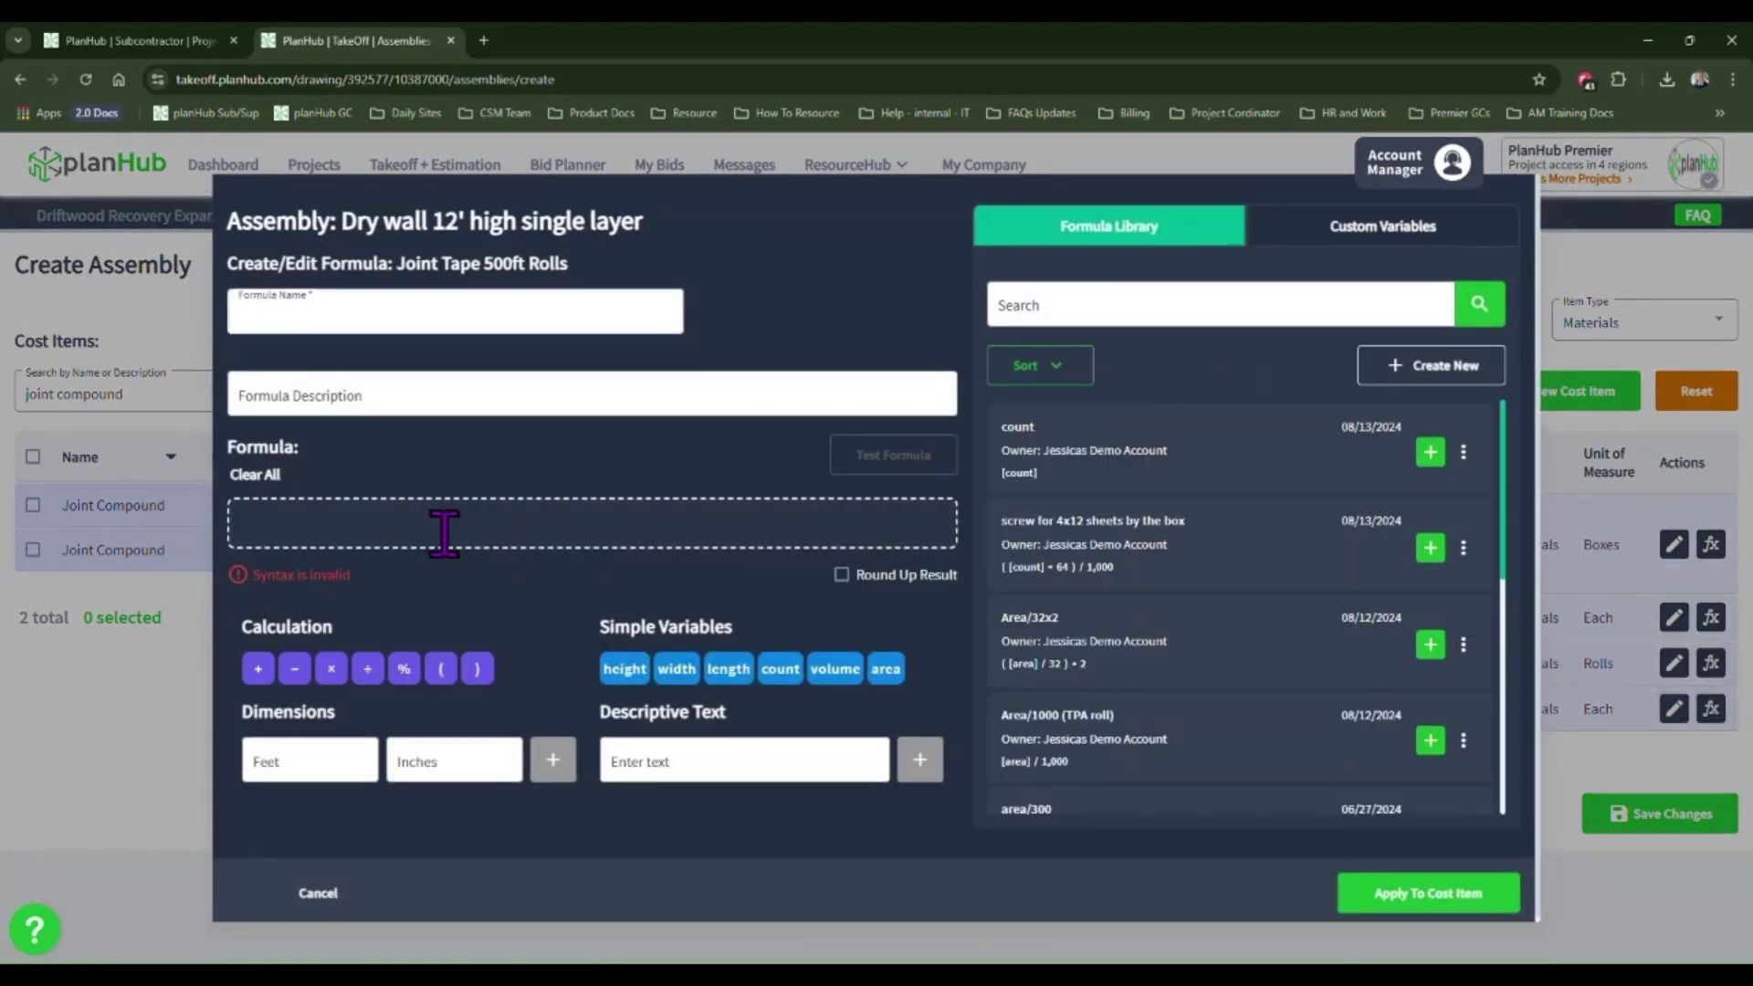
pyautogui.click(671, 534)
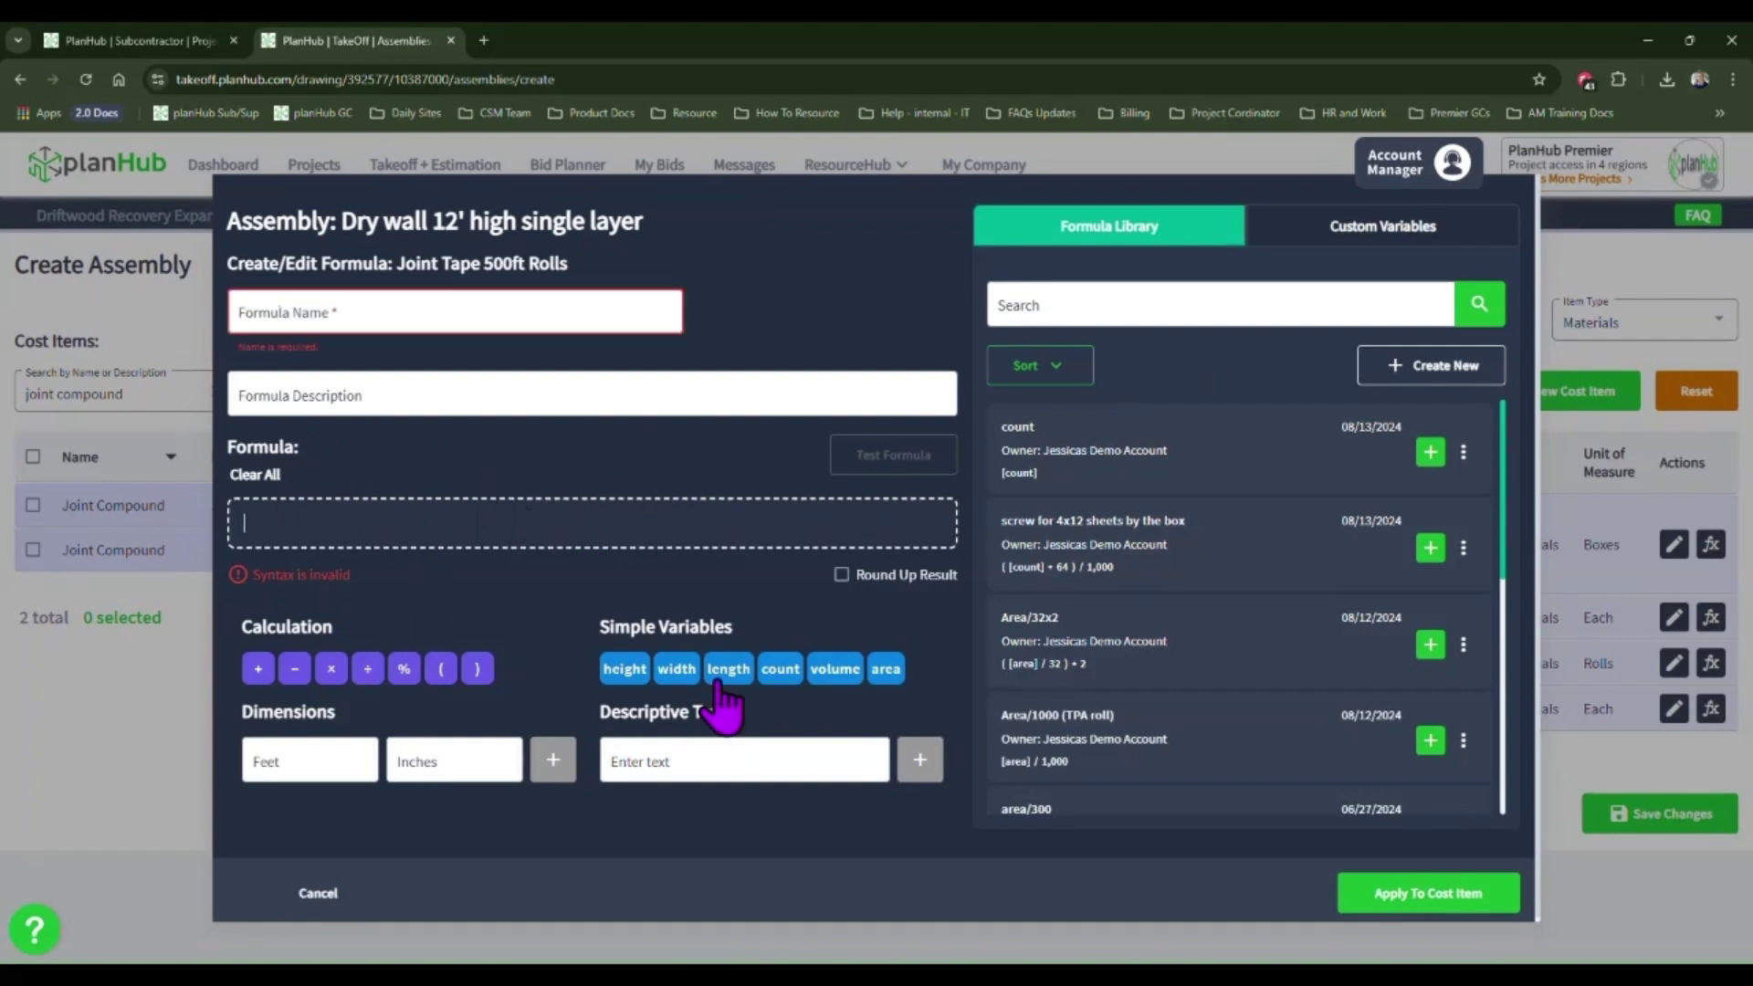
pyautogui.click(781, 673)
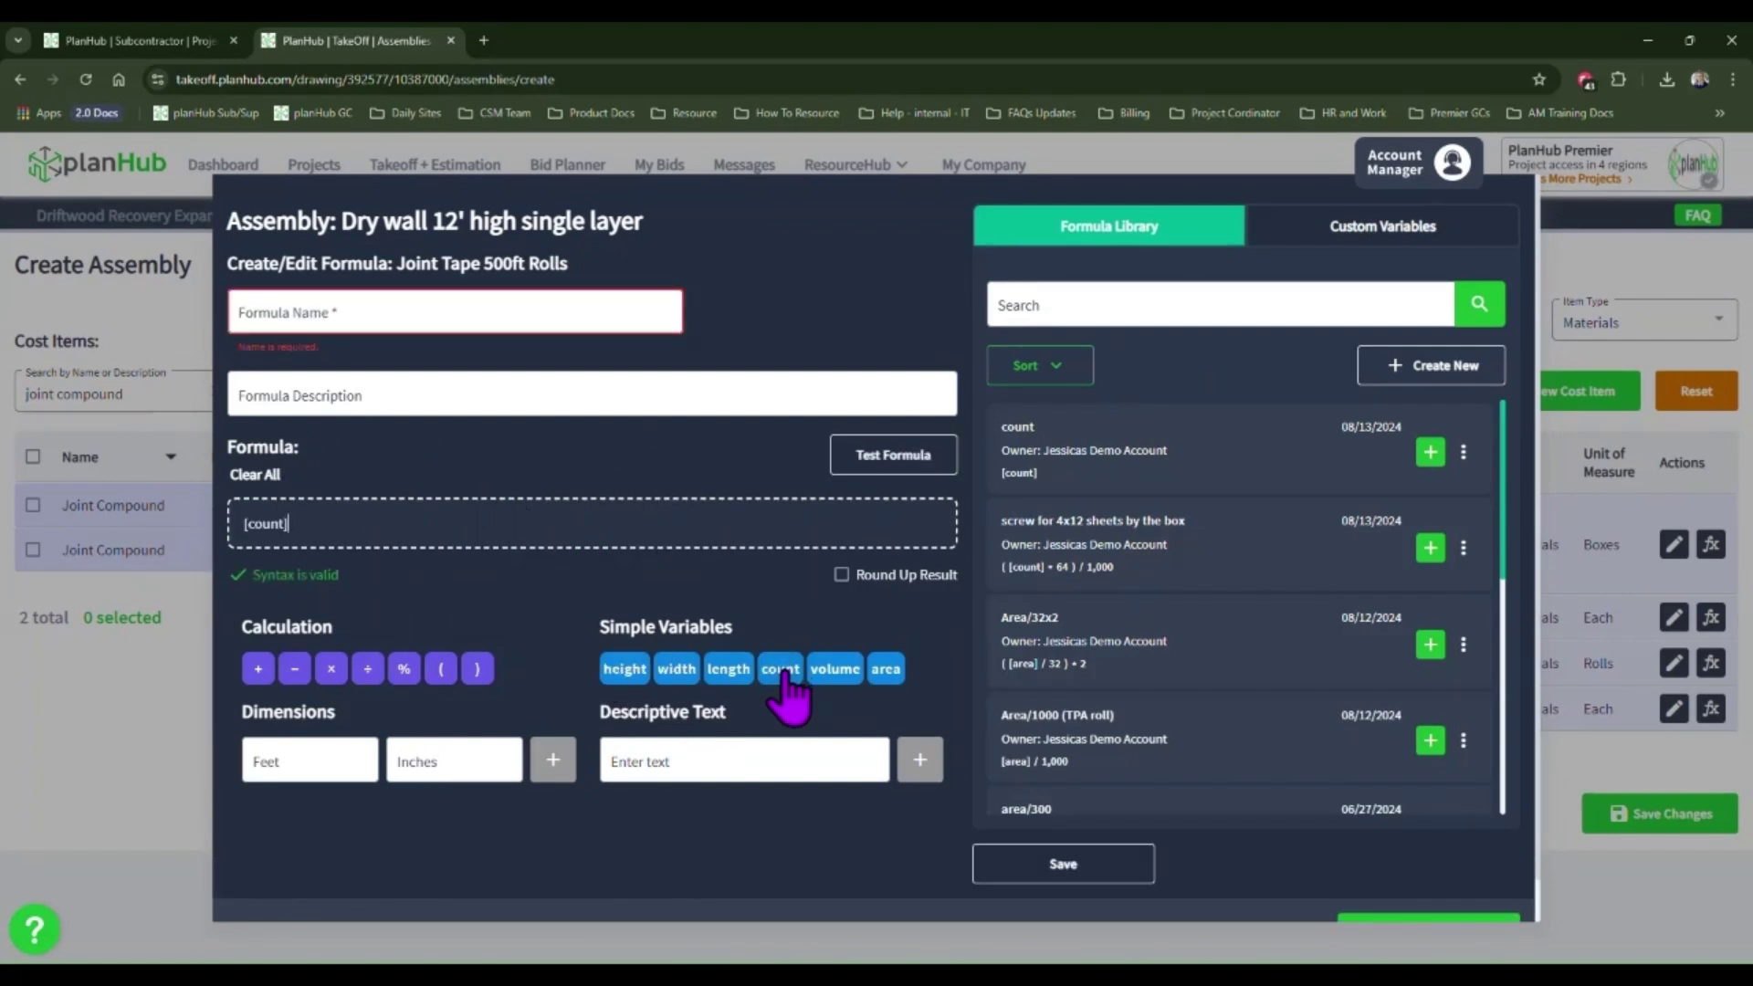
pyautogui.write('*16)')
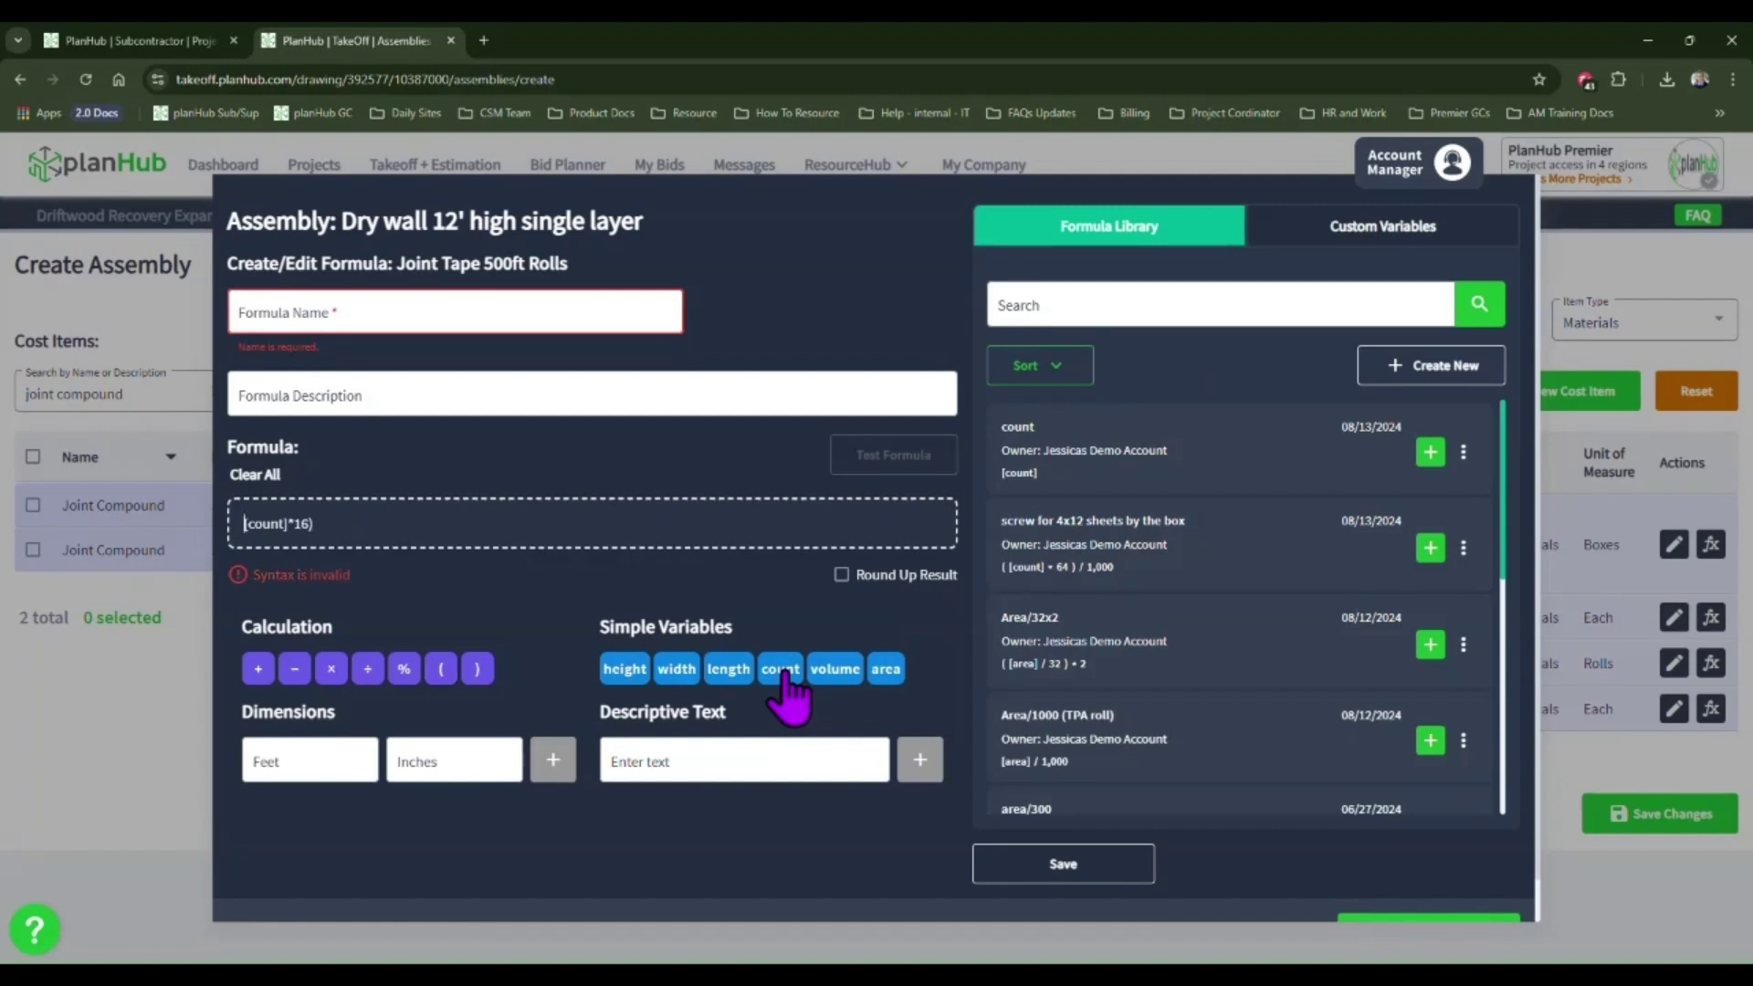
pyautogui.write('(')
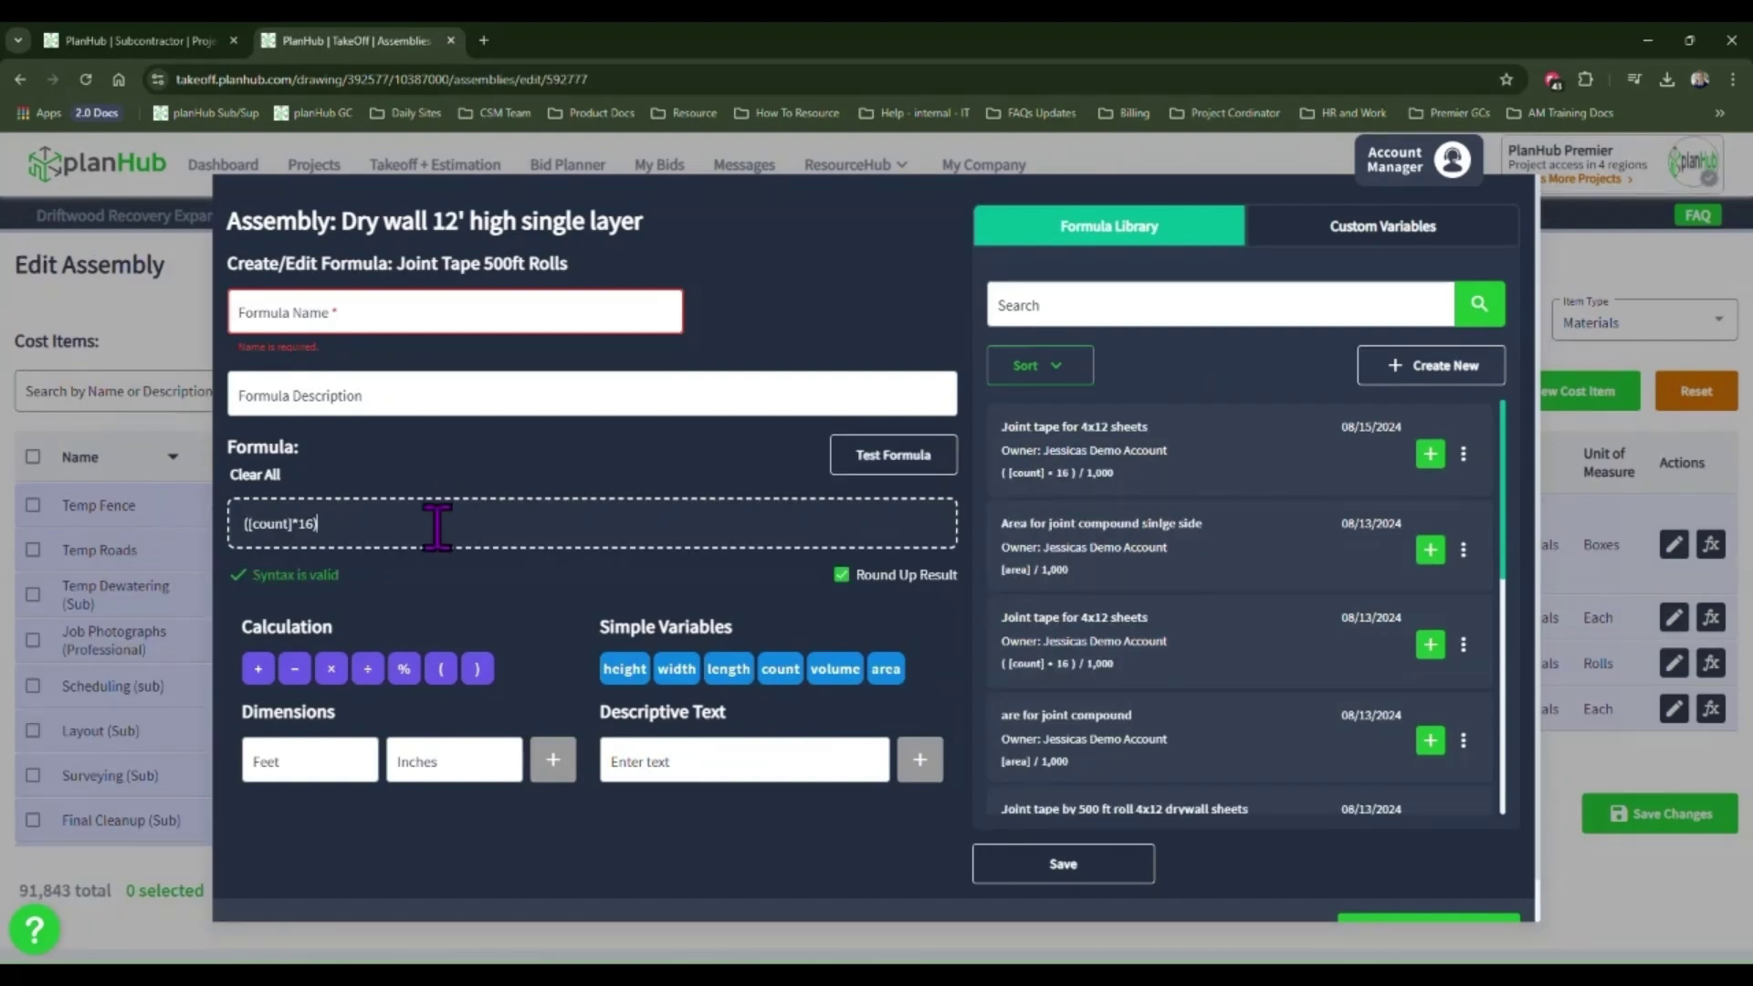
pyautogui.write('/500')
pyautogui.click(407, 313)
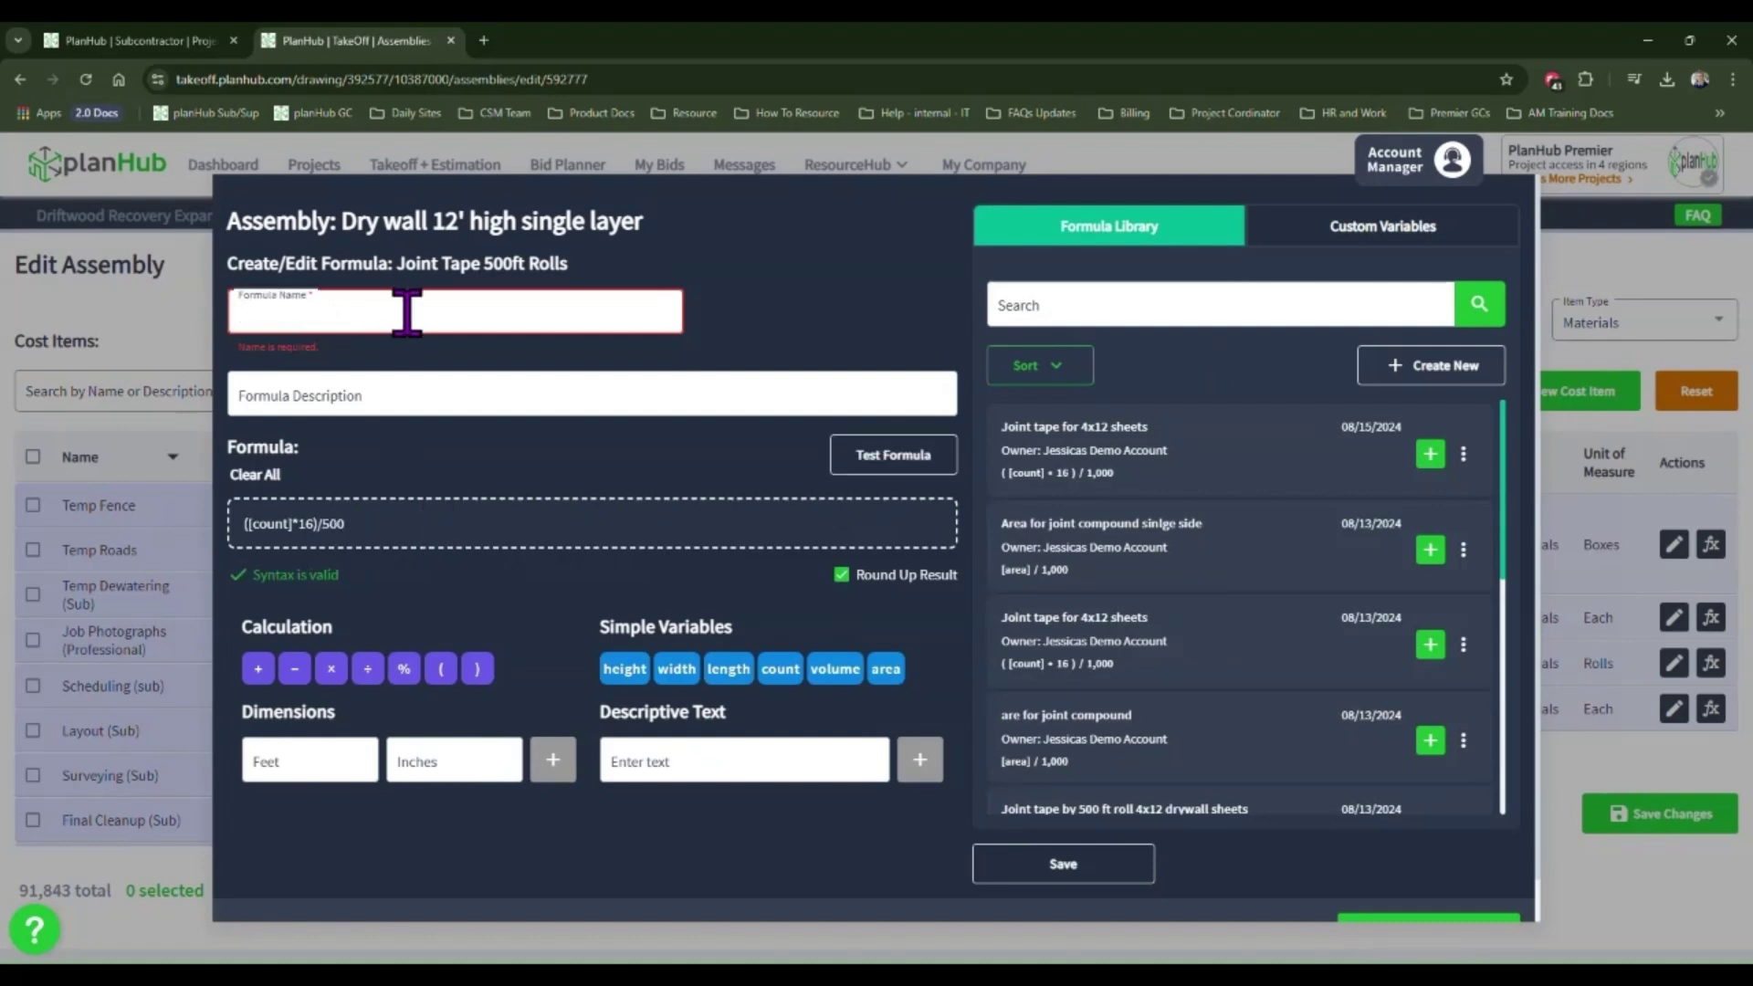
pyautogui.write('Joint Tape for 4x12 sheets')
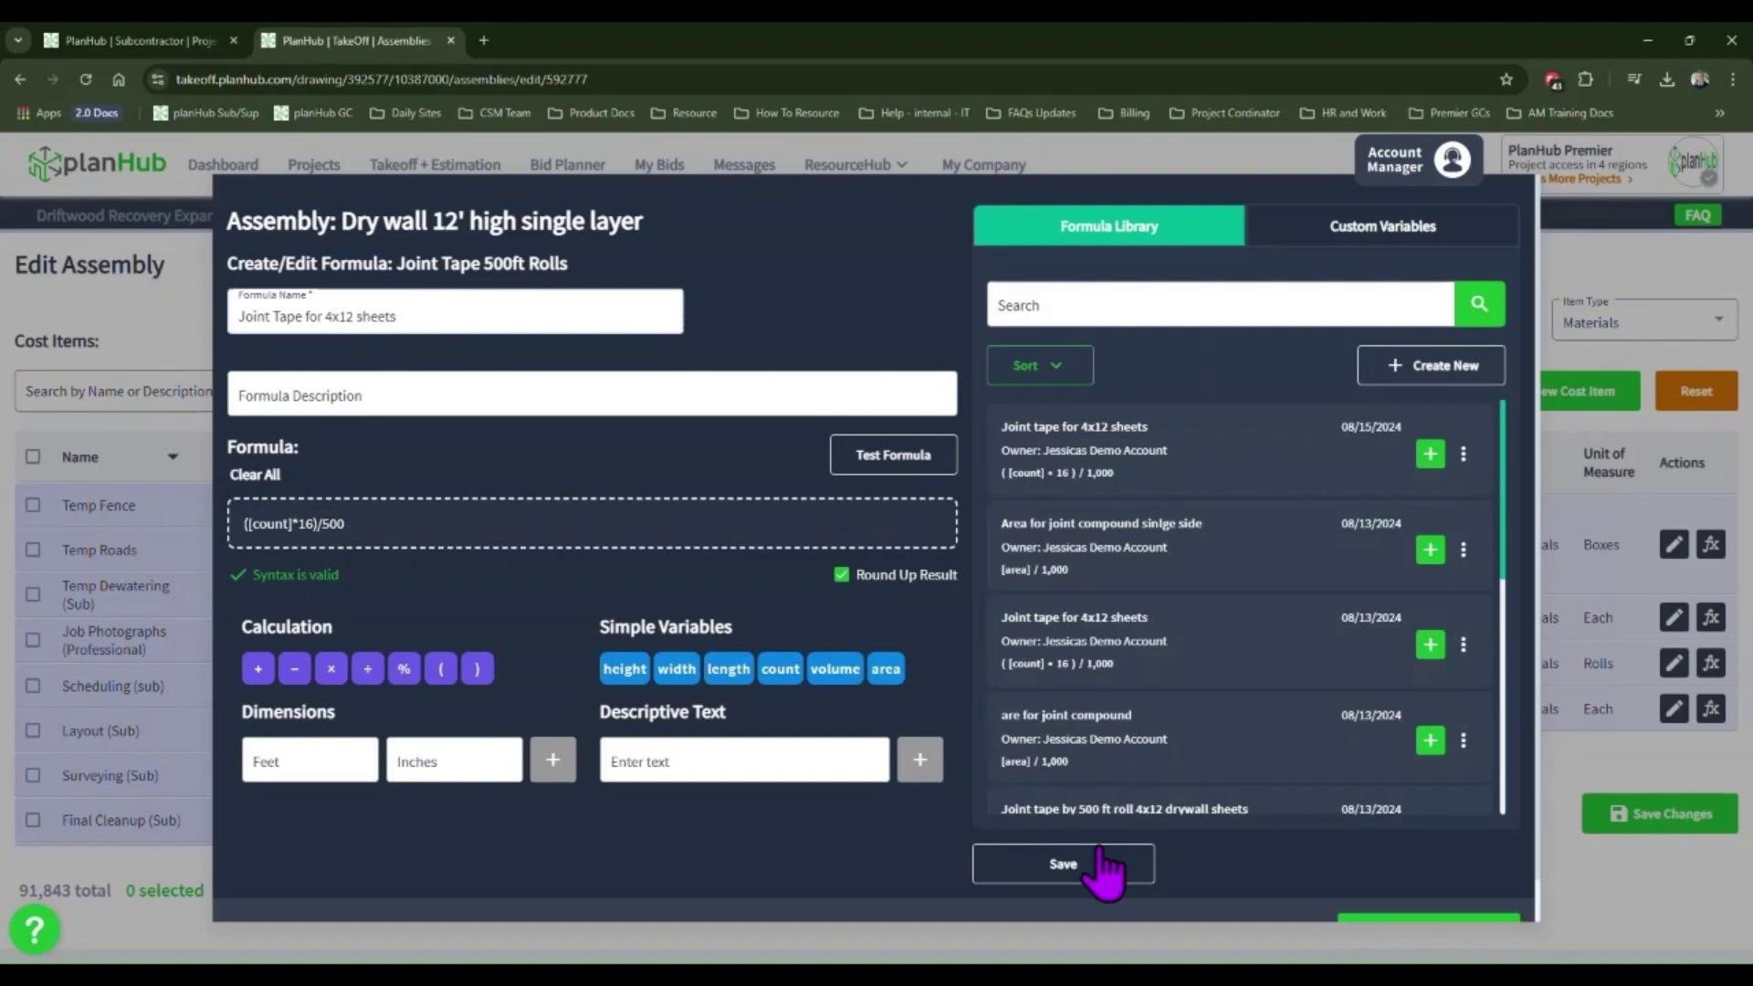
pyautogui.click(1100, 865)
pyautogui.click(1429, 904)
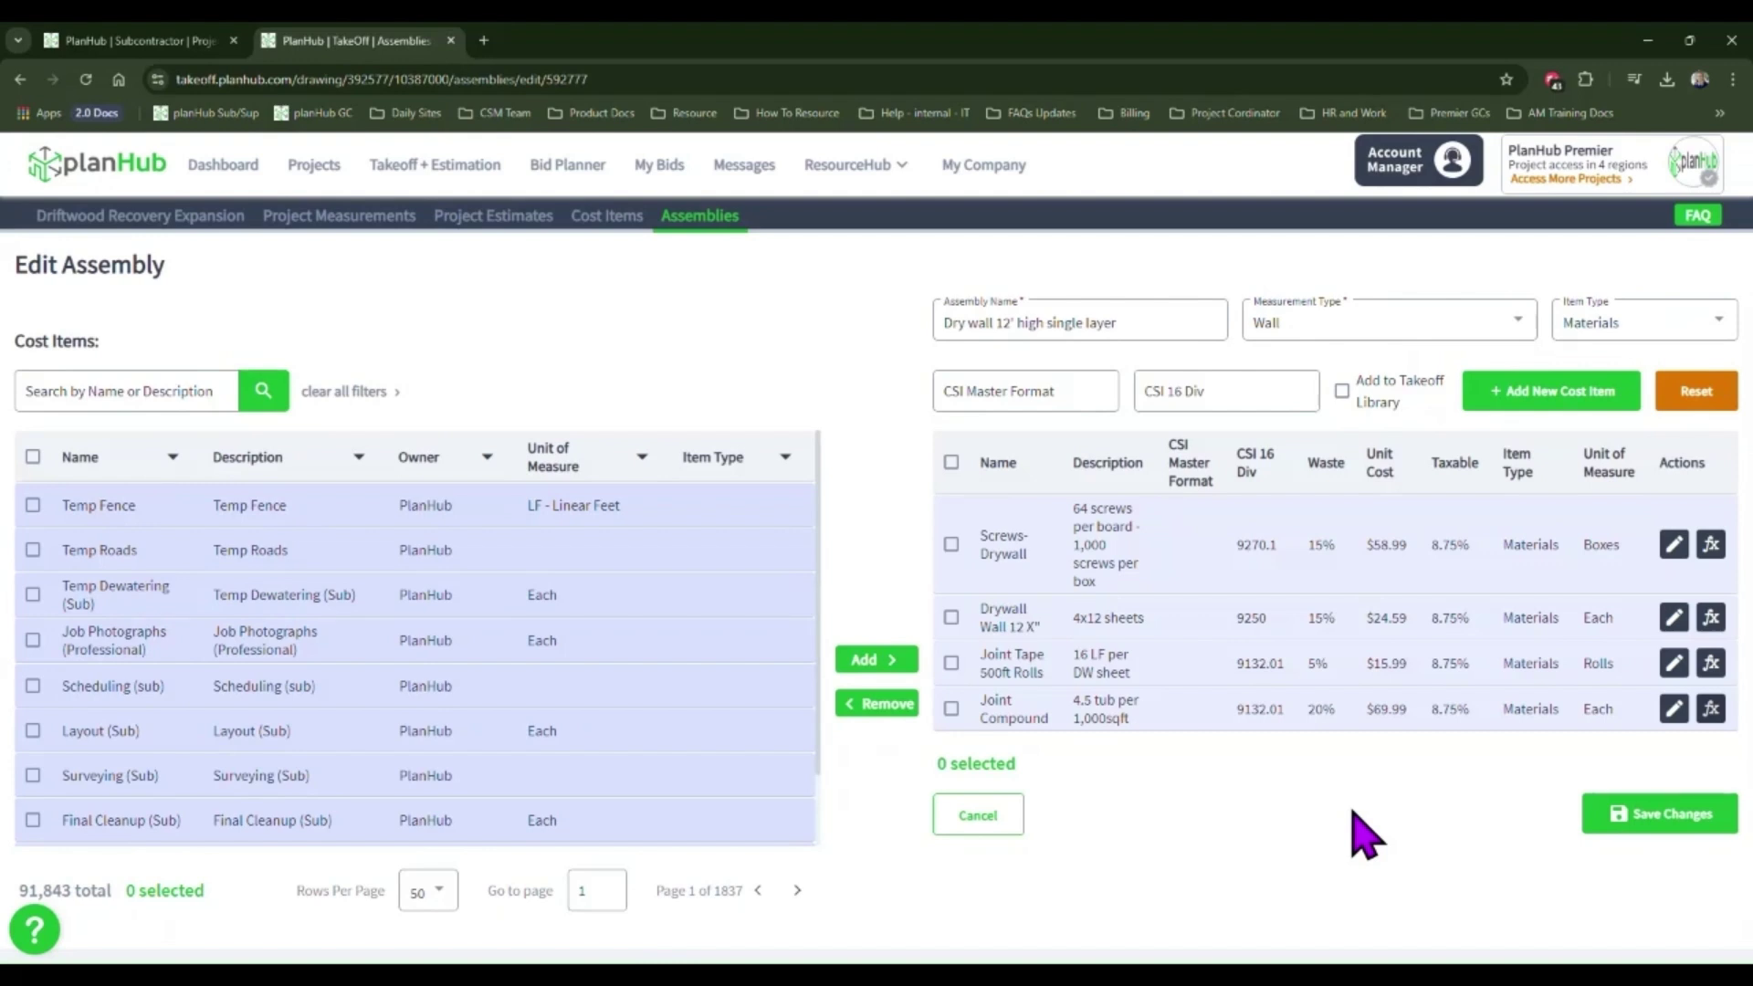
# Step: Save a rounded-up area formula 'Area - Joint Compound - Single layer' and tick Add to Takeoff Library
pyautogui.click(1711, 708)
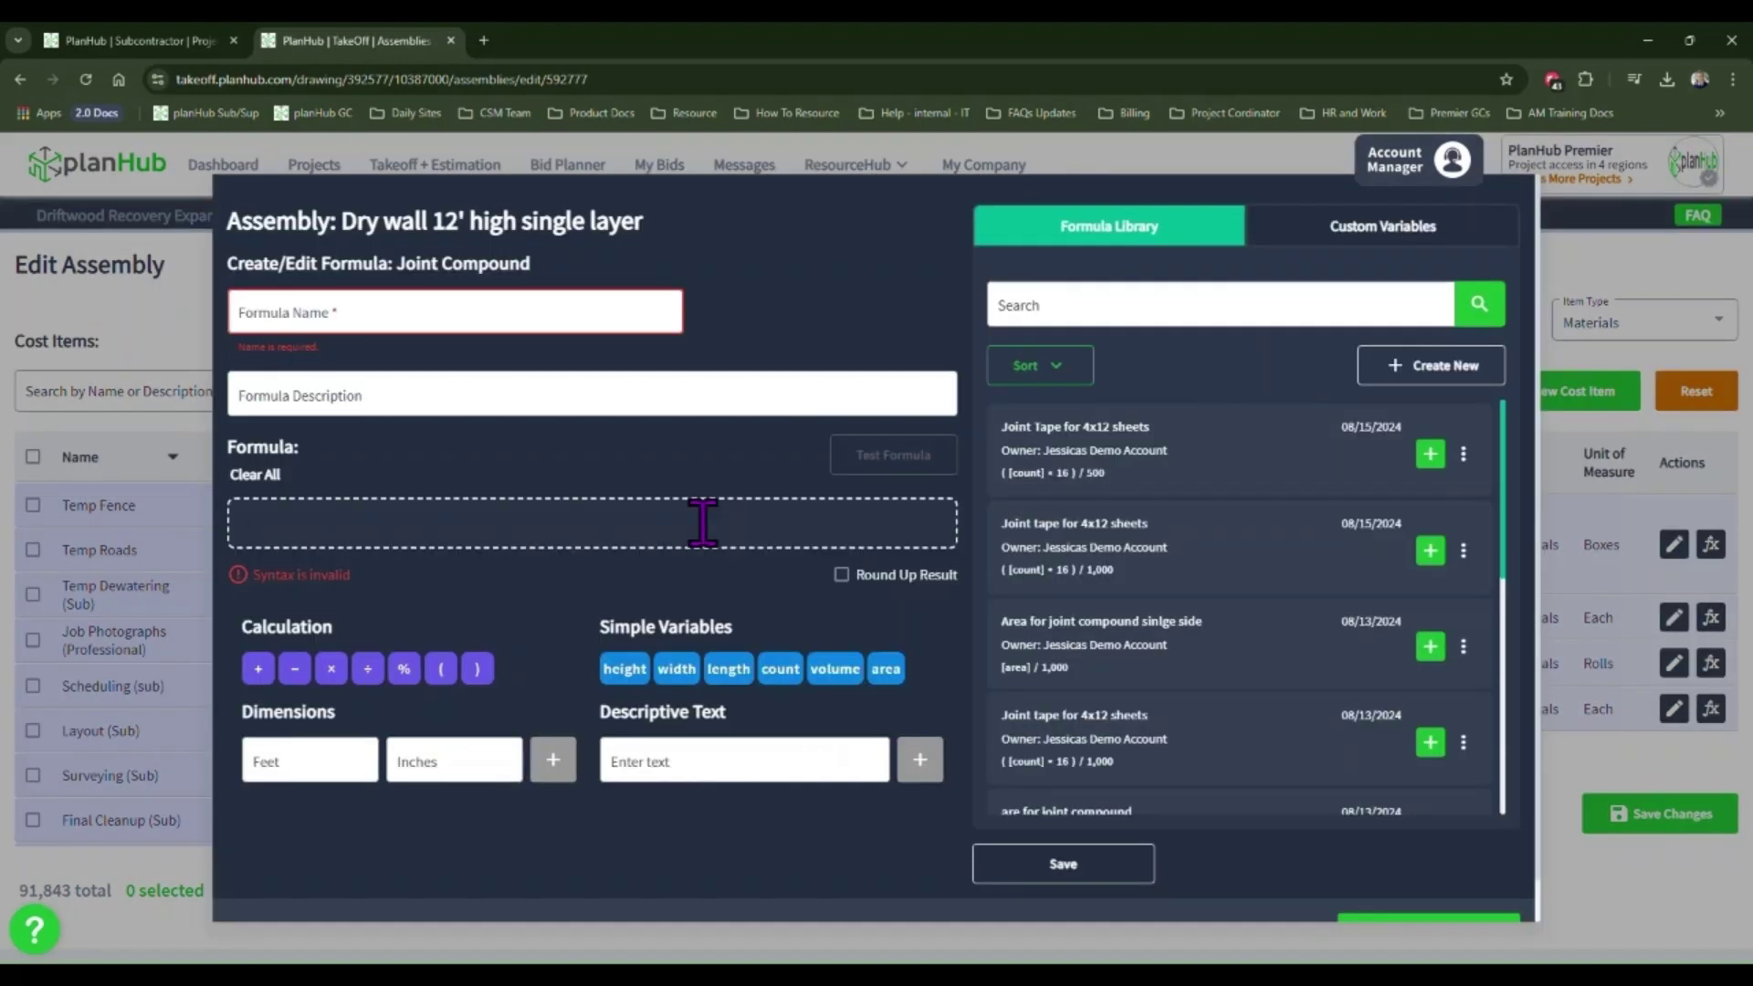
pyautogui.click(880, 671)
pyautogui.write('/1000')
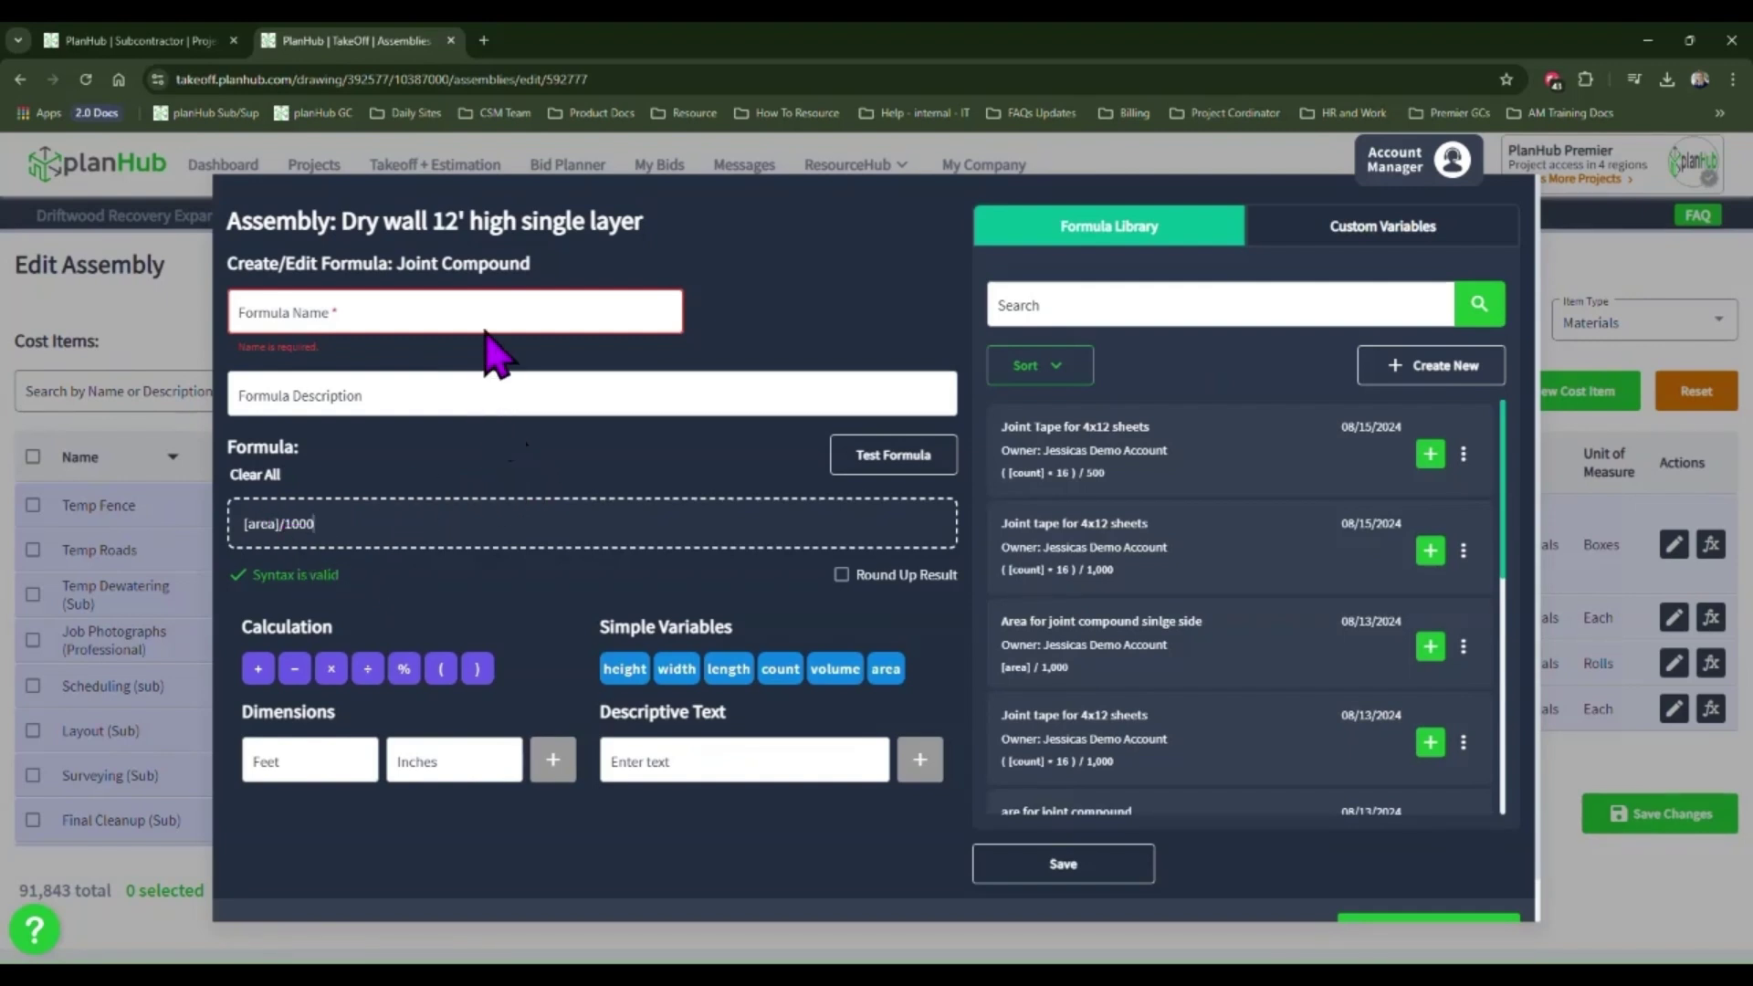
pyautogui.click(233, 319)
pyautogui.write('Area - Joint Compound - Single layer')
pyautogui.click(841, 574)
pyautogui.click(1082, 867)
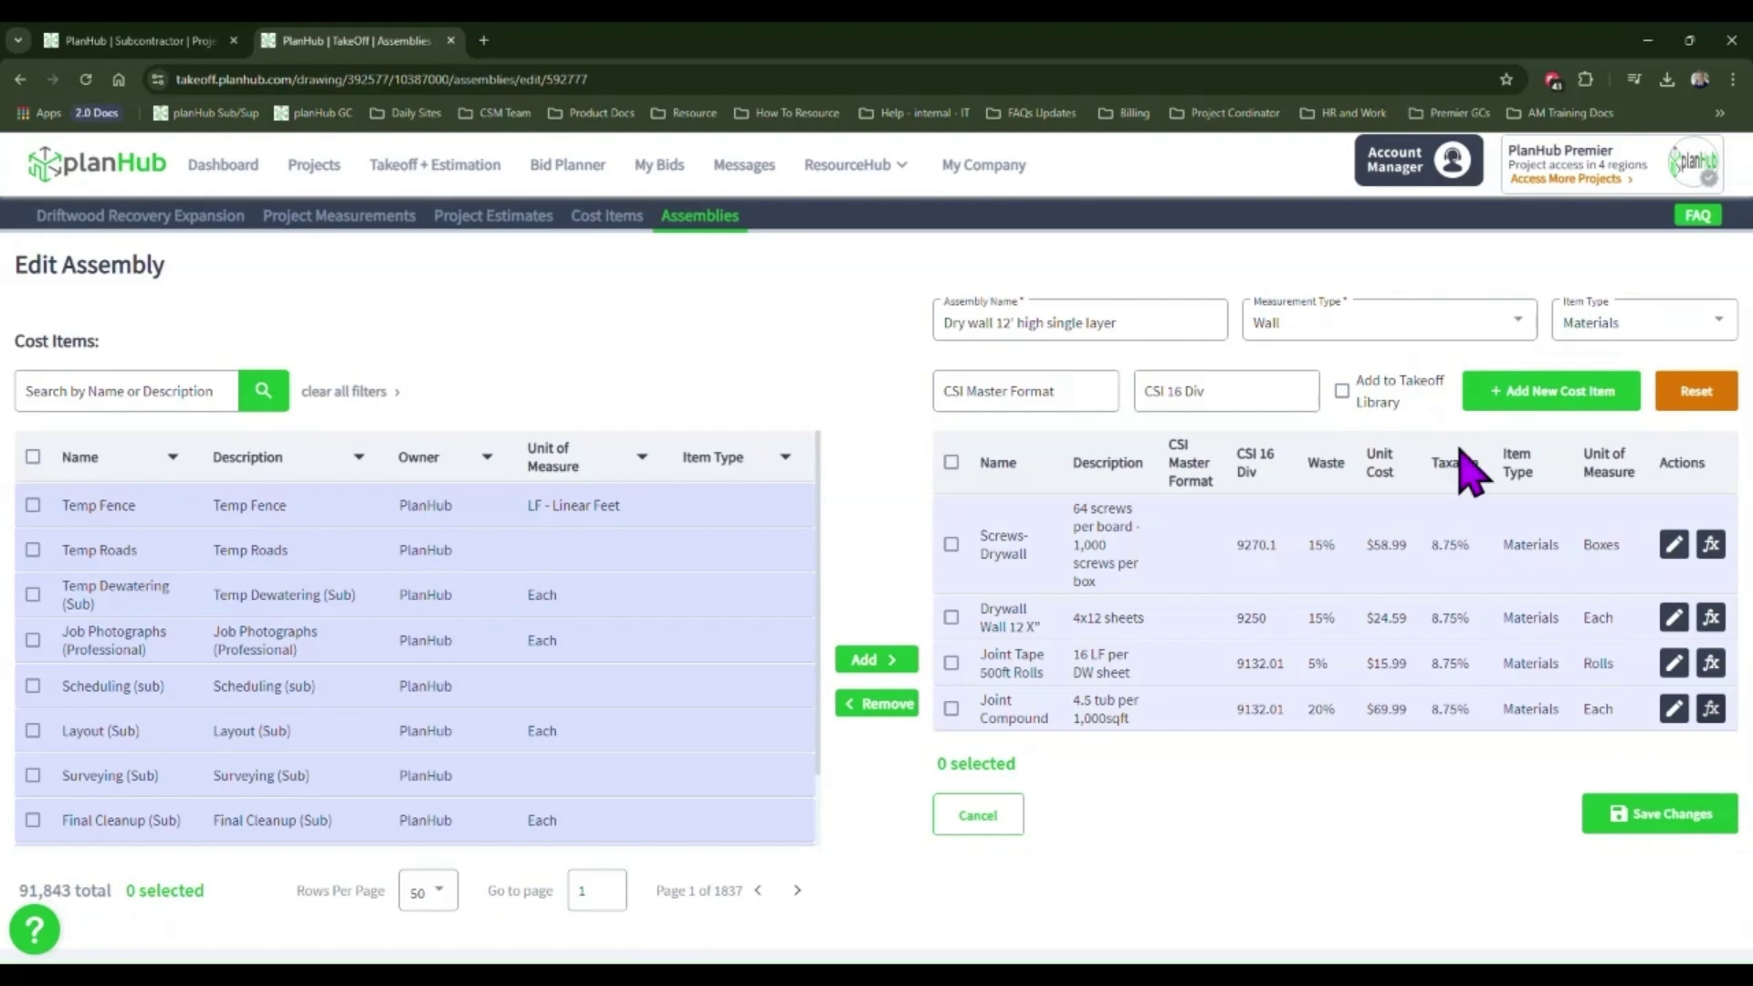
pyautogui.click(1341, 392)
# Step: Save the assembly and expand the 11' tall drywall Area measurement in Driftwood Recovery Expansion
pyautogui.click(1638, 819)
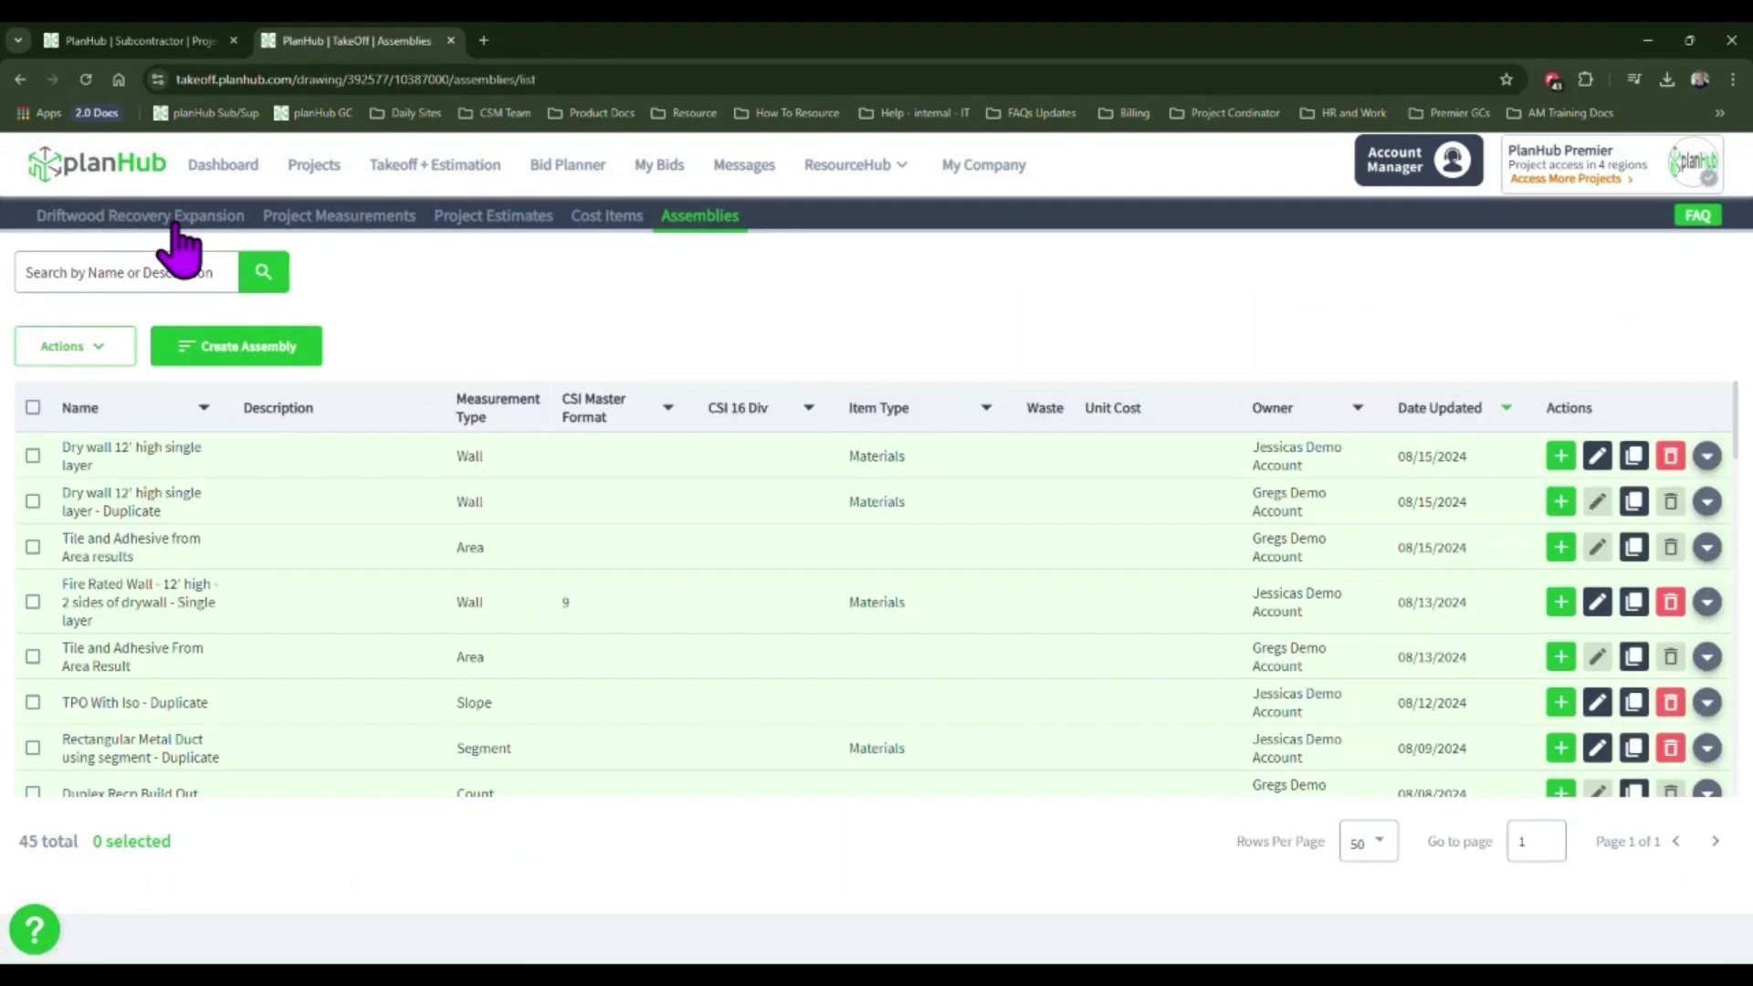
pyautogui.click(117, 219)
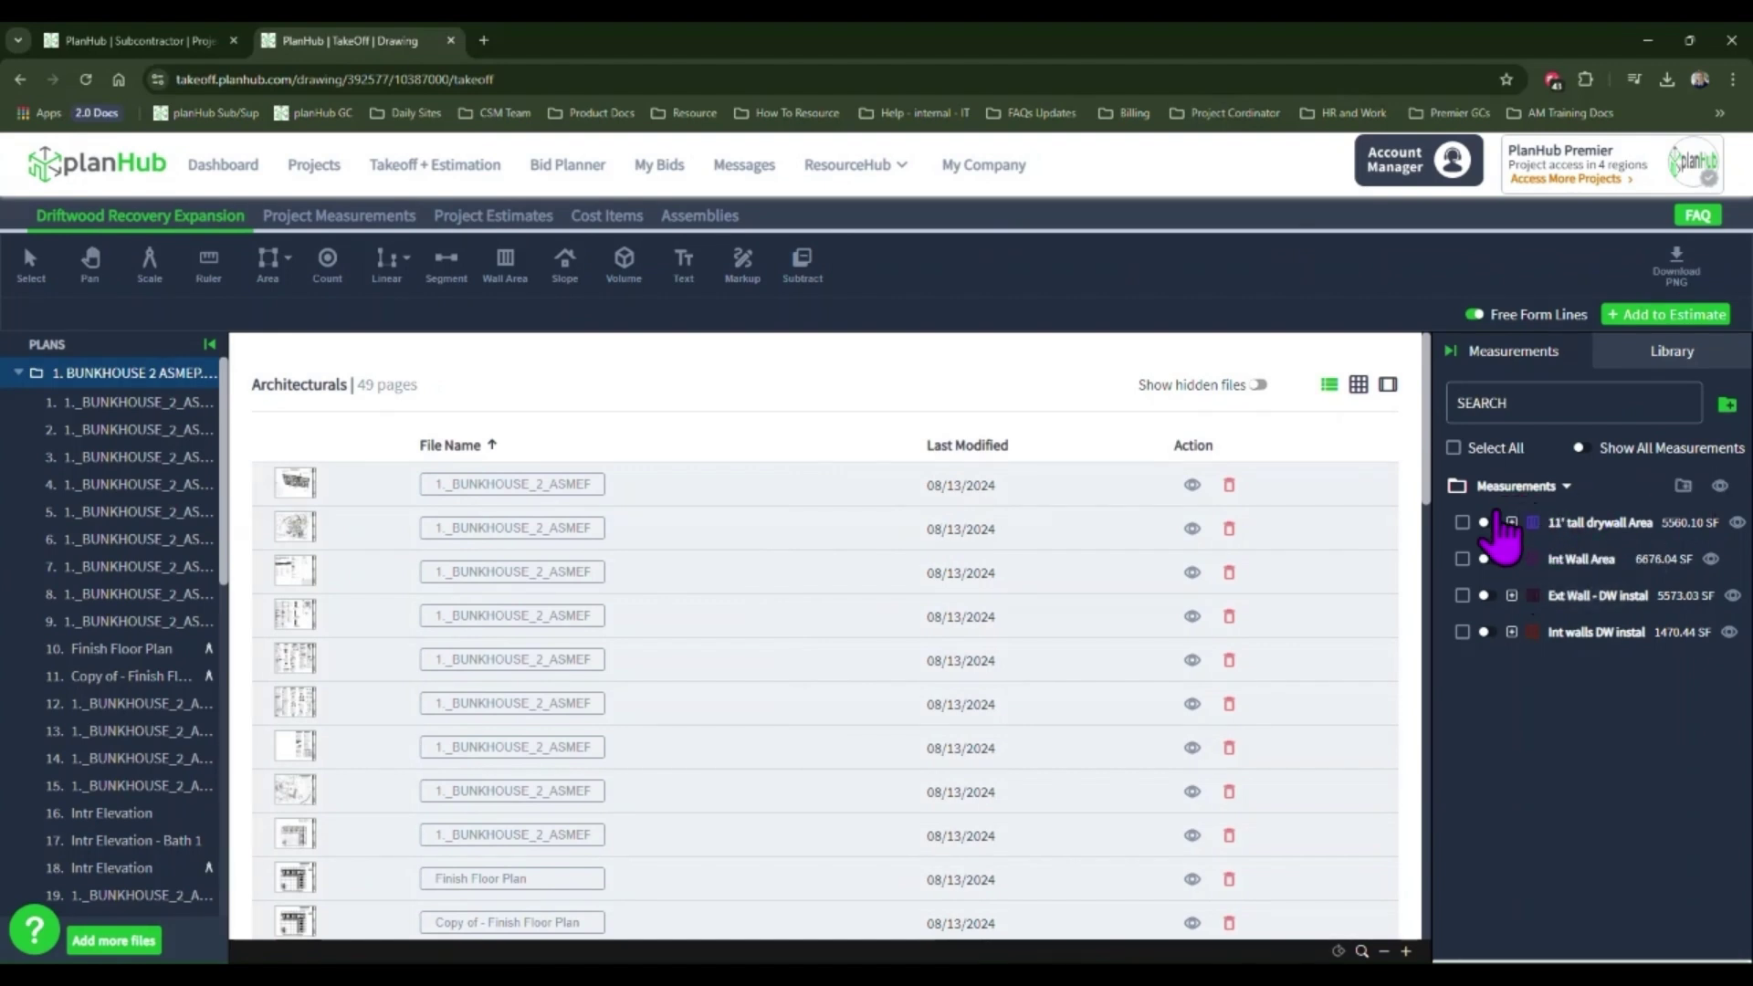
pyautogui.click(1512, 524)
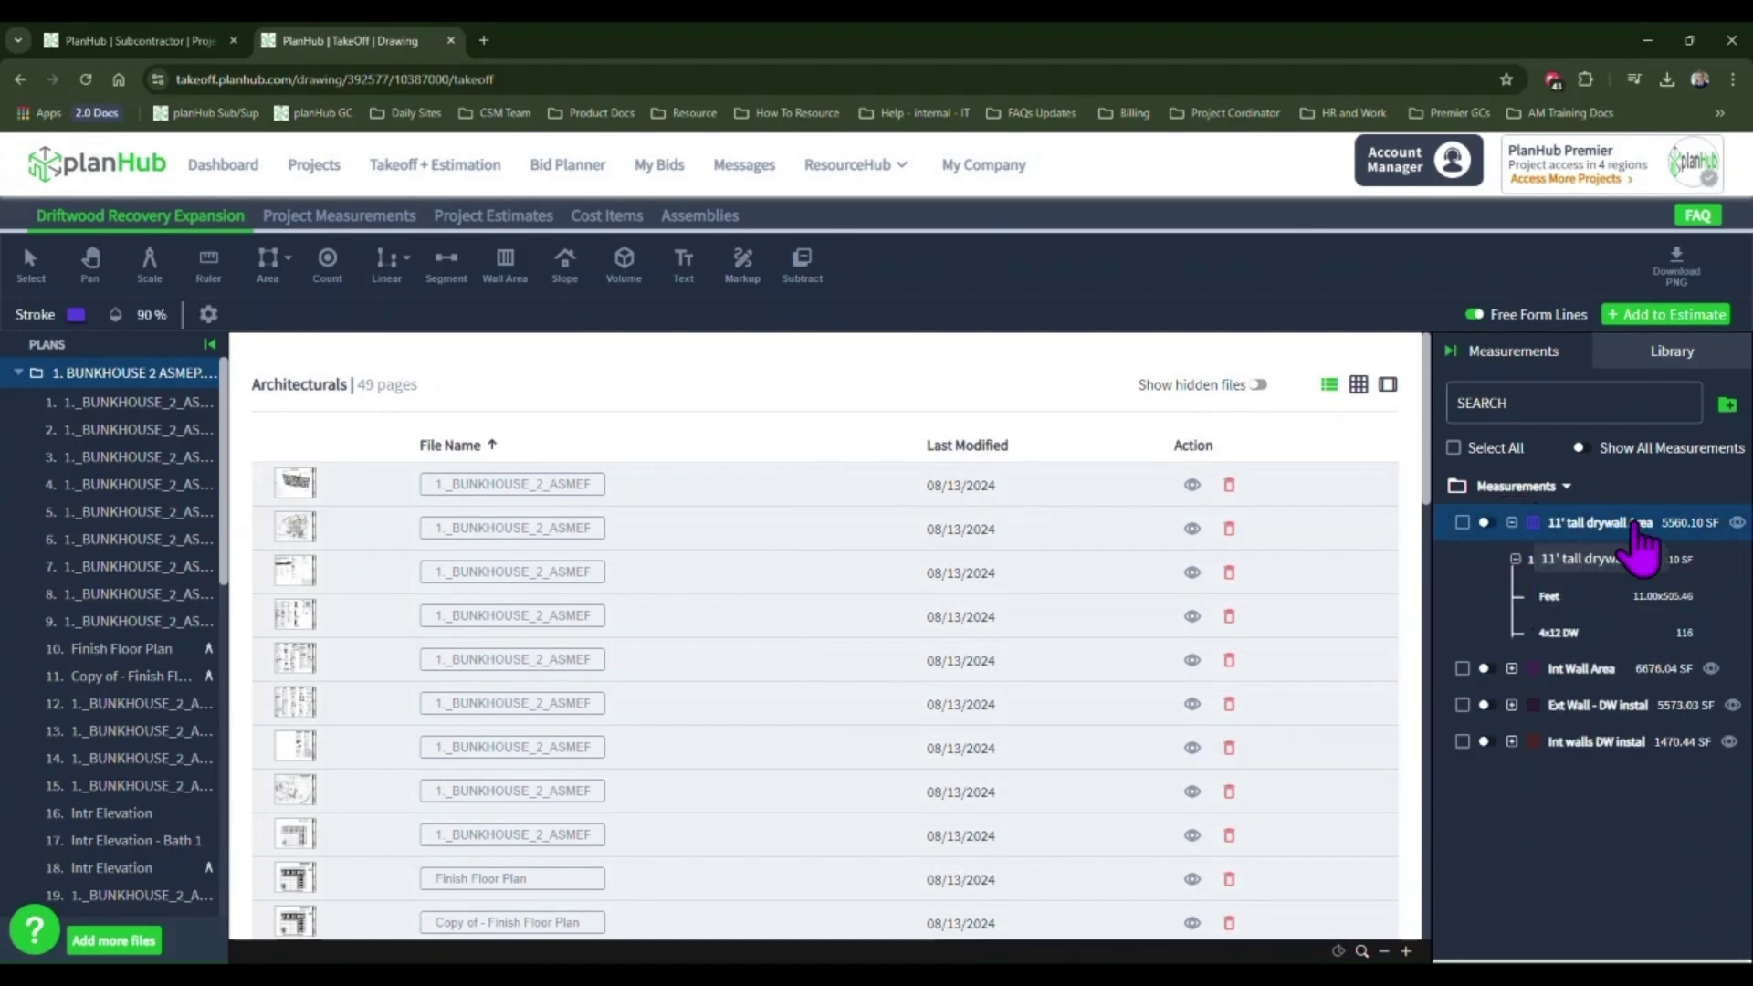
# Step: Send the measurement to the Dry wall 12' high single layer assembly in Project Estimate 1
pyautogui.rightClick(1603, 557)
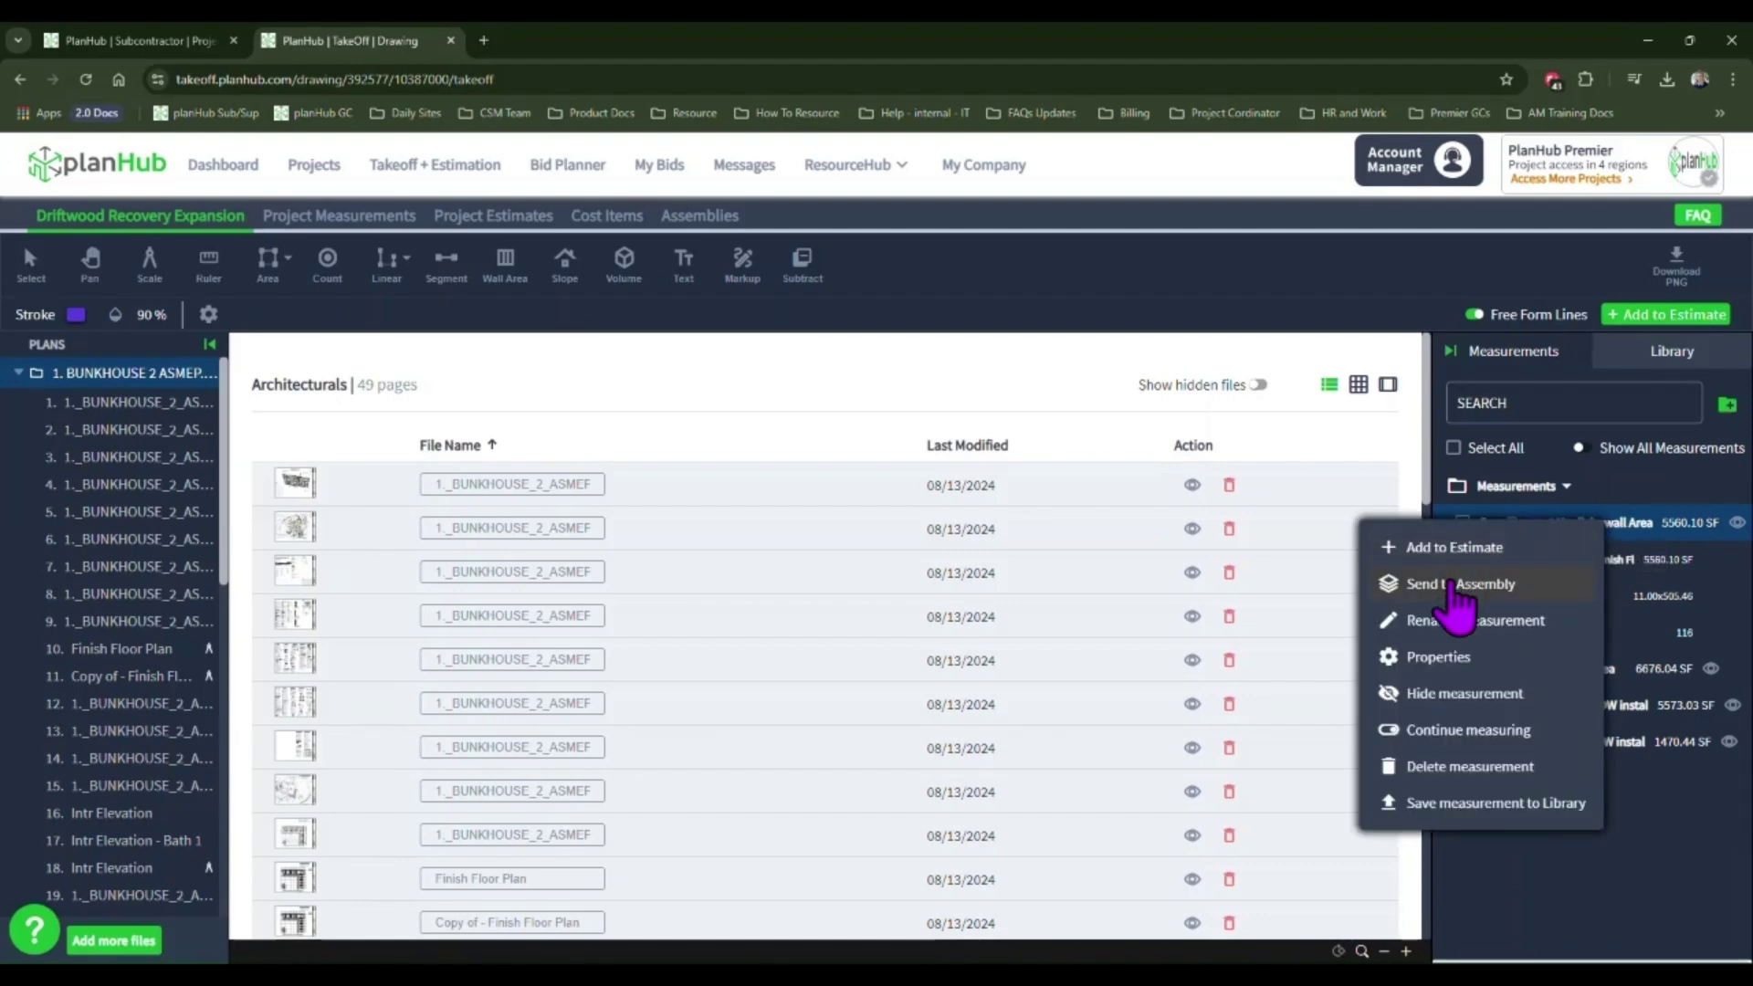
pyautogui.click(1453, 584)
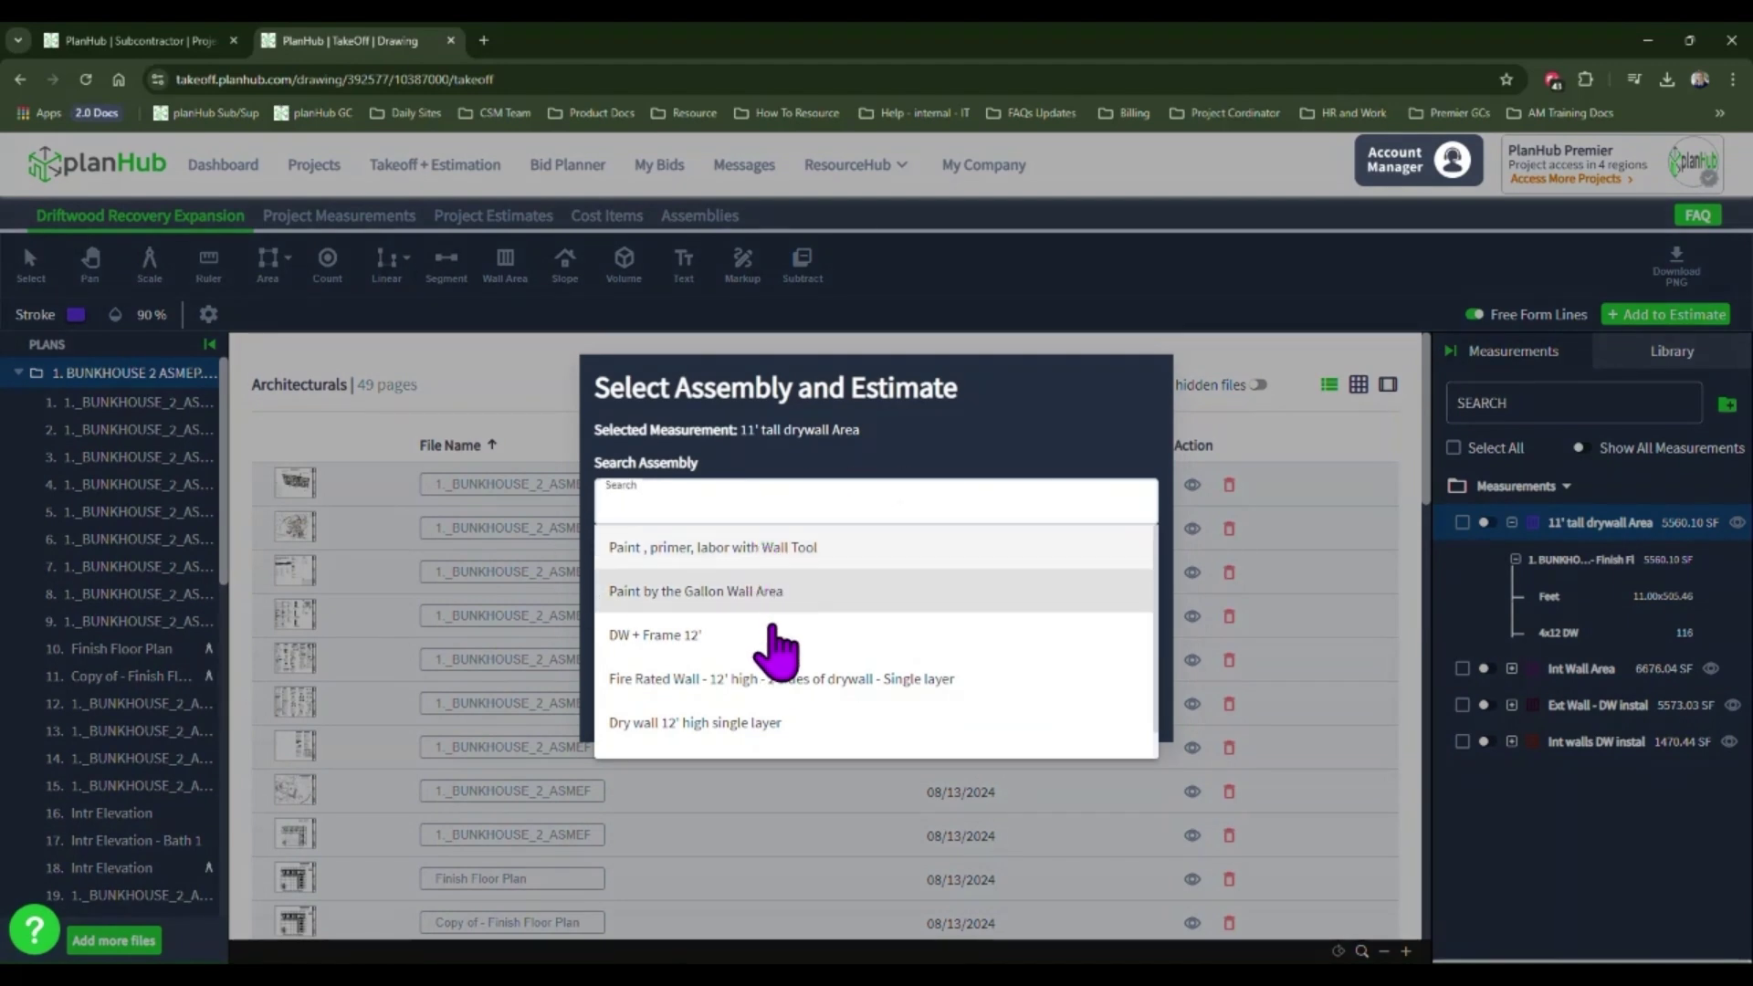
pyautogui.click(780, 724)
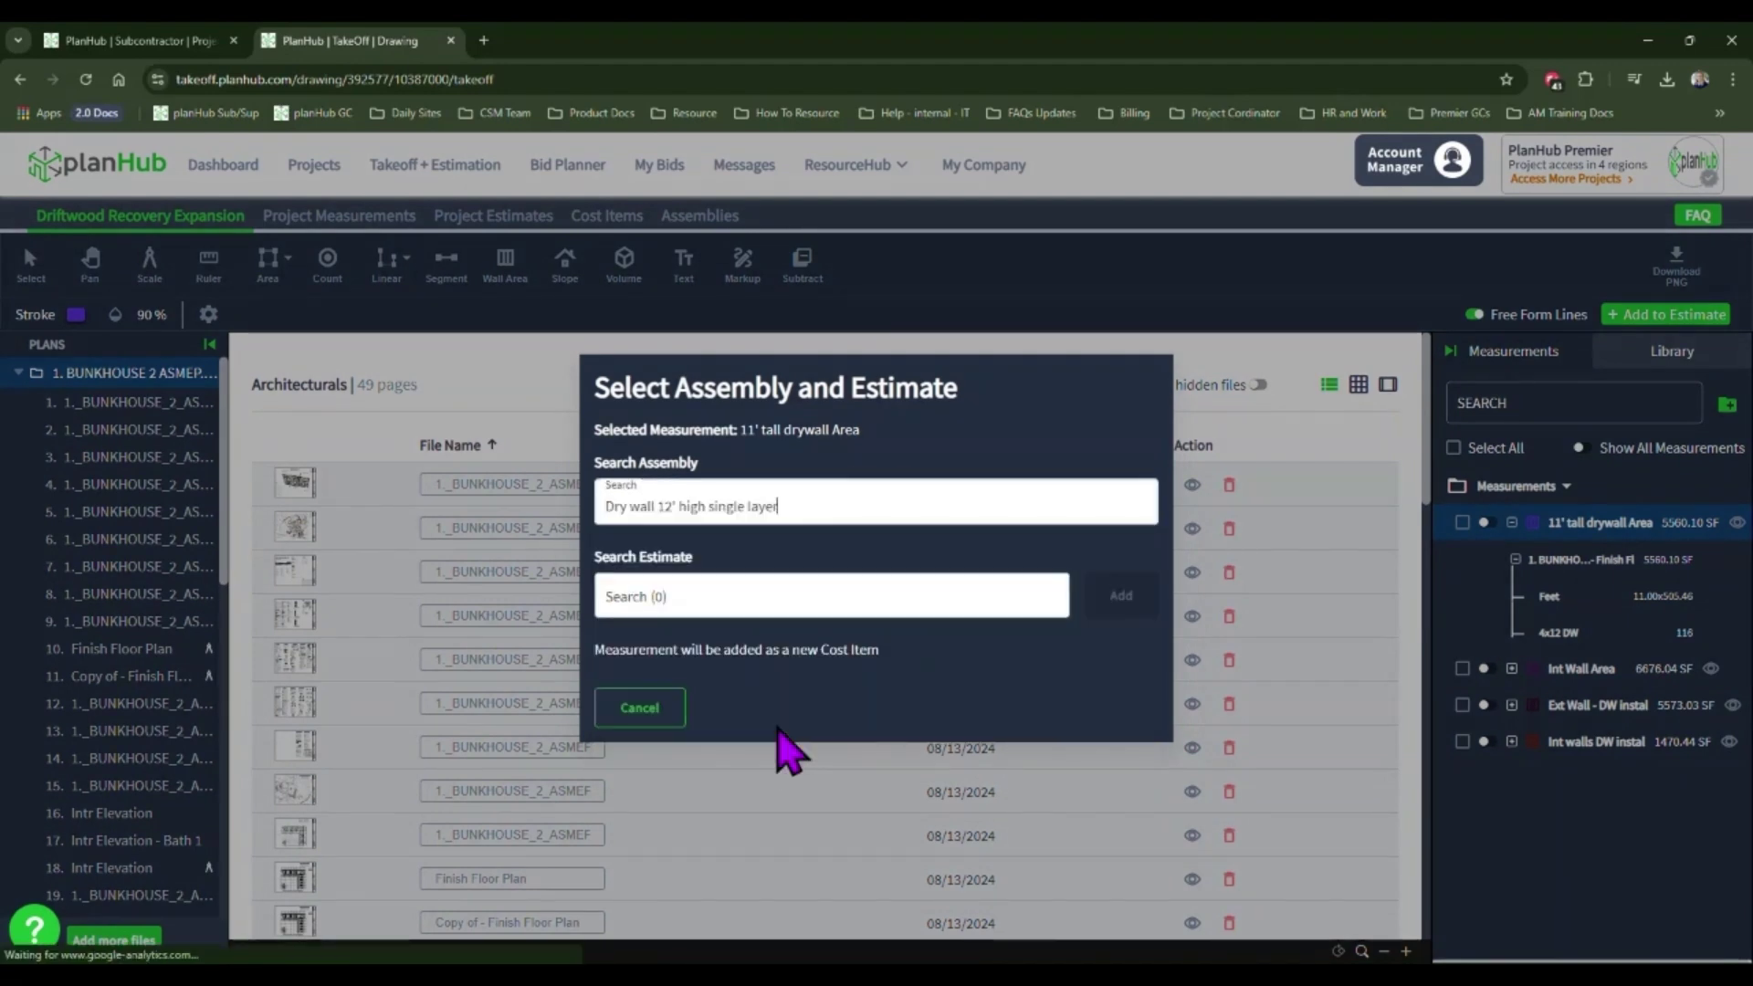
pyautogui.click(794, 597)
pyautogui.click(767, 686)
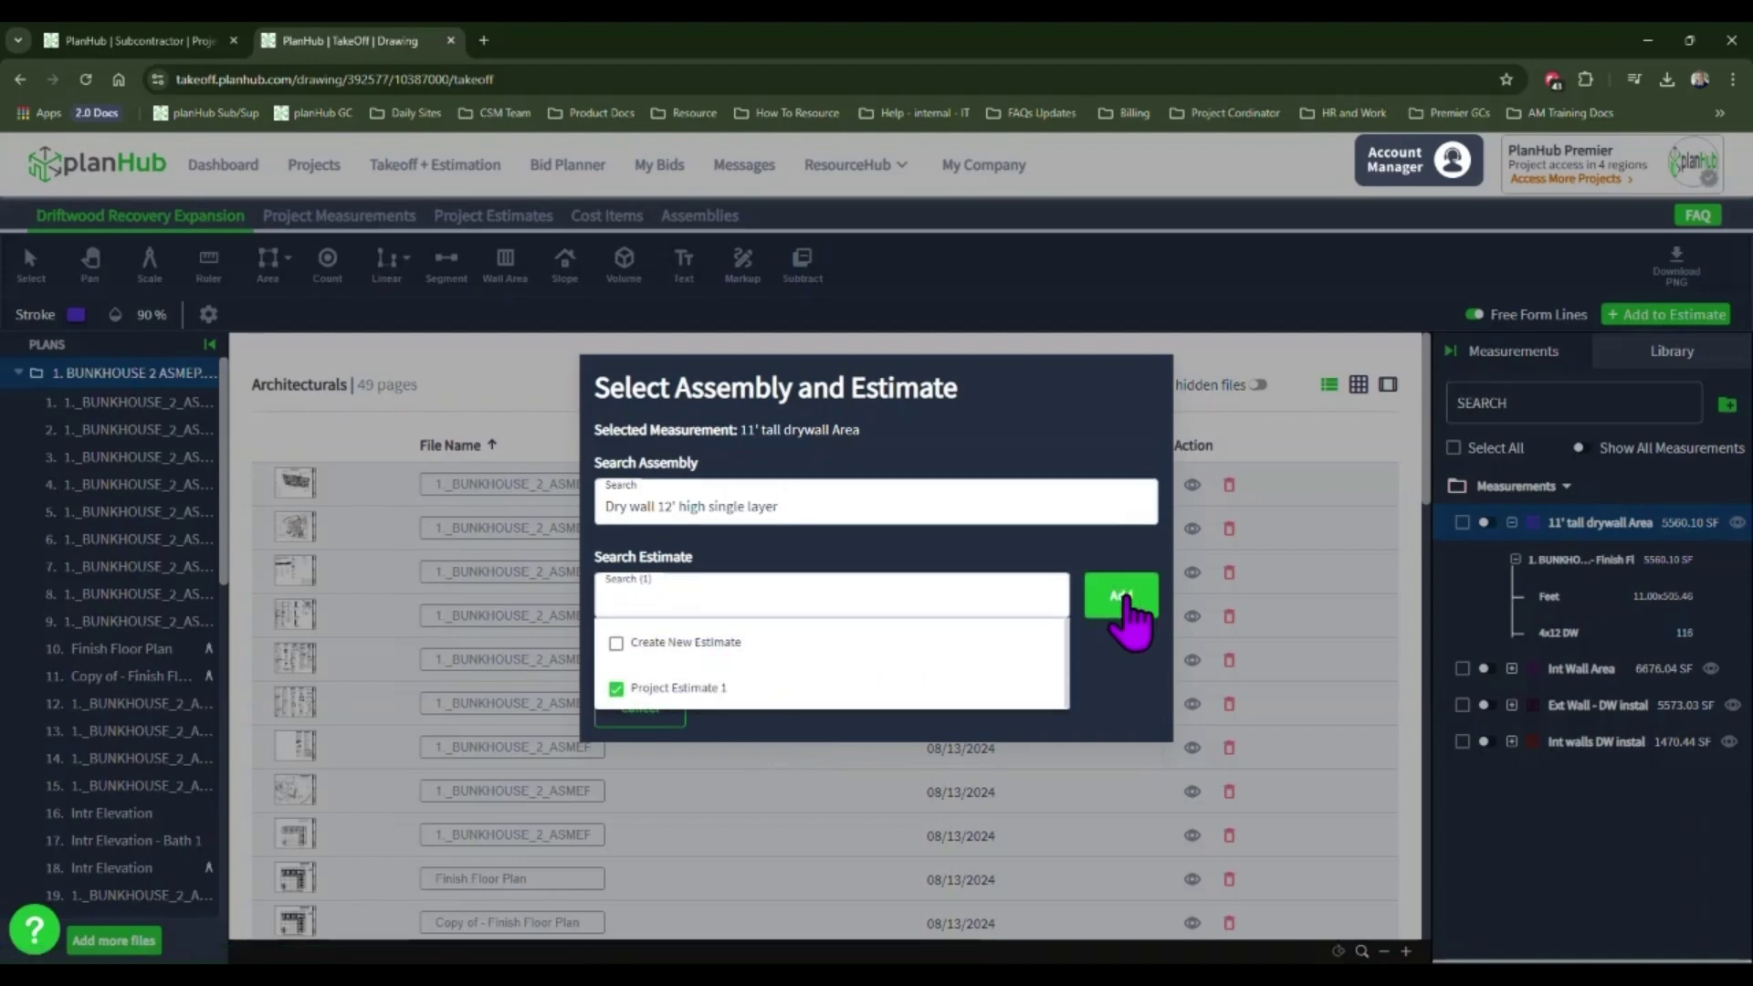
pyautogui.click(1128, 597)
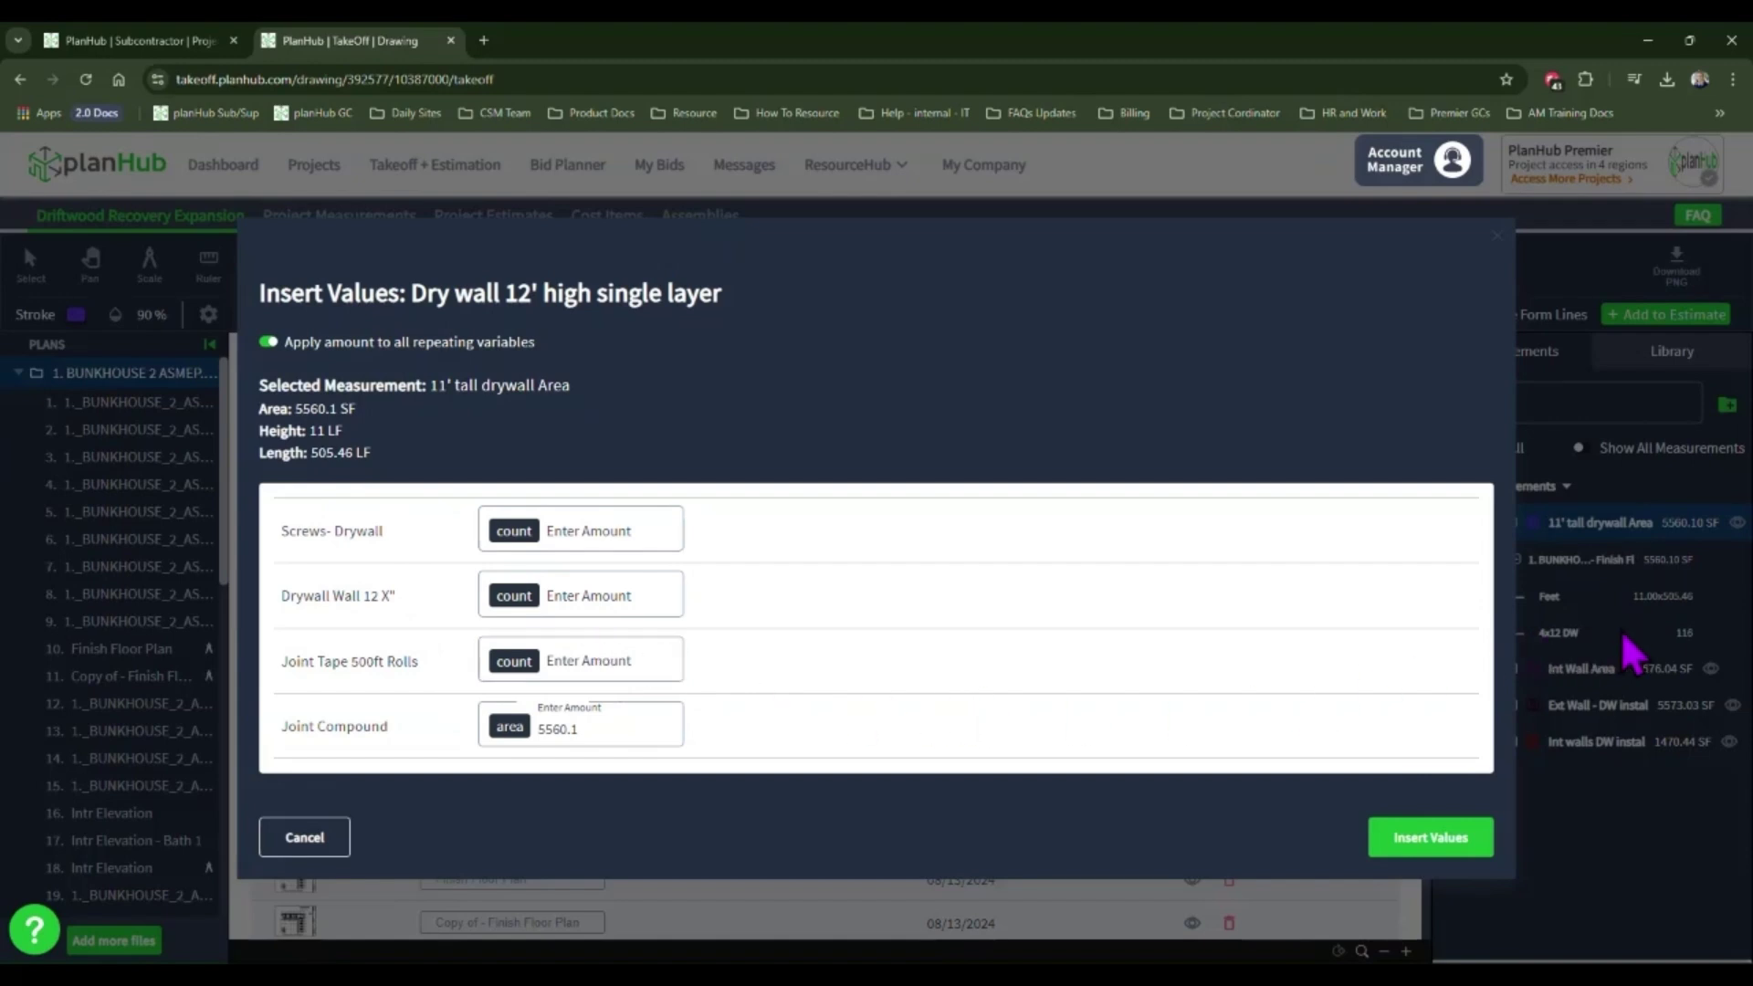
# Step: Enter 116 for Screws-Drywall, turn off 'Apply amount to all repeating variables', and insert the values
pyautogui.click(611, 534)
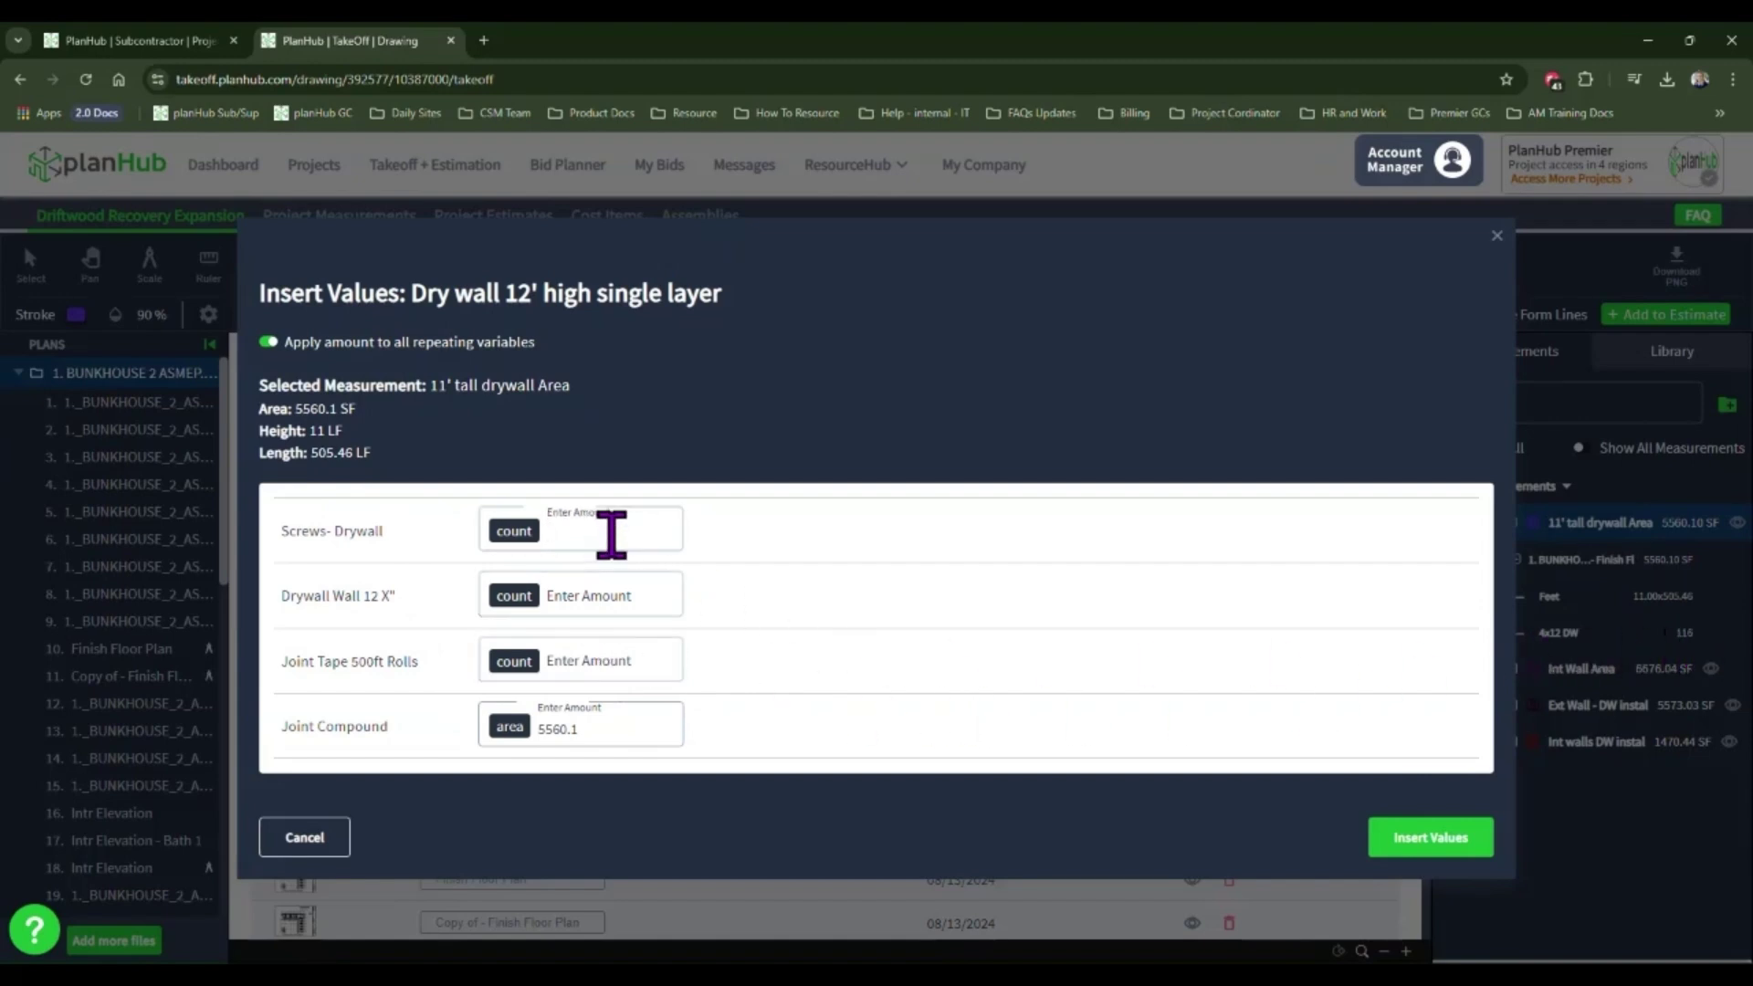
pyautogui.write('116')
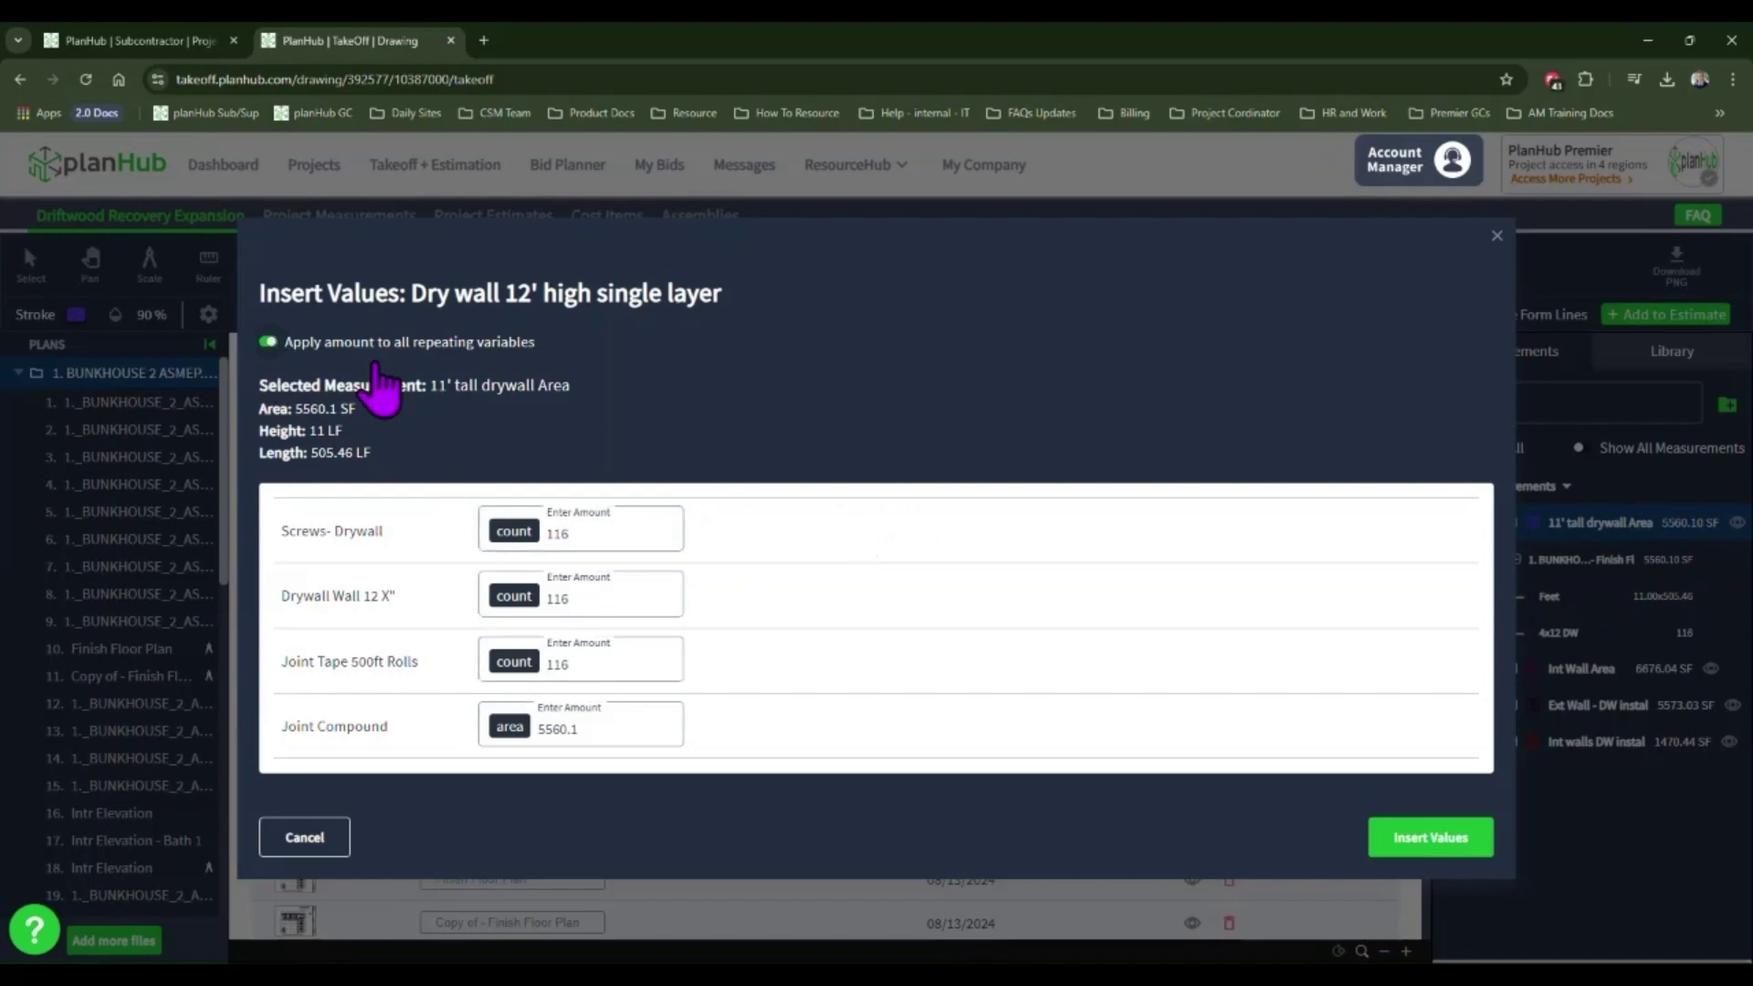
pyautogui.click(642, 538)
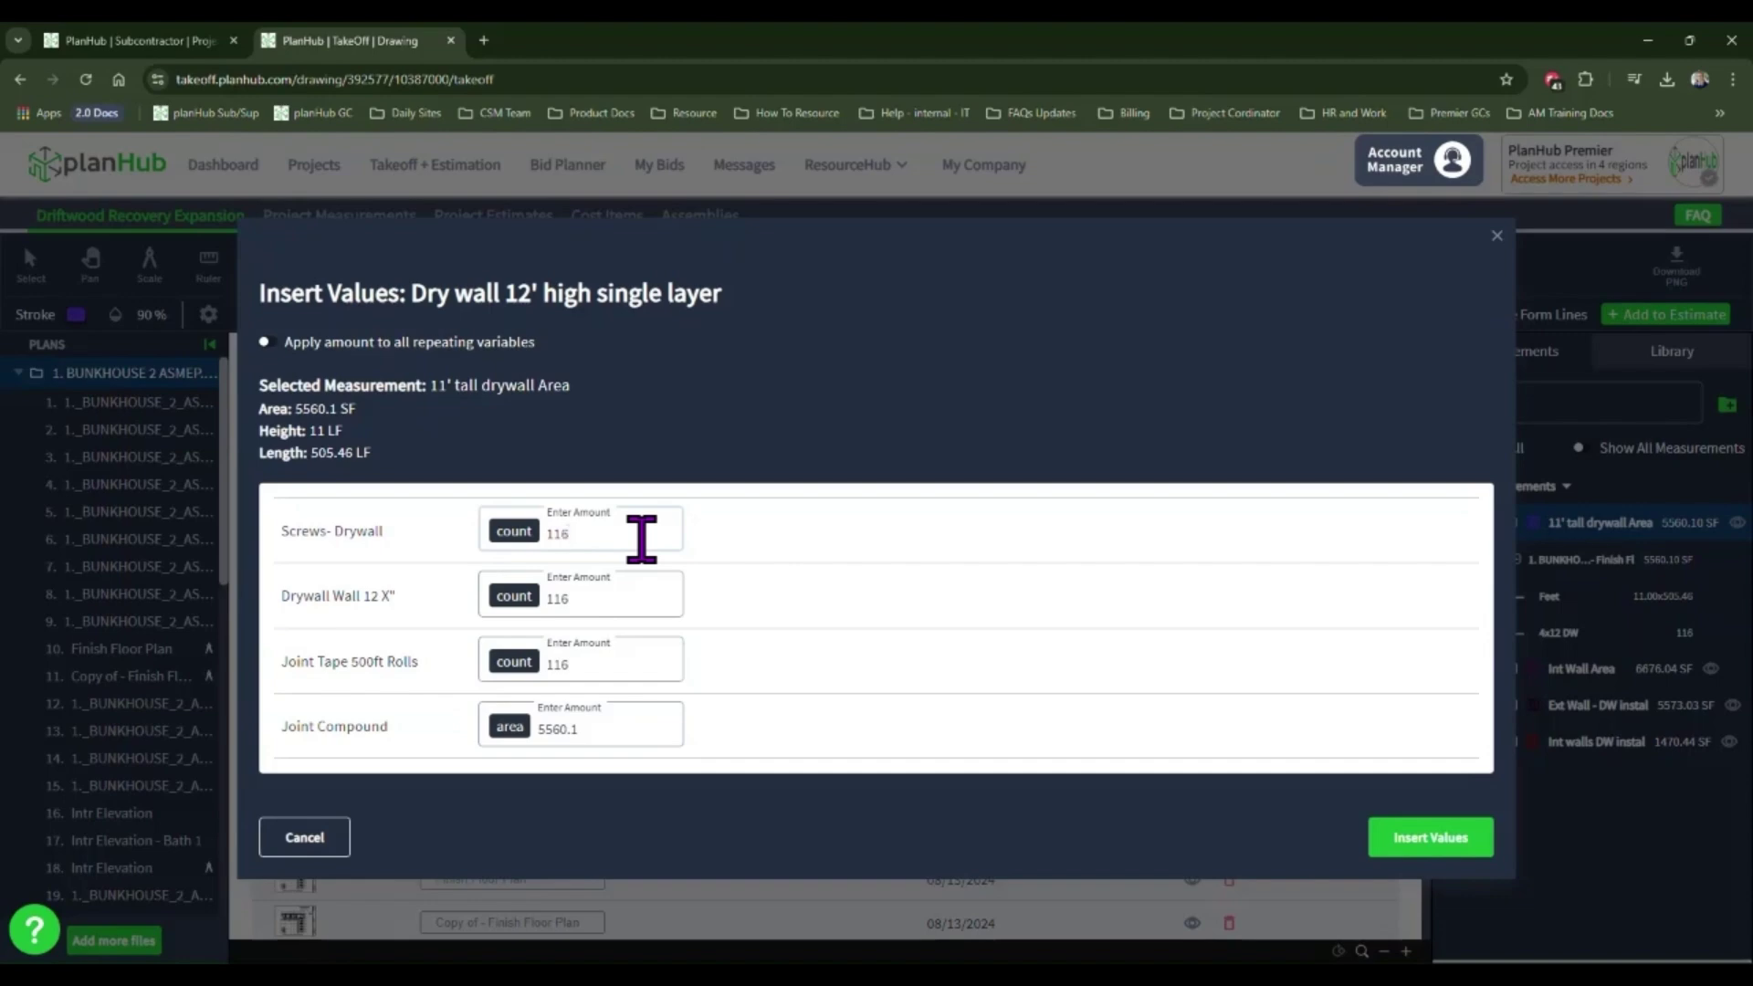
pyautogui.click(1453, 840)
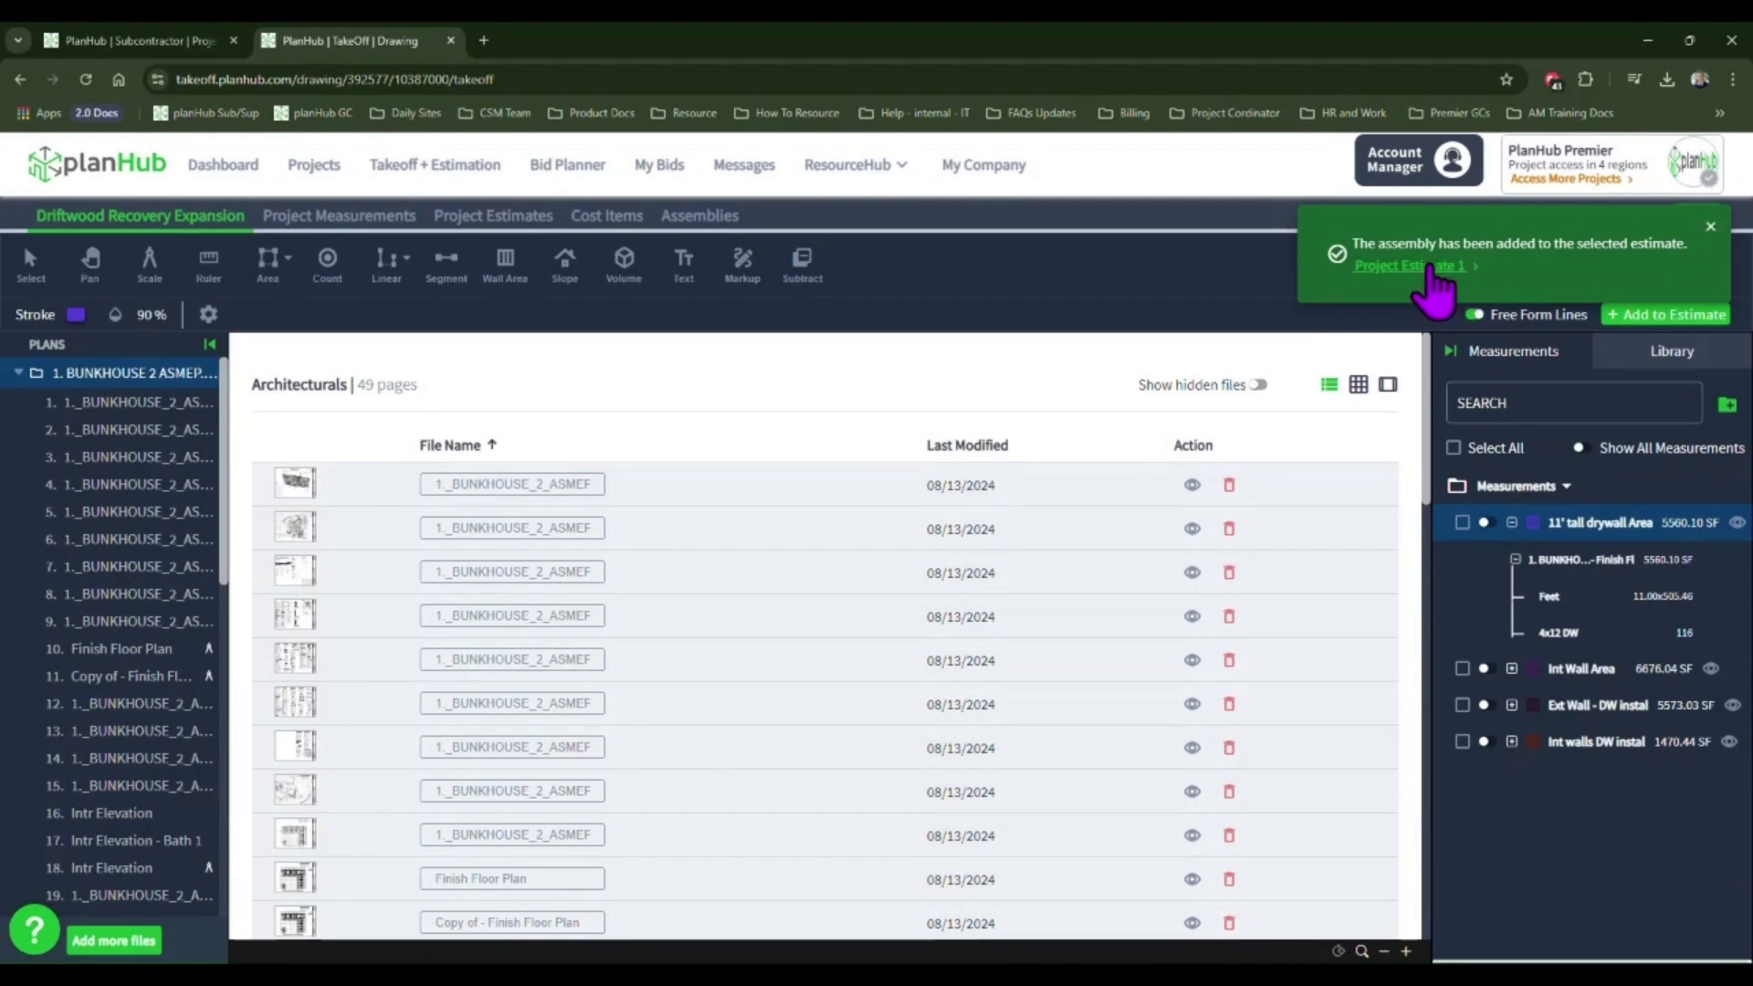
# Step: Open Project Estimate 1 and expand the 11' tall drywall Area line to show its cost items
pyautogui.click(1430, 267)
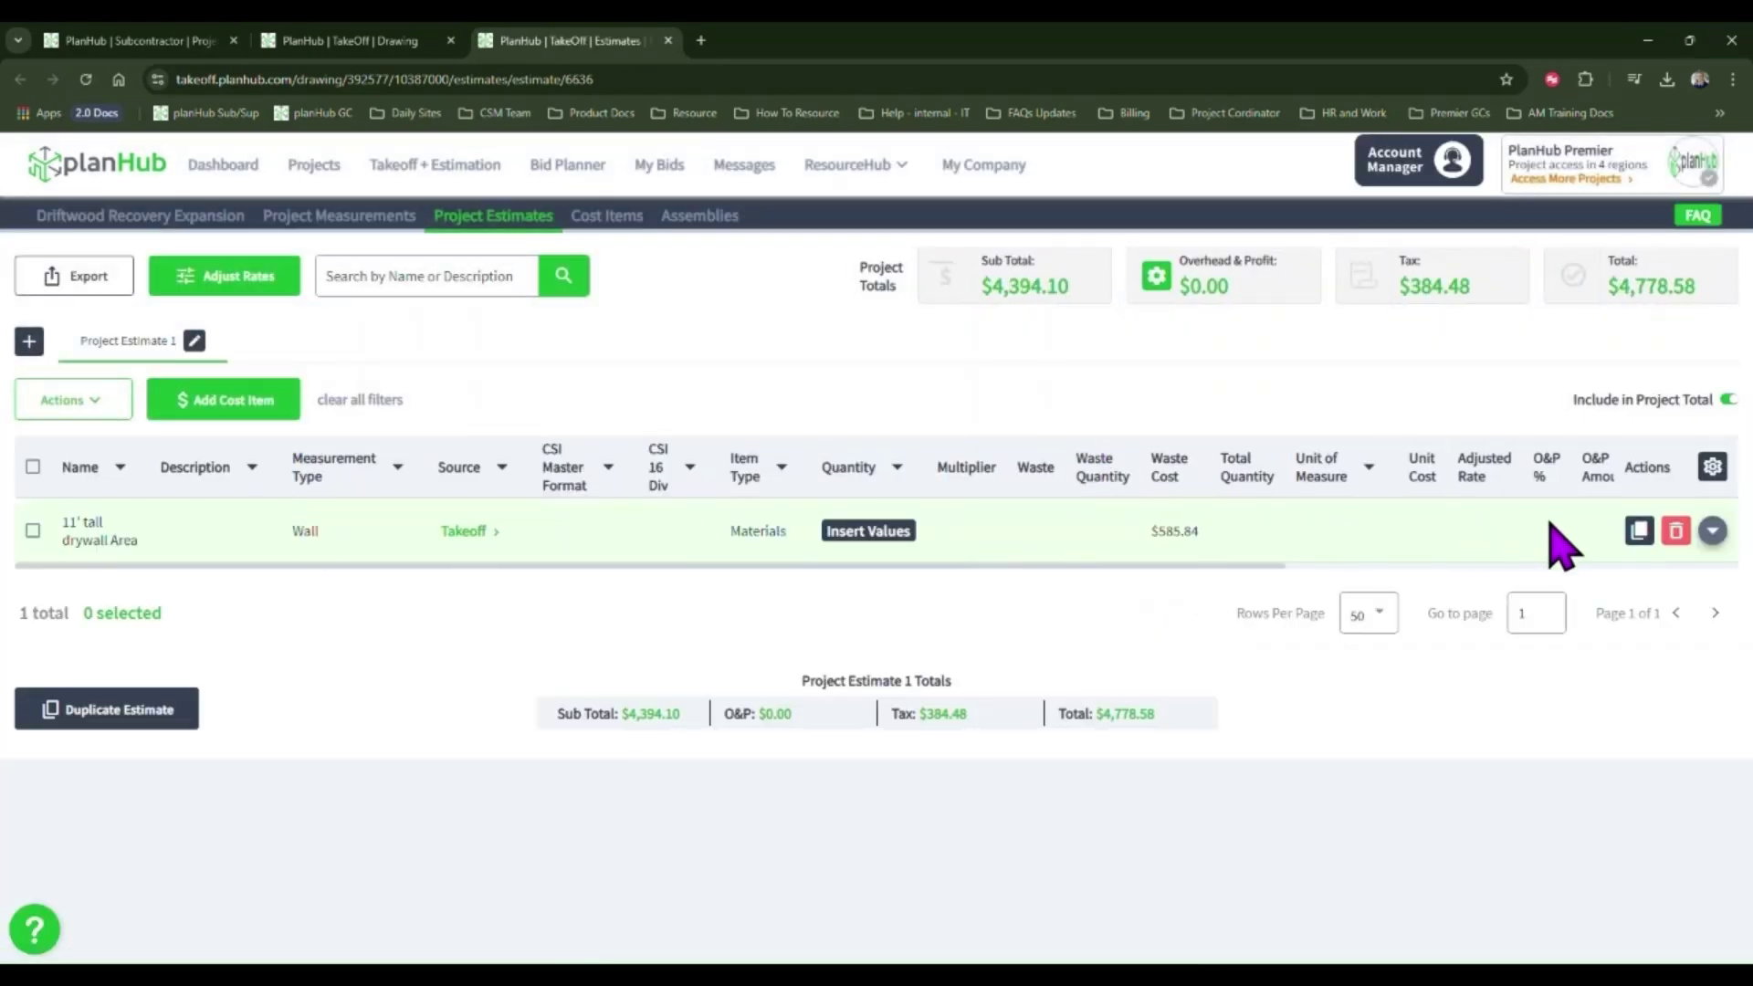
pyautogui.click(1712, 532)
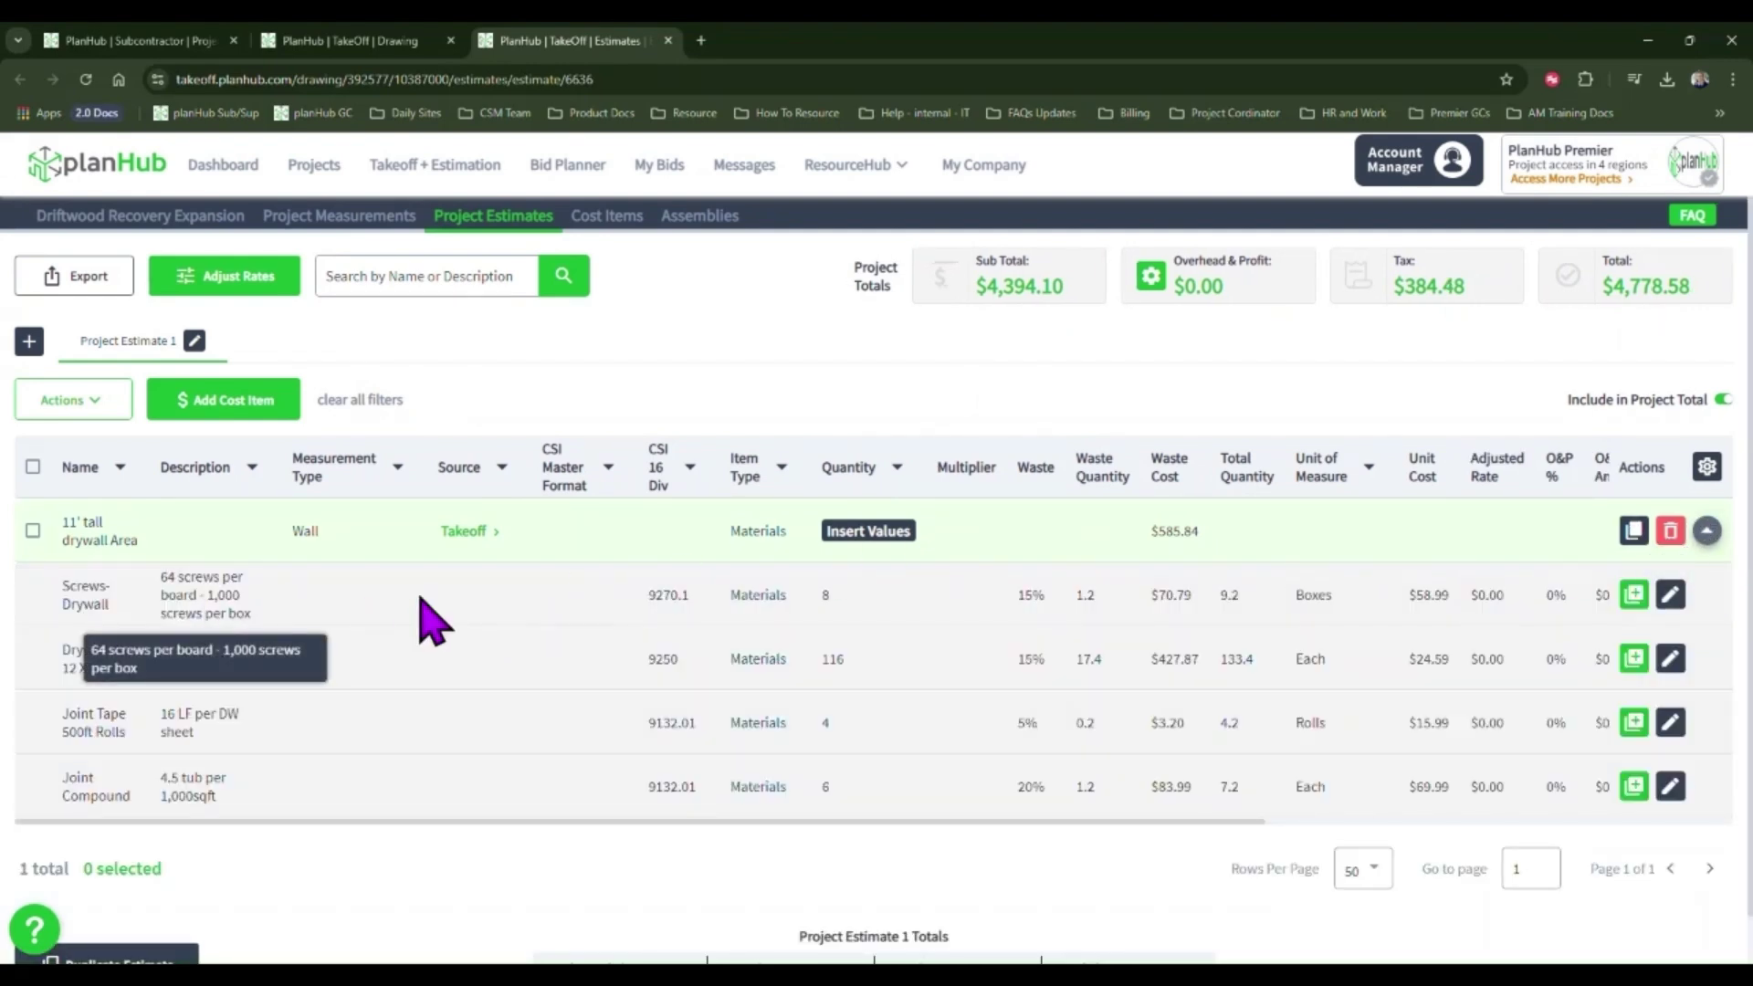
pyautogui.moveTo(1121, 821); pyautogui.dragTo(1597, 817)
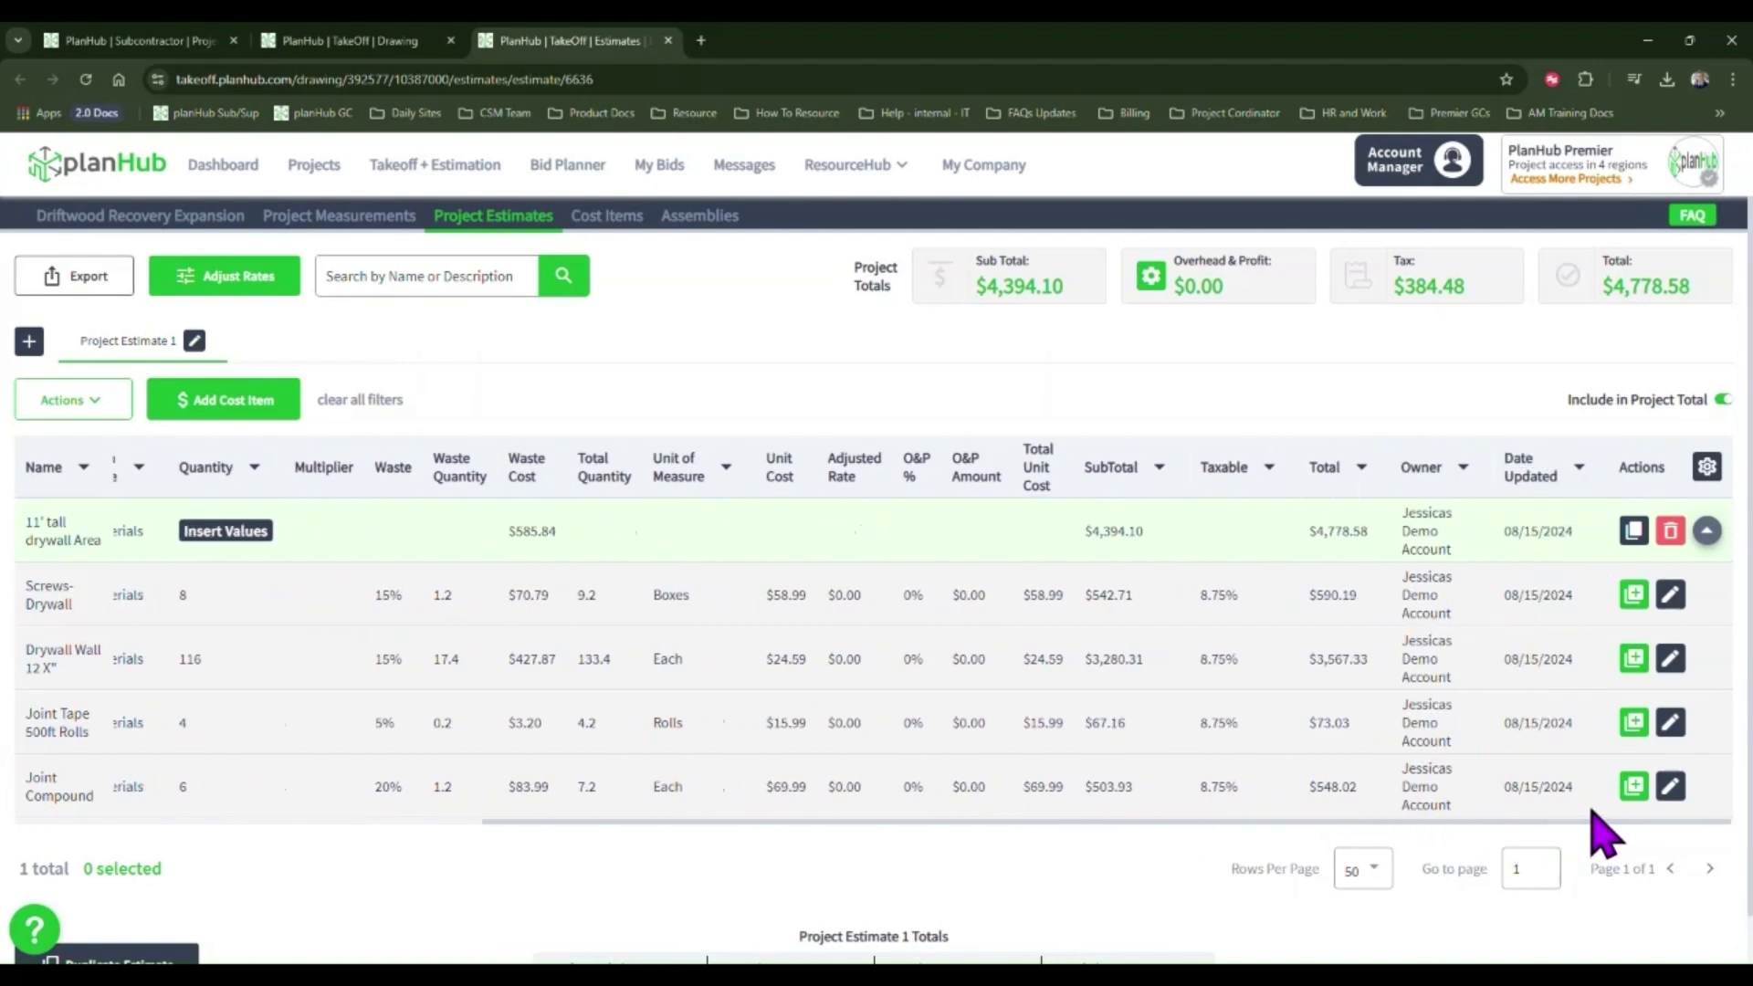
# Step: Apply a 25% overhead and profit, adding $1,098.53 for a $5,973.23 total
pyautogui.click(1152, 275)
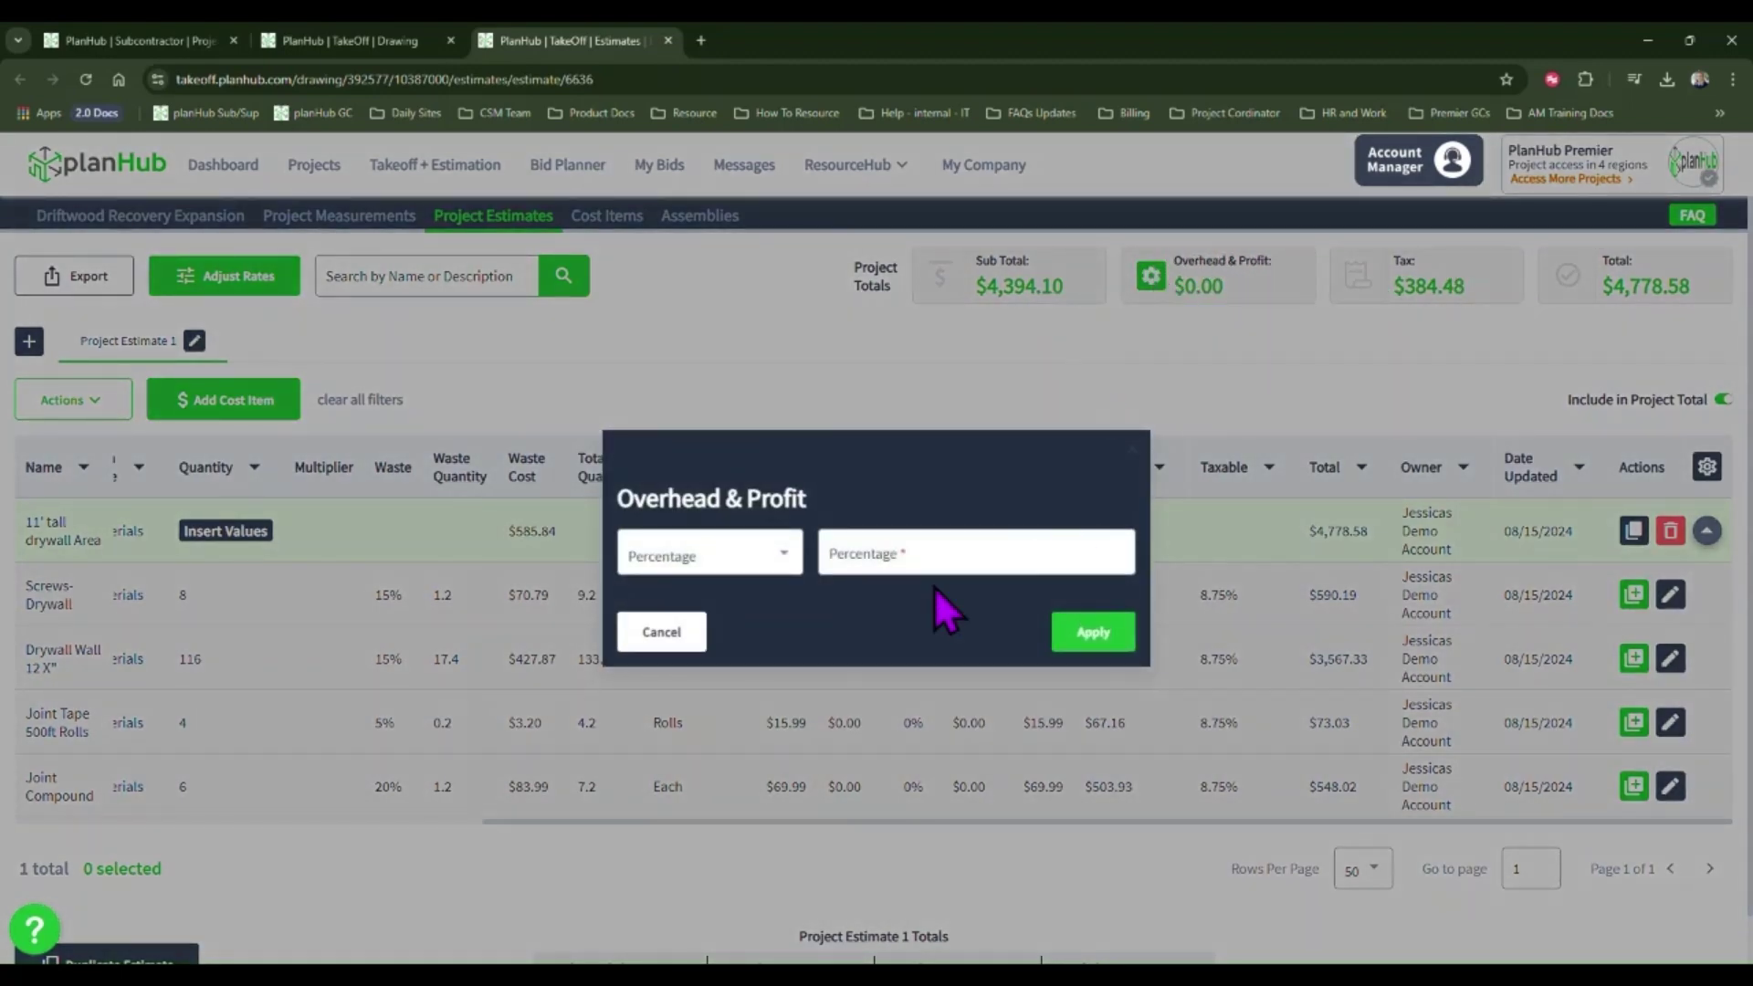
pyautogui.click(932, 552)
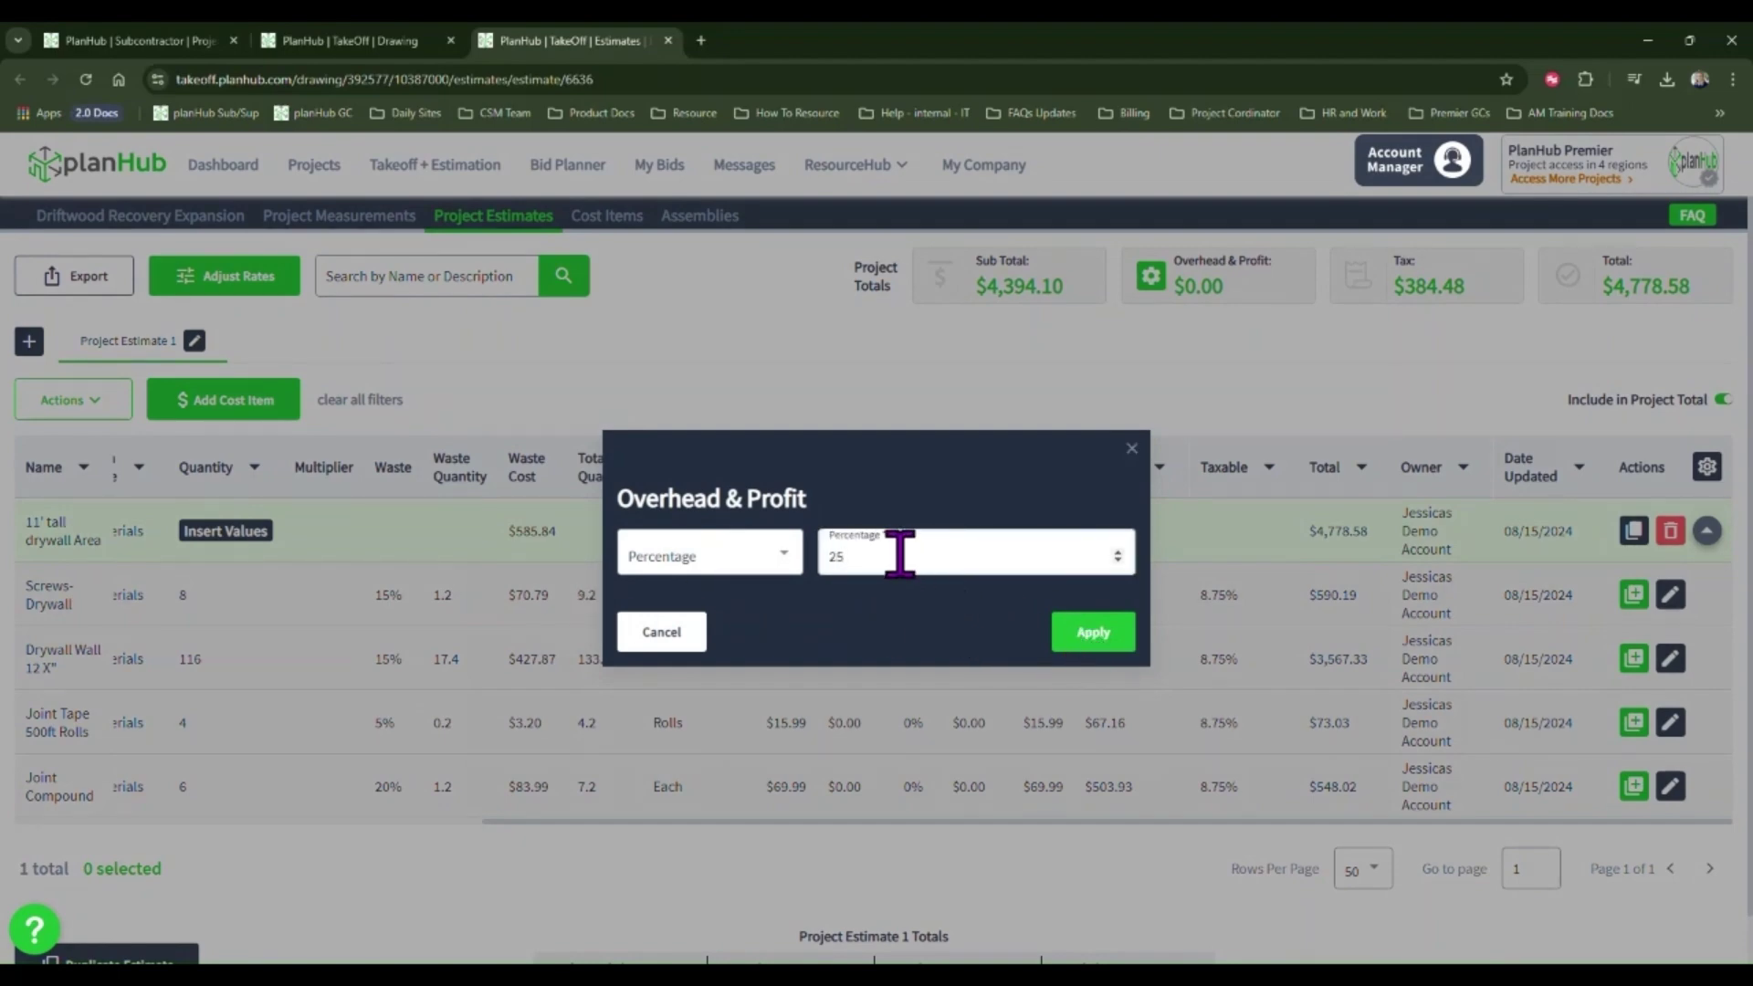
pyautogui.click(1100, 646)
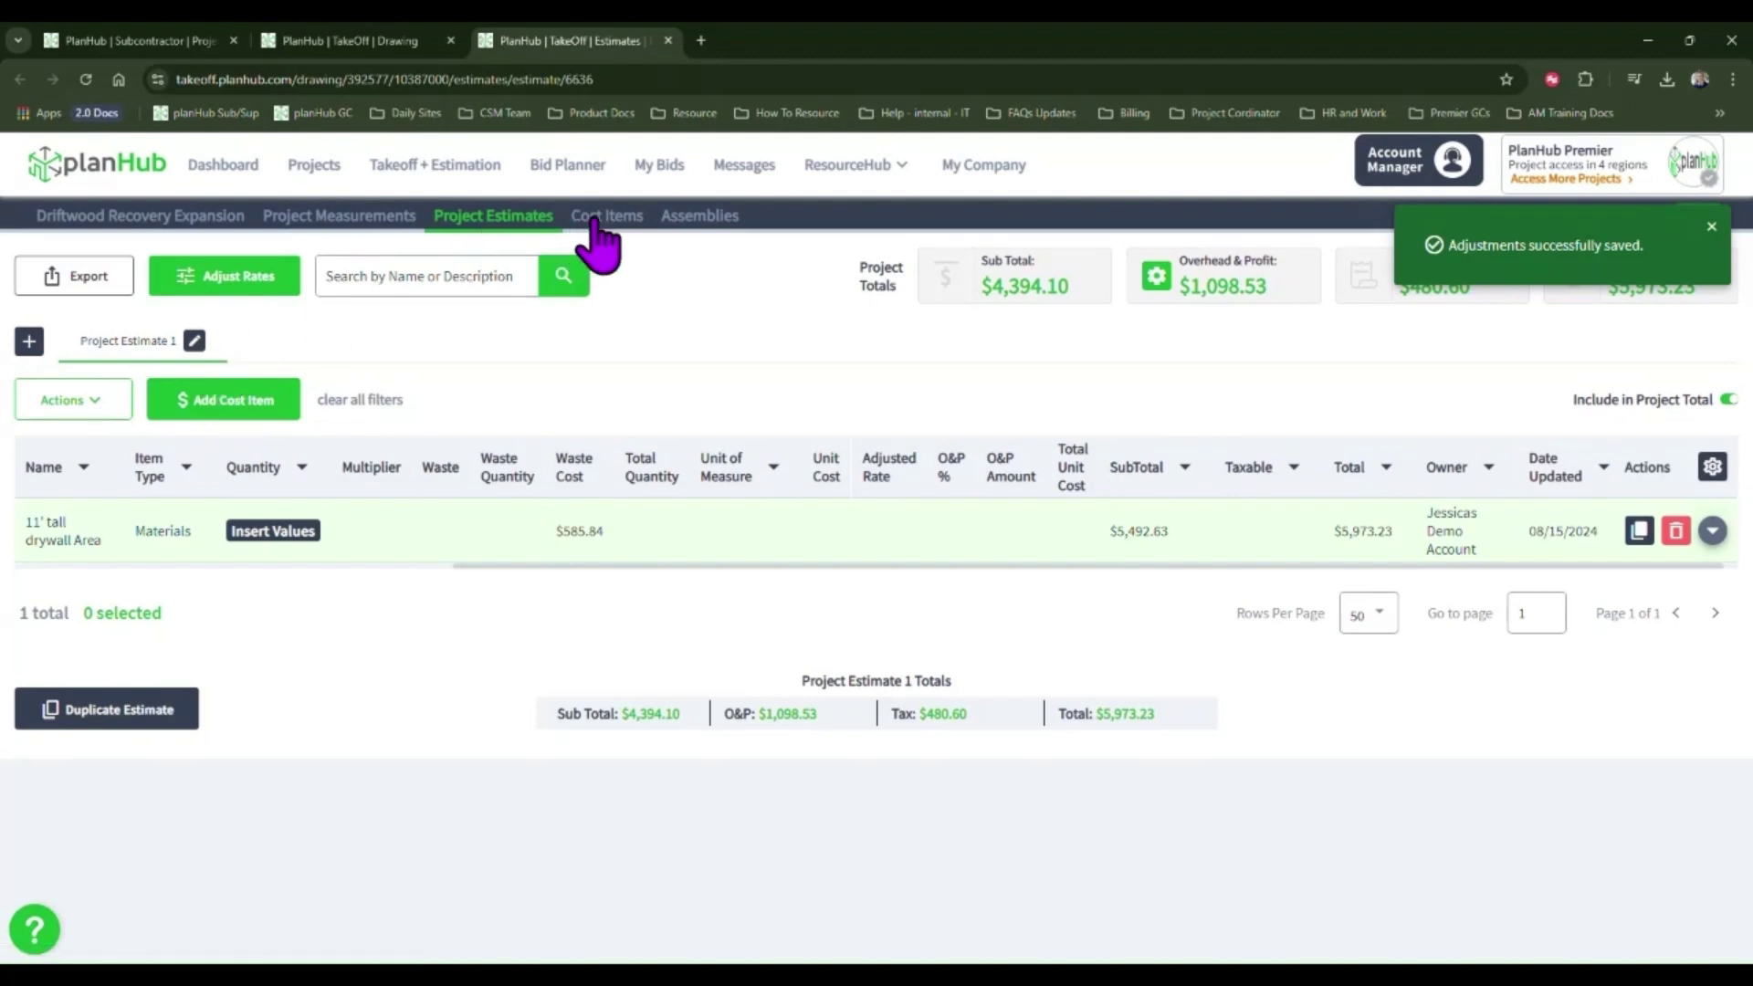
# Step: Add a Labor cost item 'Drywall install' described as '4 man crew to install the drywall'
pyautogui.click(290, 411)
pyautogui.click(128, 606)
pyautogui.write('Drywall i')
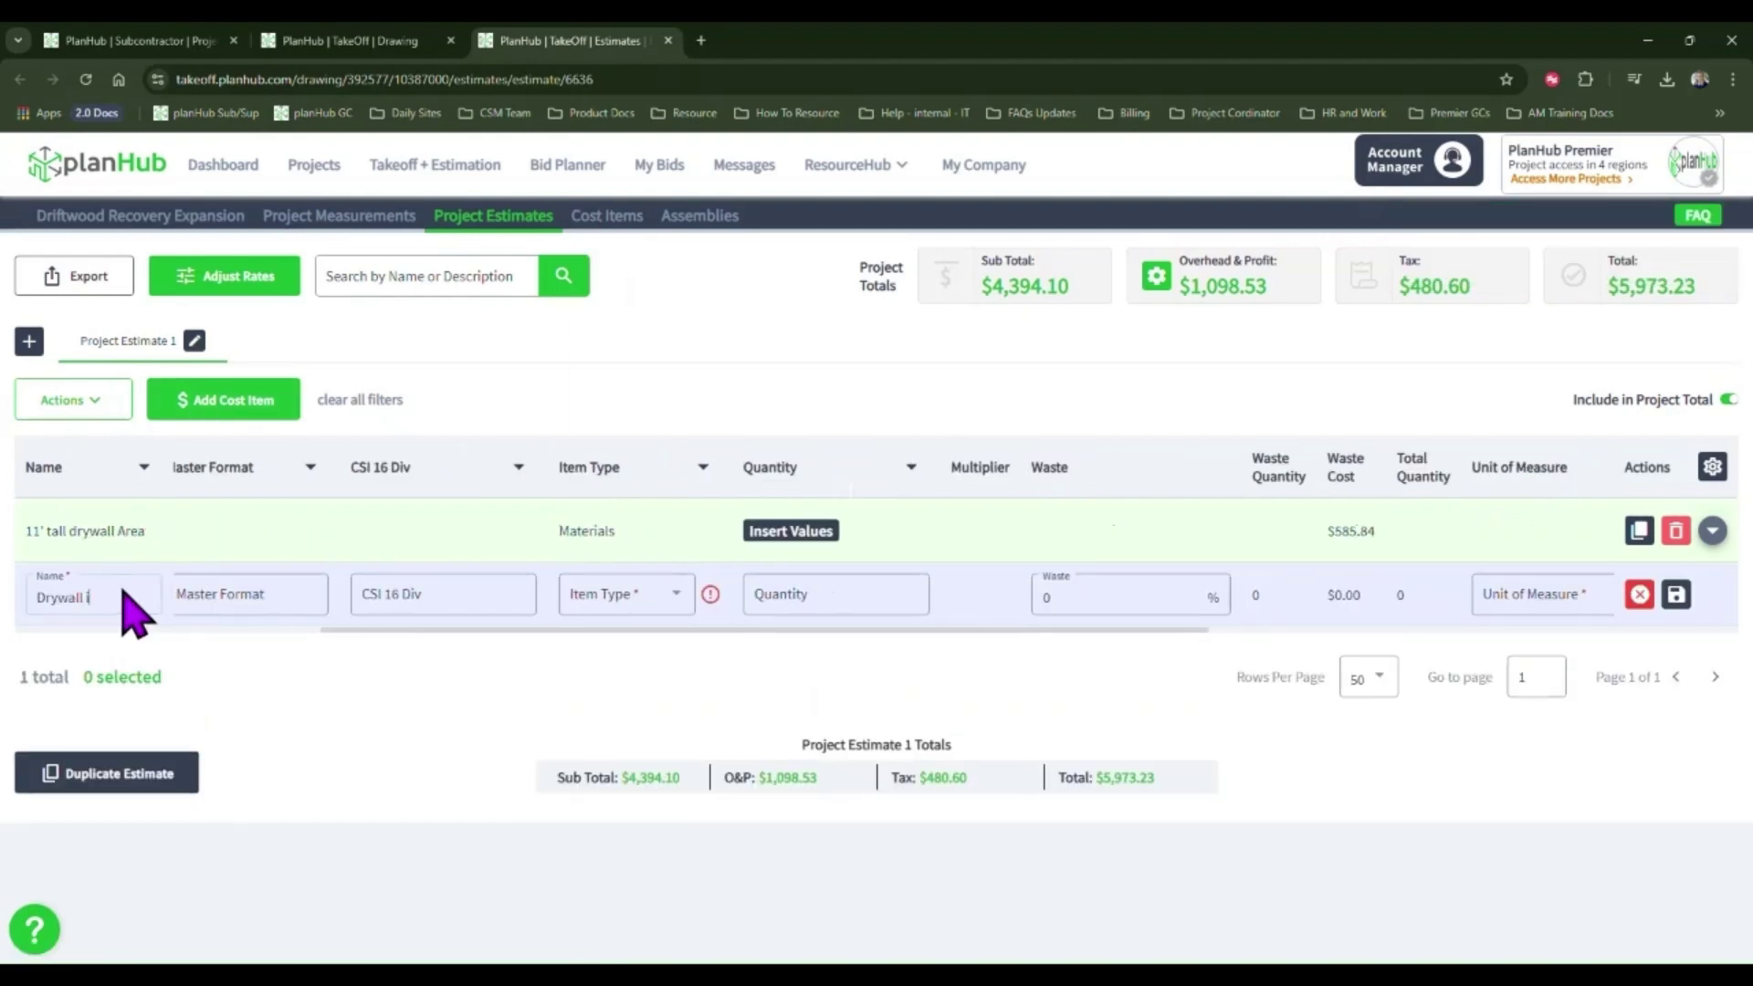
pyautogui.write('nstal')
pyautogui.press('Tab')
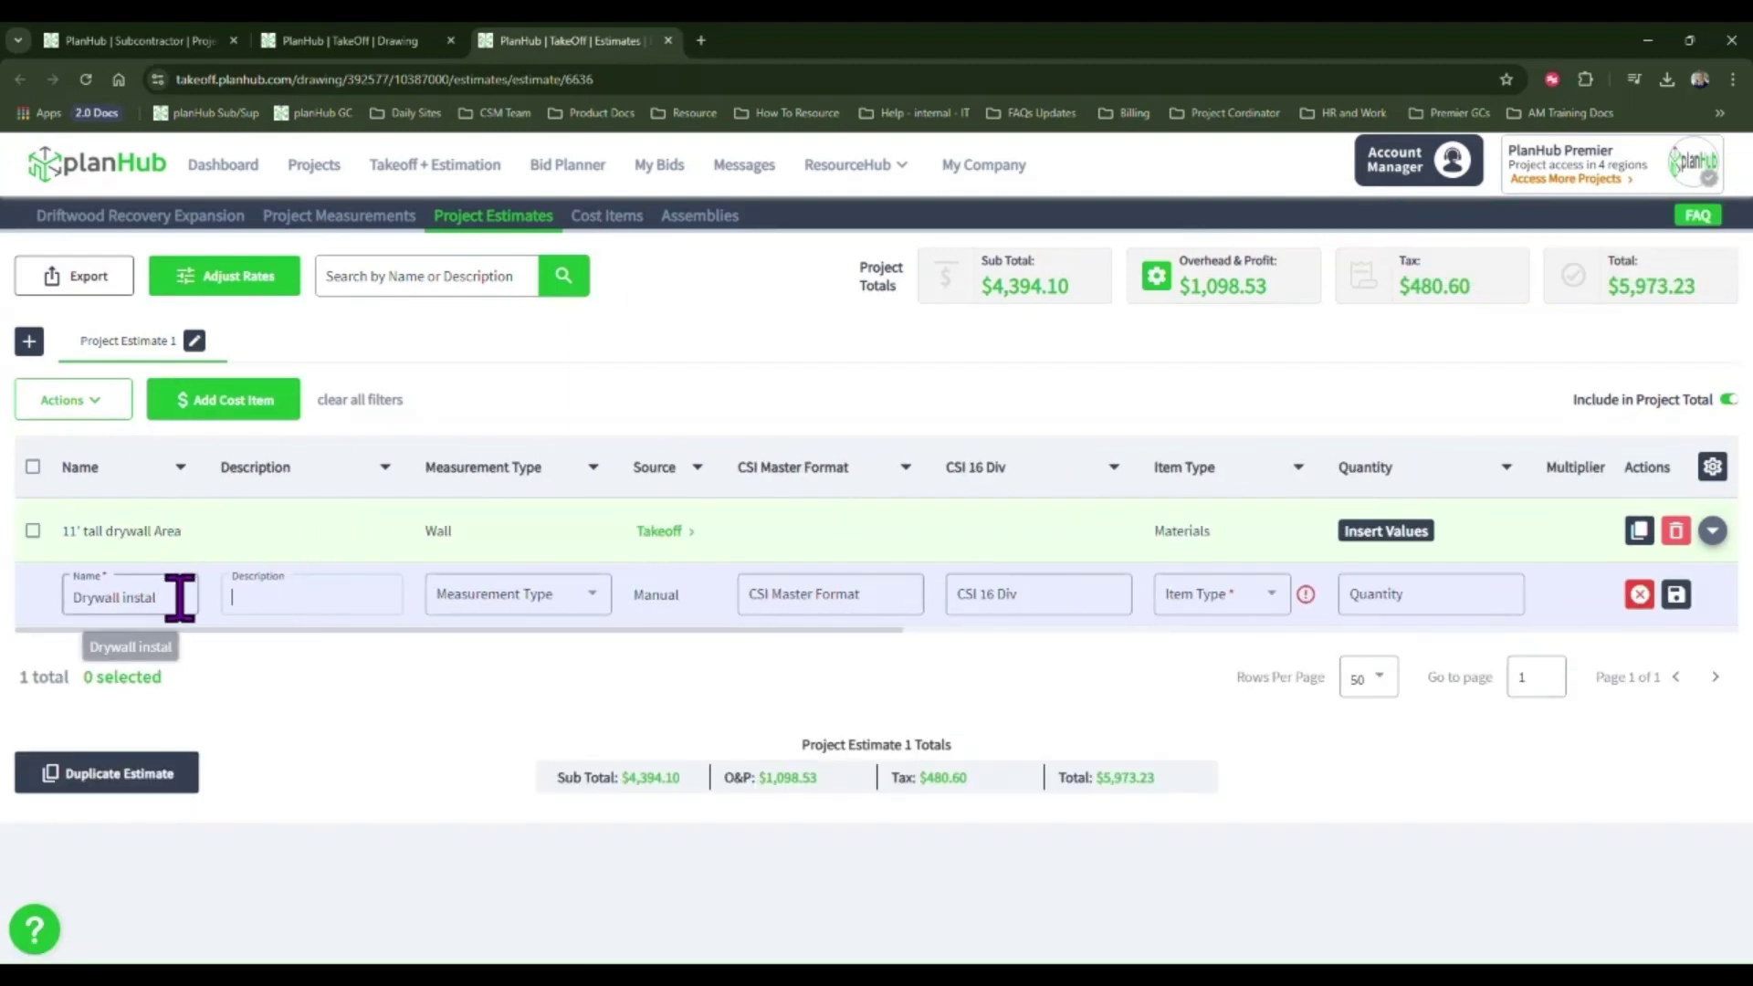
pyautogui.click(183, 595)
pyautogui.write('l')
pyautogui.click(242, 596)
pyautogui.write('4 man crew to instal')
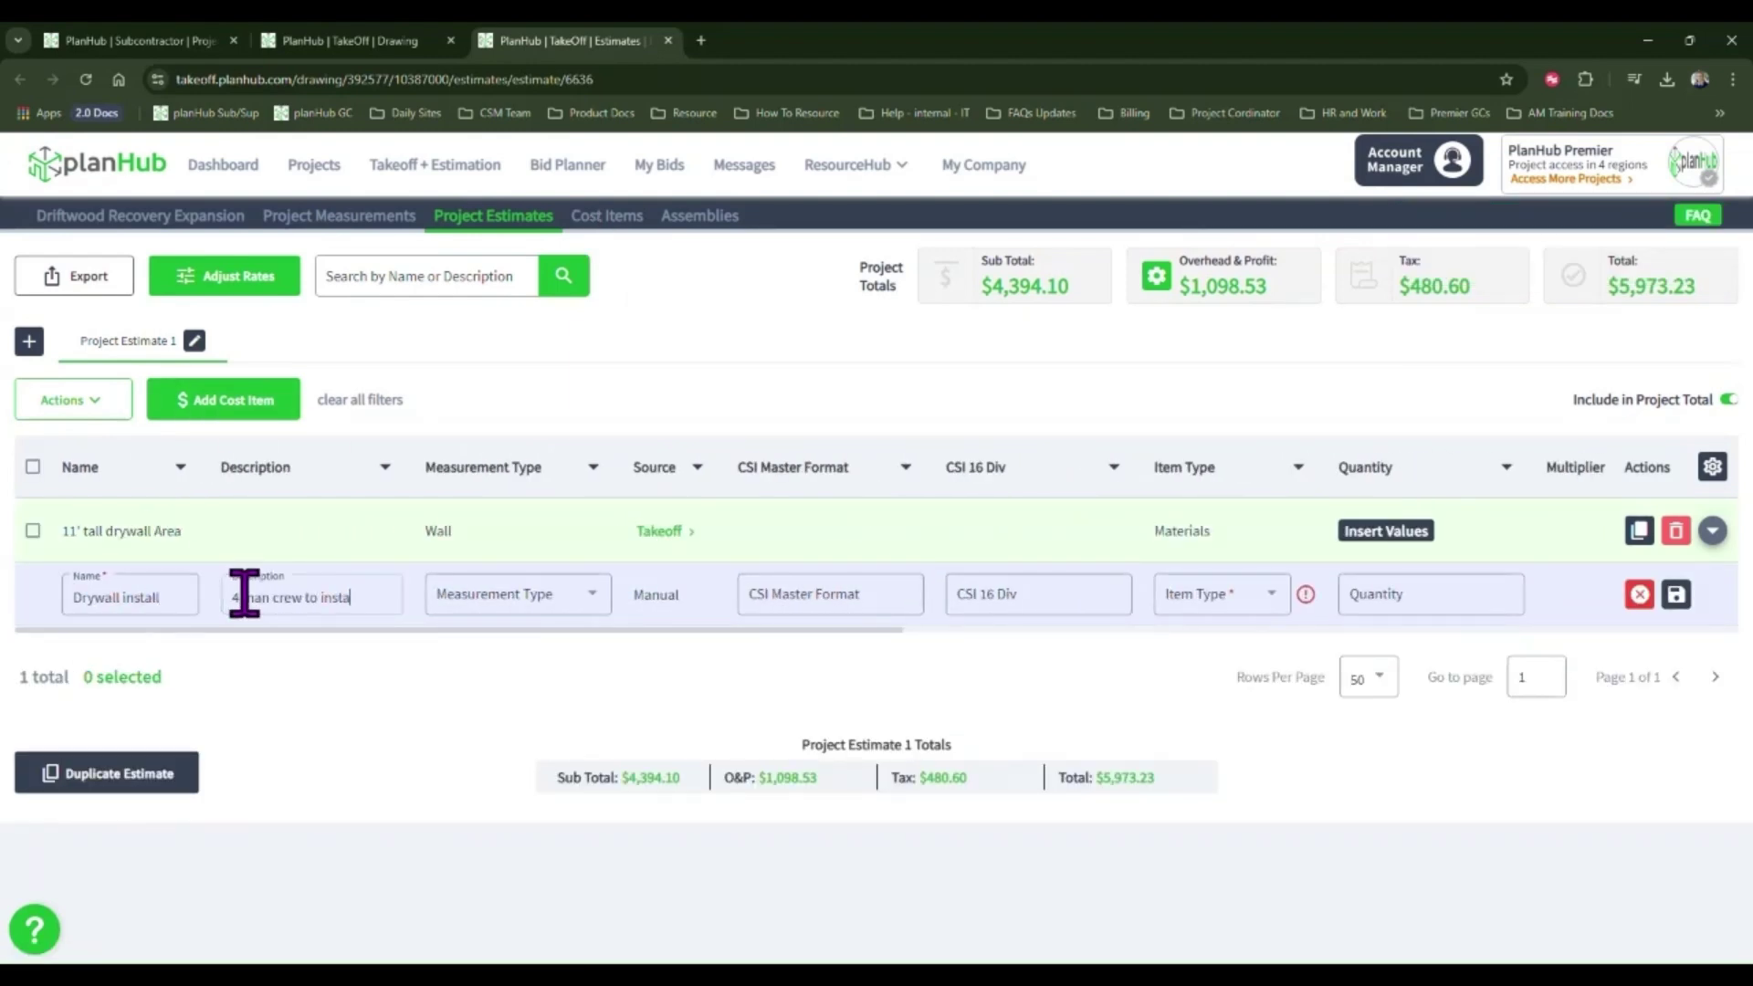
pyautogui.write('l the drywal')
pyautogui.press('Tab')
pyautogui.press('Tab')
pyautogui.press('Tab')
pyautogui.press('Tab')
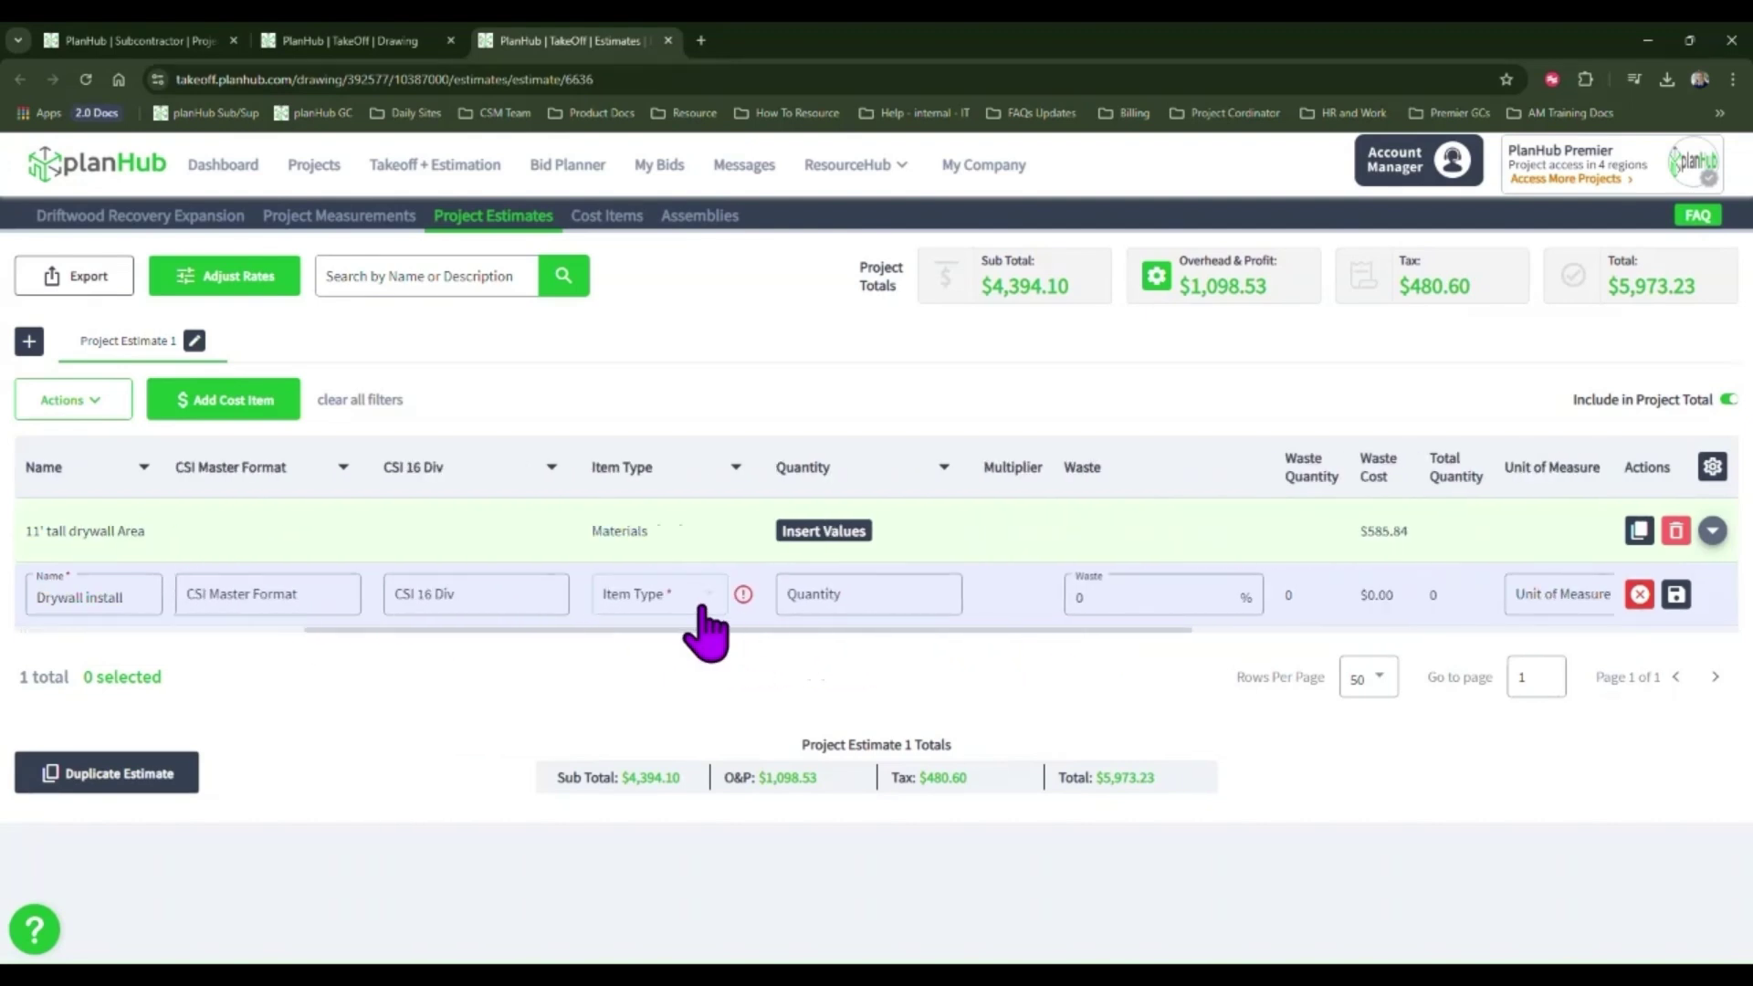
pyautogui.press('l')
pyautogui.press('Tab')
# Step: Set the Drywall install line to 1 day at a $500 unit cost and save it
pyautogui.write('450')
pyautogui.moveTo(966, 629); pyautogui.dragTo(1152, 629)
pyautogui.click(1152, 598)
pyautogui.scroll(-3, 1182, 721)
pyautogui.click(1168, 782)
pyautogui.click(1323, 597)
pyautogui.doubleClick(430, 599)
pyautogui.press('BackSpace')
pyautogui.write('1')
pyautogui.click(1329, 588)
pyautogui.write('500')
pyautogui.click(1676, 594)
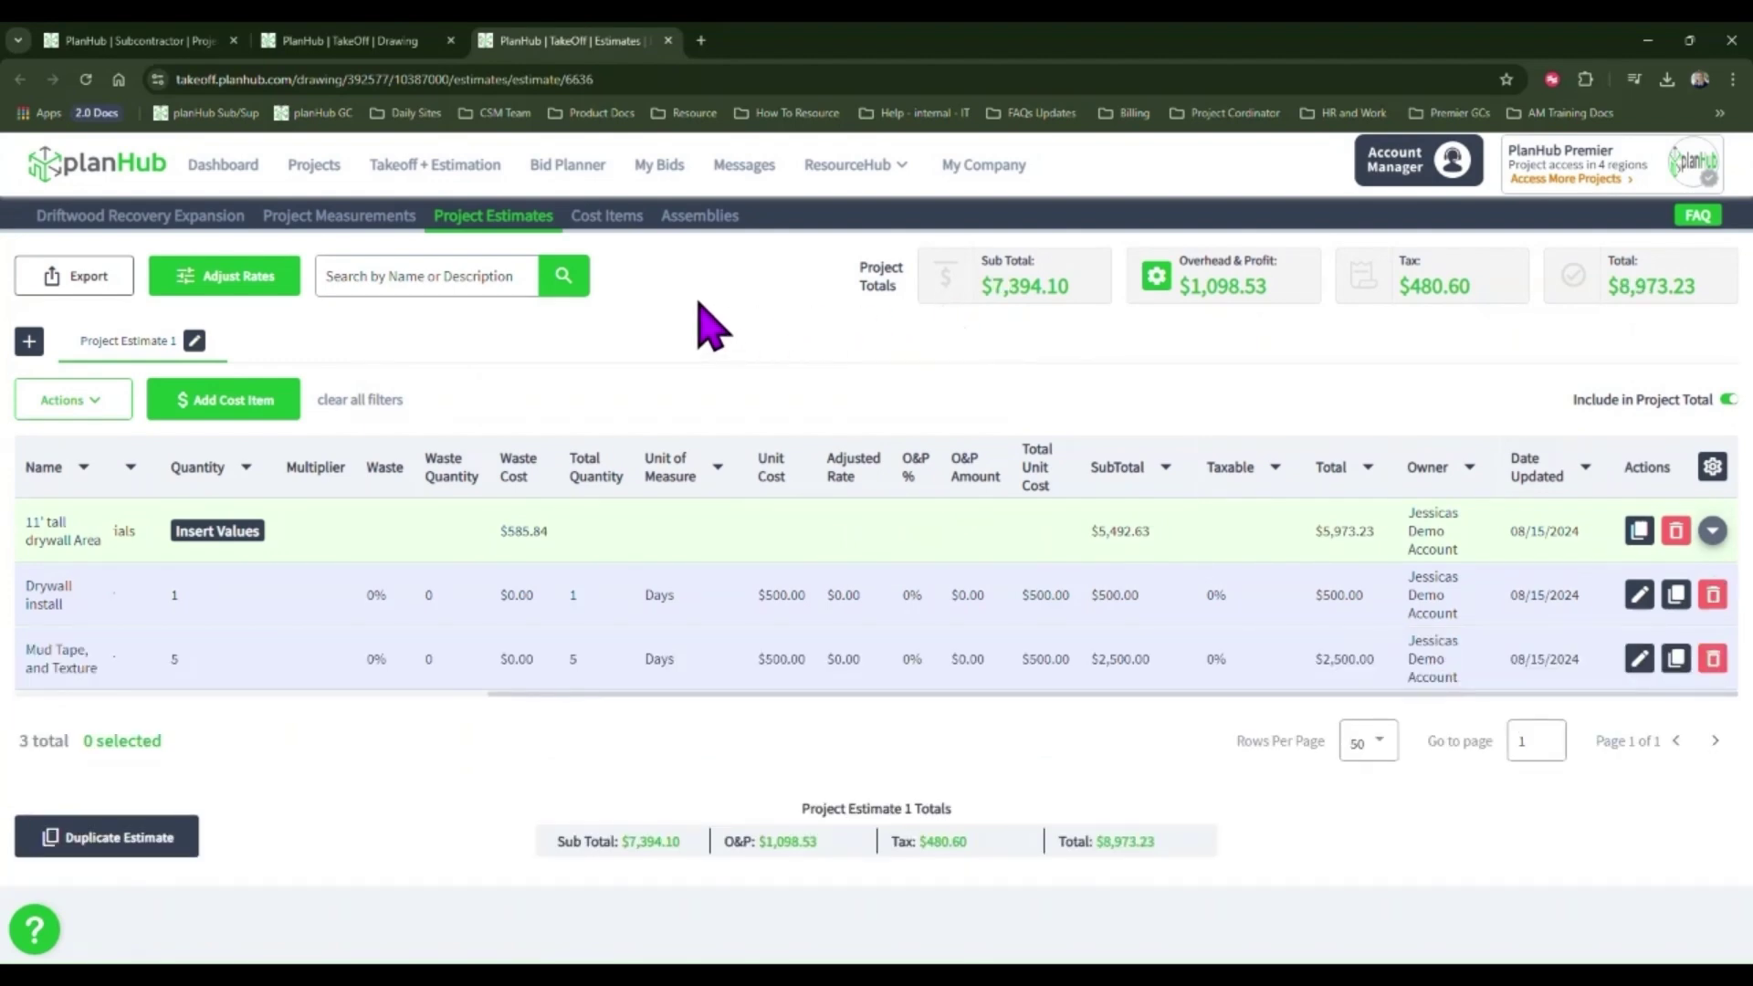
# Step: Export Project Estimate 1 and download it as the Estimate_392577 Excel file
pyautogui.click(1711, 530)
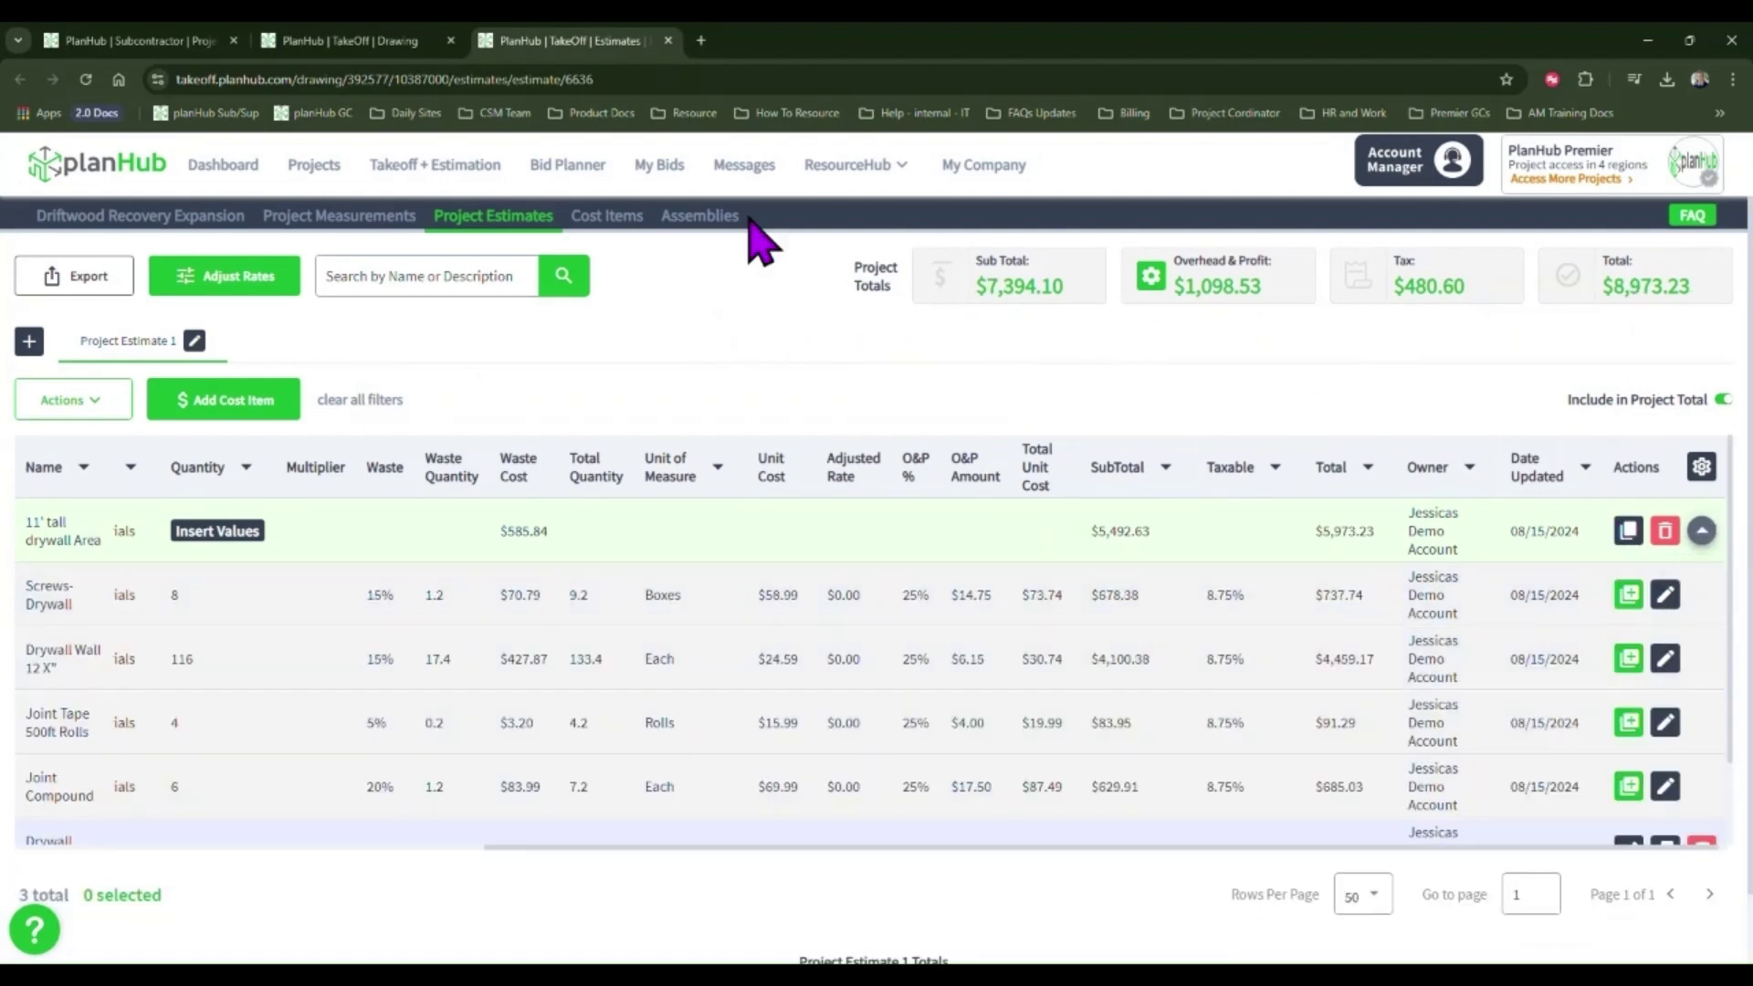
pyautogui.click(73, 275)
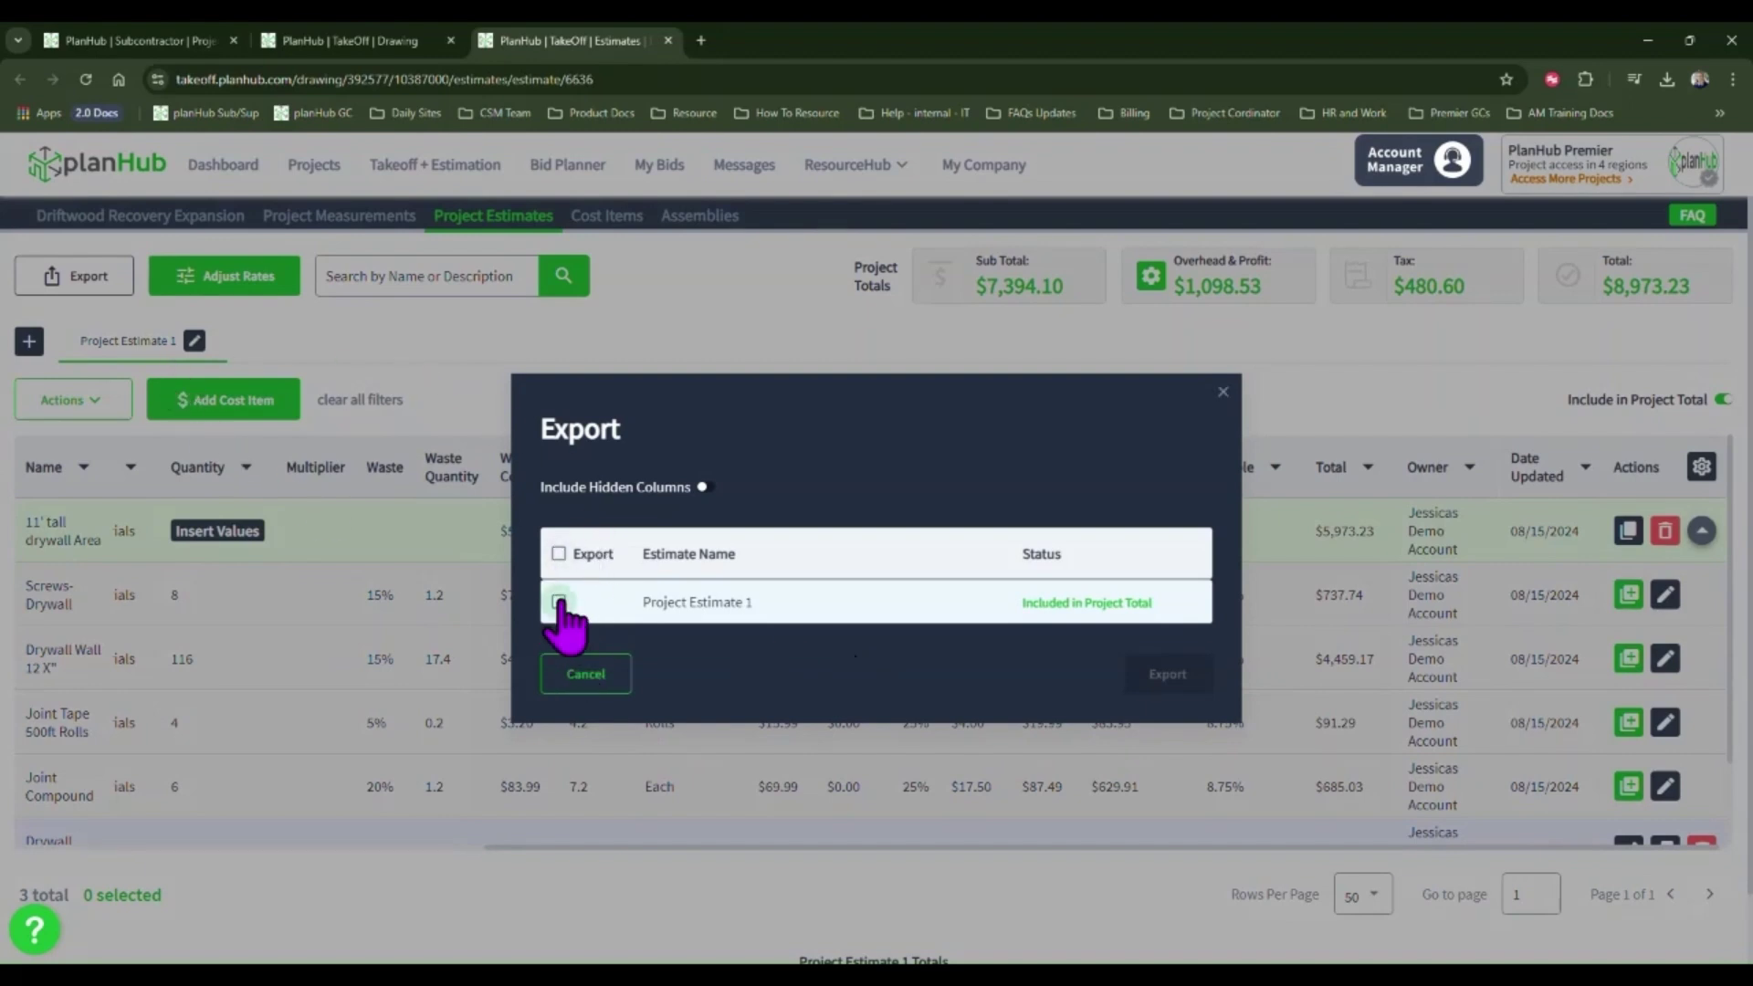
pyautogui.click(558, 602)
pyautogui.click(1159, 675)
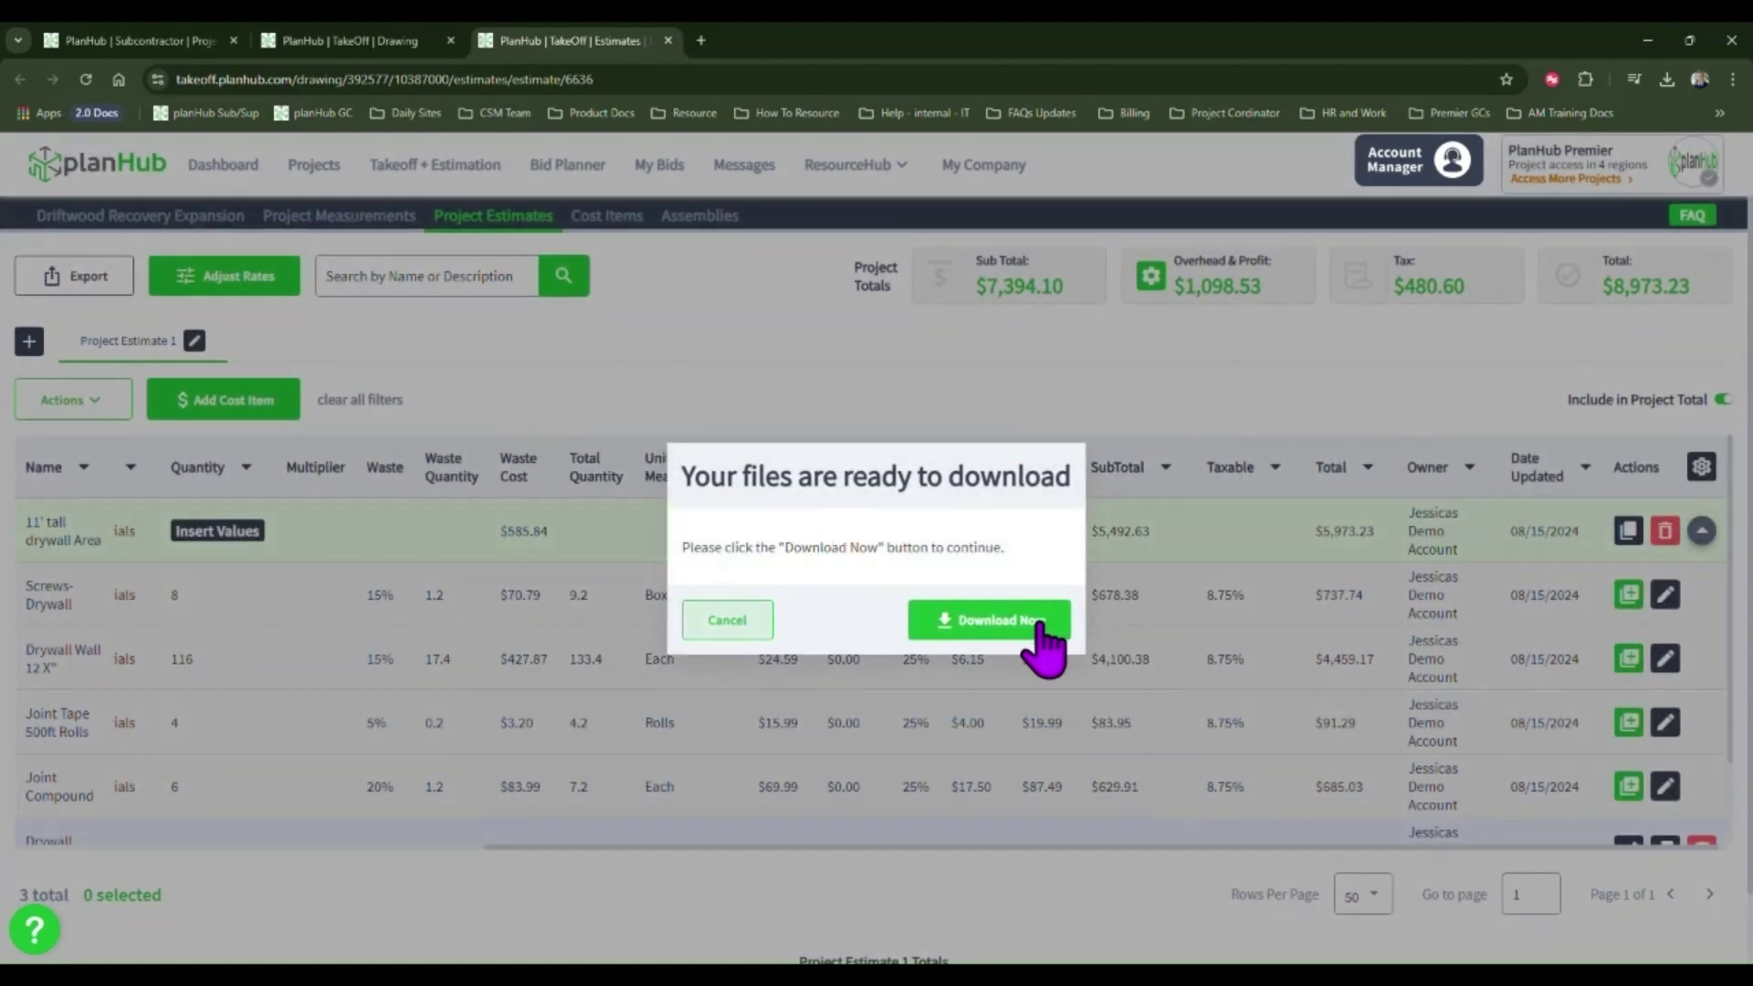
pyautogui.click(1041, 625)
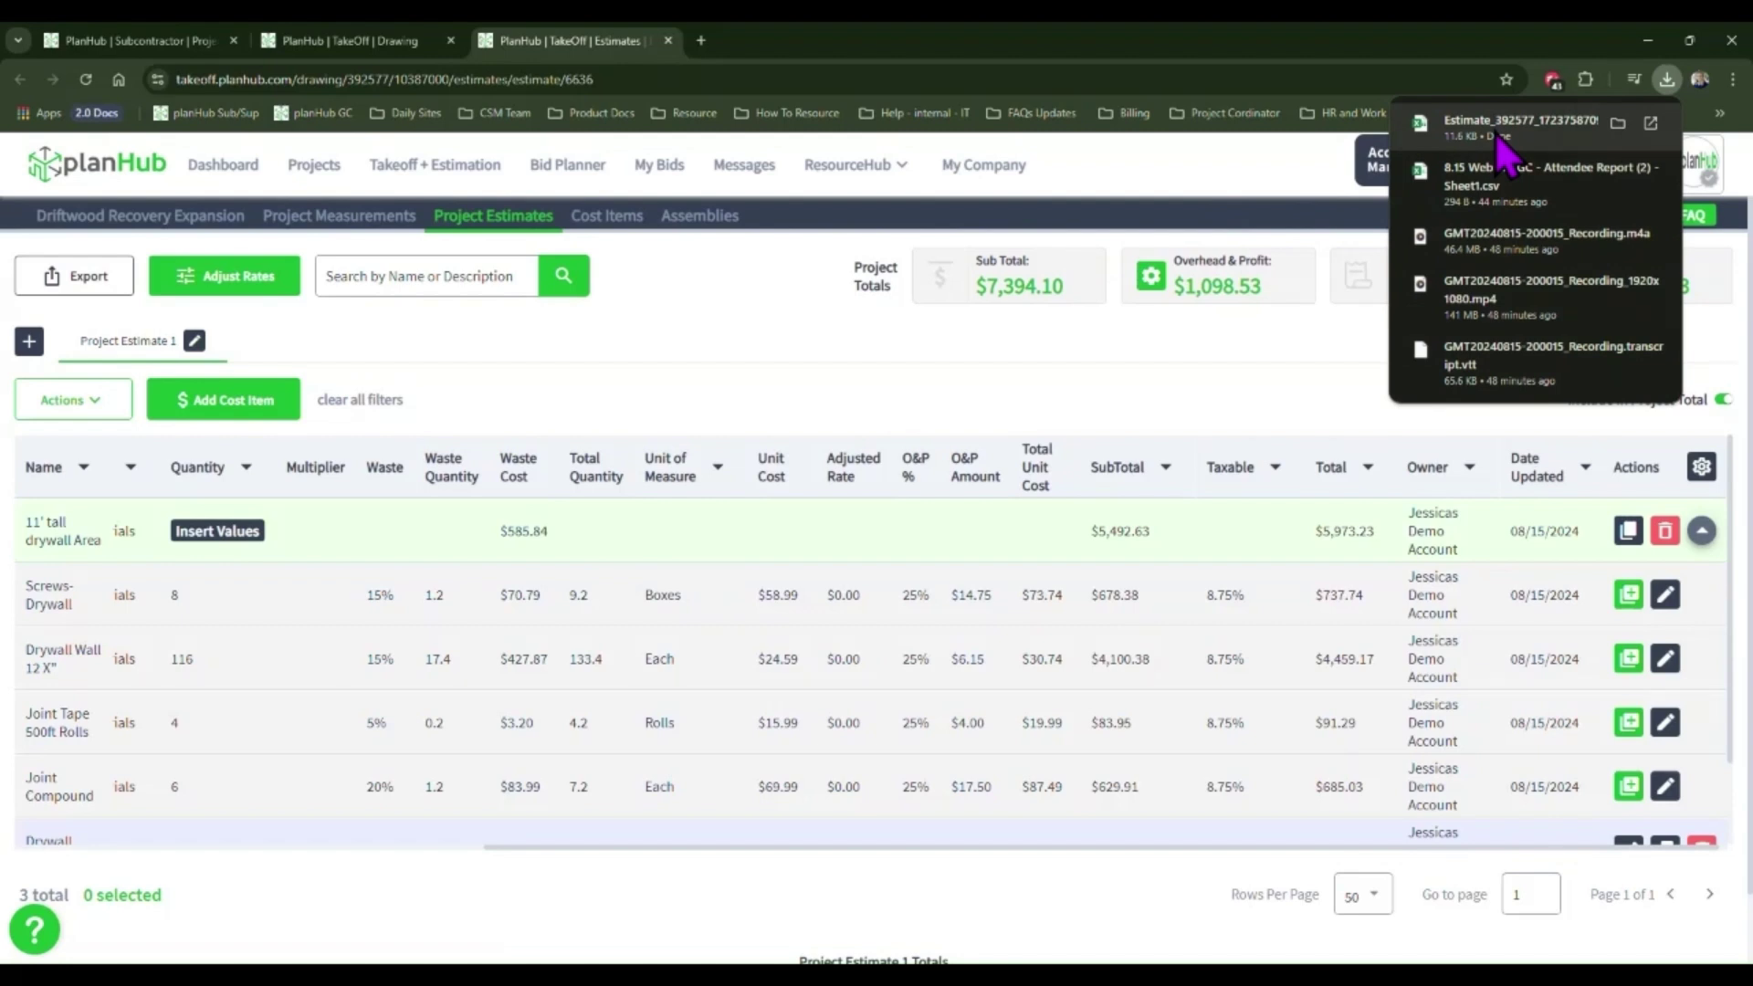
pyautogui.click(671, 290)
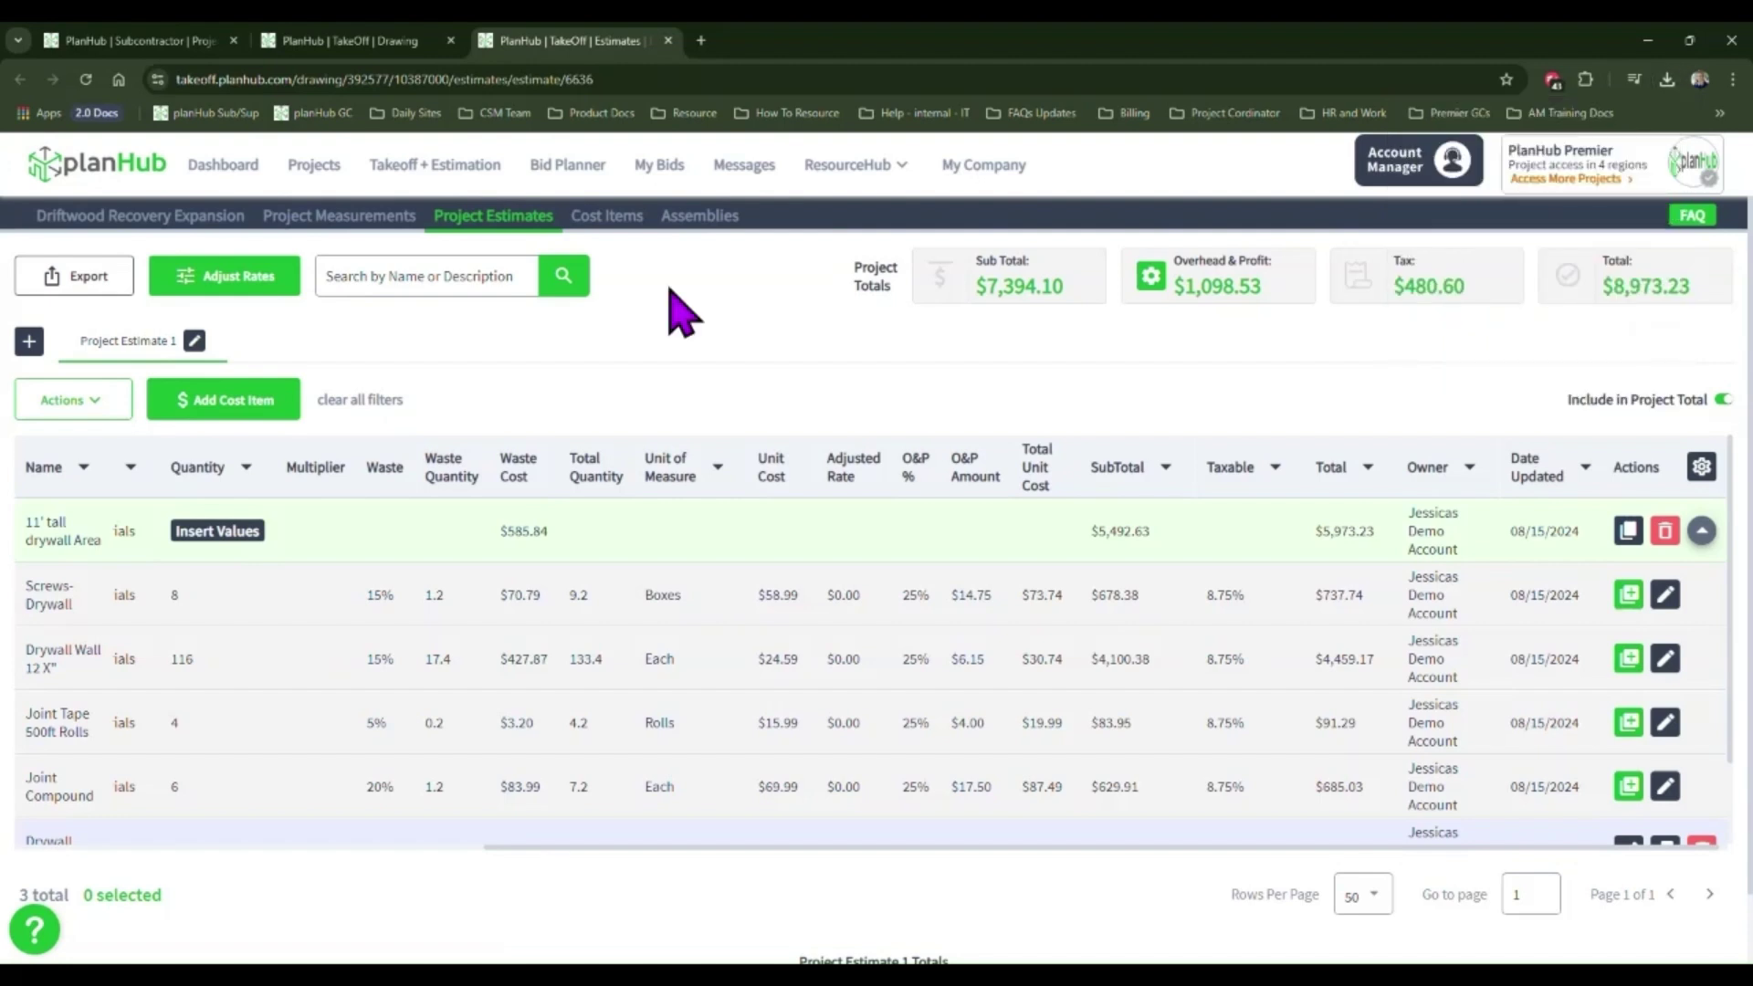